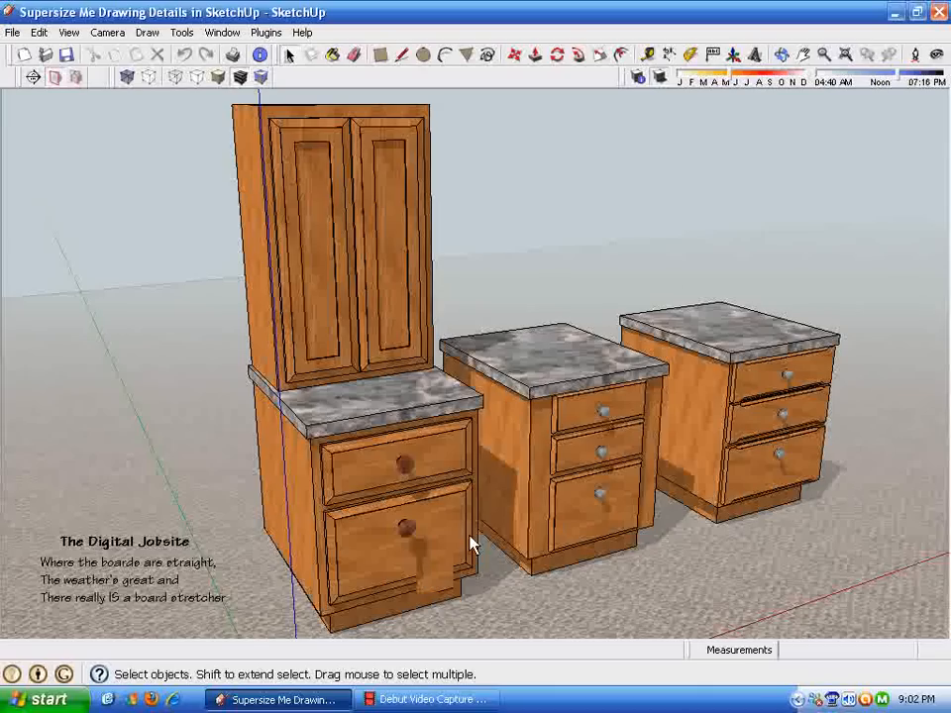
Step: Turn off the shadows and open the fog settings to disable the fog display in the model
{"action": "left_click", "coordinate": [660, 80]}
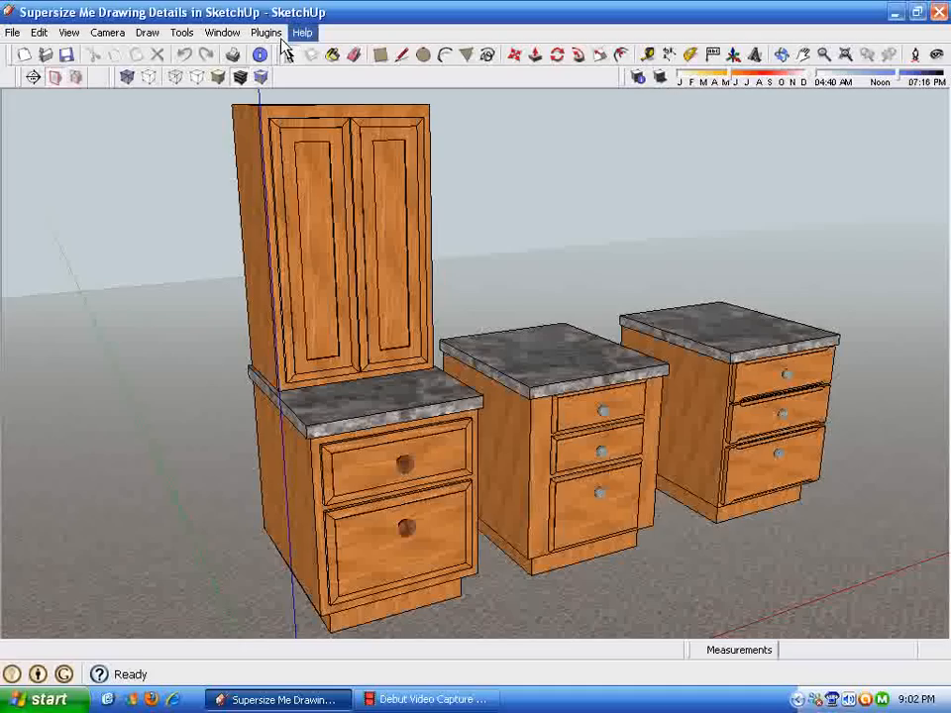
{"action": "left_click", "coordinate": [224, 32]}
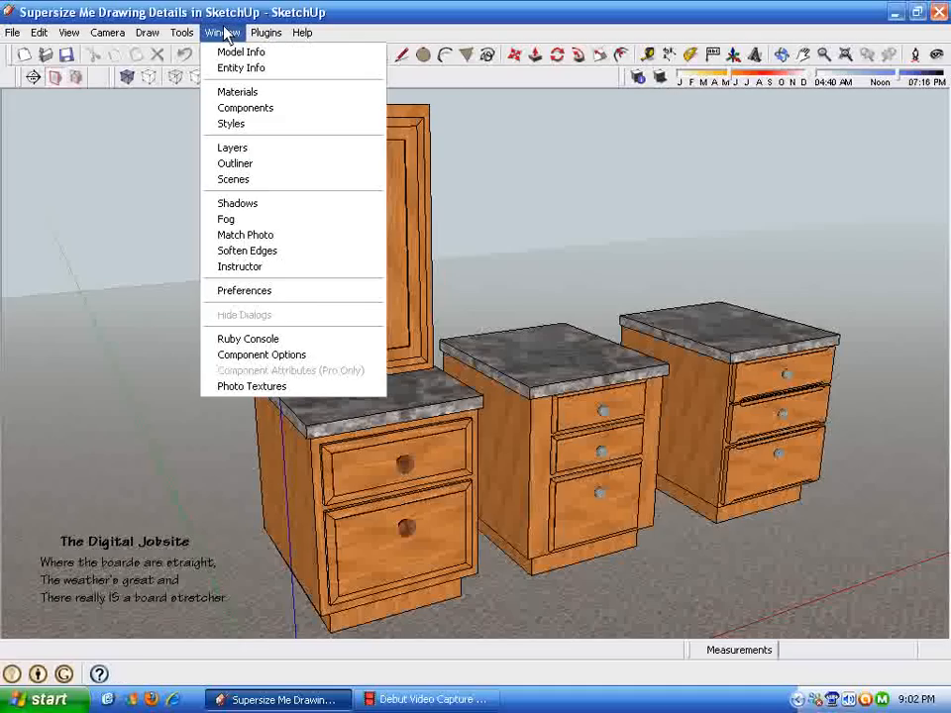
{"action": "left_click", "coordinate": [227, 220]}
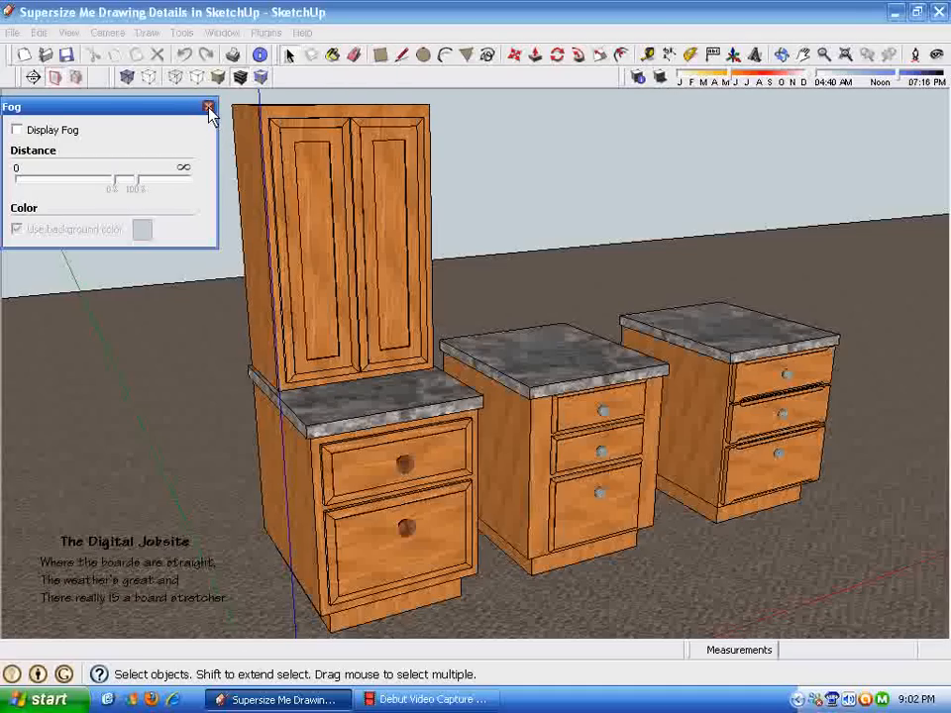
{"action": "left_click", "coordinate": [208, 107]}
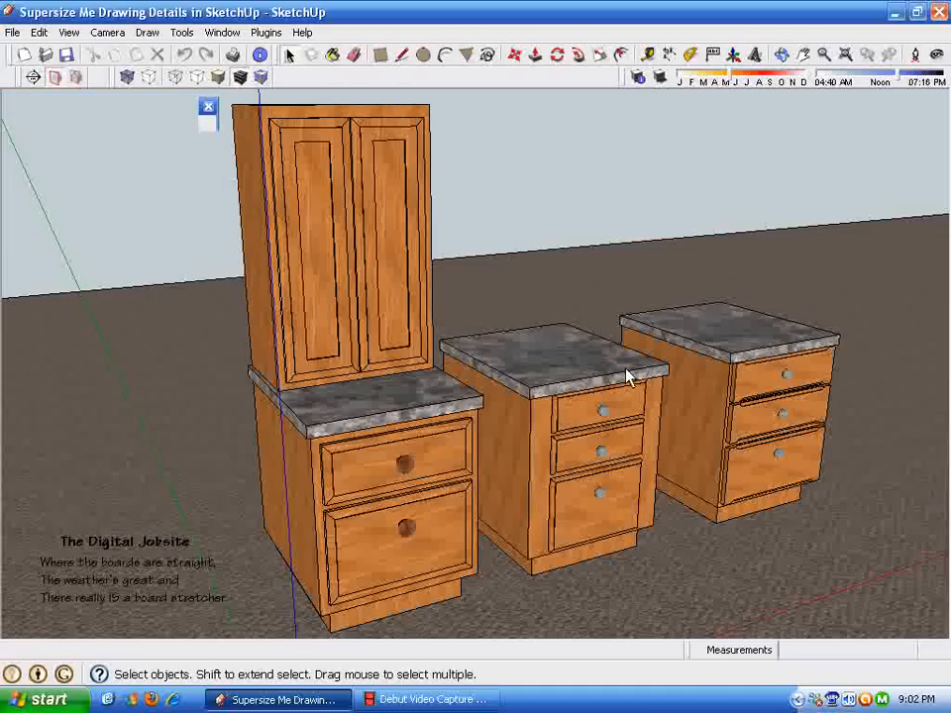
Step: Select the tall cabinet's carcass and activate the Move tool
{"action": "middle_click_drag", "start_coordinate": [627, 376], "coordinate": [312, 452]}
{"action": "left_click", "coordinate": [315, 451]}
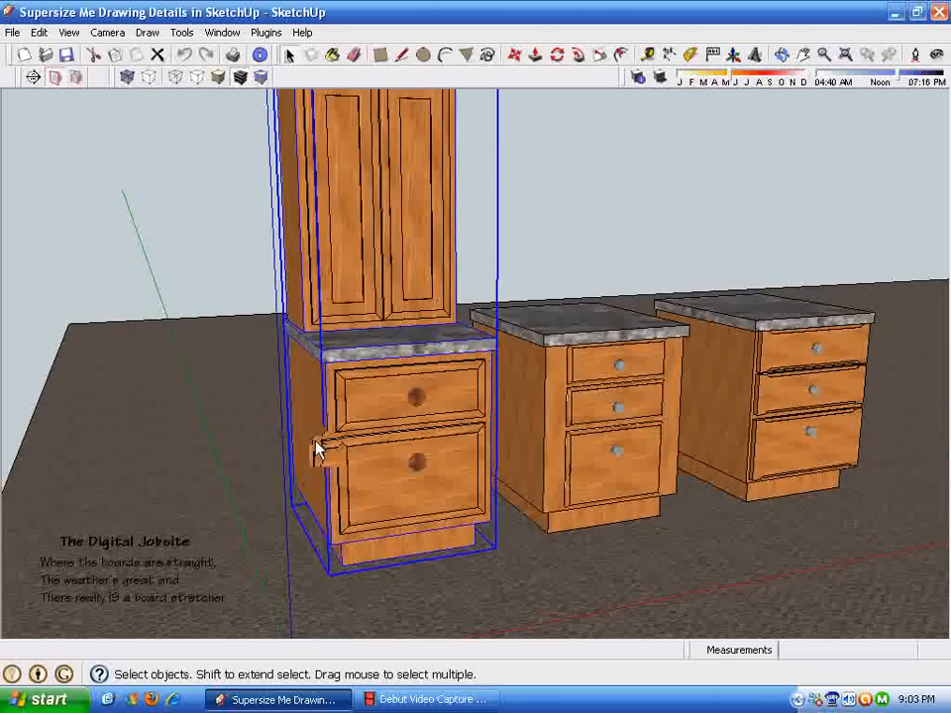
{"action": "scroll", "coordinate": [316, 442], "scroll_direction": "down", "scroll_amount": 3}
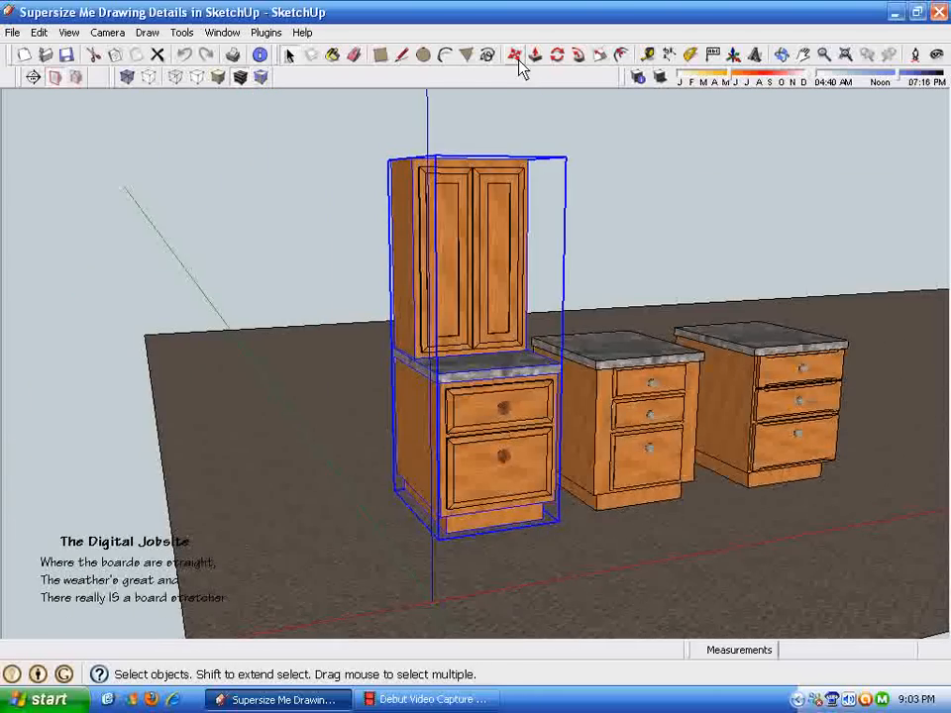
{"action": "left_click", "coordinate": [518, 59]}
Step: Try moving the selected carcass 50 inches along the red axis, and undo the move
{"action": "left_click", "coordinate": [442, 445]}
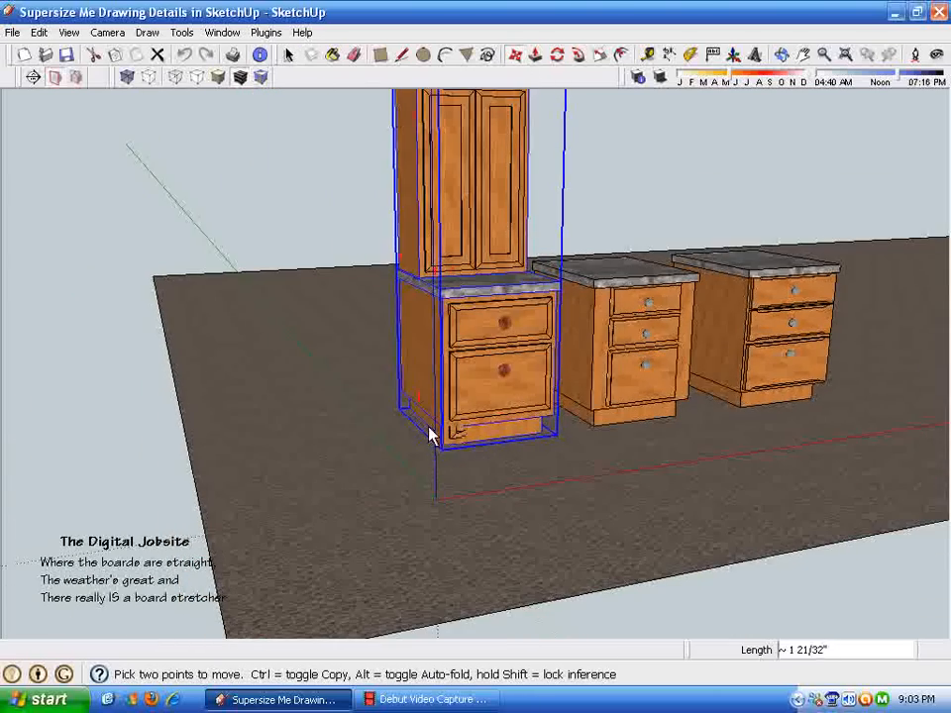
{"action": "type", "text": "50"}
{"action": "key", "text": "Return"}
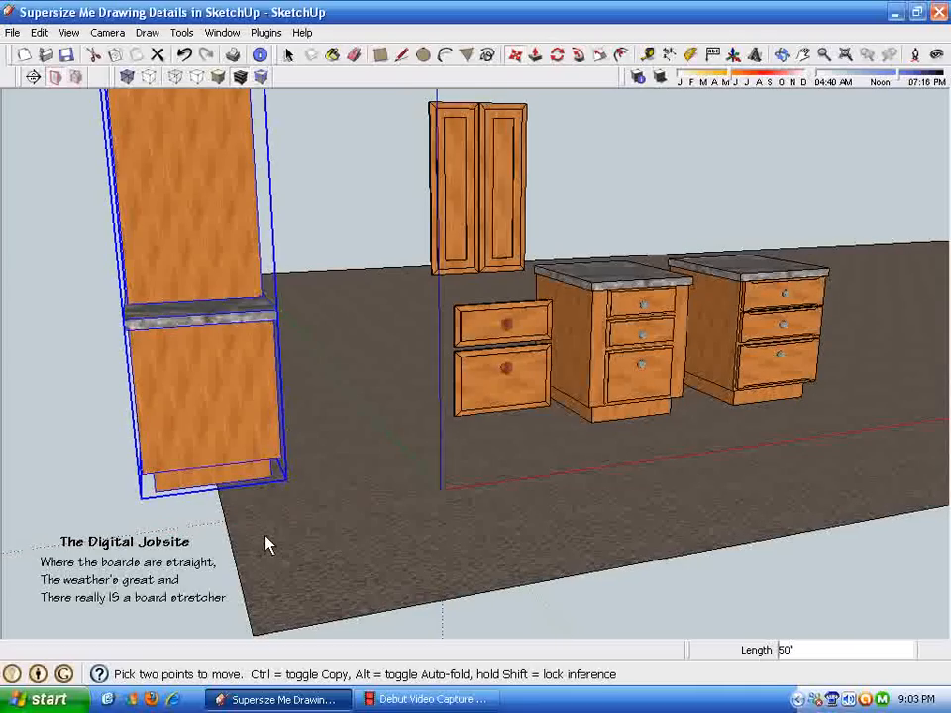
{"action": "key", "text": "ctrl+z"}
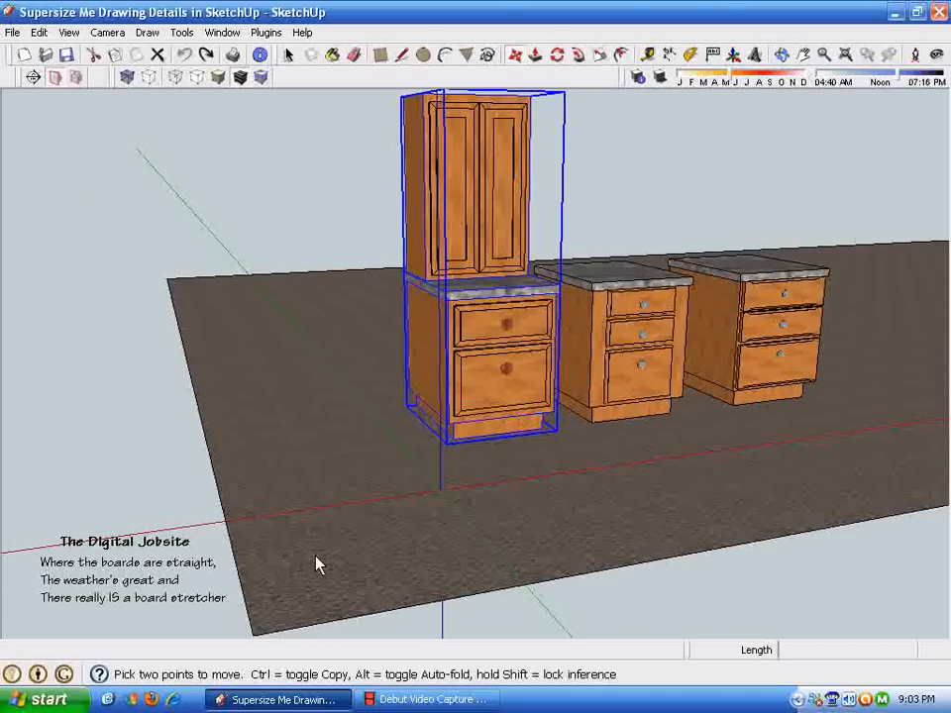
Step: Copy the tall cabinet's carcass about 62 1/2 inches along the red axis, away from the original cabinets
{"action": "key", "text": "ctrl"}
{"action": "left_click", "coordinate": [442, 445]}
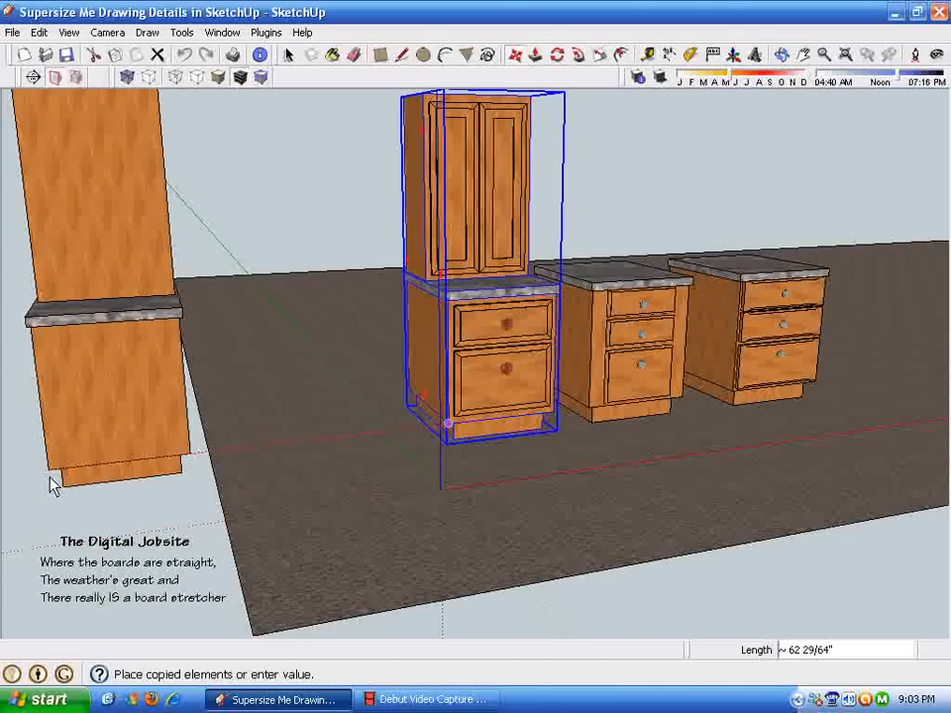
{"action": "left_click", "coordinate": [51, 485]}
{"action": "middle_click_drag", "start_coordinate": [50, 485], "coordinate": [193, 541]}
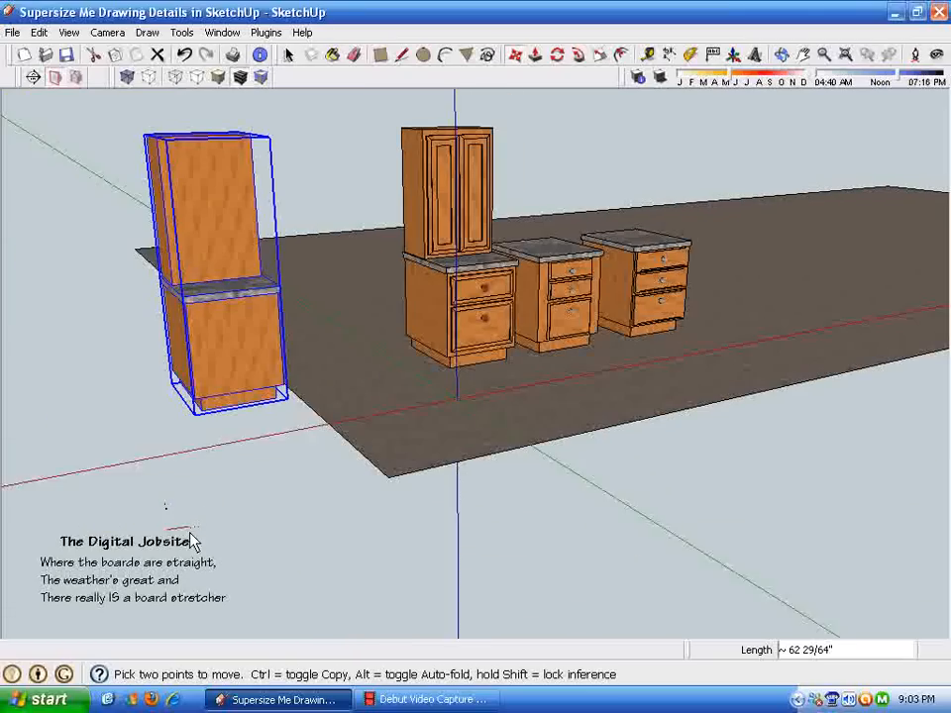
Step: Hide the original cabinets and the ground plane, and delete the leftover ground edge beside the copied carcass
{"action": "key", "text": "space"}
{"action": "mouse_move", "coordinate": [906, 190]}
{"action": "left_mouse_down"}
{"action": "mouse_move", "coordinate": [512, 423]}
{"action": "mouse_move", "coordinate": [353, 561]}
{"action": "mouse_move", "coordinate": [447, 509]}
{"action": "left_mouse_up"}
{"action": "right_click", "coordinate": [446, 492]}
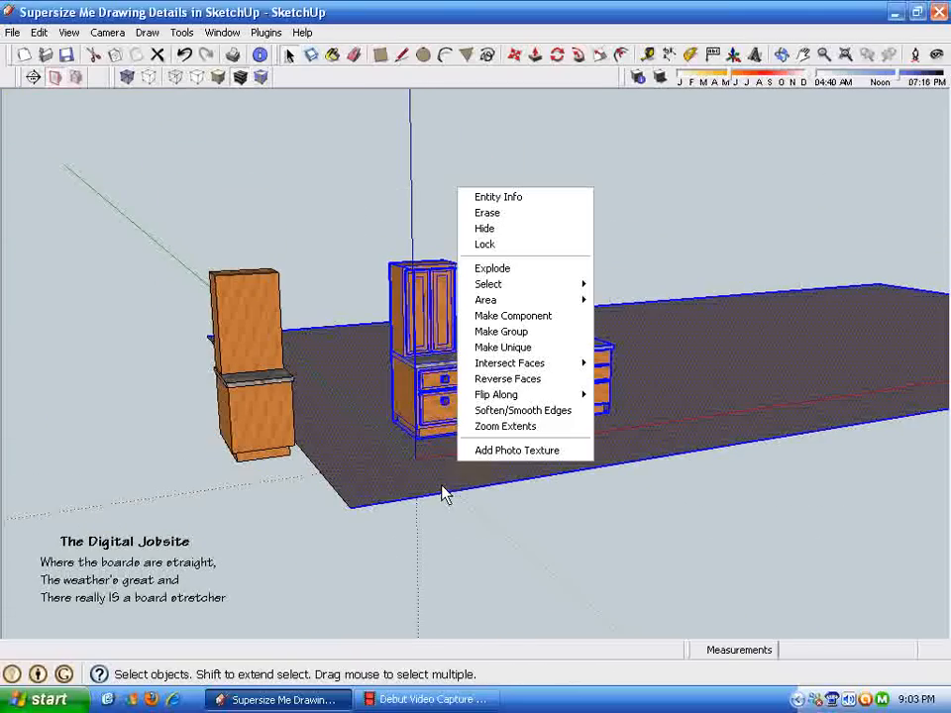
{"action": "left_click", "coordinate": [487, 228]}
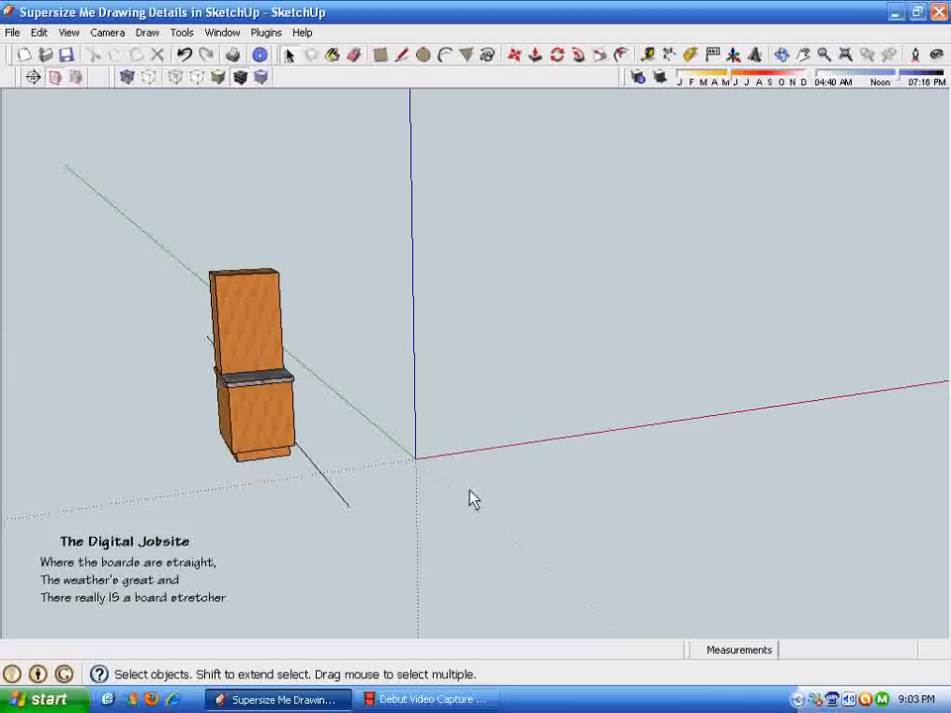
{"action": "middle_click_drag", "start_coordinate": [470, 491], "coordinate": [385, 618]}
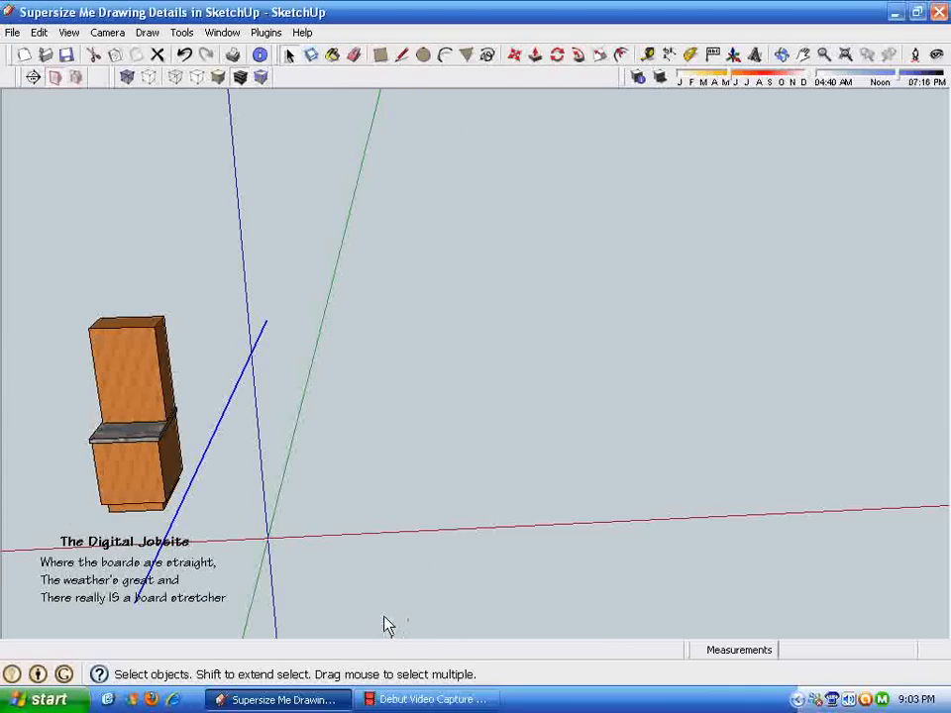
{"action": "key", "text": "Delete"}
Step: Draw a 10 by 10 inch square on the front face of the copied carcass's lower cabinet
{"action": "scroll", "coordinate": [260, 632], "scroll_direction": "down", "scroll_amount": 3}
{"action": "middle_click_drag", "start_coordinate": [201, 568], "coordinate": [383, 57]}
{"action": "scroll", "coordinate": [198, 596], "scroll_direction": "up", "scroll_amount": 5}
{"action": "scroll", "coordinate": [274, 616], "scroll_direction": "up", "scroll_amount": 3}
{"action": "left_click", "coordinate": [455, 471]}
{"action": "left_click", "coordinate": [381, 57]}
{"action": "middle_click_drag", "start_coordinate": [470, 356], "coordinate": [303, 503]}
{"action": "key", "text": "space"}
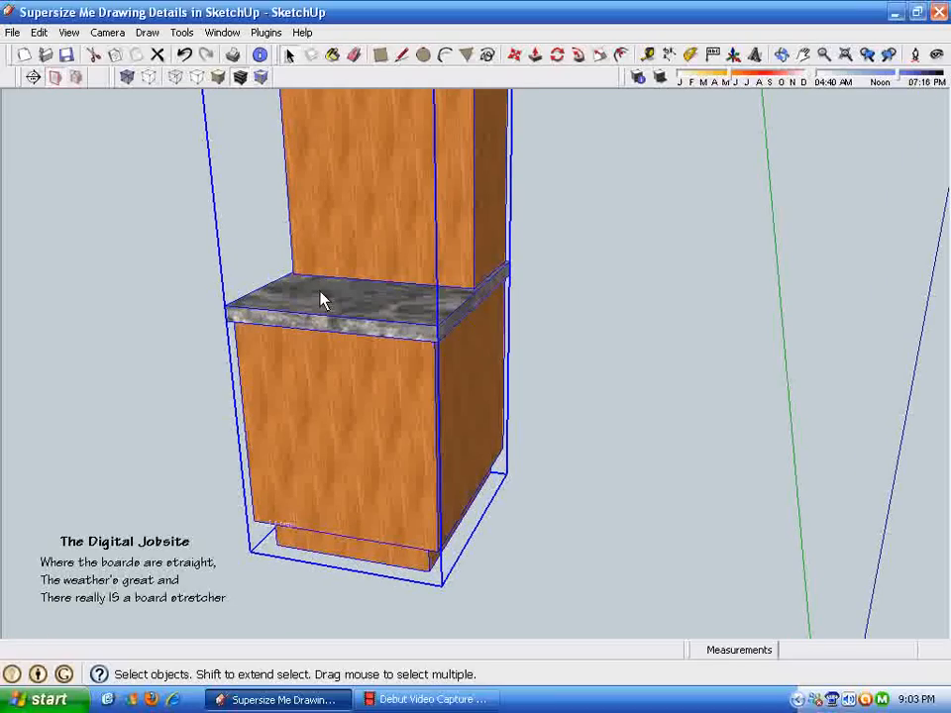
{"action": "middle_click_drag", "start_coordinate": [320, 300], "coordinate": [387, 60]}
{"action": "left_click", "coordinate": [382, 57]}
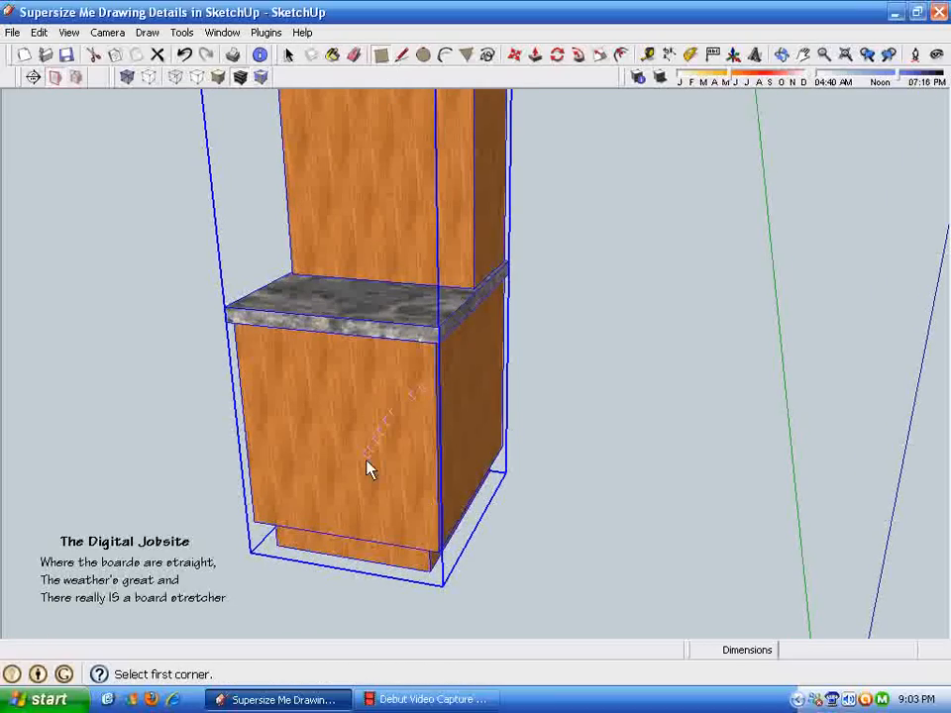
{"action": "mouse_move", "coordinate": [290, 511]}
{"action": "middle_mouse_down"}
{"action": "mouse_move", "coordinate": [329, 552]}
{"action": "mouse_move", "coordinate": [300, 523]}
{"action": "middle_mouse_up"}
{"action": "left_click", "coordinate": [297, 514]}
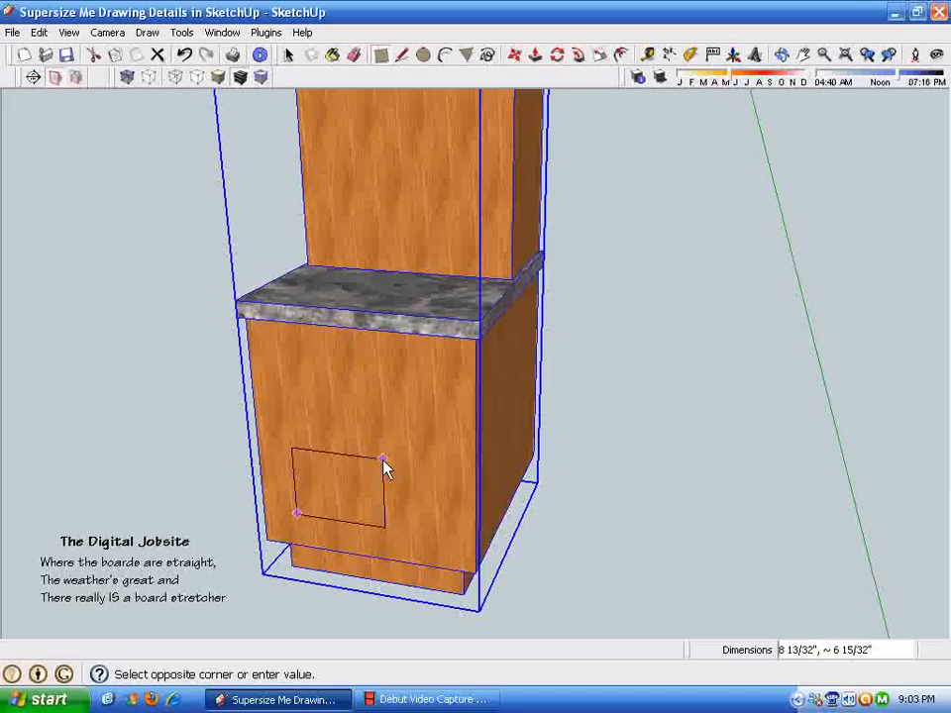
{"action": "left_click", "coordinate": [383, 459]}
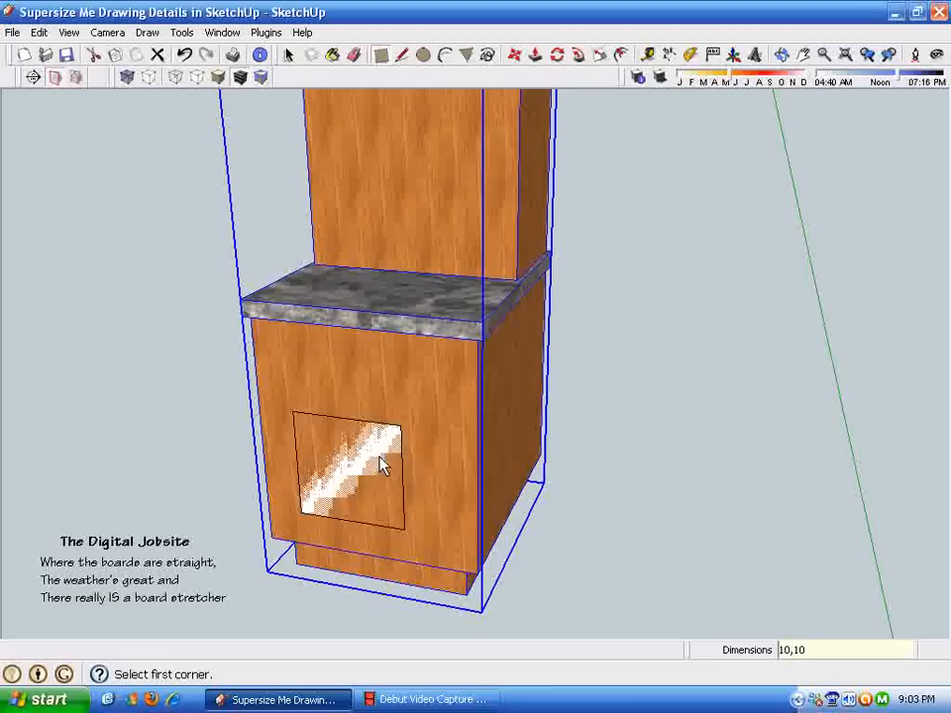
Step: Move the square face with its edges about 35 inches into the open space beside the cabinet
{"action": "key", "text": "space"}
{"action": "left_click", "coordinate": [368, 479]}
{"action": "middle_click_drag", "start_coordinate": [374, 477], "coordinate": [358, 370], "text": "shift"}
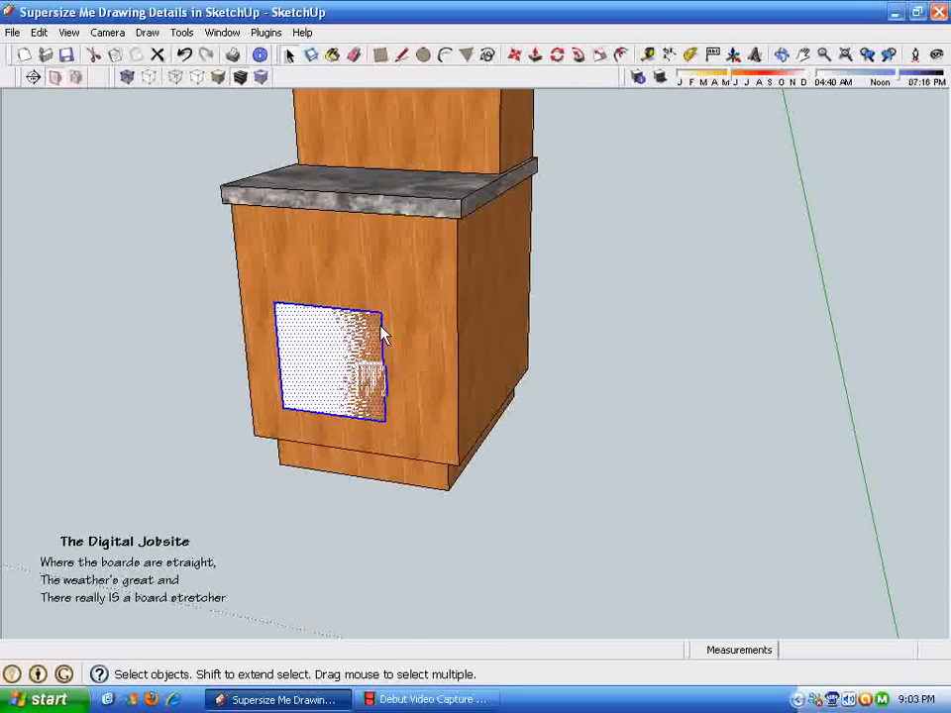
{"action": "left_click", "coordinate": [515, 54]}
{"action": "left_click", "coordinate": [386, 419]}
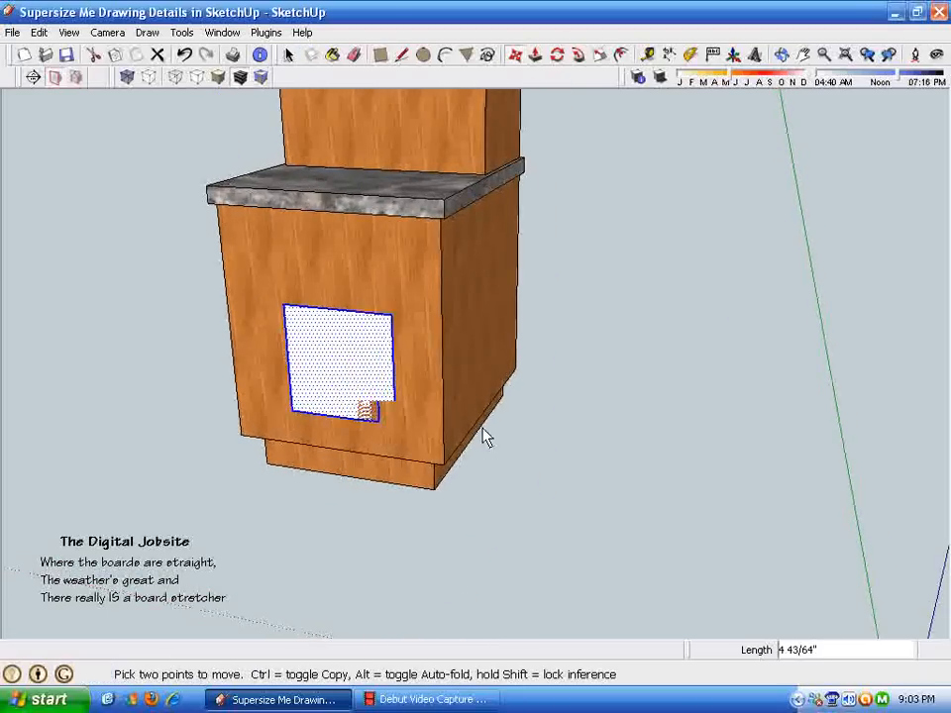
{"action": "left_click", "coordinate": [695, 473]}
{"action": "scroll", "coordinate": [654, 483], "scroll_direction": "up", "scroll_amount": 6}
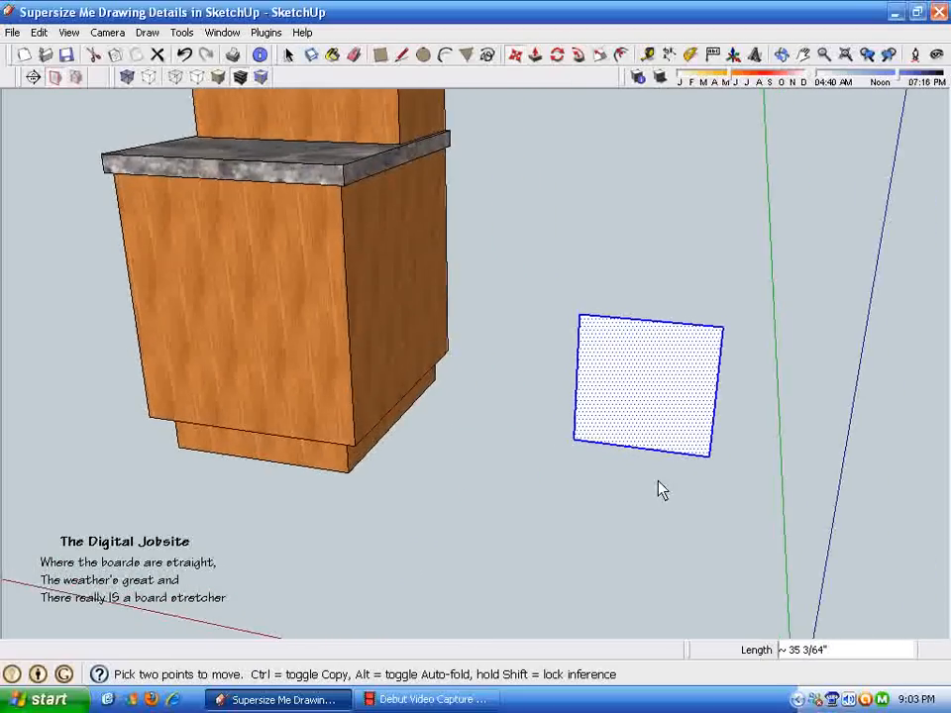
{"action": "scroll", "coordinate": [630, 466], "scroll_direction": "down", "scroll_amount": 3}
{"action": "key", "text": "space"}
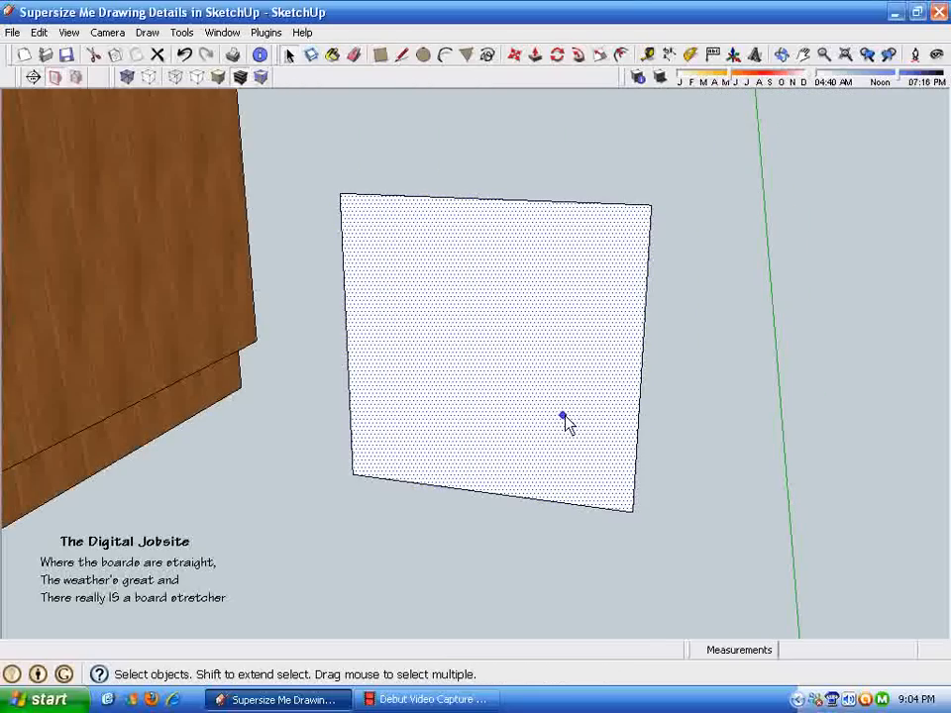
Step: Try extruding the square face by 0.75 inch with Push/Pull, and undo the extrusion
{"action": "left_click", "coordinate": [538, 57]}
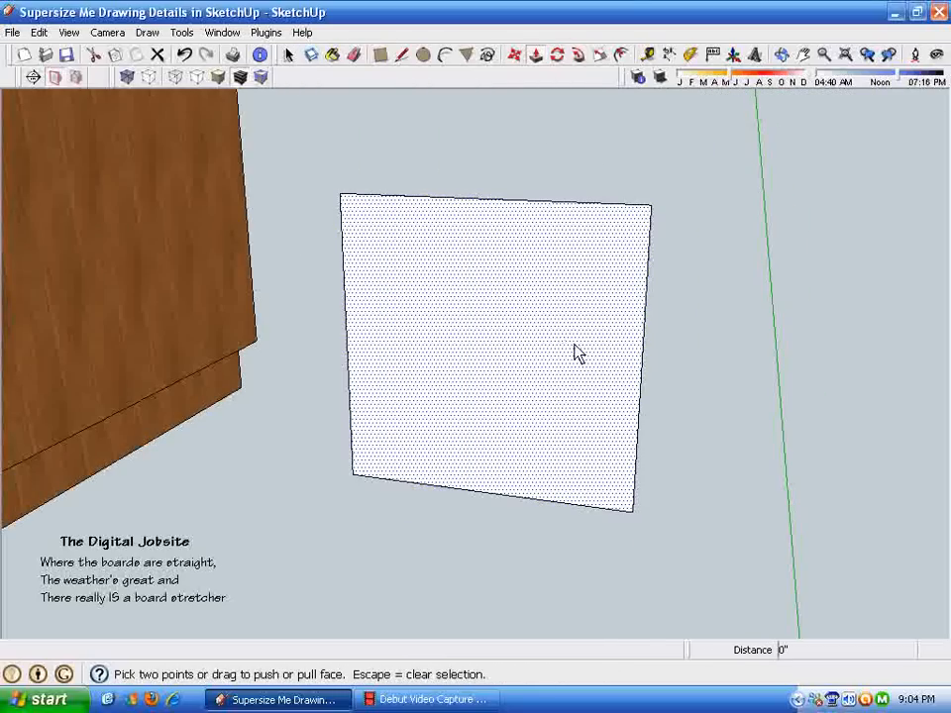
{"action": "left_click", "coordinate": [574, 346]}
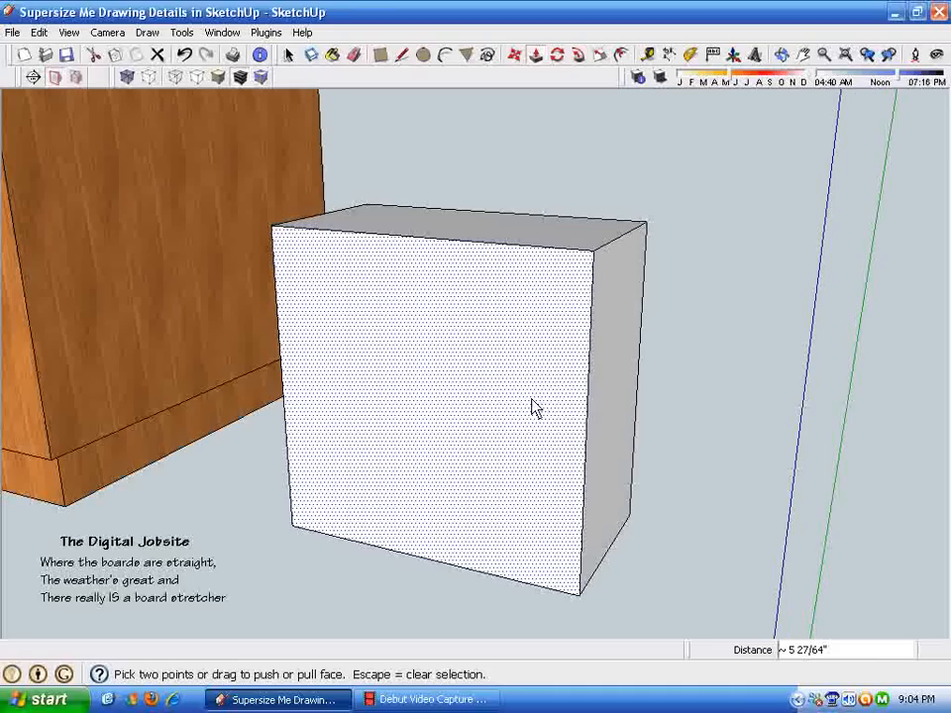
{"action": "type", "text": ".75"}
{"action": "key", "text": "Return"}
{"action": "key", "text": "space"}
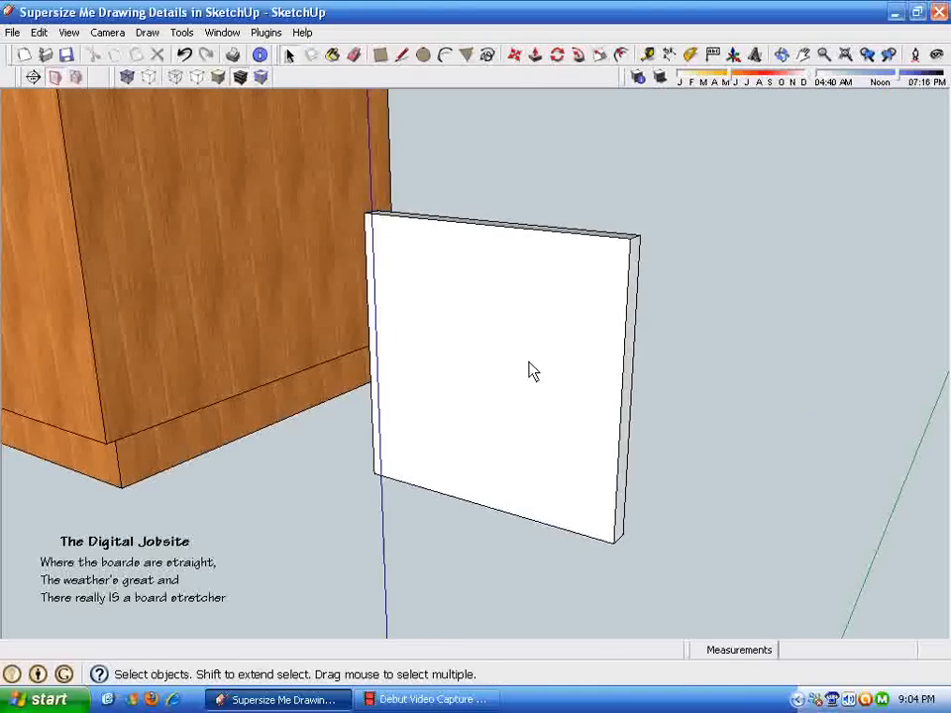
{"action": "left_click", "coordinate": [530, 371]}
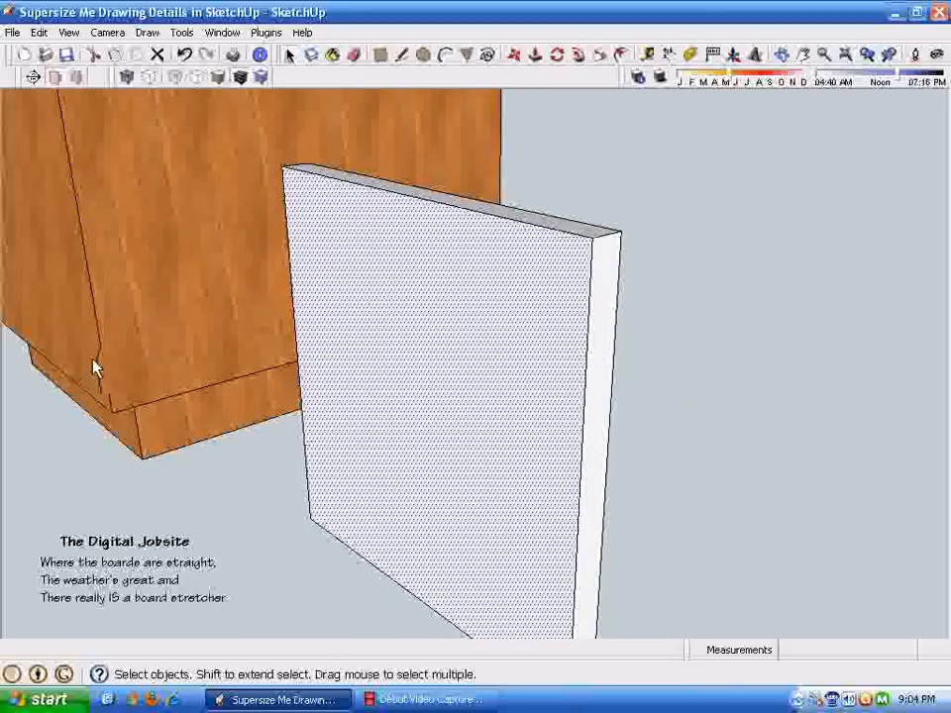
{"action": "key", "text": "ctrl+z"}
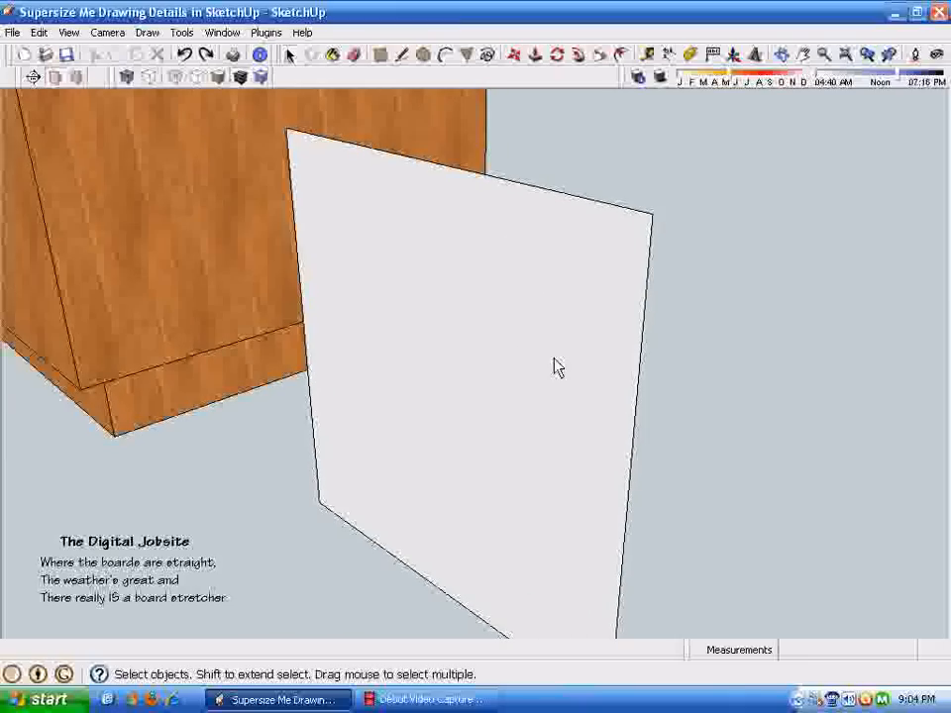
Step: Extrude the square face 5/8 inch with Push/Pull to form a panel
{"action": "left_click", "coordinate": [514, 54]}
{"action": "left_click_drag", "start_coordinate": [568, 307], "coordinate": [562, 317]}
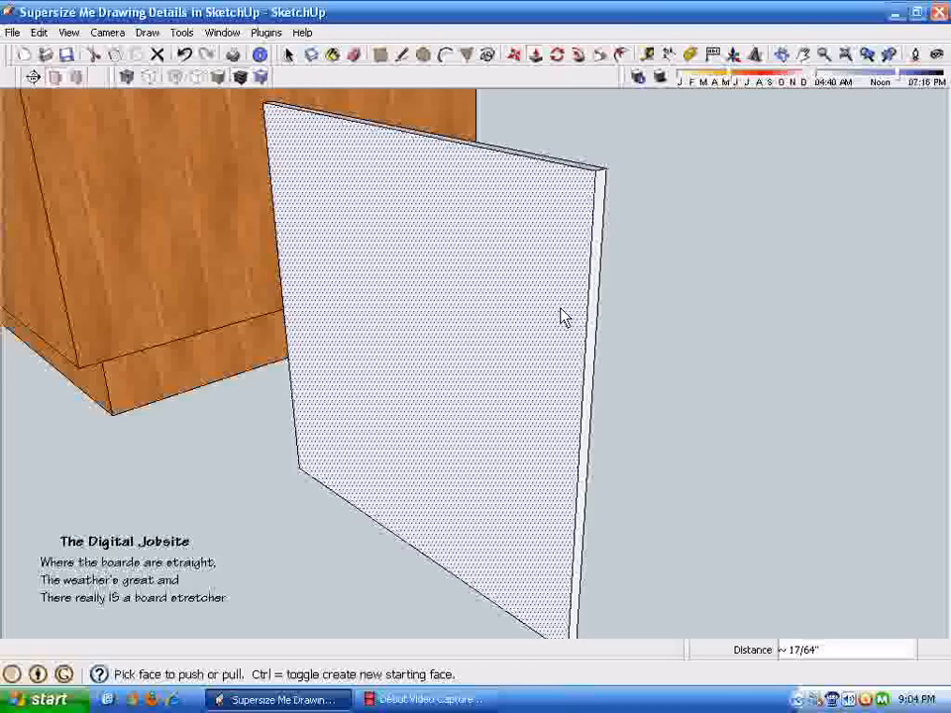
{"action": "type", "text": "5/8"}
{"action": "key", "text": "Return"}
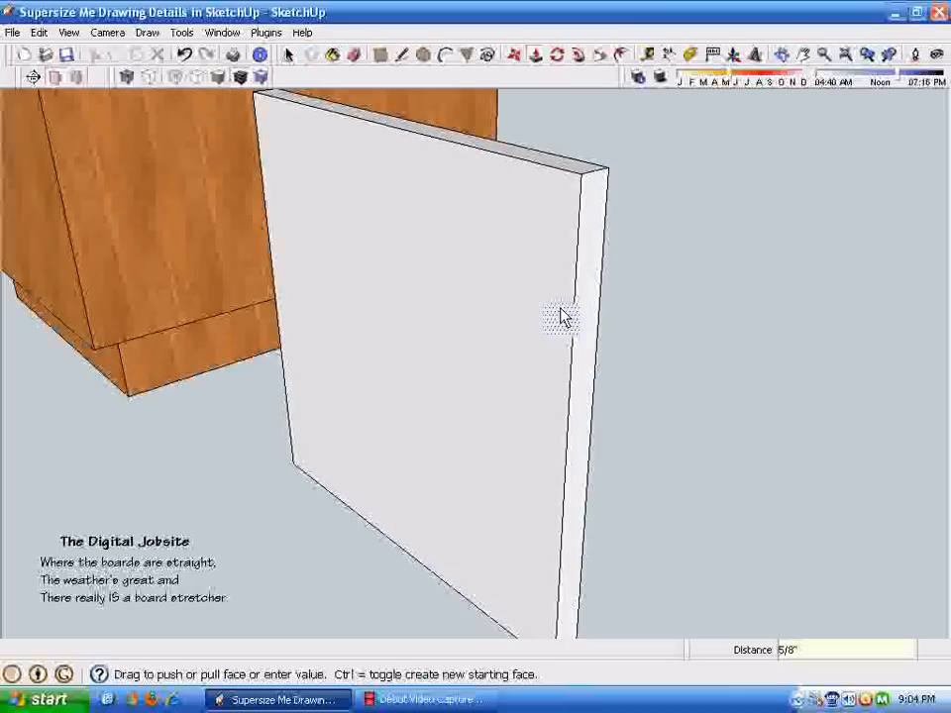
{"action": "key", "text": "space"}
Step: Offset the four outer edges of the panel's front face 7/8 inch inward
{"action": "double_click", "coordinate": [533, 312]}
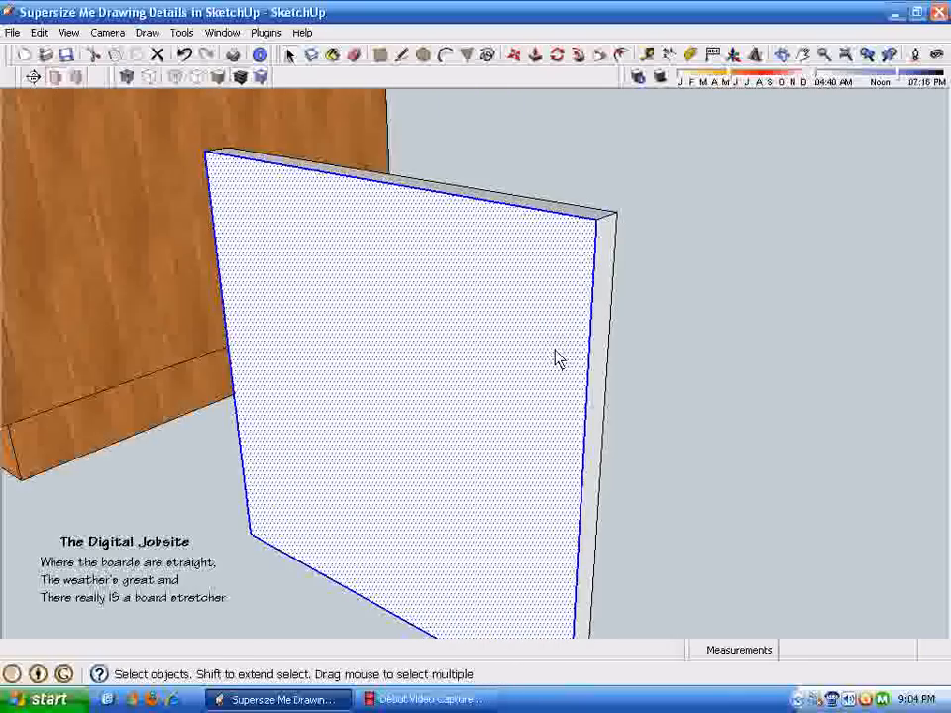
{"action": "left_click", "coordinate": [498, 363], "text": "shift"}
{"action": "left_click", "coordinate": [621, 54]}
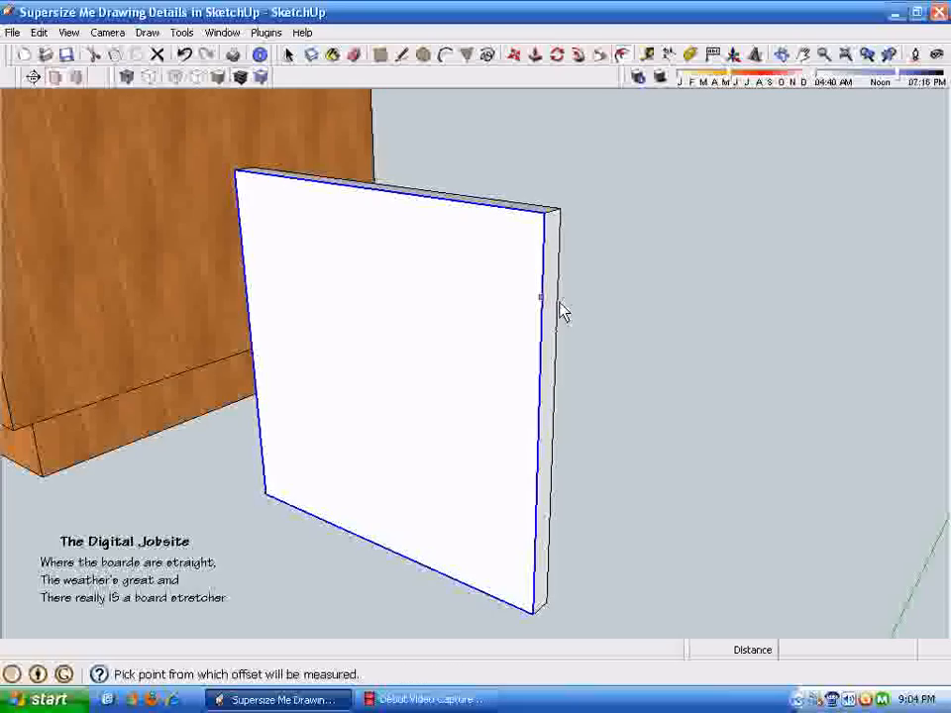
{"action": "left_click", "coordinate": [540, 302]}
{"action": "left_click", "coordinate": [522, 341]}
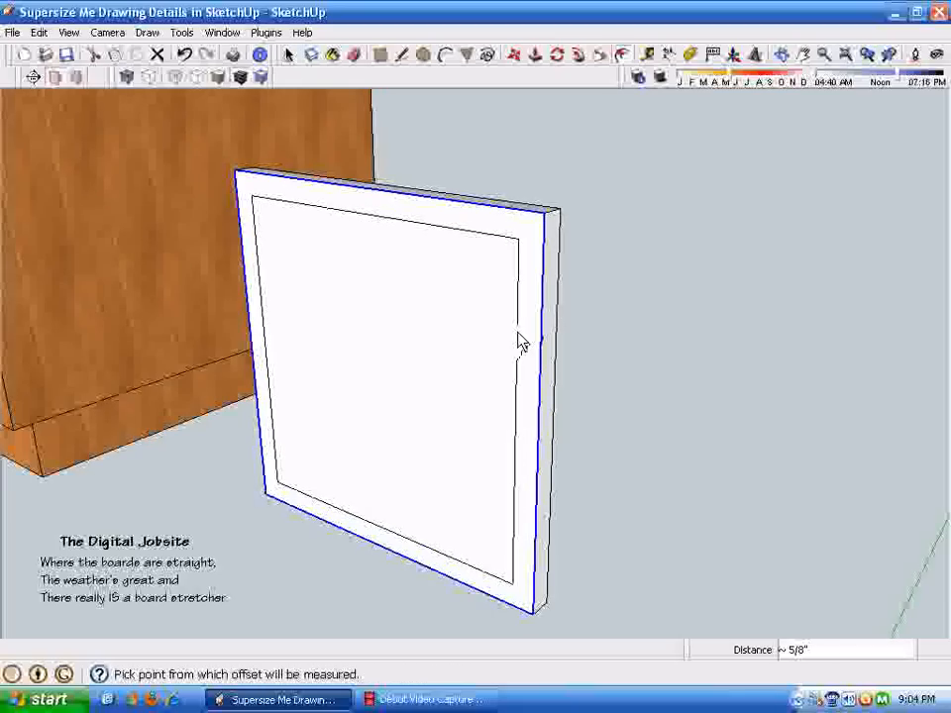
{"action": "key", "text": "Return"}
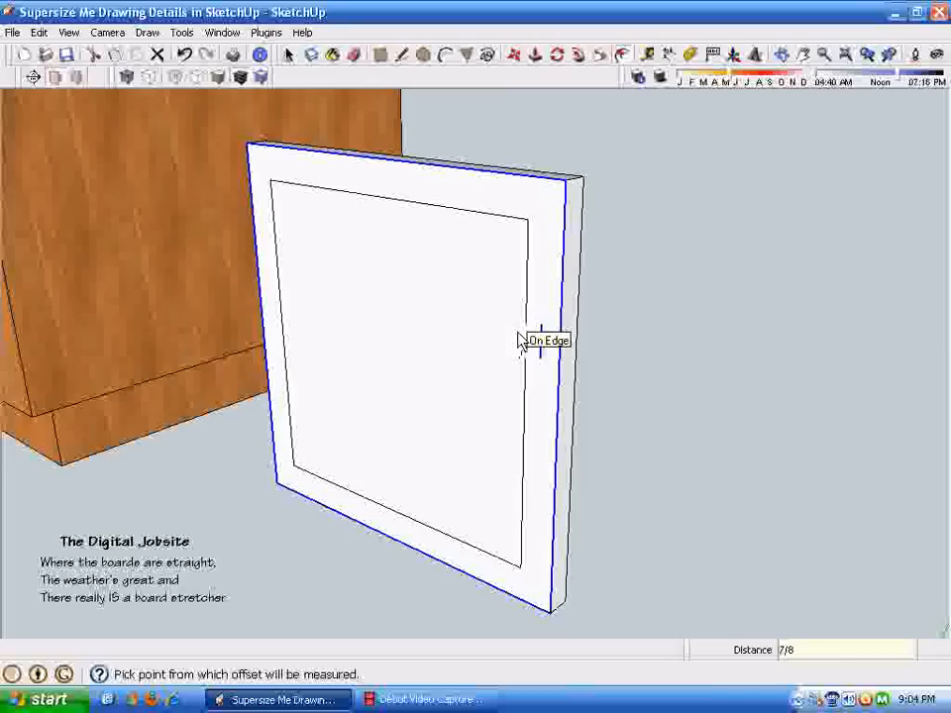
{"action": "key", "text": "space"}
Step: Move the inset face with its edges 1/8 inch out from the panel's front to bevel the border
{"action": "scroll", "coordinate": [424, 434], "scroll_direction": "down", "scroll_amount": 2}
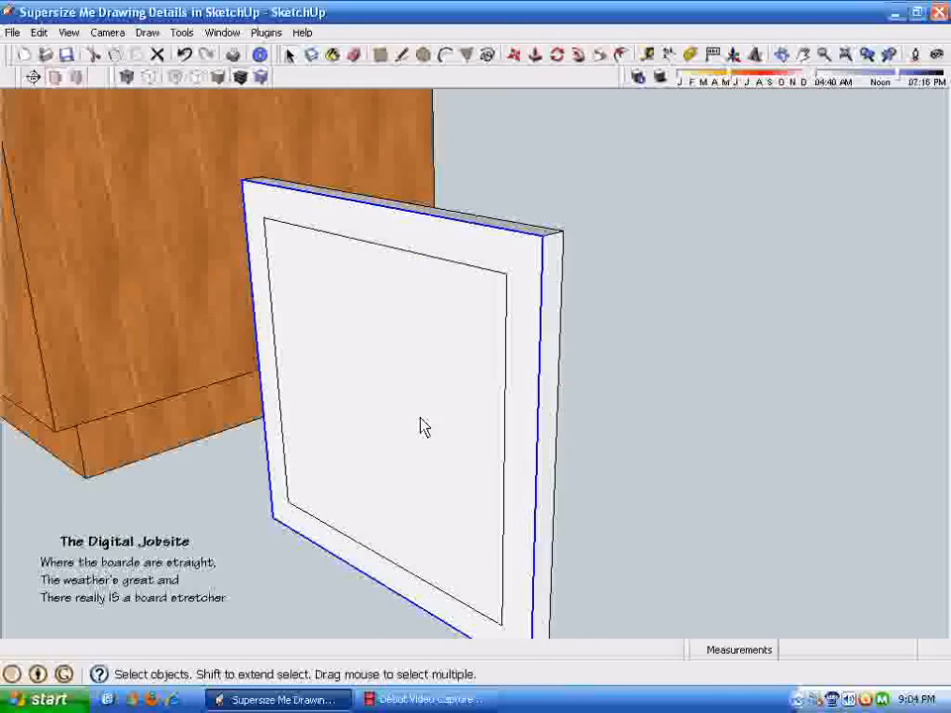
{"action": "double_click", "coordinate": [421, 417]}
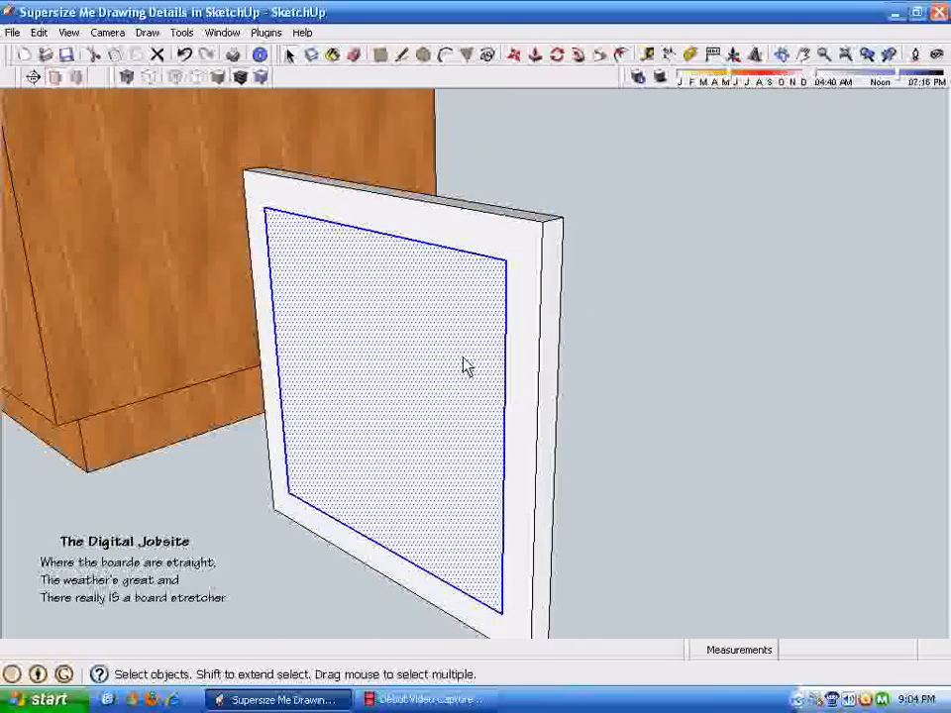
{"action": "left_click", "coordinate": [516, 56]}
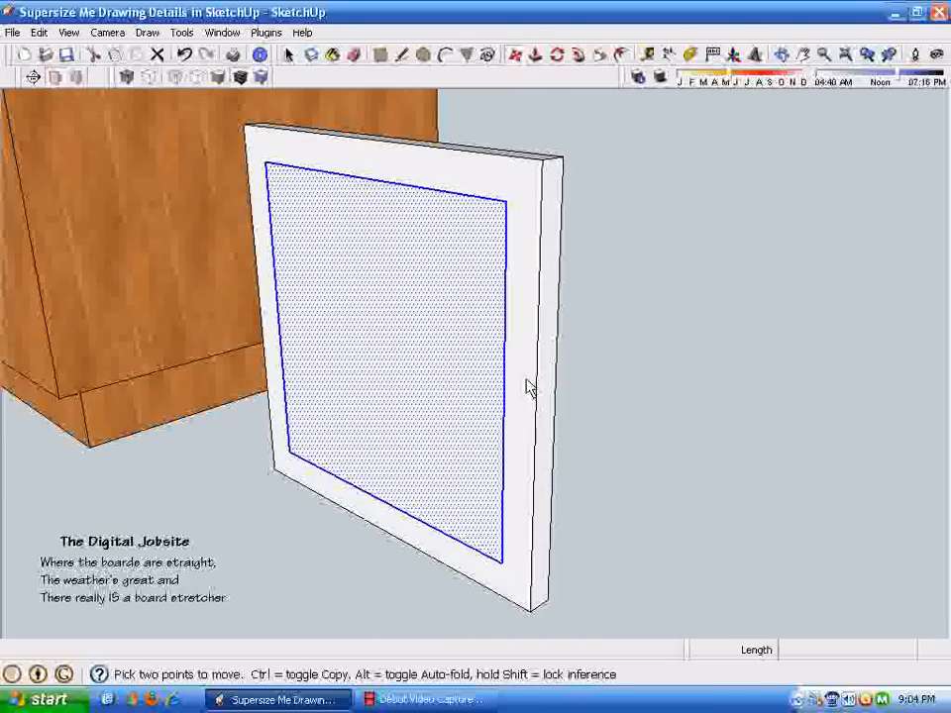
{"action": "middle_click_drag", "start_coordinate": [528, 387], "coordinate": [496, 418]}
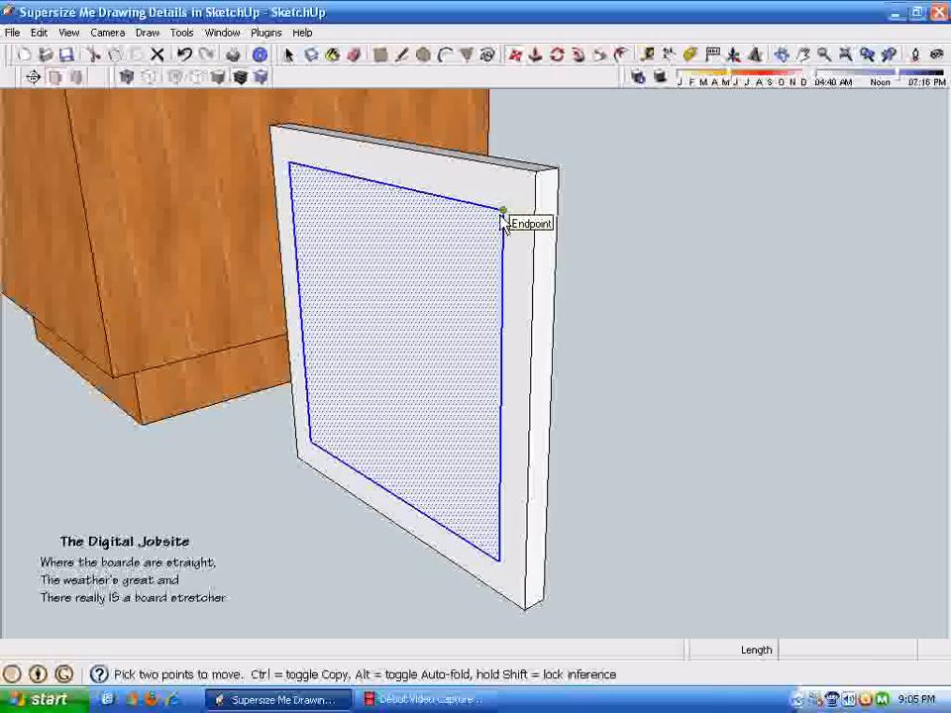
{"action": "key", "text": "alt+space"}
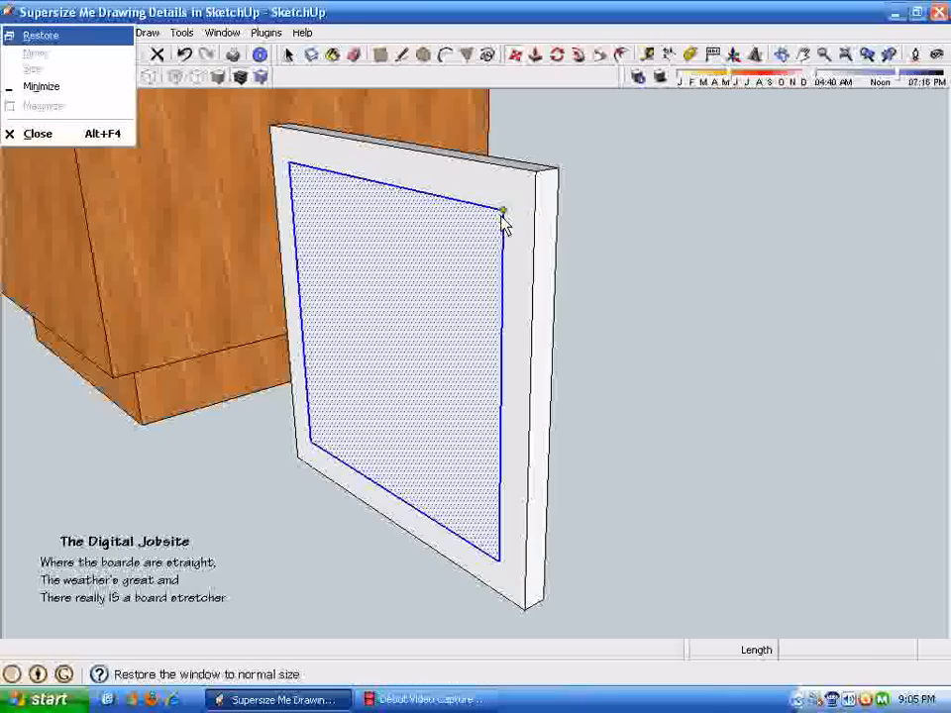
{"action": "left_click", "coordinate": [503, 213]}
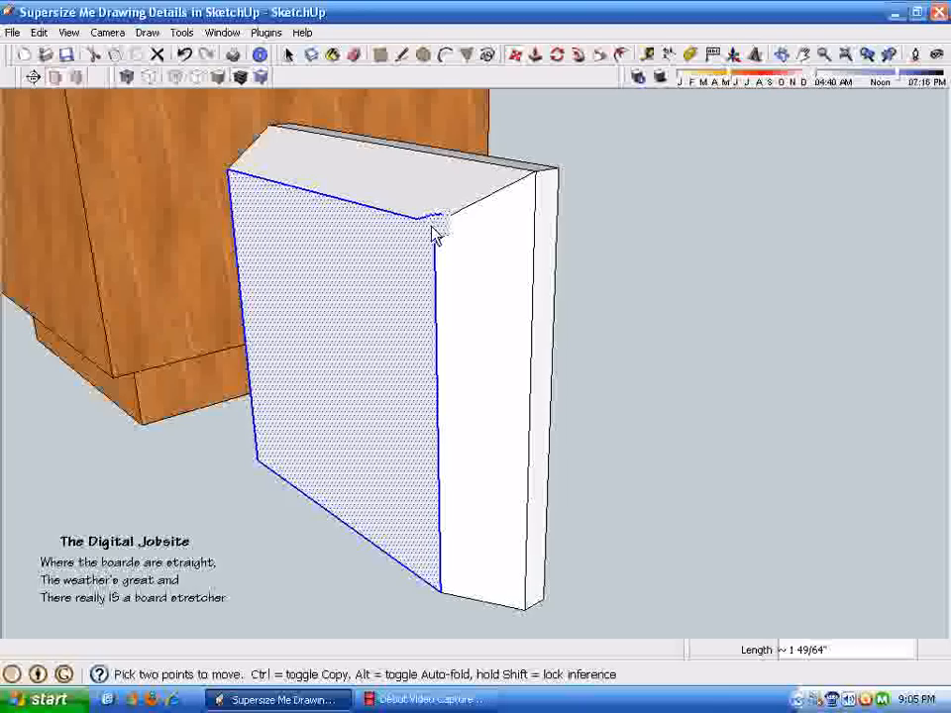
{"action": "key", "text": "Return"}
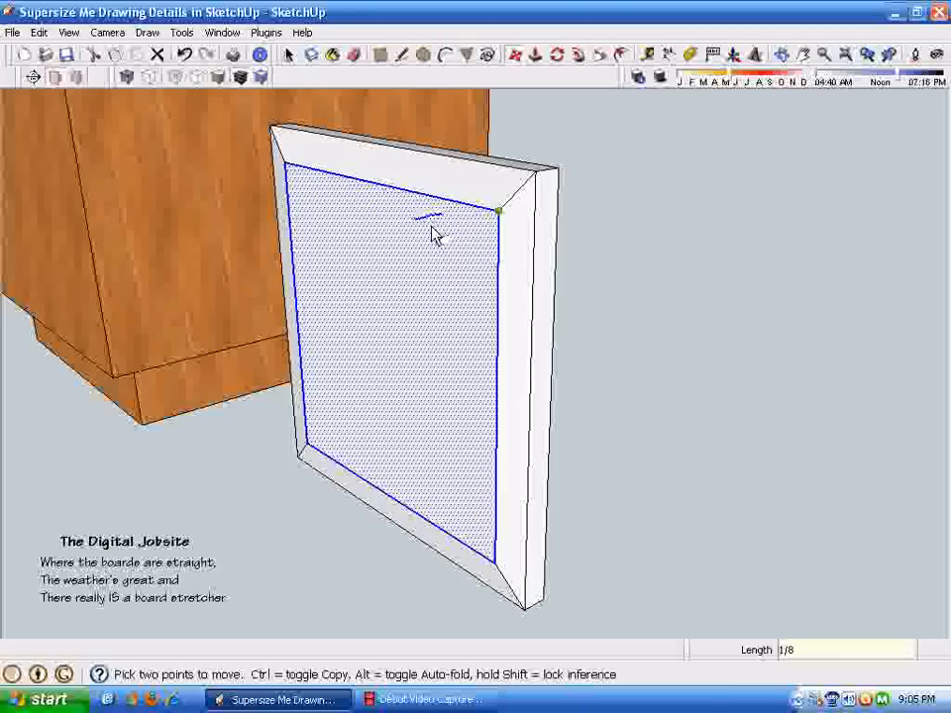
Step: Raise the center face of the panel 1/8 inch with Push/Pull
{"action": "middle_click_drag", "start_coordinate": [497, 264], "coordinate": [576, 189]}
{"action": "key", "text": "space"}
{"action": "middle_click_drag", "start_coordinate": [543, 62], "coordinate": [522, 102]}
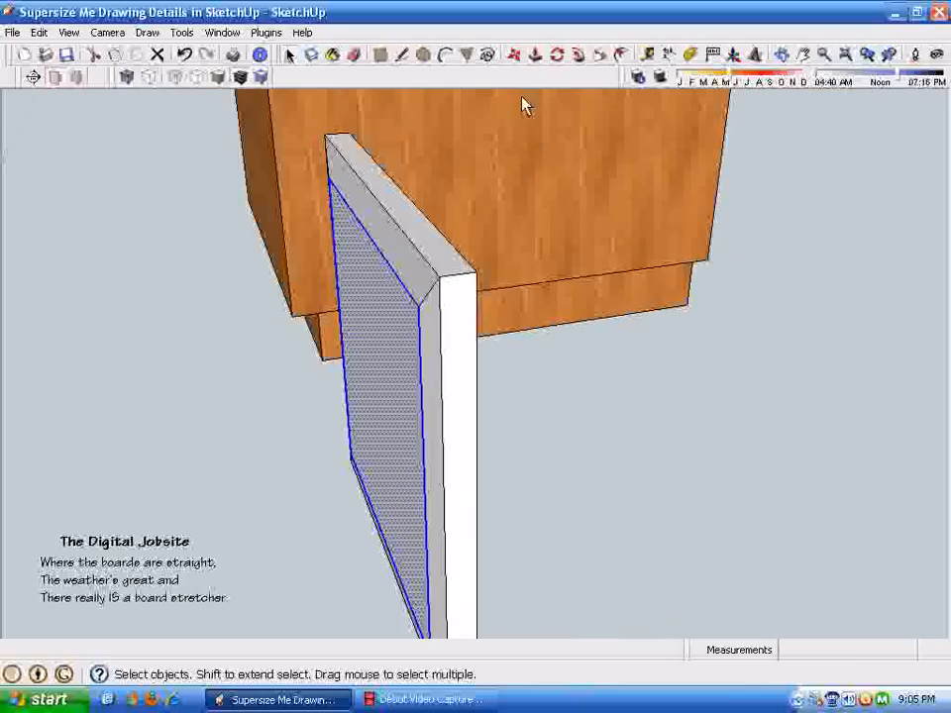
{"action": "left_click", "coordinate": [535, 54]}
{"action": "left_click_drag", "start_coordinate": [408, 403], "coordinate": [406, 389]}
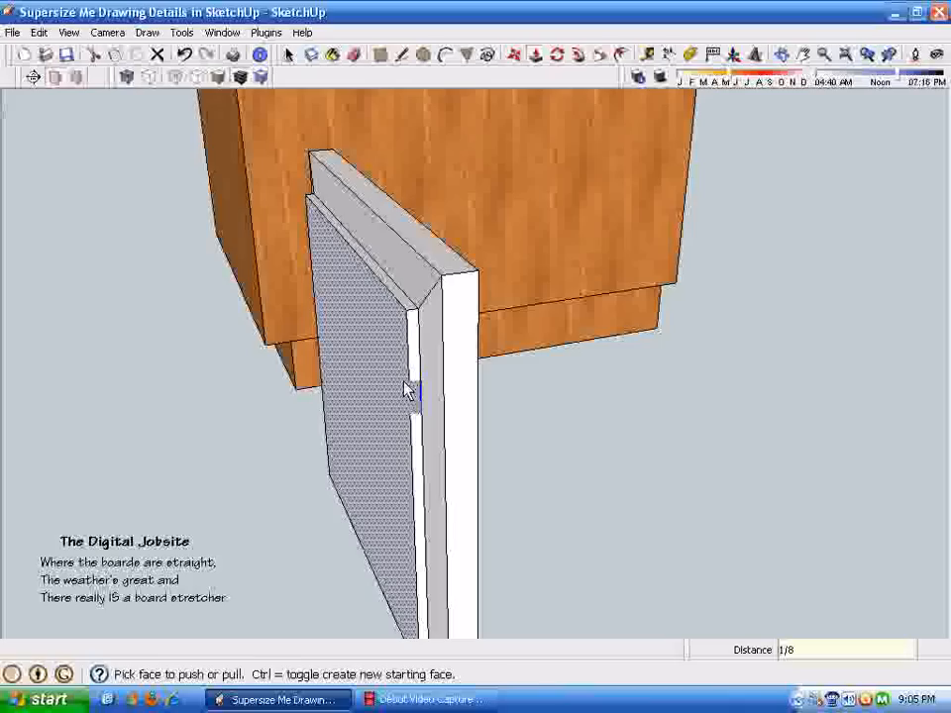
{"action": "key", "text": "Return"}
{"action": "middle_click_drag", "start_coordinate": [403, 380], "coordinate": [407, 380]}
{"action": "key", "text": "space"}
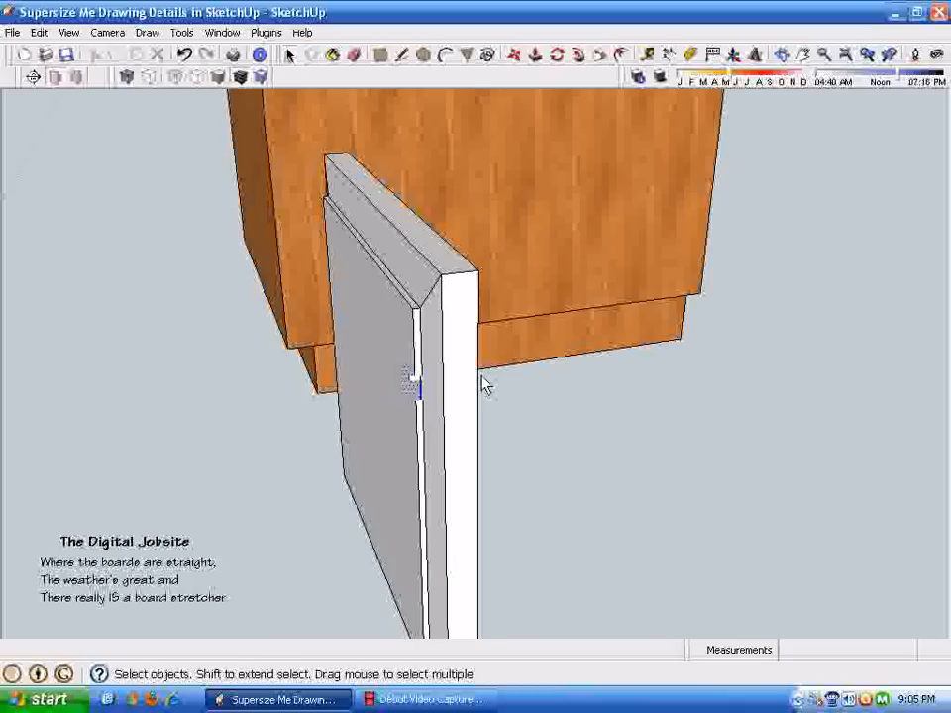
Step: Try to add a dimension from the panel's upper back corner to the corner of the raised center
{"action": "middle_click_drag", "start_coordinate": [482, 384], "coordinate": [647, 62]}
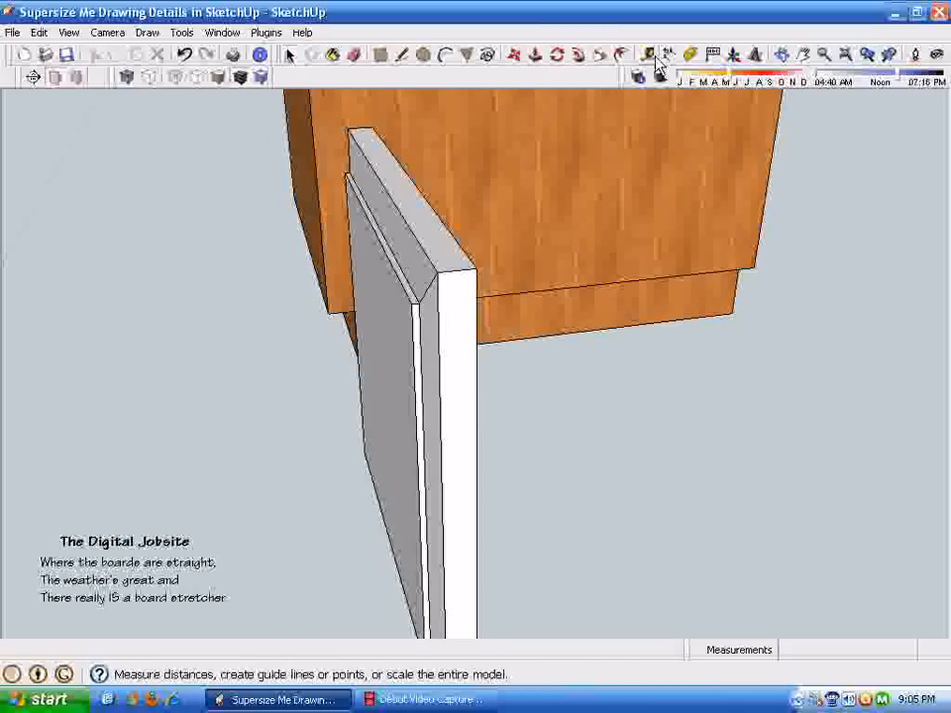
{"action": "left_click", "coordinate": [669, 54]}
{"action": "middle_click_drag", "start_coordinate": [661, 135], "coordinate": [500, 282]}
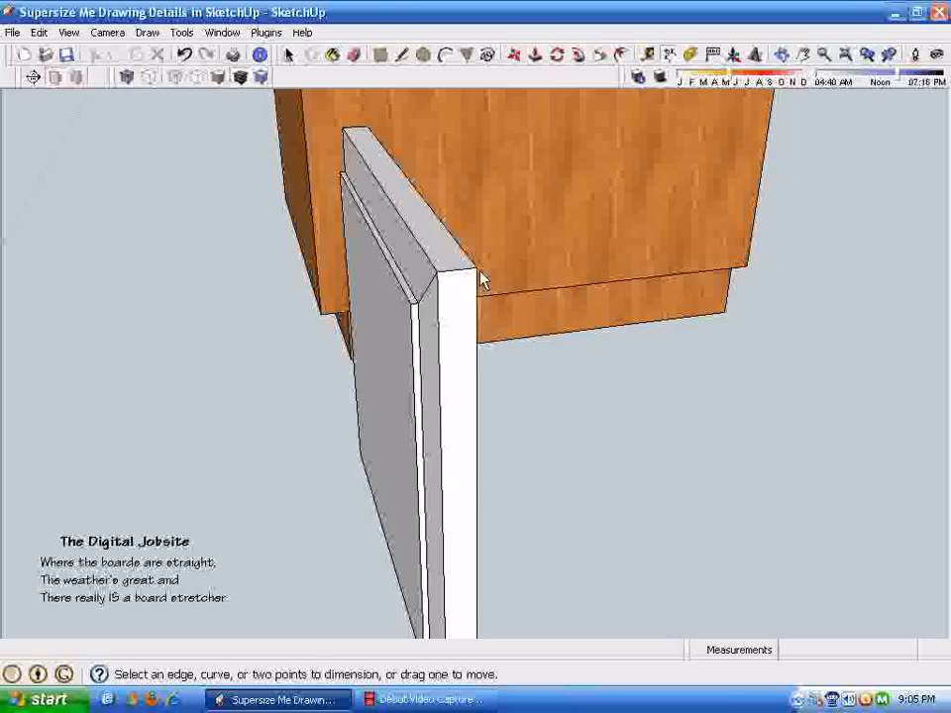
{"action": "left_click", "coordinate": [477, 272]}
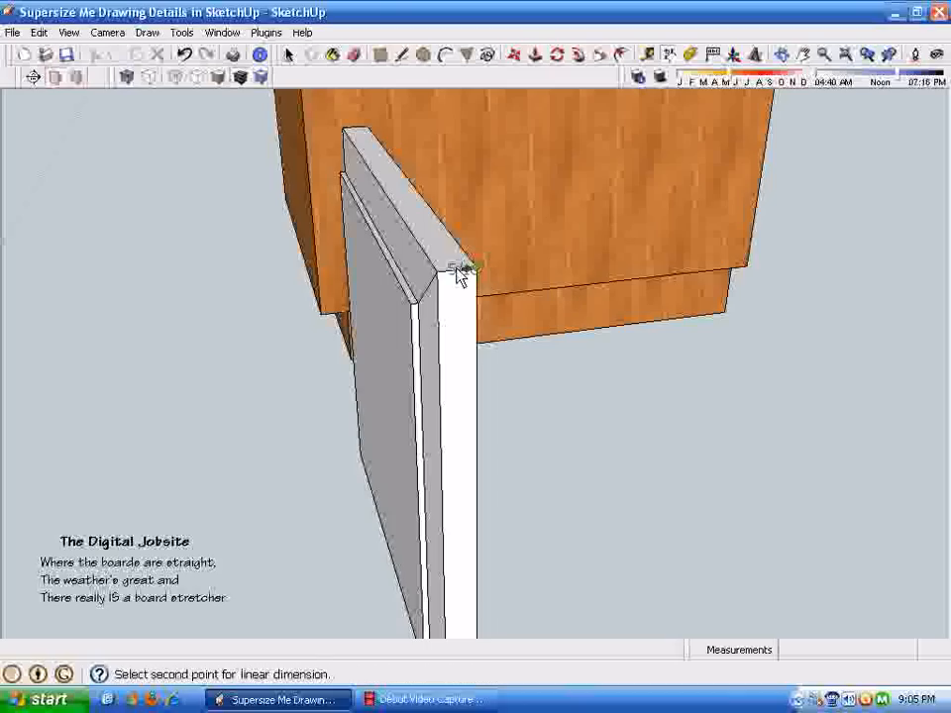
{"action": "left_click", "coordinate": [414, 311]}
{"action": "left_click", "coordinate": [406, 277]}
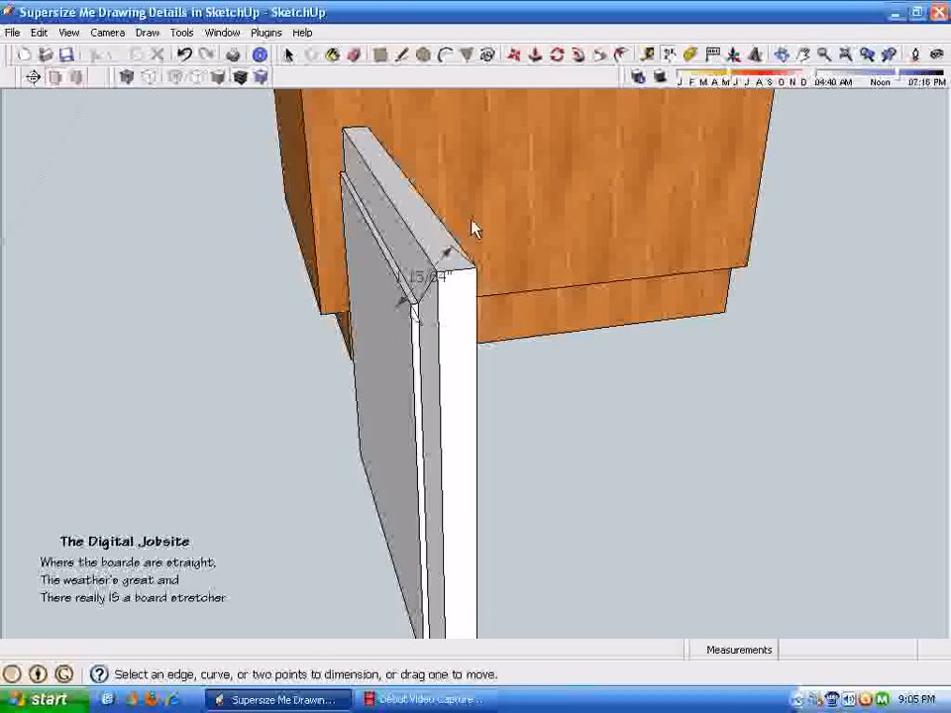
Step: Dimension the panel's overall thickness from its back corner to the raised center's front corner, placing the dimension above the panel
{"action": "middle_click_drag", "start_coordinate": [472, 230], "coordinate": [473, 327]}
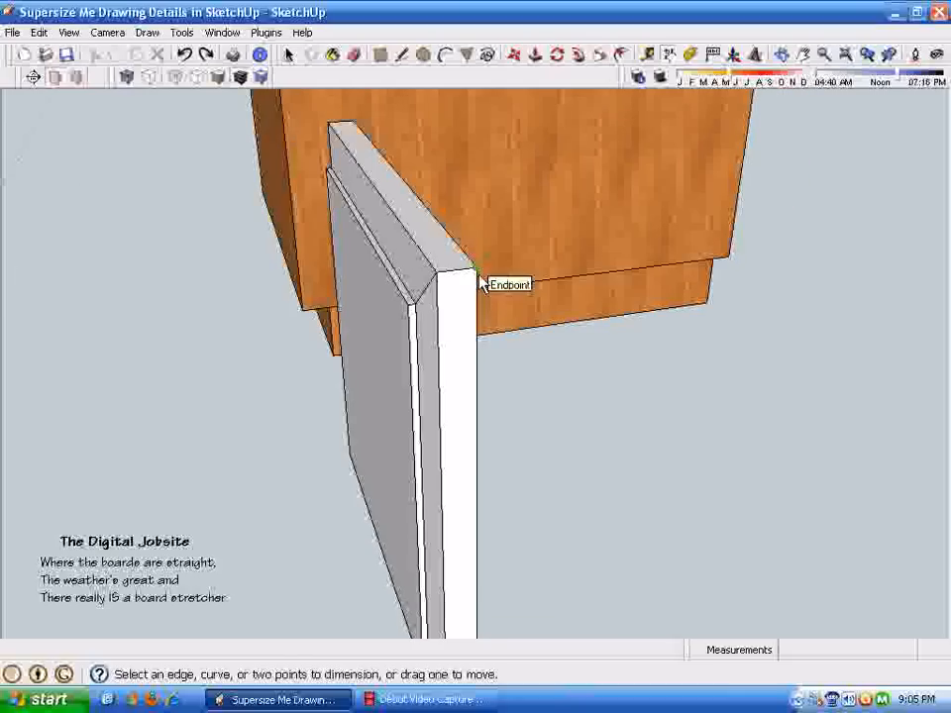
{"action": "left_click", "coordinate": [476, 277]}
{"action": "left_click", "coordinate": [409, 306]}
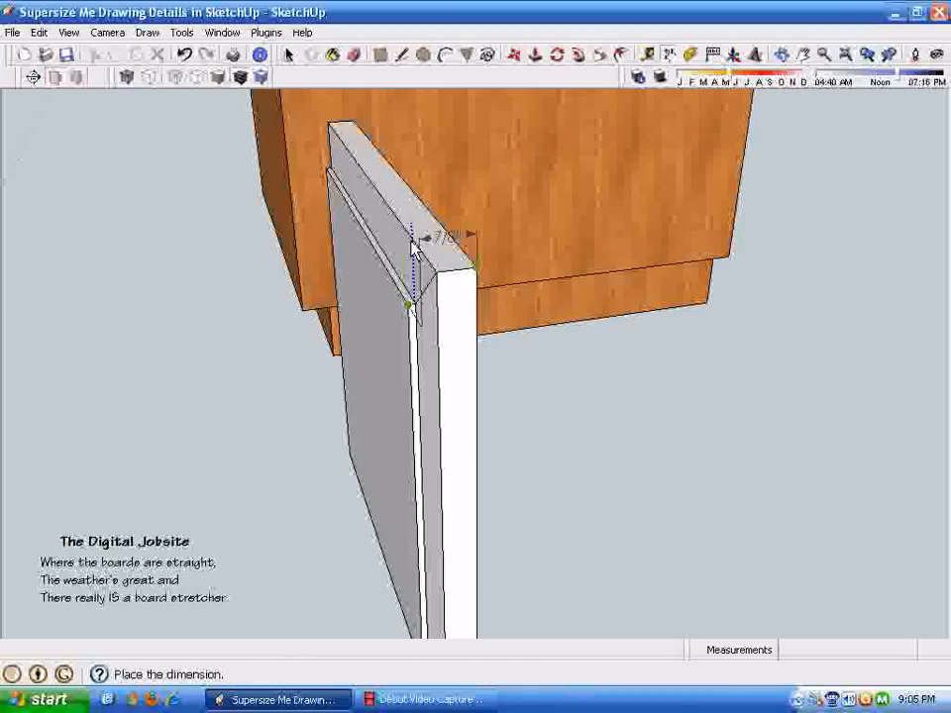
{"action": "left_click", "coordinate": [419, 230]}
{"action": "key", "text": "space"}
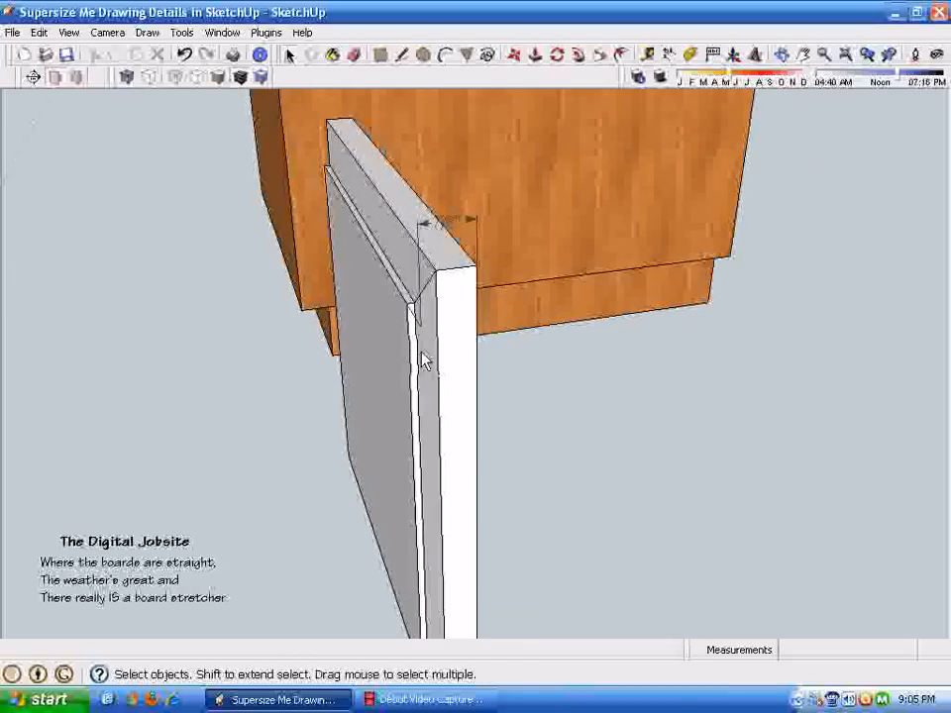
Step: Push the panel's back face inward 1/8 inch with Push/Pull, and remove the thickness dimension
{"action": "middle_click_drag", "start_coordinate": [422, 359], "coordinate": [535, 327]}
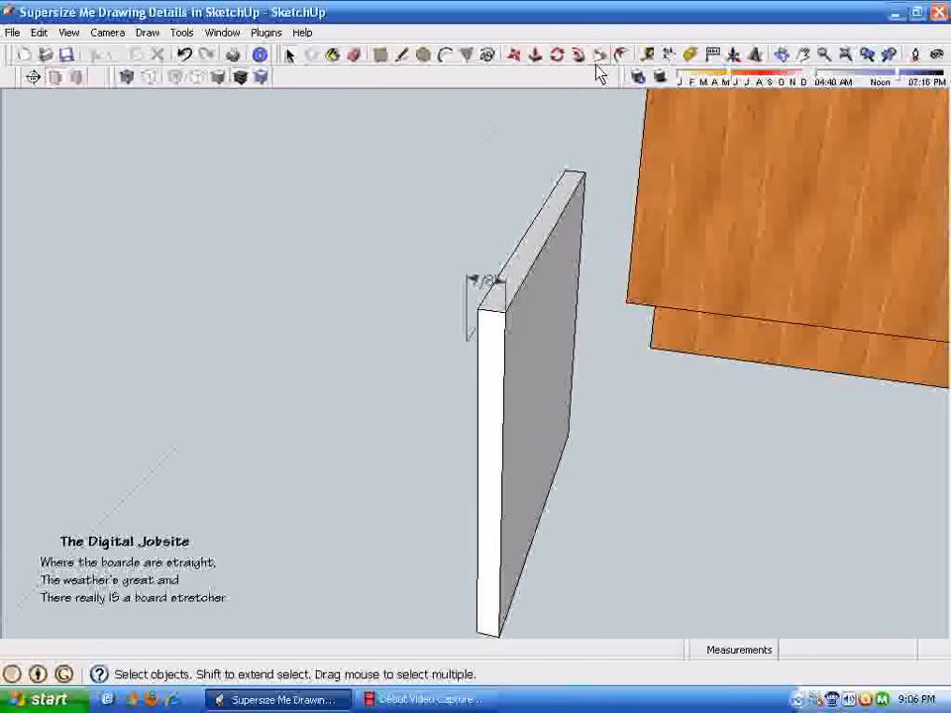
{"action": "left_click", "coordinate": [536, 55]}
{"action": "left_click", "coordinate": [569, 277]}
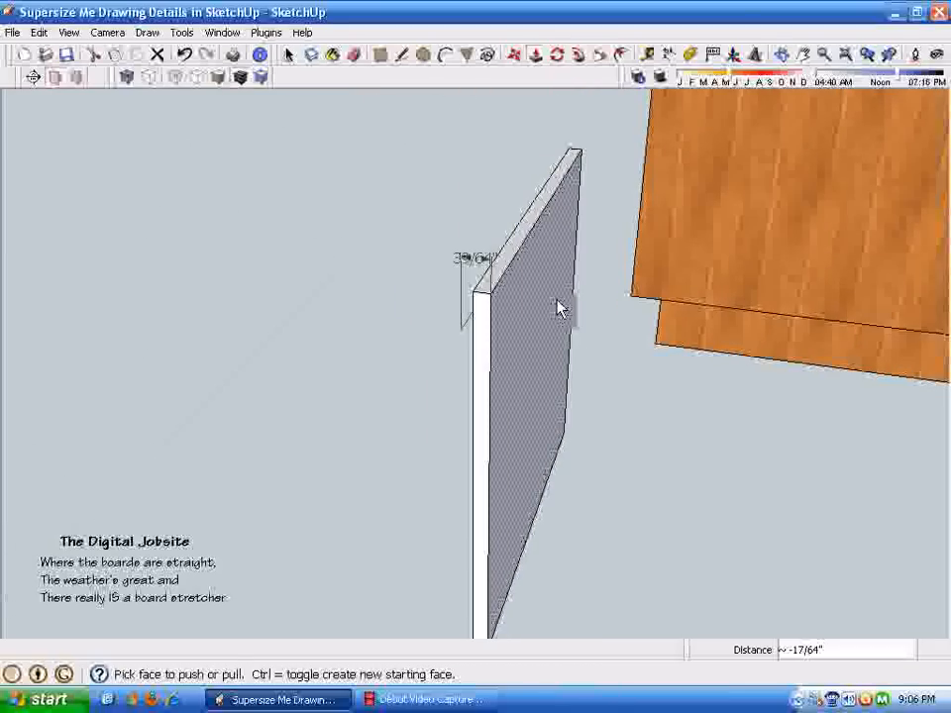
{"action": "type", "text": "1/8"}
{"action": "key", "text": "Return"}
{"action": "middle_click_drag", "start_coordinate": [558, 309], "coordinate": [684, 308]}
{"action": "key", "text": "space"}
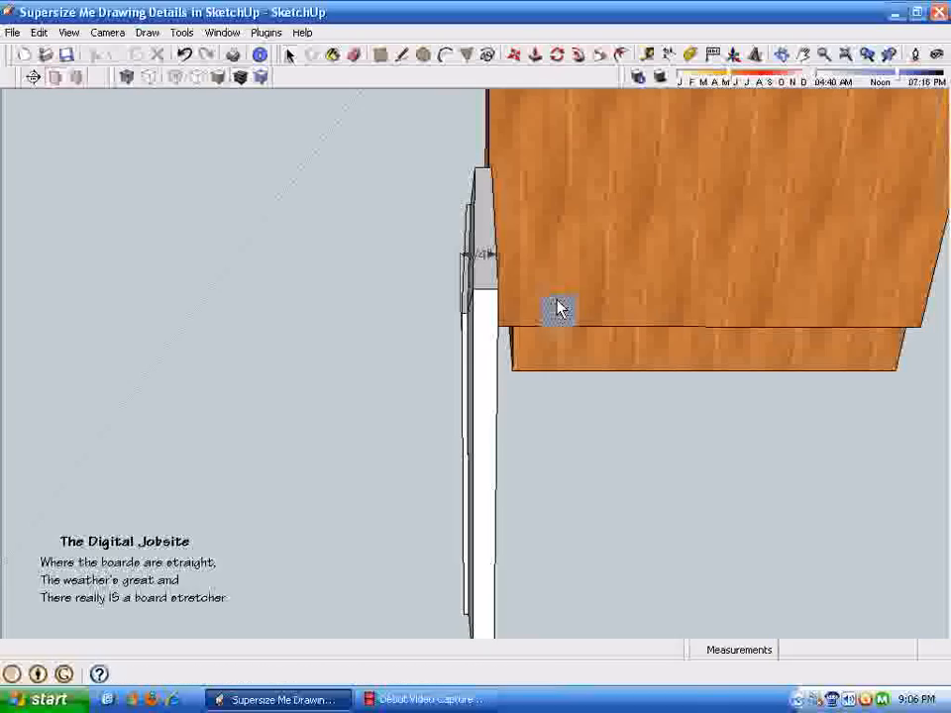
{"action": "middle_click_drag", "start_coordinate": [288, 320], "coordinate": [469, 285]}
{"action": "middle_click_drag", "start_coordinate": [684, 305], "coordinate": [626, 141]}
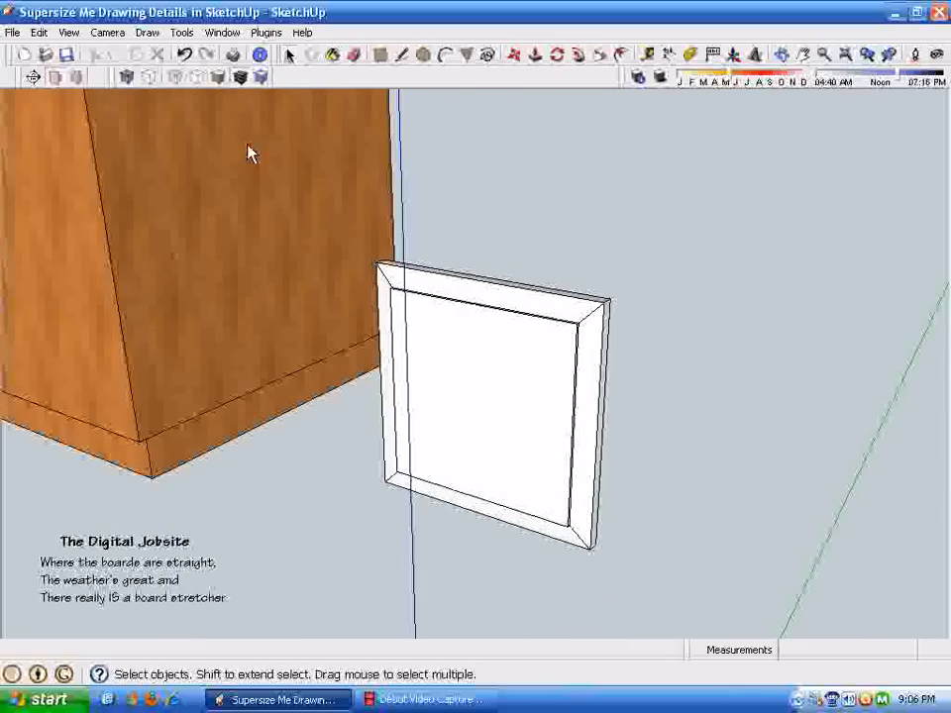
Step: Paint the raised center face of the panel with the in-model akb-banak wood material
{"action": "middle_click_drag", "start_coordinate": [249, 153], "coordinate": [532, 78]}
{"action": "left_click", "coordinate": [333, 56]}
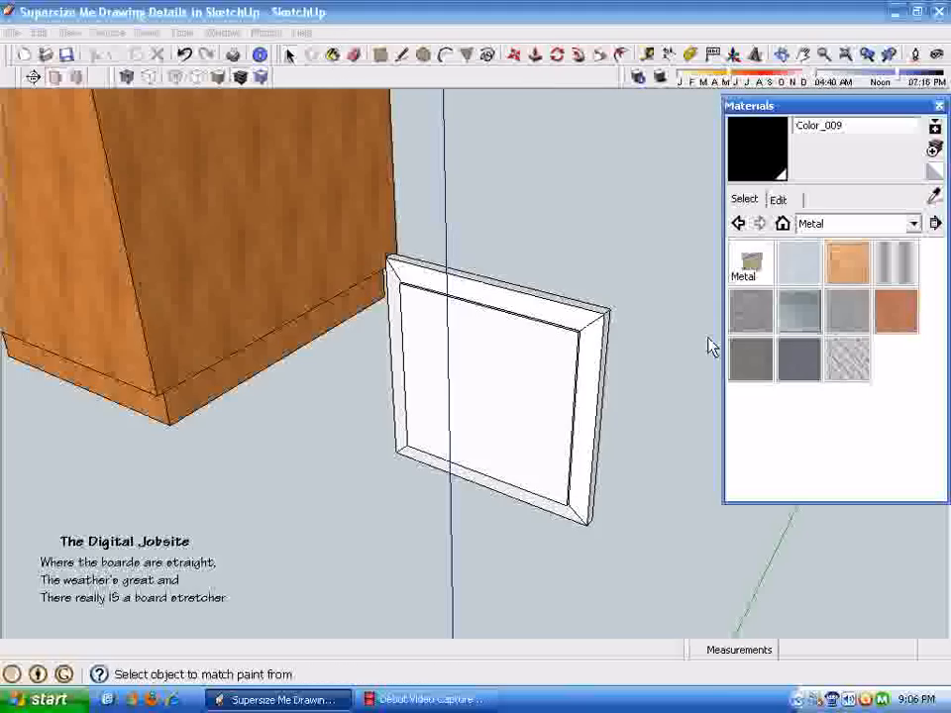
{"action": "left_click", "coordinate": [782, 225]}
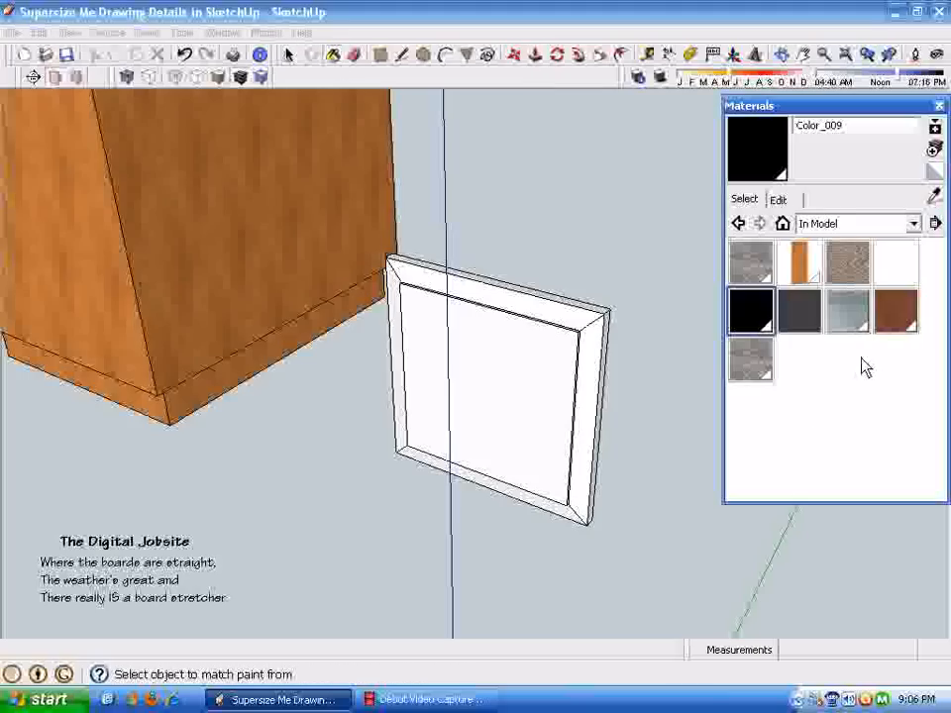
{"action": "left_click", "coordinate": [802, 265]}
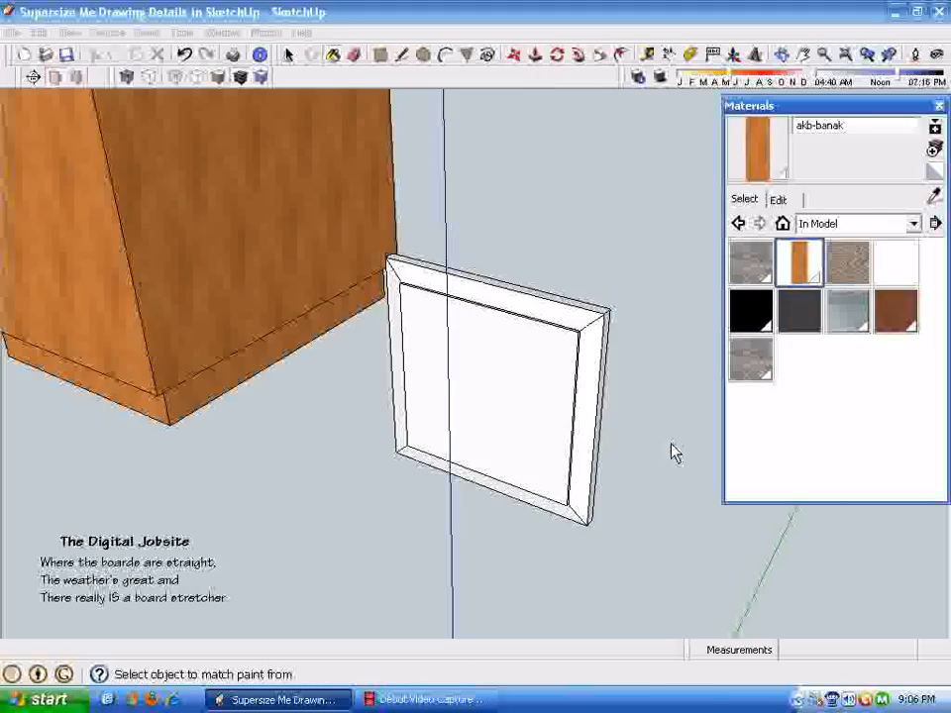
{"action": "left_click", "coordinate": [485, 397]}
Step: Select the entire connected panel and apply the akb-banak material to its border and edge faces
{"action": "mouse_move", "coordinate": [660, 502]}
{"action": "middle_mouse_down"}
{"action": "mouse_move", "coordinate": [708, 552]}
{"action": "mouse_move", "coordinate": [646, 556]}
{"action": "middle_mouse_up"}
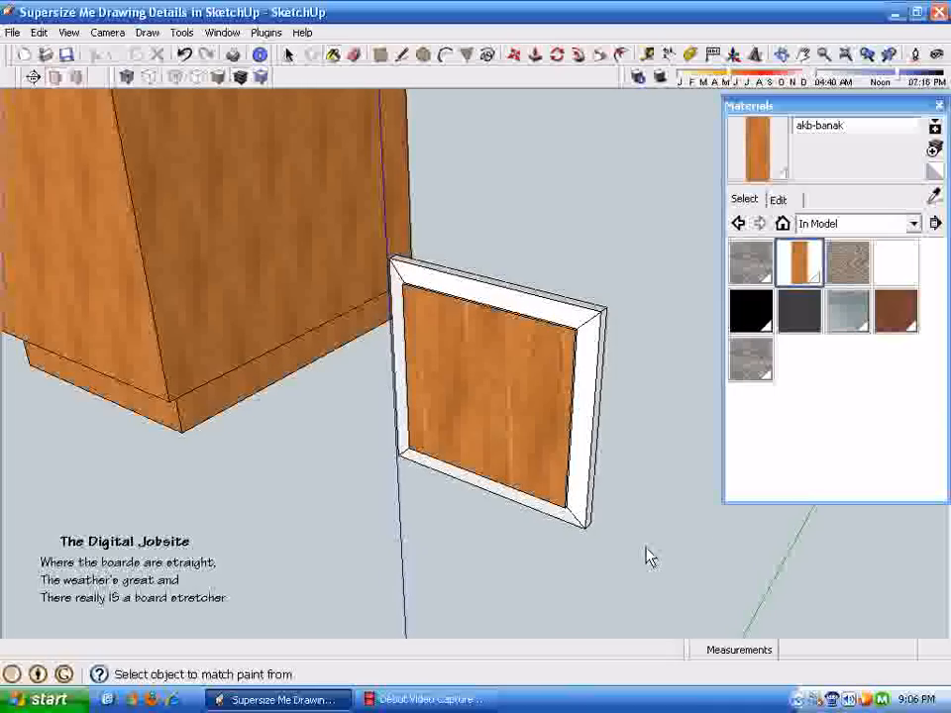
{"action": "triple_click", "coordinate": [511, 446]}
{"action": "left_click", "coordinate": [803, 264]}
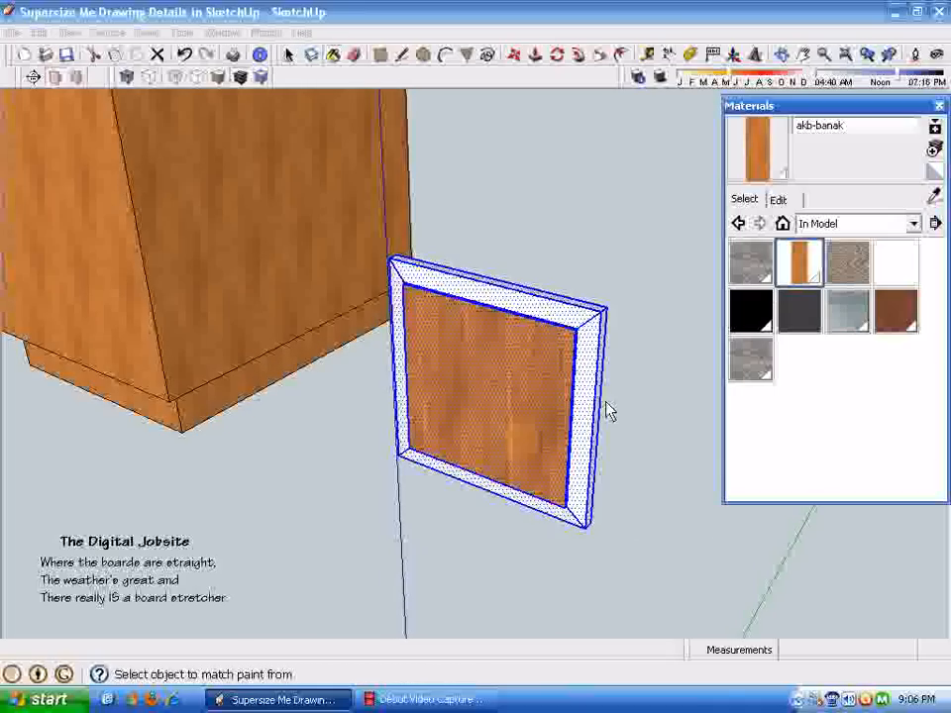
{"action": "left_click", "coordinate": [596, 395]}
{"action": "key", "text": "space"}
{"action": "left_click", "coordinate": [634, 499]}
Step: Try rotating the whole panel about 42 degrees around its center, and undo the rotation
{"action": "mouse_move", "coordinate": [633, 499]}
{"action": "middle_mouse_down"}
{"action": "mouse_move", "coordinate": [578, 559]}
{"action": "mouse_move", "coordinate": [528, 563]}
{"action": "mouse_move", "coordinate": [479, 534]}
{"action": "mouse_move", "coordinate": [487, 475]}
{"action": "middle_mouse_up"}
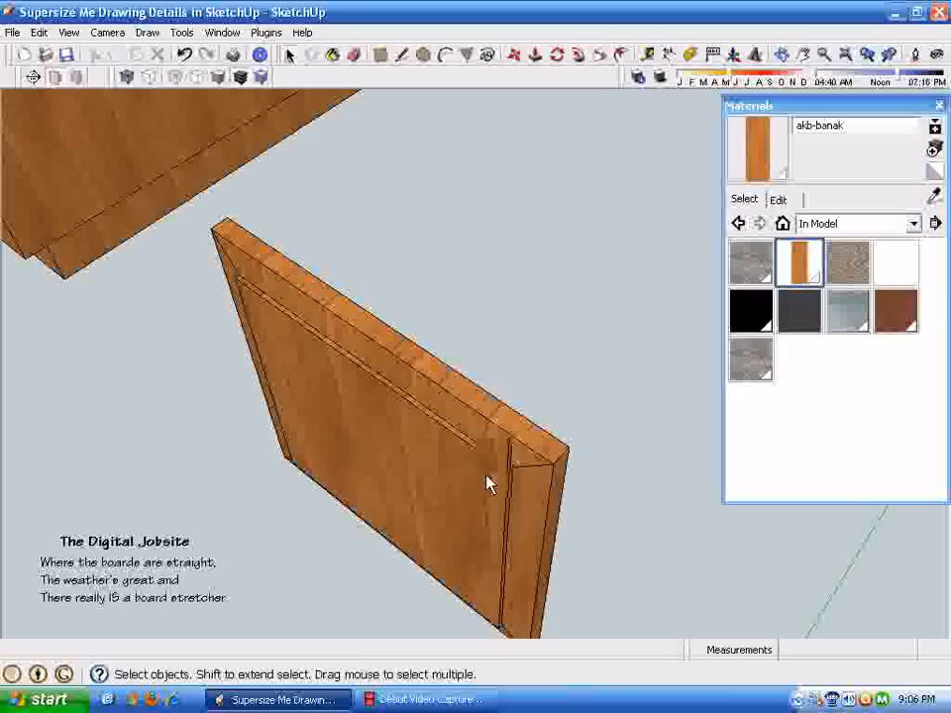
{"action": "middle_click_drag", "start_coordinate": [511, 432], "coordinate": [197, 550]}
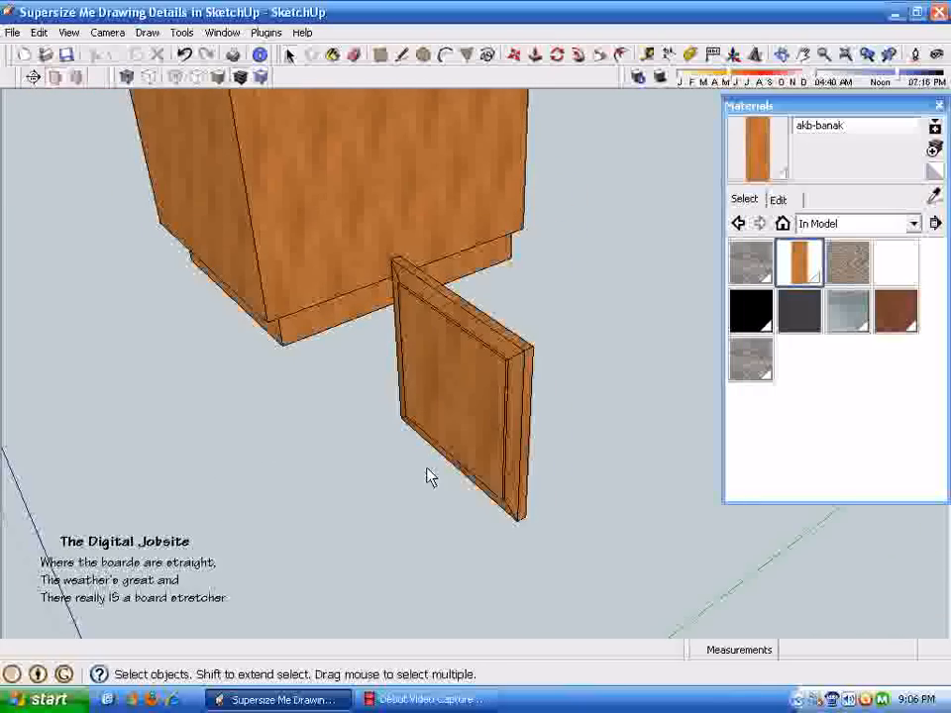
{"action": "middle_click_drag", "start_coordinate": [508, 427], "coordinate": [490, 501]}
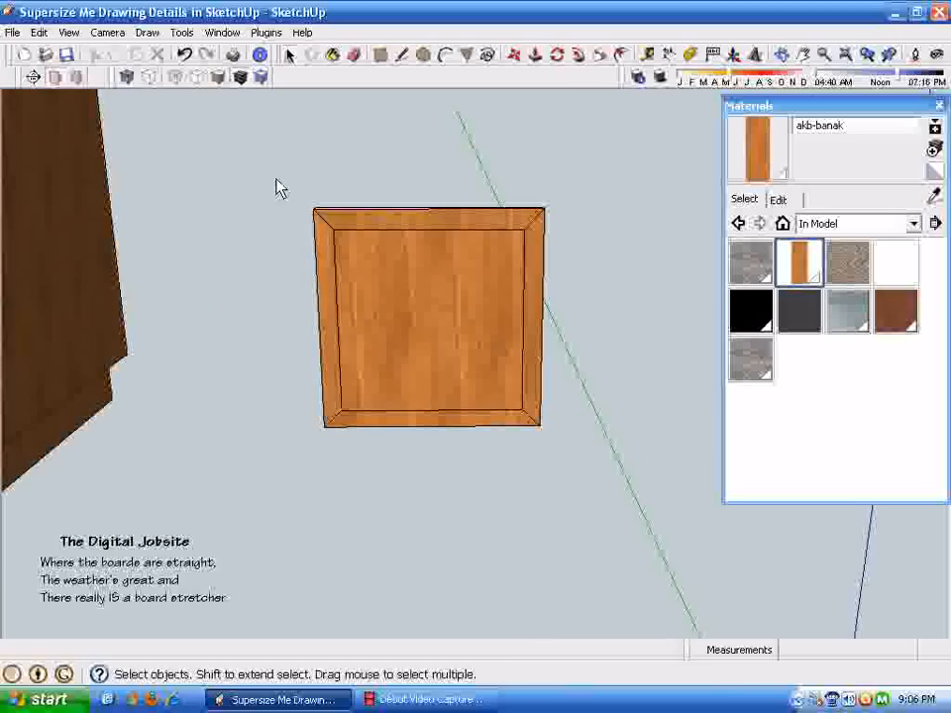
{"action": "left_click_drag", "start_coordinate": [280, 189], "coordinate": [617, 485]}
{"action": "left_click", "coordinate": [557, 54]}
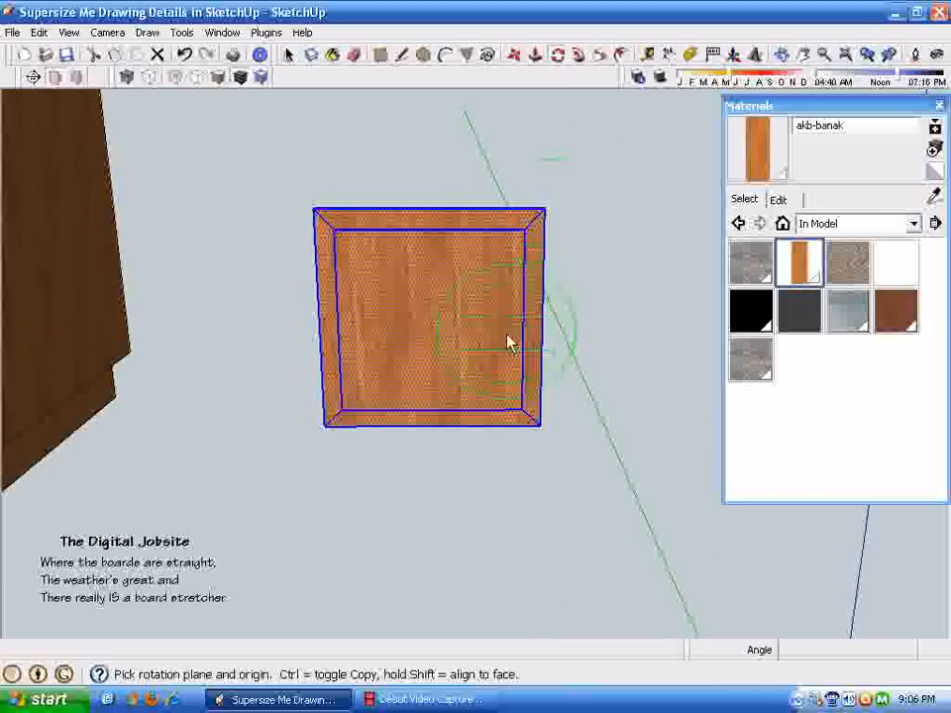
{"action": "left_click", "coordinate": [434, 335]}
{"action": "left_click", "coordinate": [646, 344]}
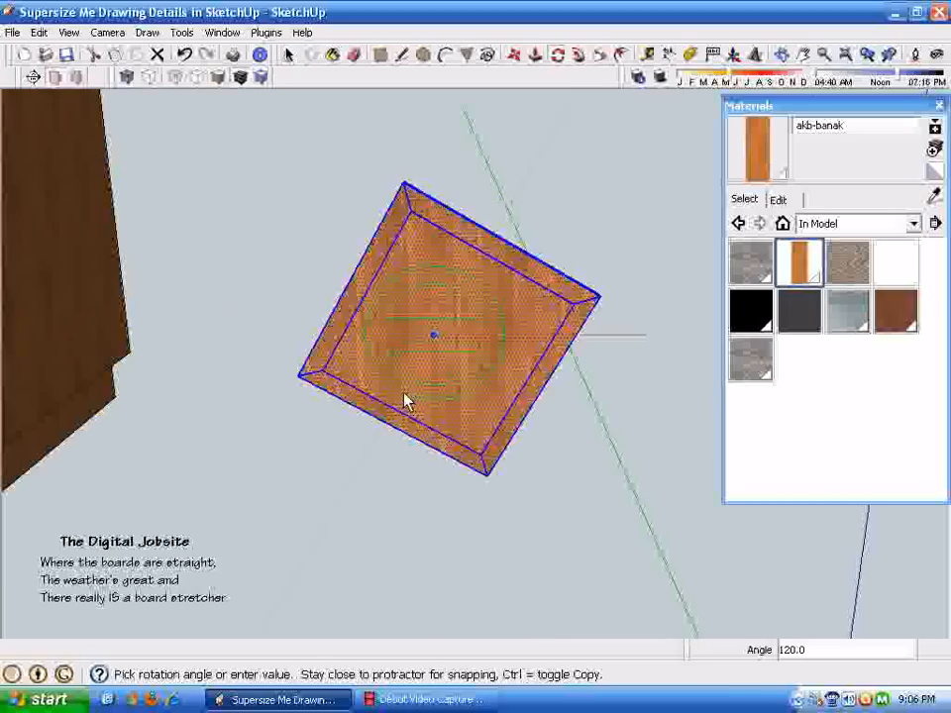
{"action": "left_click", "coordinate": [514, 406]}
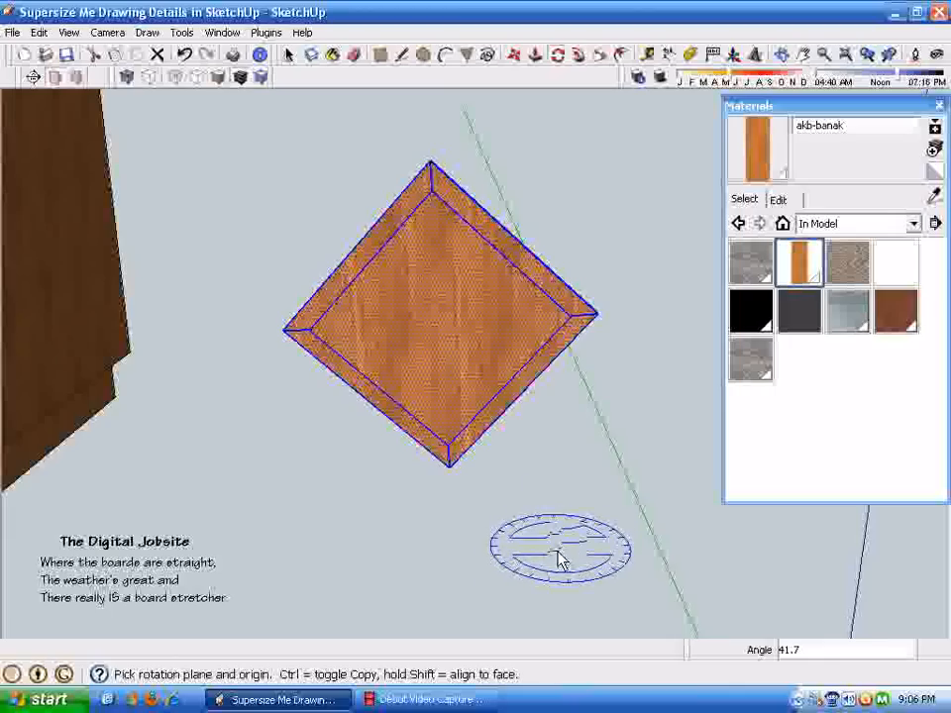
{"action": "key", "text": "ctrl+z"}
{"action": "key", "text": "space"}
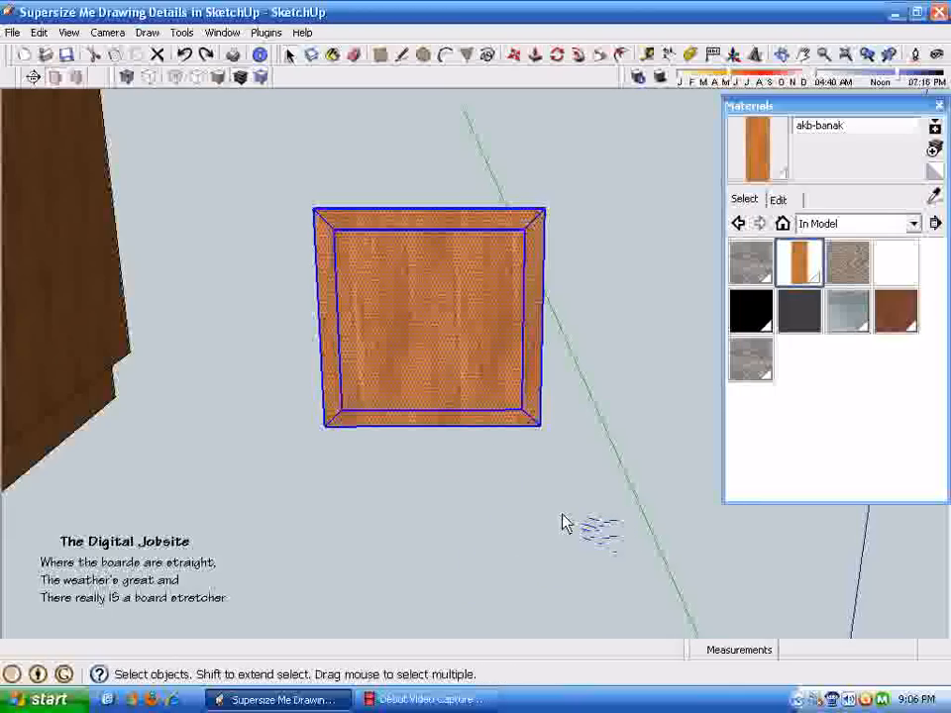
Step: Make the whole selected panel a group and deselect it
{"action": "right_click", "coordinate": [449, 357]}
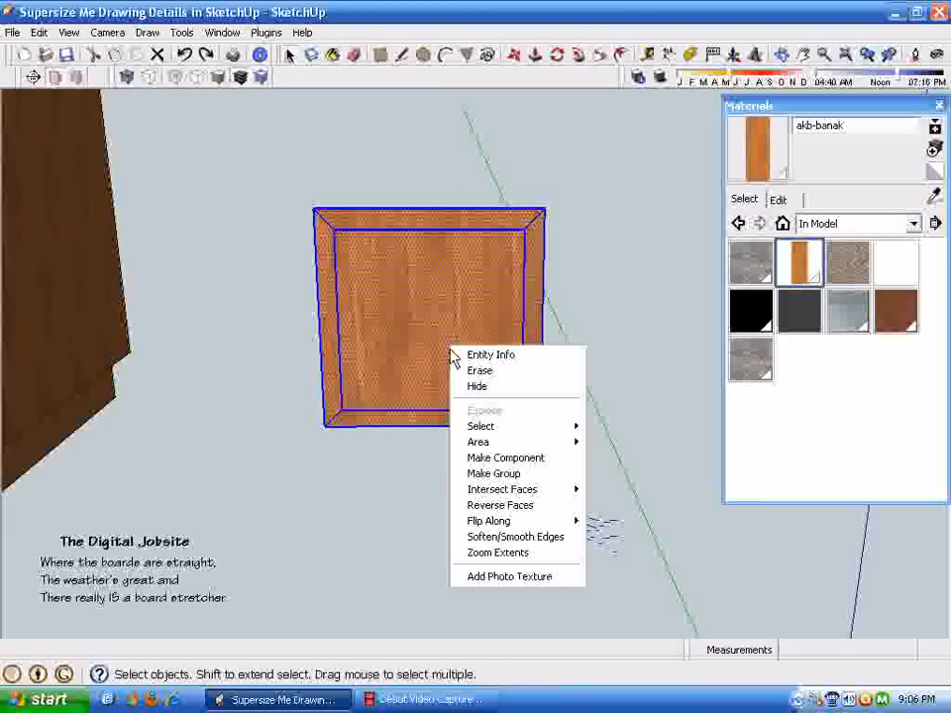
{"action": "left_click", "coordinate": [483, 473]}
{"action": "left_click", "coordinate": [588, 535]}
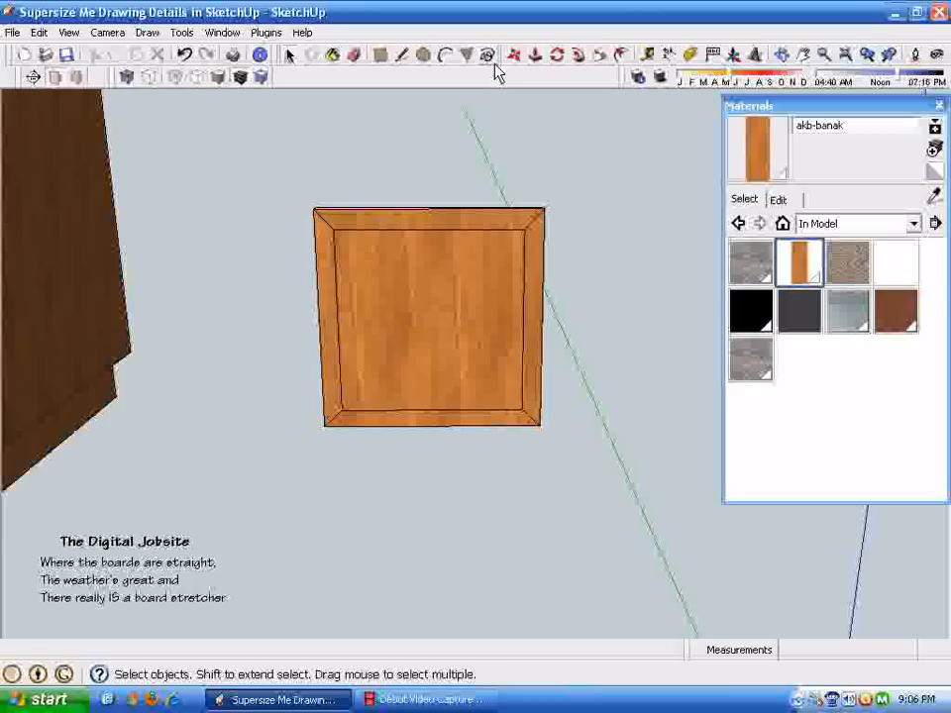
Step: Rotate the grouped panel a quarter turn about its center so the wood grain runs horizontally, and deselect it
{"action": "left_click", "coordinate": [557, 56]}
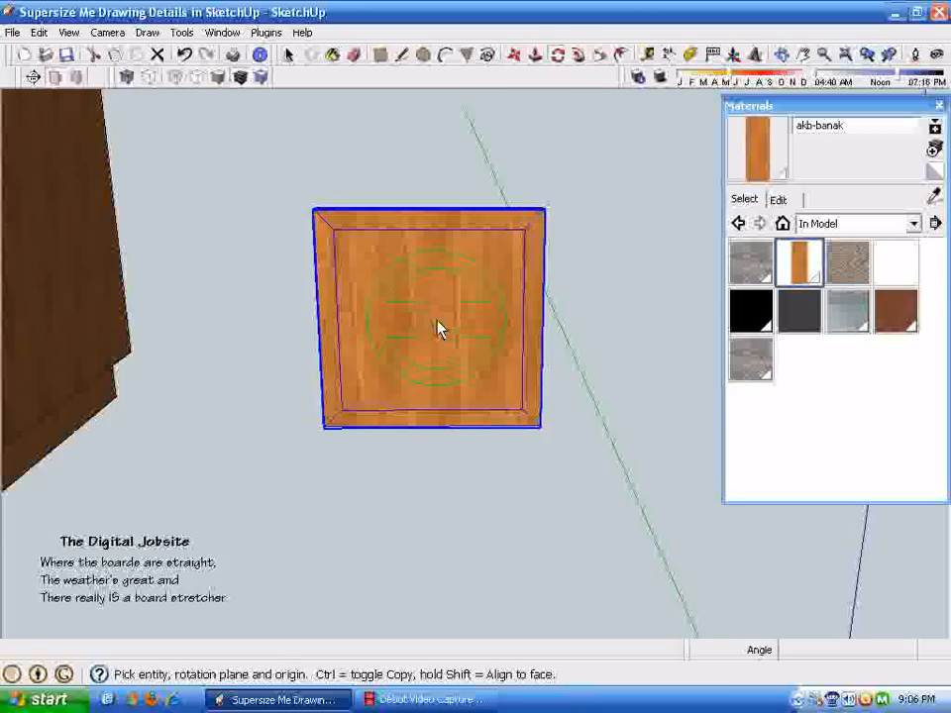
{"action": "left_click", "coordinate": [438, 325]}
{"action": "left_click", "coordinate": [637, 342]}
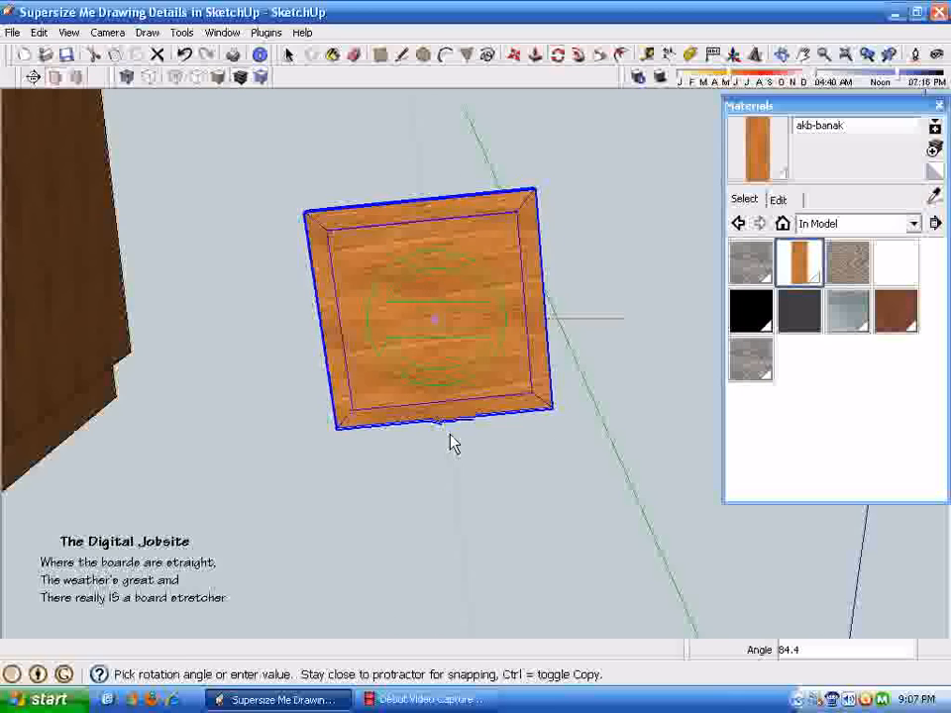
{"action": "left_click", "coordinate": [441, 440]}
{"action": "middle_click_drag", "start_coordinate": [441, 441], "coordinate": [459, 527]}
{"action": "key", "text": "space"}
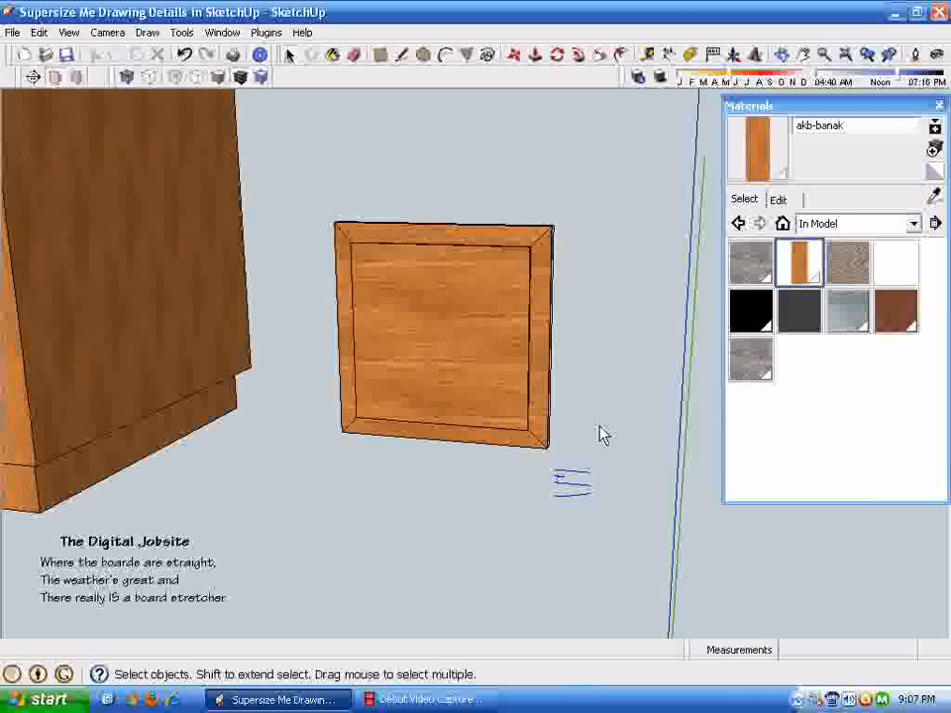
Step: Collapse the Materials window and measure the width of the base cabinet's front with the Tape Measure
{"action": "middle_click_drag", "start_coordinate": [598, 426], "coordinate": [687, 147]}
{"action": "left_click", "coordinate": [816, 106]}
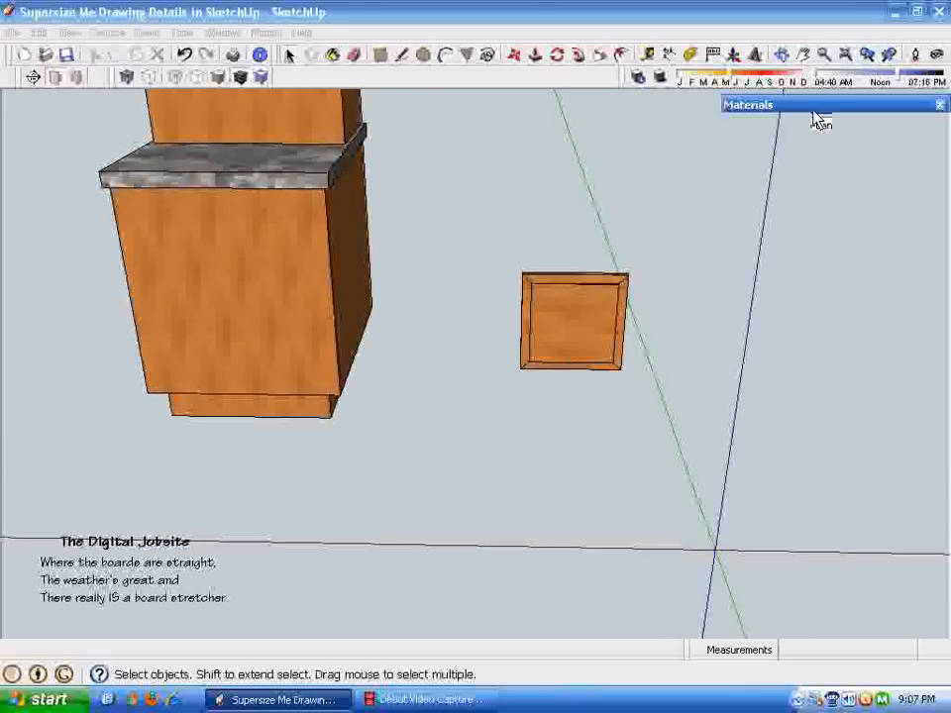
{"action": "middle_click_drag", "start_coordinate": [818, 114], "coordinate": [634, 61]}
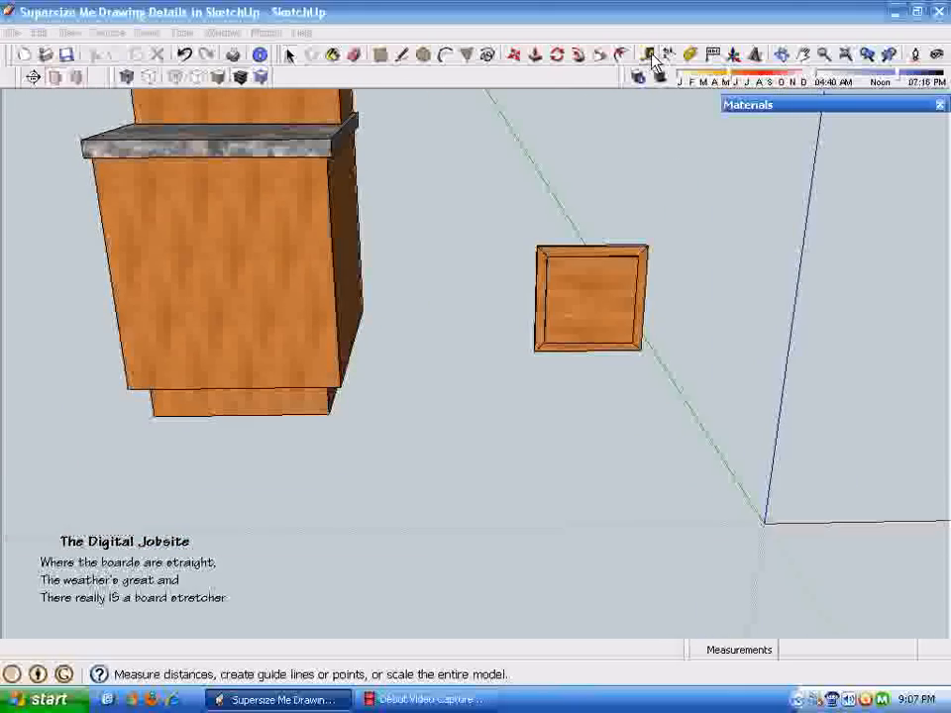
{"action": "left_click", "coordinate": [647, 54]}
{"action": "left_click", "coordinate": [112, 278]}
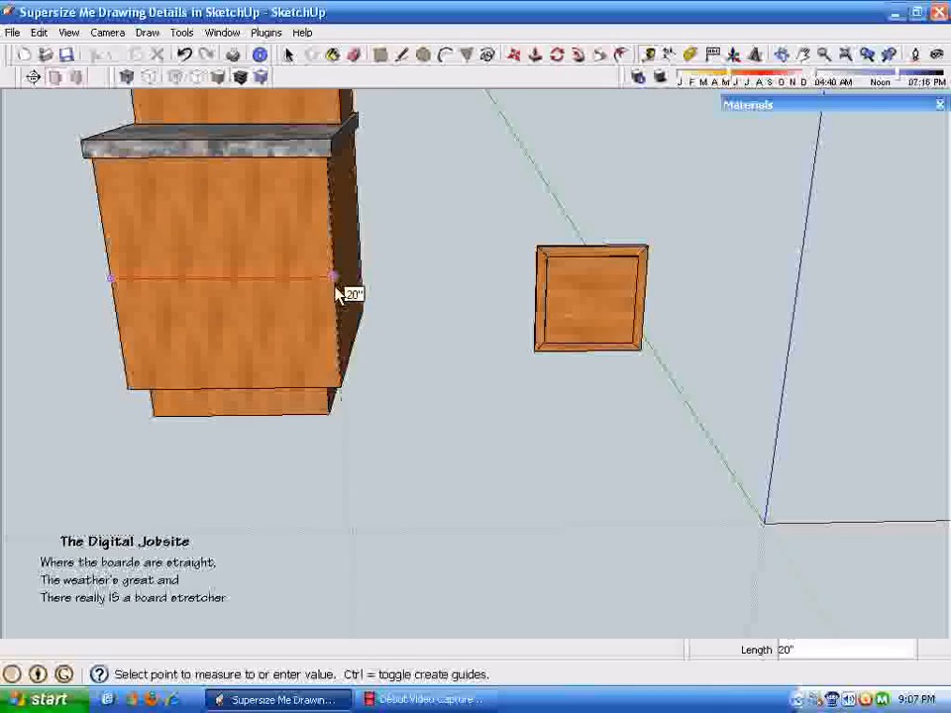
{"action": "key", "text": "space"}
{"action": "middle_click_drag", "start_coordinate": [318, 364], "coordinate": [320, 318]}
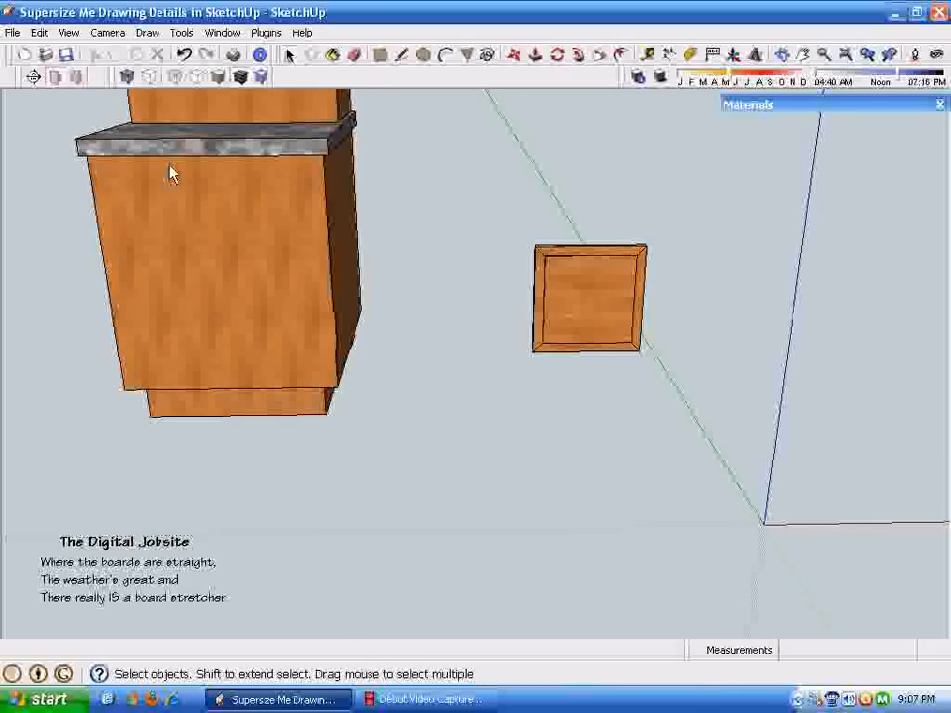
Step: Inside the panel group, move one vertical side border outward to stretch the panel into a wide drawer front
{"action": "middle_click_drag", "start_coordinate": [169, 357], "coordinate": [469, 389]}
{"action": "double_click", "coordinate": [470, 382]}
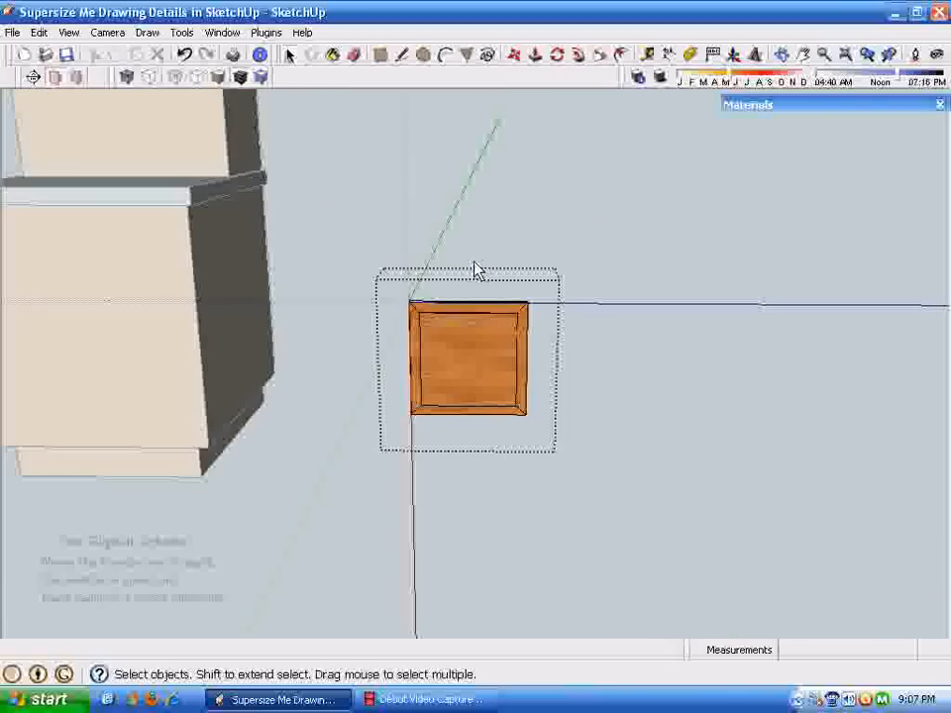
{"action": "left_click_drag", "start_coordinate": [566, 482], "coordinate": [563, 479]}
{"action": "middle_click_drag", "start_coordinate": [613, 519], "coordinate": [560, 515]}
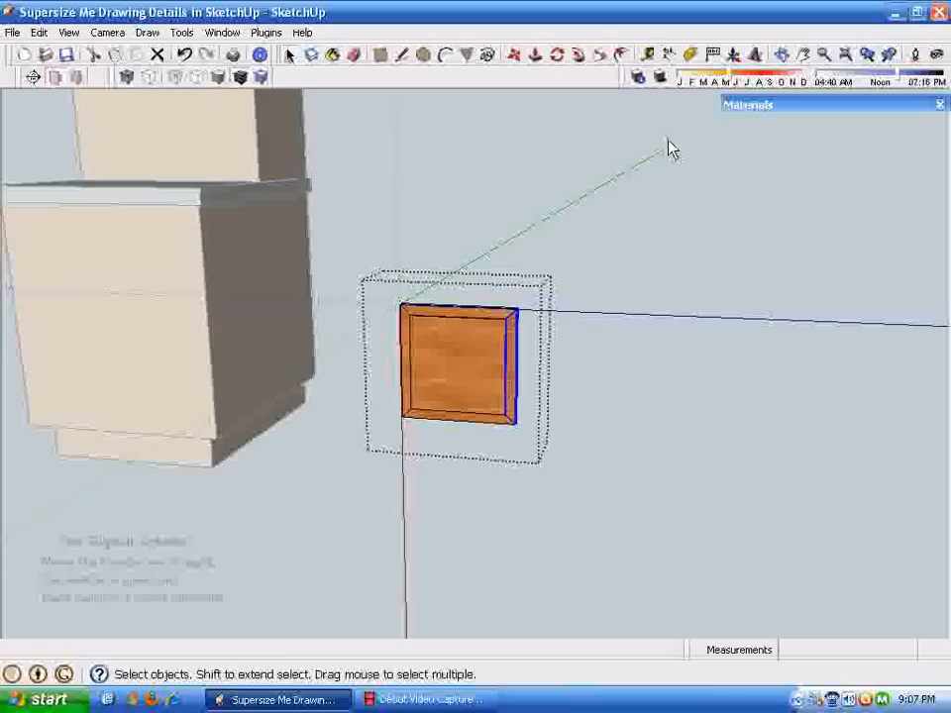
{"action": "left_click", "coordinate": [516, 54]}
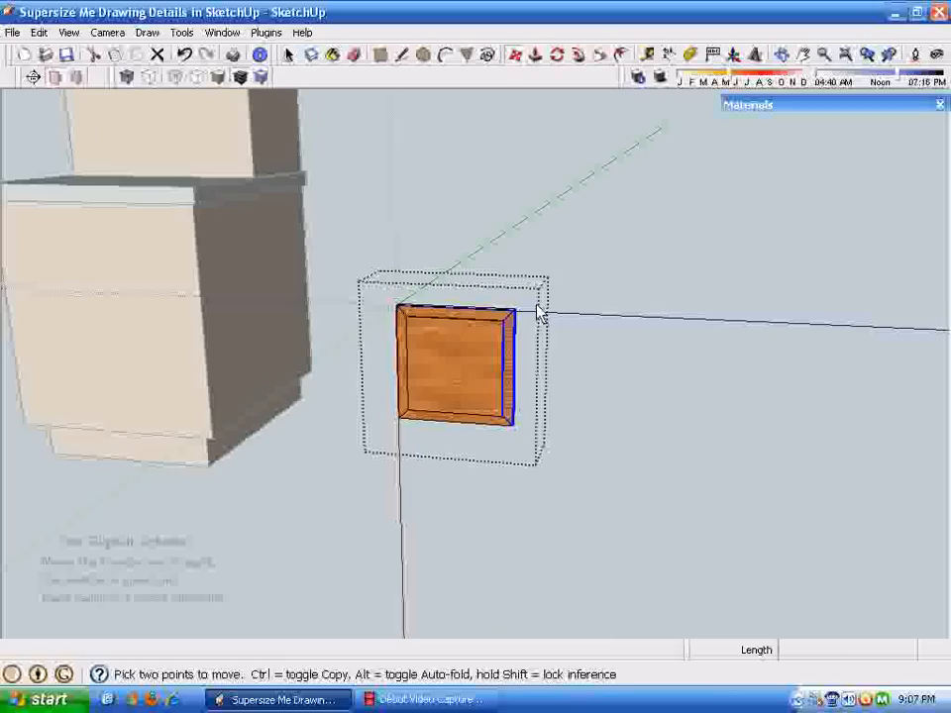
{"action": "left_click", "coordinate": [514, 320]}
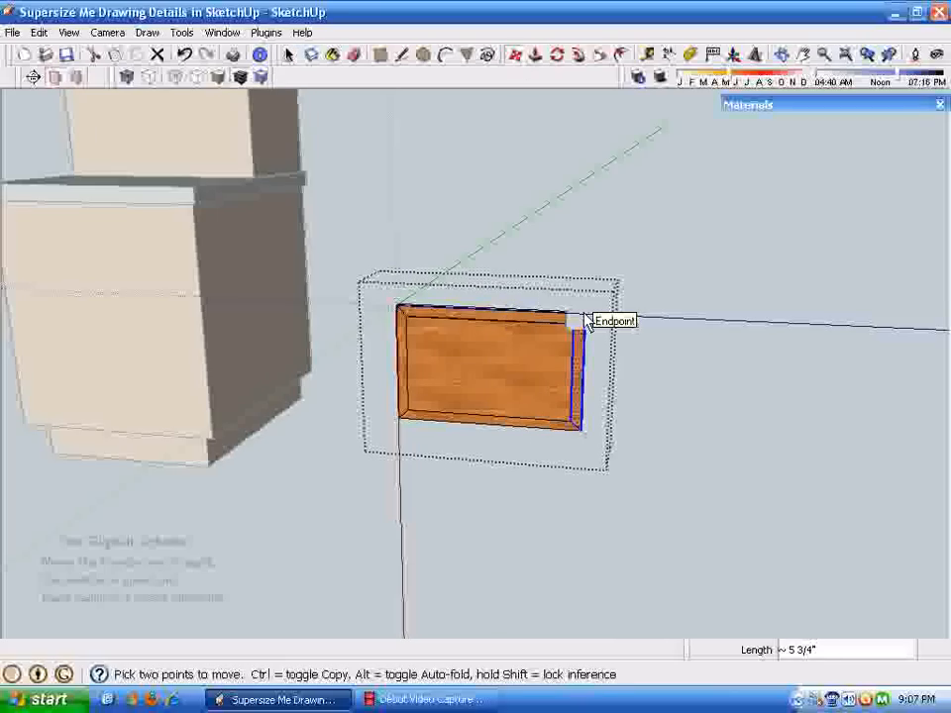
{"action": "key", "text": "Return"}
{"action": "key", "text": "space"}
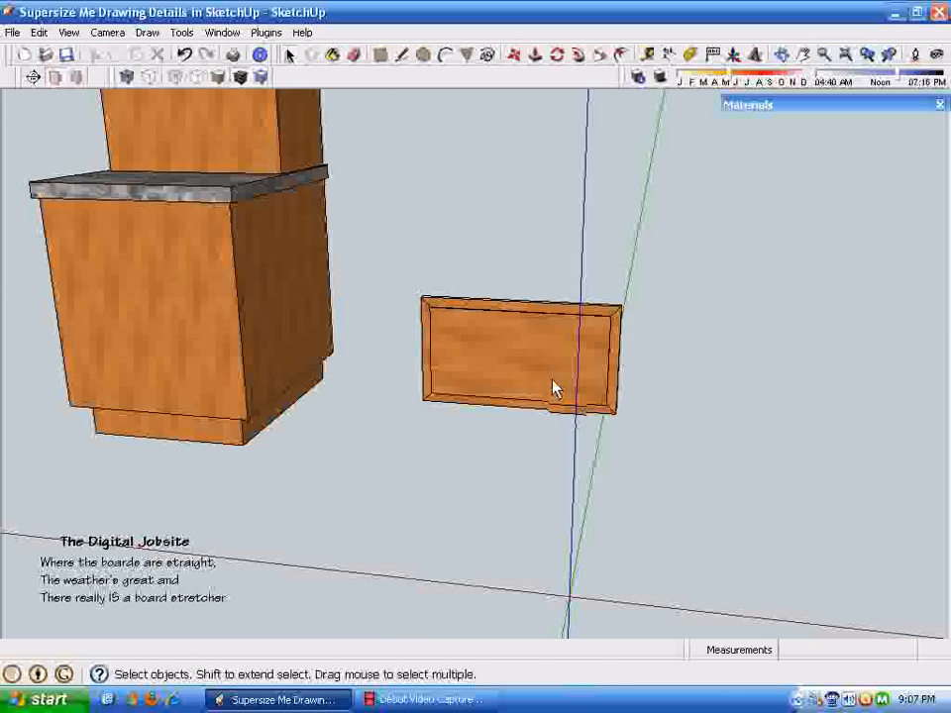
Step: Move the widened panel by its lower back edge onto the base cabinet's front, centered on the bottom edge
{"action": "left_click", "coordinate": [547, 393]}
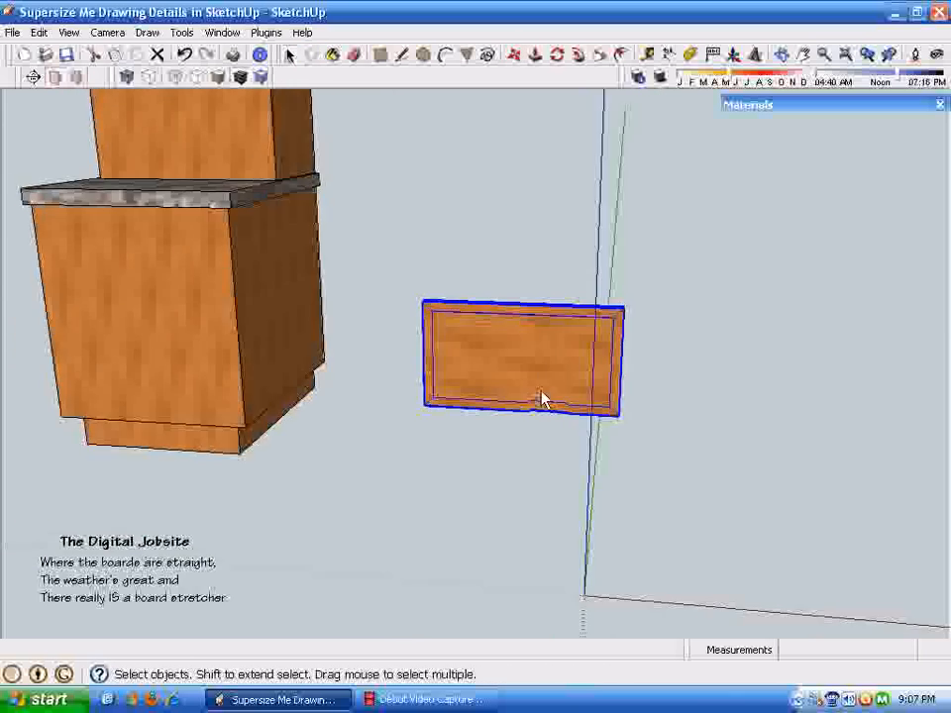
{"action": "middle_click_drag", "start_coordinate": [541, 397], "coordinate": [565, 85]}
{"action": "left_click", "coordinate": [516, 55]}
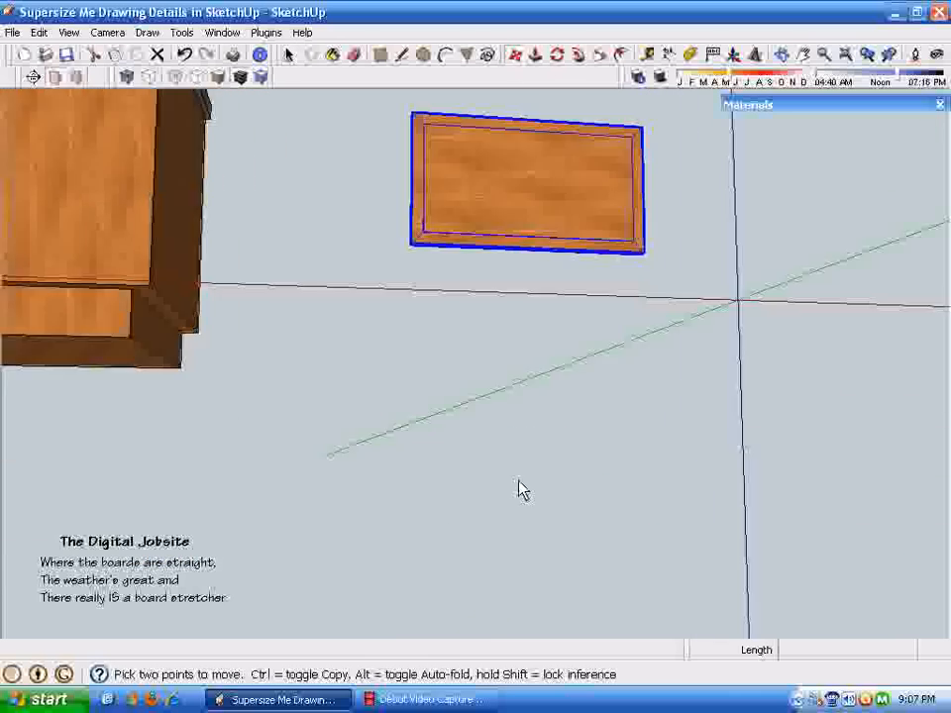
{"action": "middle_click_drag", "start_coordinate": [542, 608], "coordinate": [586, 453]}
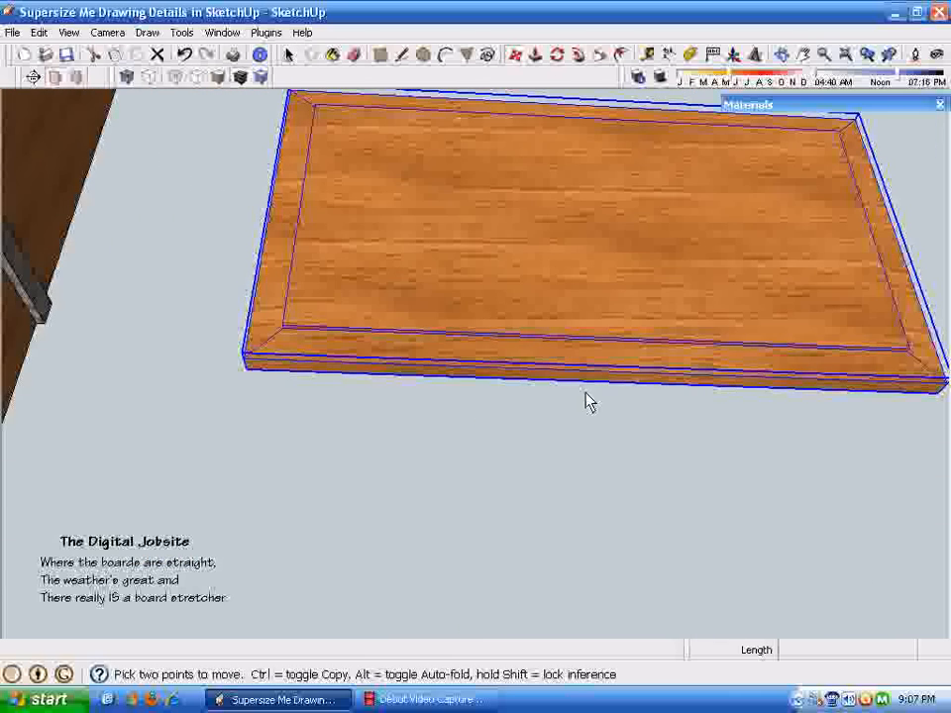
{"action": "middle_click_drag", "start_coordinate": [572, 392], "coordinate": [666, 395]}
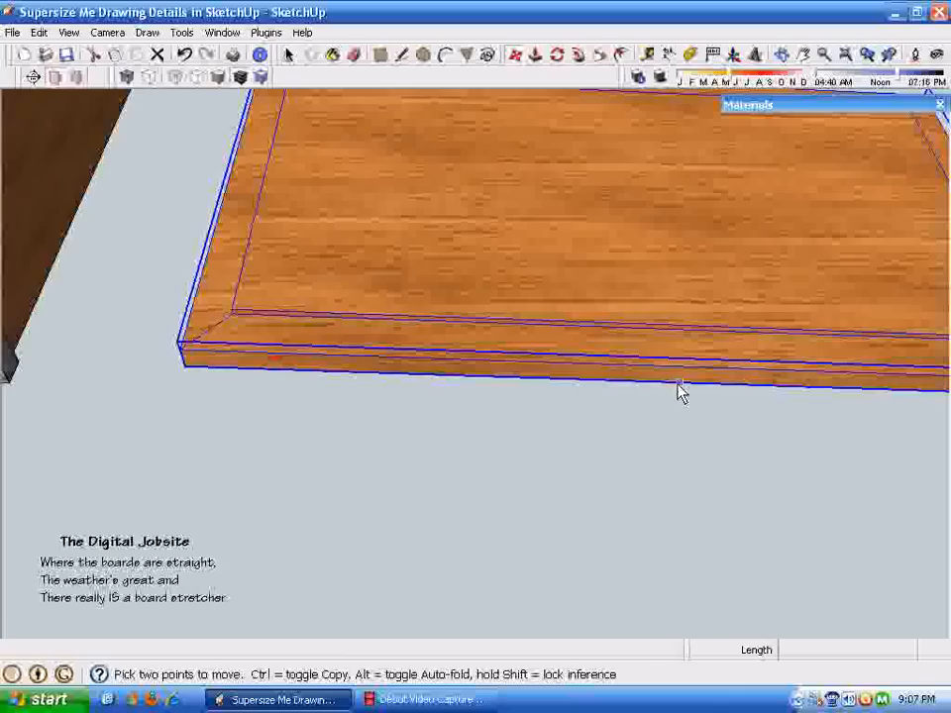
{"action": "middle_click_drag", "start_coordinate": [583, 391], "coordinate": [594, 362]}
{"action": "left_click", "coordinate": [614, 344]}
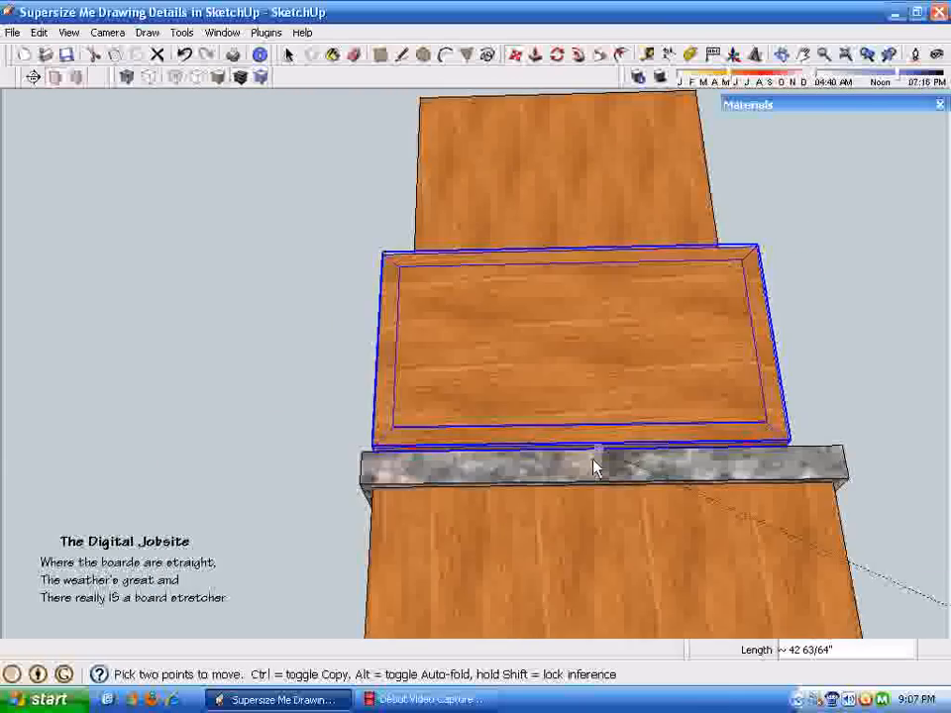
{"action": "mouse_move", "coordinate": [594, 468]}
{"action": "middle_mouse_down"}
{"action": "mouse_move", "coordinate": [604, 455]}
{"action": "mouse_move", "coordinate": [594, 467]}
{"action": "middle_mouse_up"}
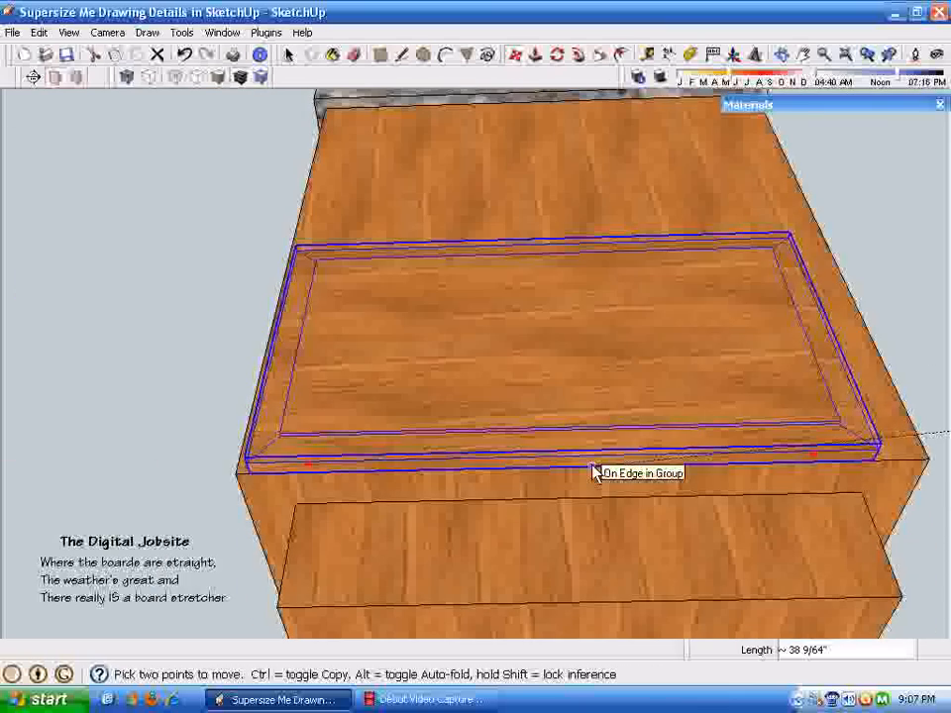
{"action": "left_click", "coordinate": [571, 473]}
{"action": "left_click", "coordinate": [570, 474]}
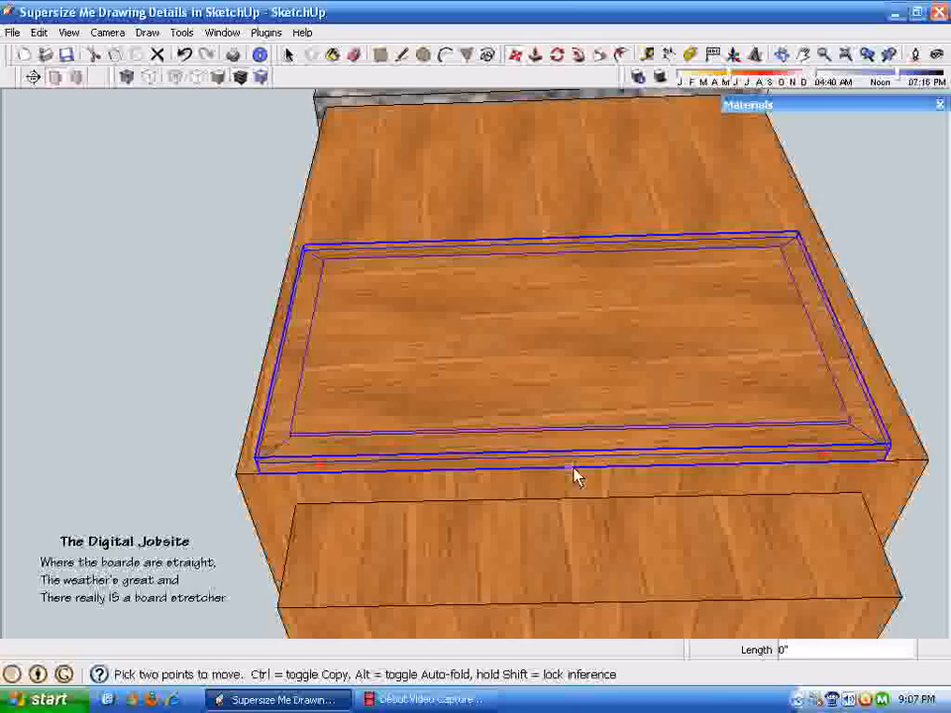
Step: Raise the panel 0.5 inch above the bottom edge of the cabinet front
{"action": "middle_click_drag", "start_coordinate": [581, 539], "coordinate": [555, 84]}
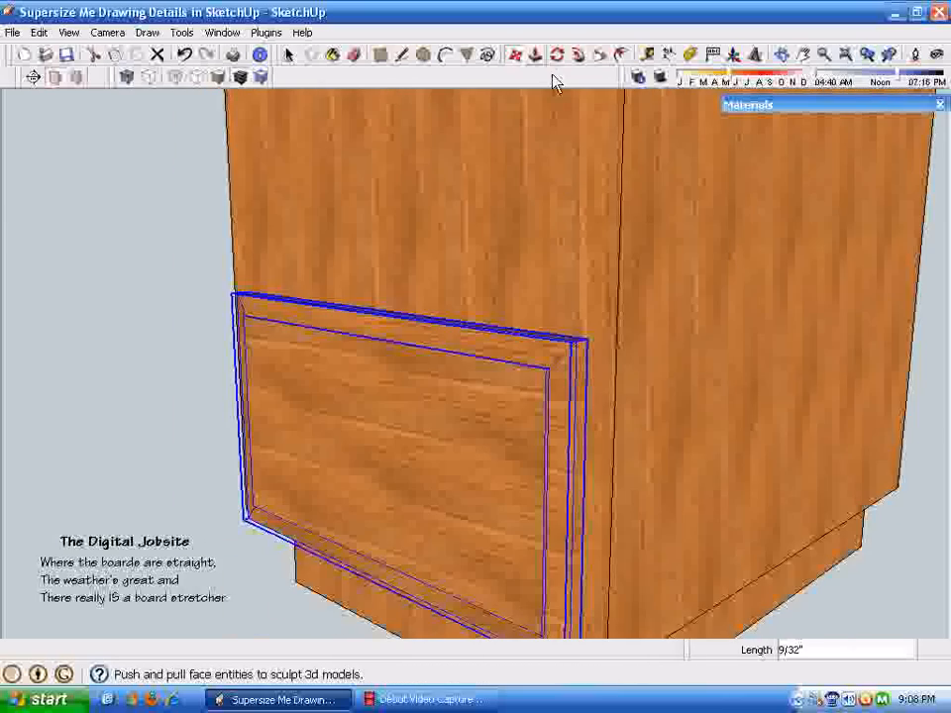
{"action": "left_click", "coordinate": [516, 59]}
{"action": "left_click", "coordinate": [588, 355]}
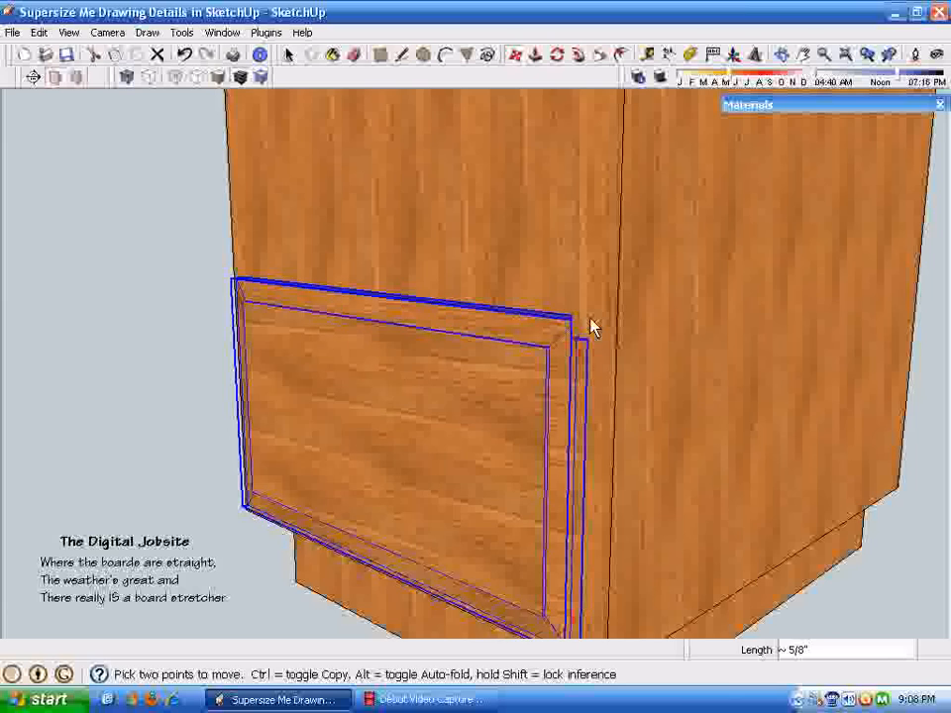
{"action": "scroll", "coordinate": [590, 321], "scroll_direction": "down", "scroll_amount": 4}
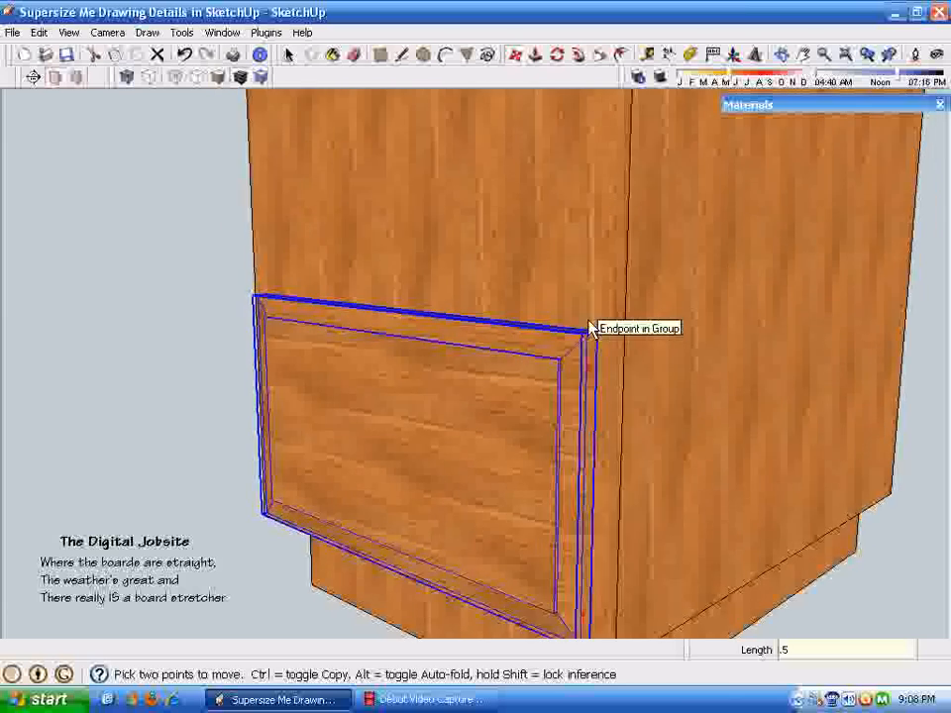
{"action": "key", "text": "space"}
Step: Inside the panel group, lower the whole top border 2 inches to shorten the drawer front
{"action": "middle_click_drag", "start_coordinate": [517, 555], "coordinate": [479, 602]}
{"action": "middle_click_drag", "start_coordinate": [611, 612], "coordinate": [163, 303]}
{"action": "left_click_drag", "start_coordinate": [164, 293], "coordinate": [698, 461]}
{"action": "double_click", "coordinate": [442, 431]}
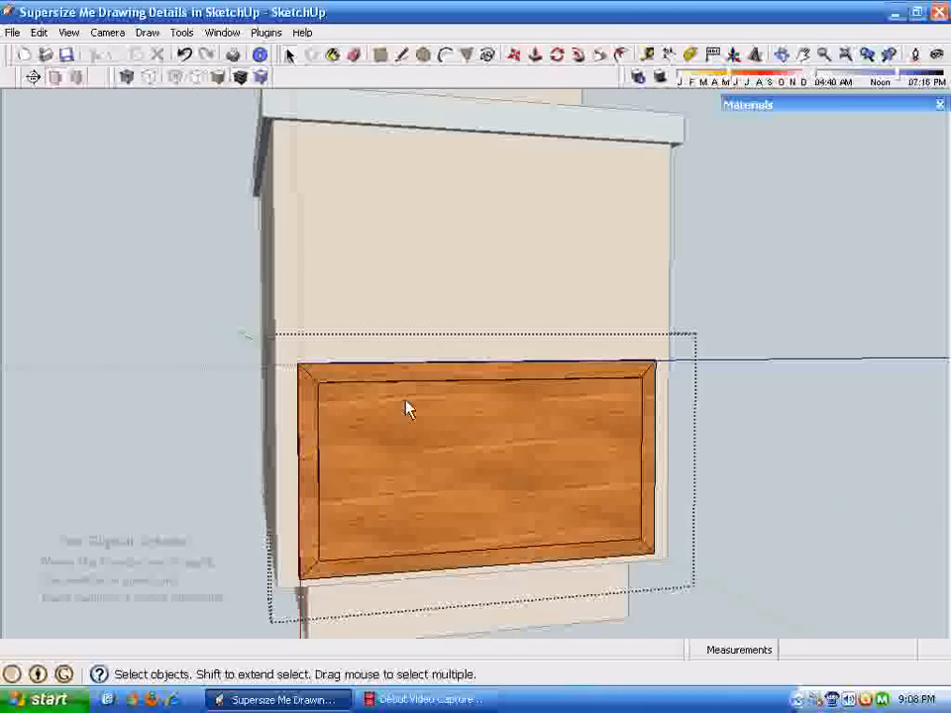
{"action": "left_click_drag", "start_coordinate": [227, 323], "coordinate": [729, 436]}
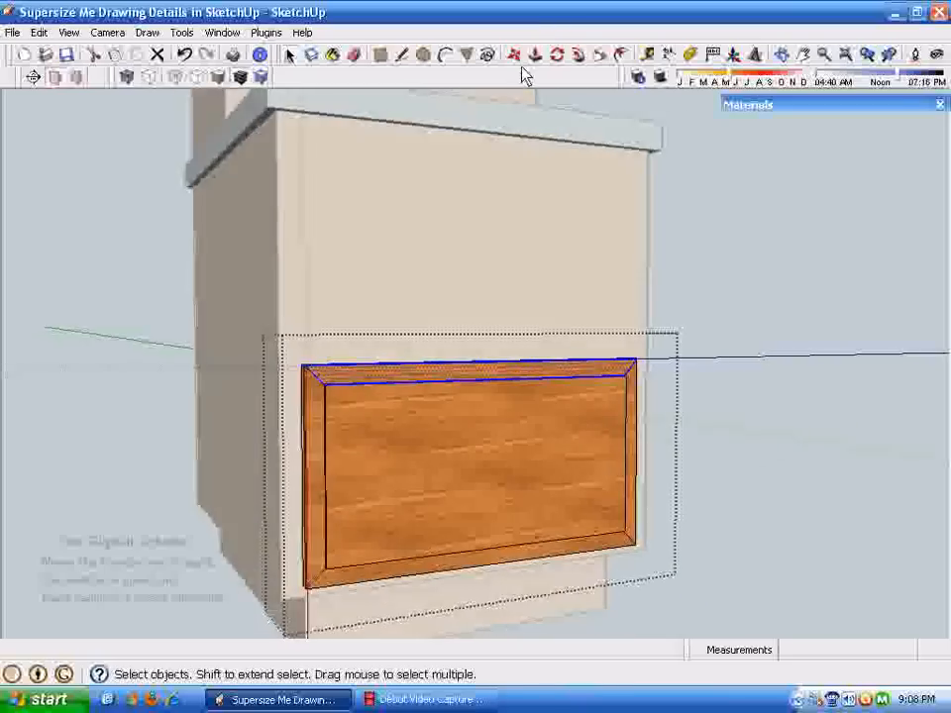
{"action": "left_click", "coordinate": [512, 58]}
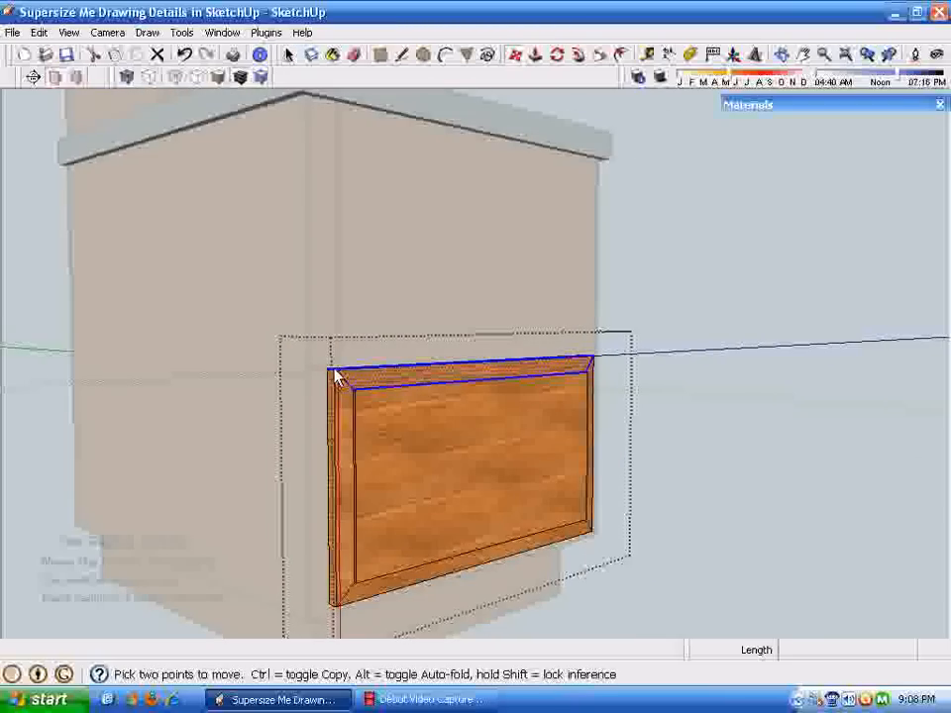
{"action": "left_click", "coordinate": [335, 377]}
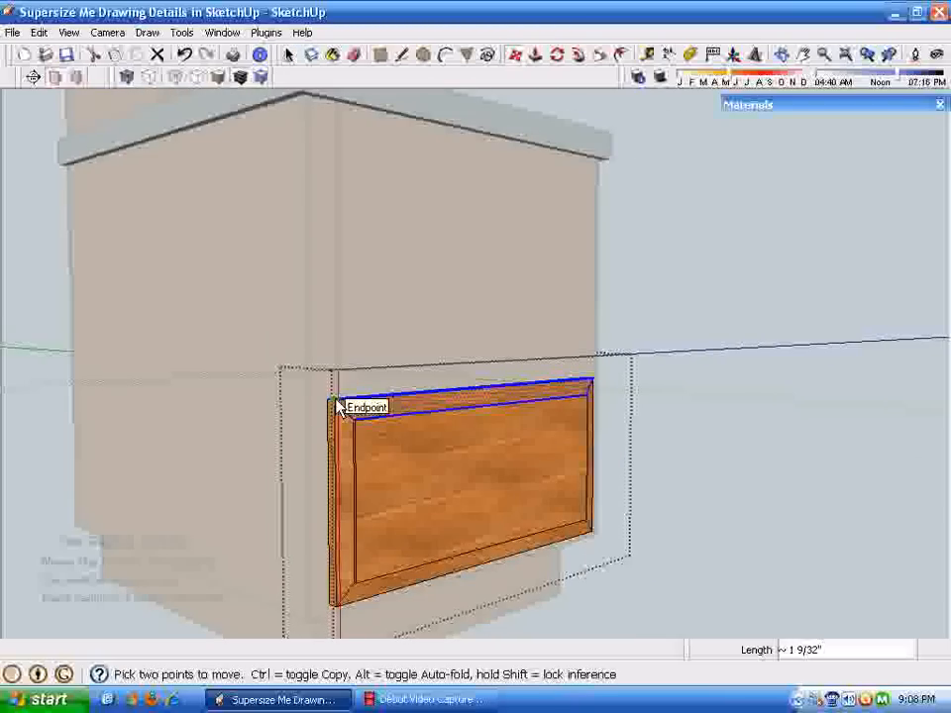
{"action": "type", "text": "2"}
{"action": "key", "text": "Return"}
{"action": "middle_click_drag", "start_coordinate": [336, 400], "coordinate": [303, 402]}
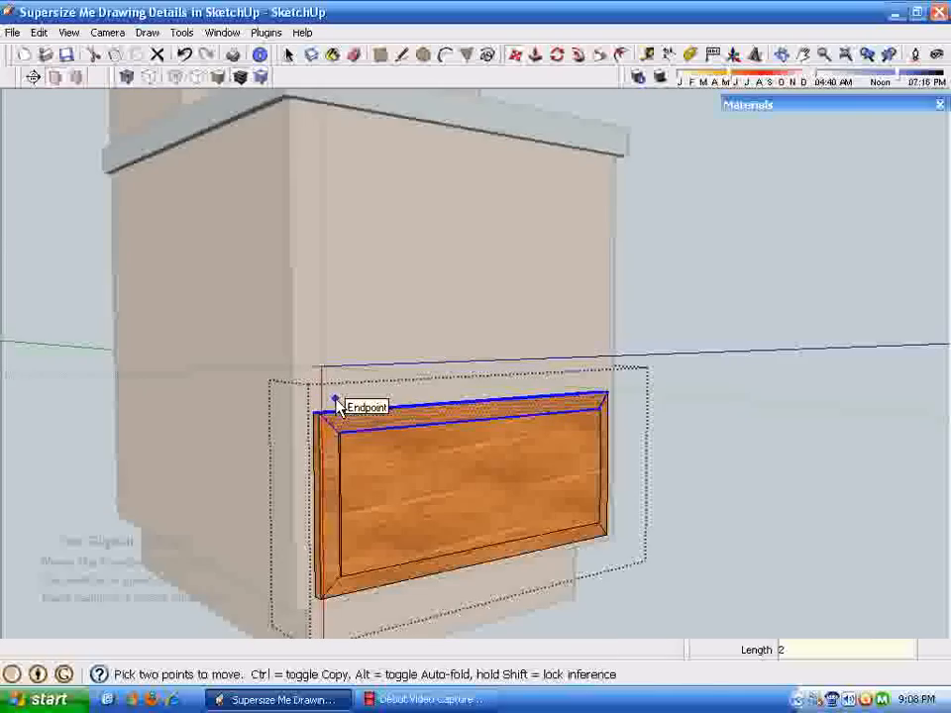
{"action": "key", "text": "space"}
{"action": "left_click", "coordinate": [806, 589]}
Step: Copy the drawer front straight up 8 inches so the copy sits directly on top of the original
{"action": "middle_click_drag", "start_coordinate": [805, 589], "coordinate": [540, 467]}
{"action": "middle_click_drag", "start_coordinate": [507, 526], "coordinate": [542, 109]}
{"action": "left_click", "coordinate": [501, 452]}
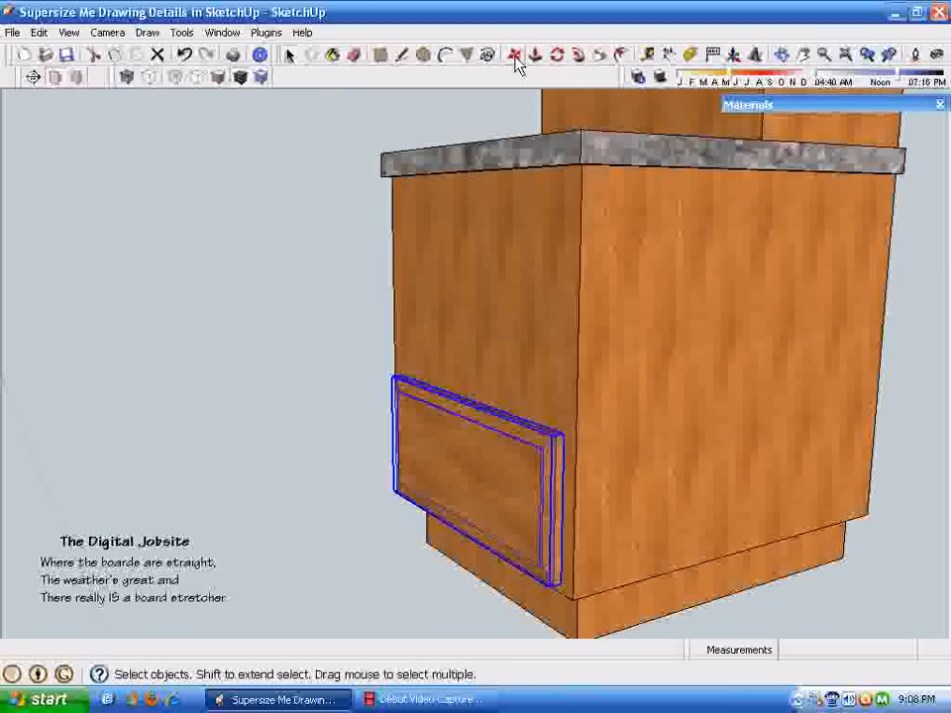
{"action": "left_click", "coordinate": [514, 55]}
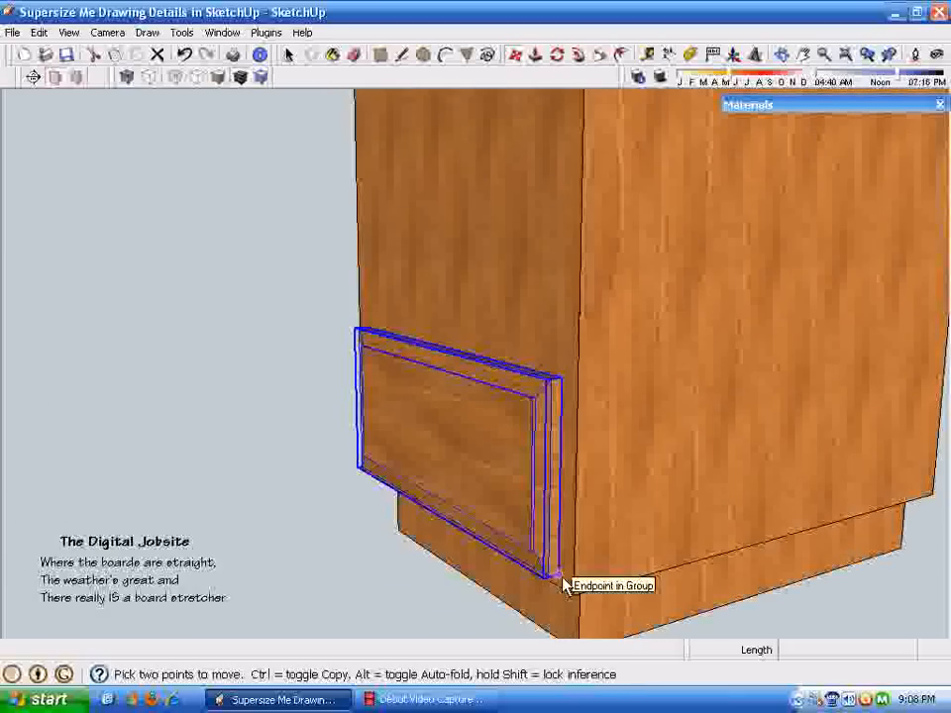
{"action": "key", "text": "ctrl"}
{"action": "left_click", "coordinate": [562, 583]}
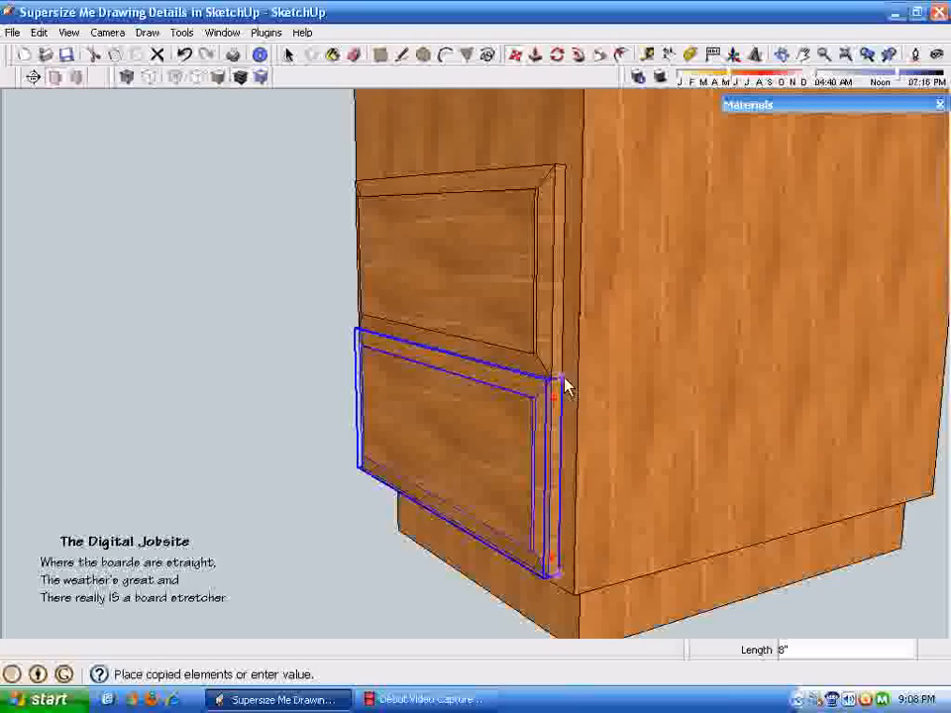
{"action": "left_click", "coordinate": [561, 382]}
Step: Move the copied drawer front up 0.5 inch to leave a gap between the two fronts
{"action": "left_click", "coordinate": [563, 378]}
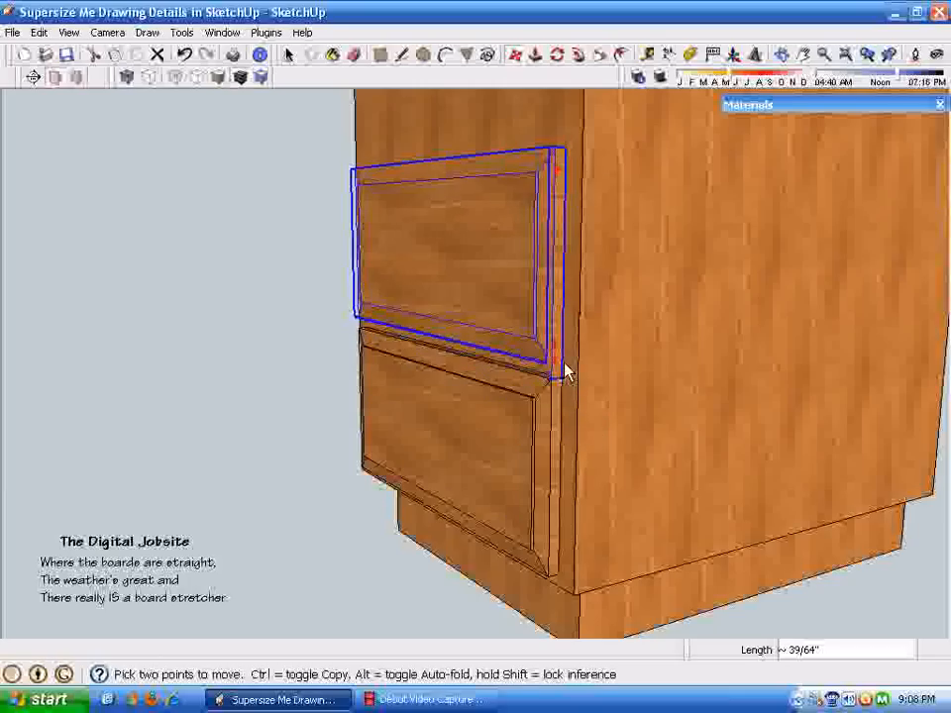
{"action": "type", "text": ".5"}
{"action": "scroll", "coordinate": [562, 382], "scroll_direction": "down", "scroll_amount": 3}
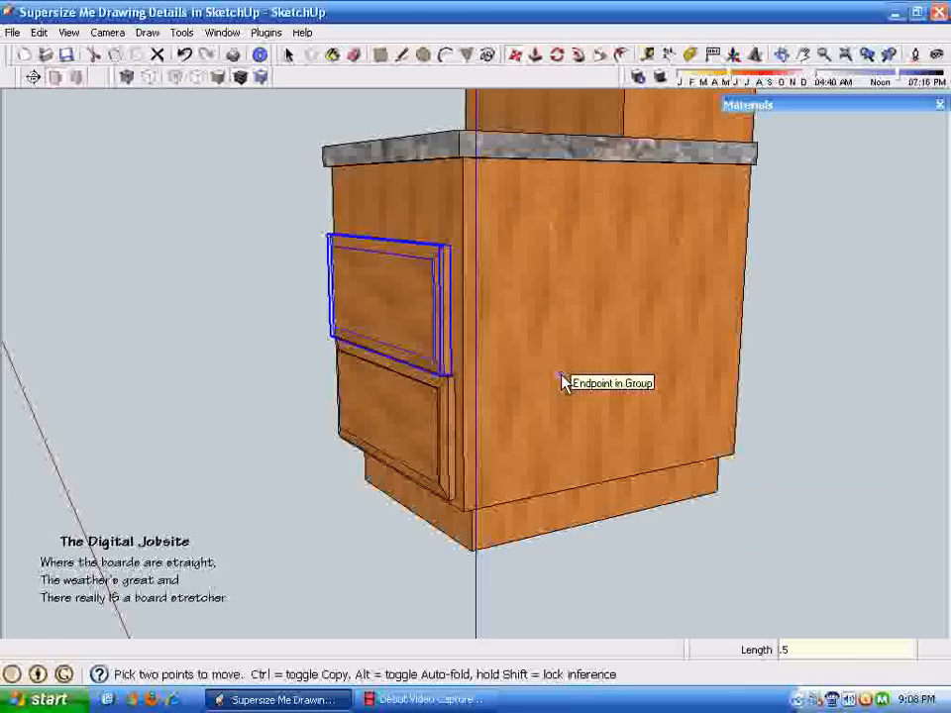
{"action": "scroll", "coordinate": [568, 381], "scroll_direction": "up", "scroll_amount": 2}
{"action": "key", "text": "space"}
Step: Inside the upper drawer front's group, lower the whole top border 2 inches to make that front shorter, and leave the group
{"action": "double_click", "coordinate": [406, 303]}
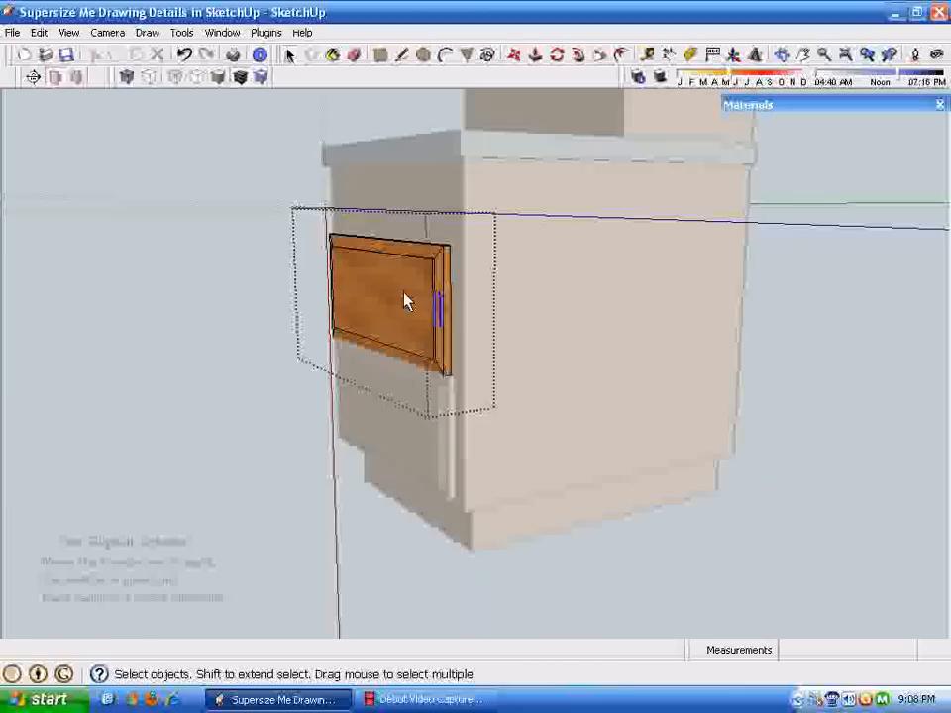
{"action": "left_click_drag", "start_coordinate": [291, 210], "coordinate": [527, 317]}
{"action": "middle_click_drag", "start_coordinate": [527, 317], "coordinate": [541, 85]}
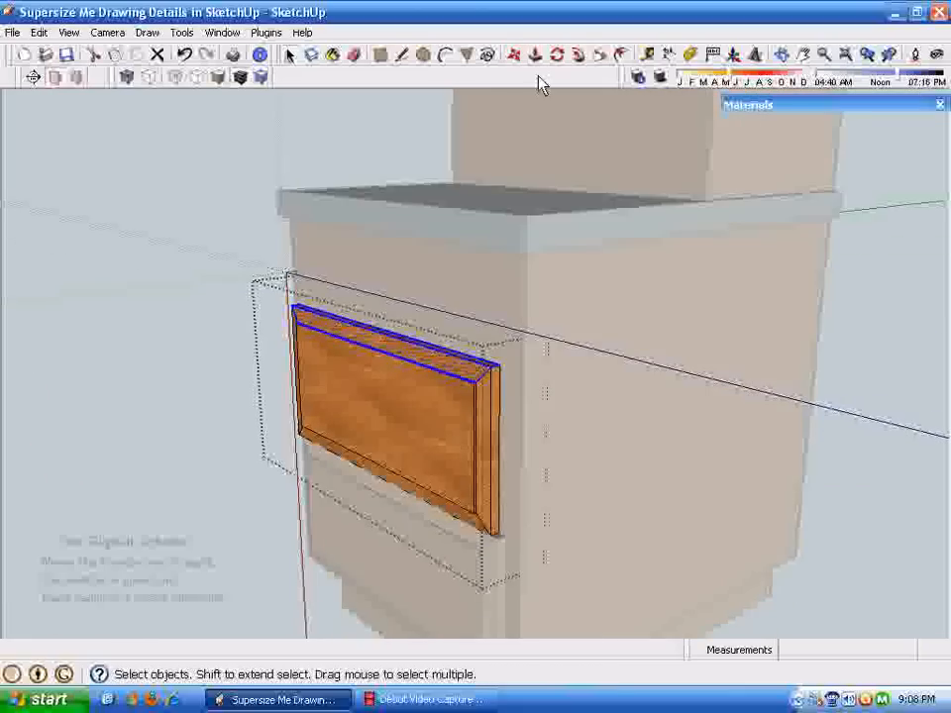
{"action": "left_click", "coordinate": [515, 56]}
{"action": "scroll", "coordinate": [476, 384], "scroll_direction": "up", "scroll_amount": 2}
{"action": "scroll", "coordinate": [475, 382], "scroll_direction": "up", "scroll_amount": 1}
{"action": "left_click", "coordinate": [485, 363]}
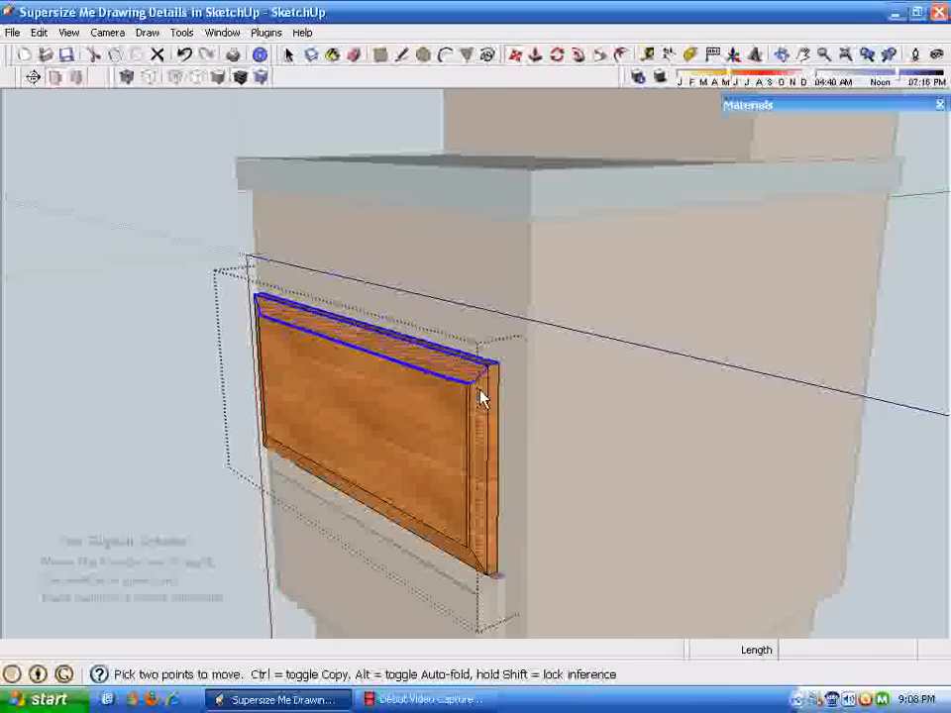
{"action": "type", "text": "2"}
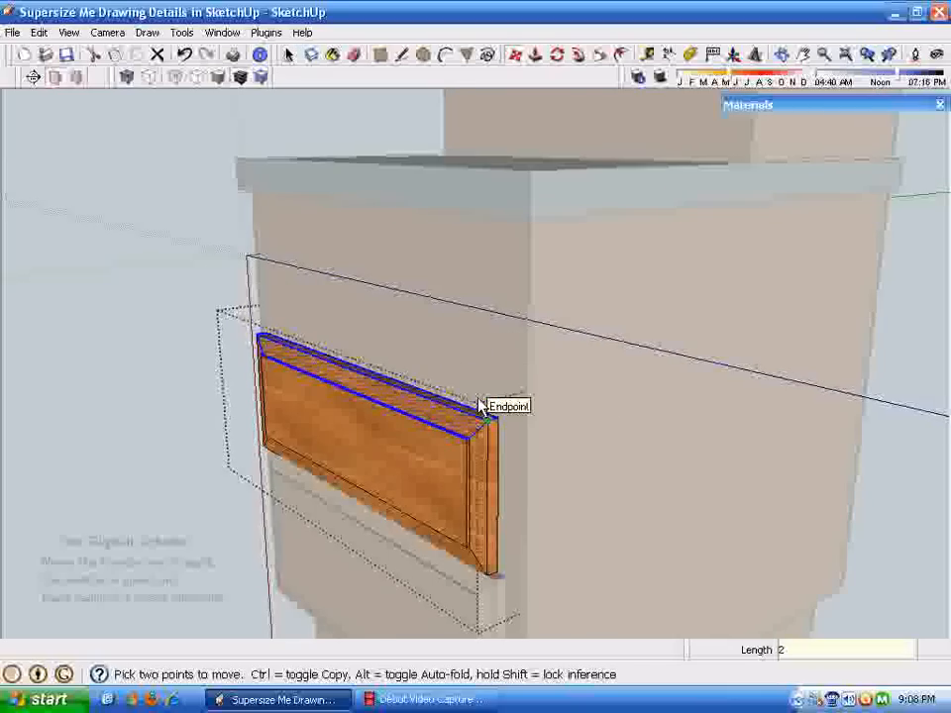
{"action": "key", "text": "Return"}
{"action": "scroll", "coordinate": [485, 404], "scroll_direction": "down", "scroll_amount": 2}
{"action": "key", "text": "space"}
{"action": "middle_click_drag", "start_coordinate": [409, 625], "coordinate": [430, 515]}
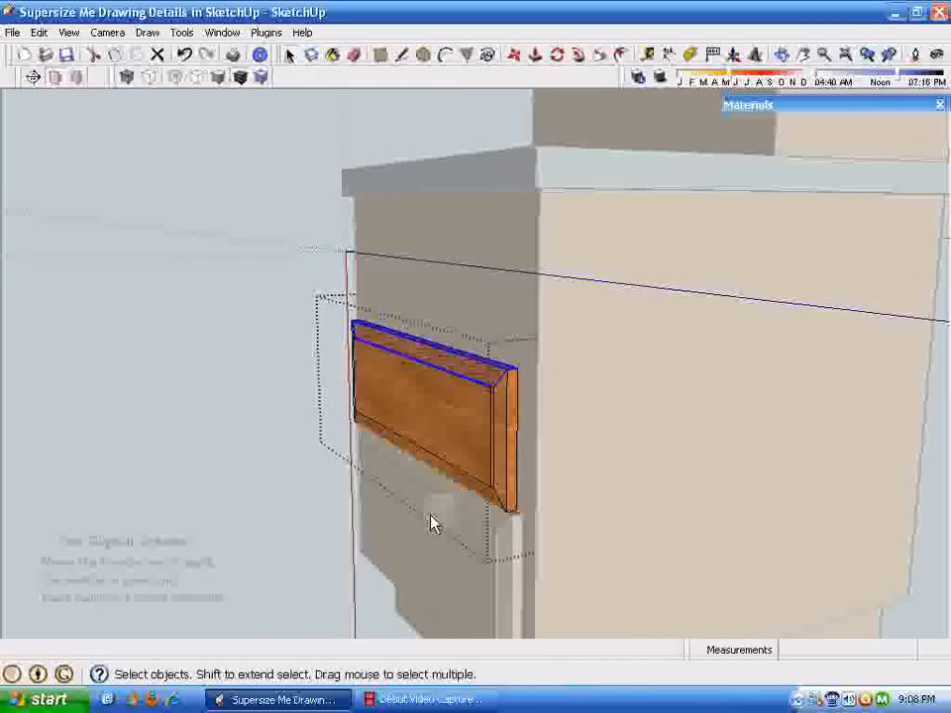
{"action": "left_click", "coordinate": [461, 436]}
Step: Move the upper drawer front into line with the lower front's side edge, keeping a small gap between the two fronts
{"action": "middle_click_drag", "start_coordinate": [461, 436], "coordinate": [484, 634]}
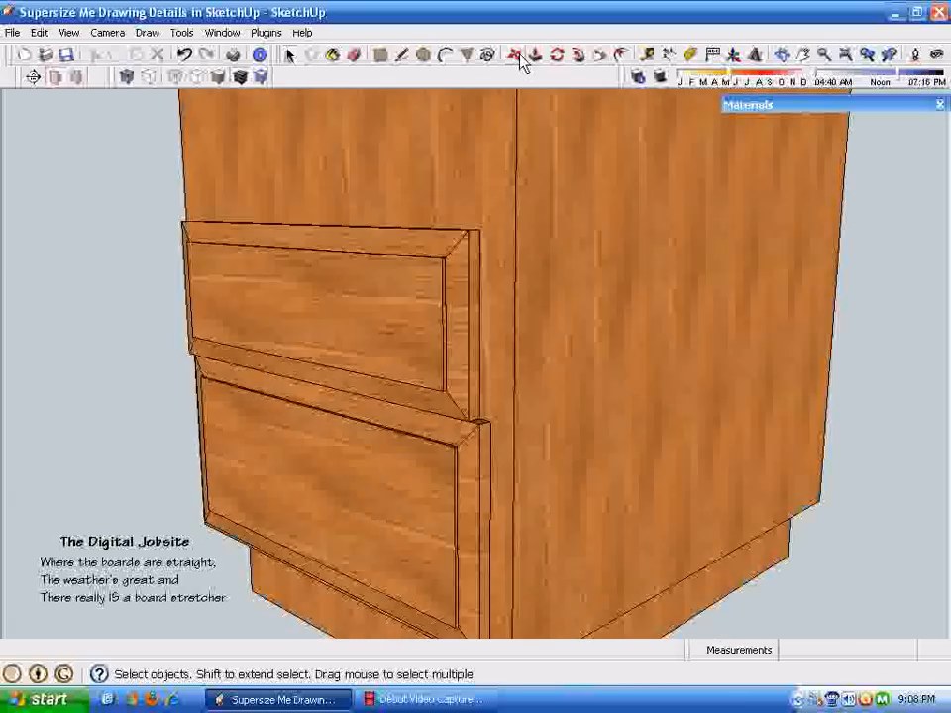
{"action": "left_click", "coordinate": [515, 55]}
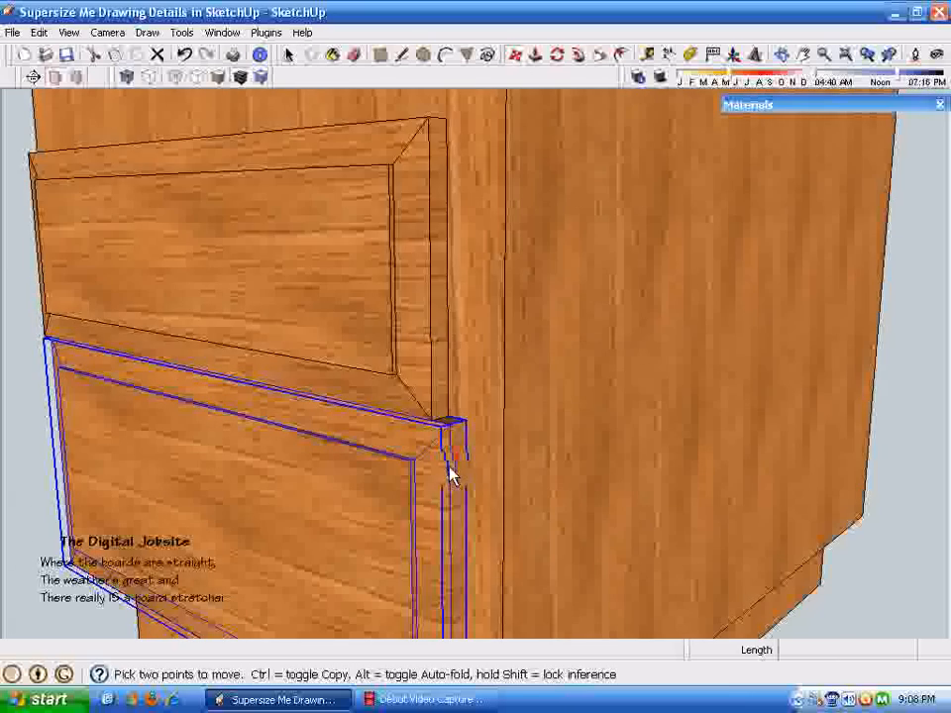
{"action": "left_click", "coordinate": [455, 424]}
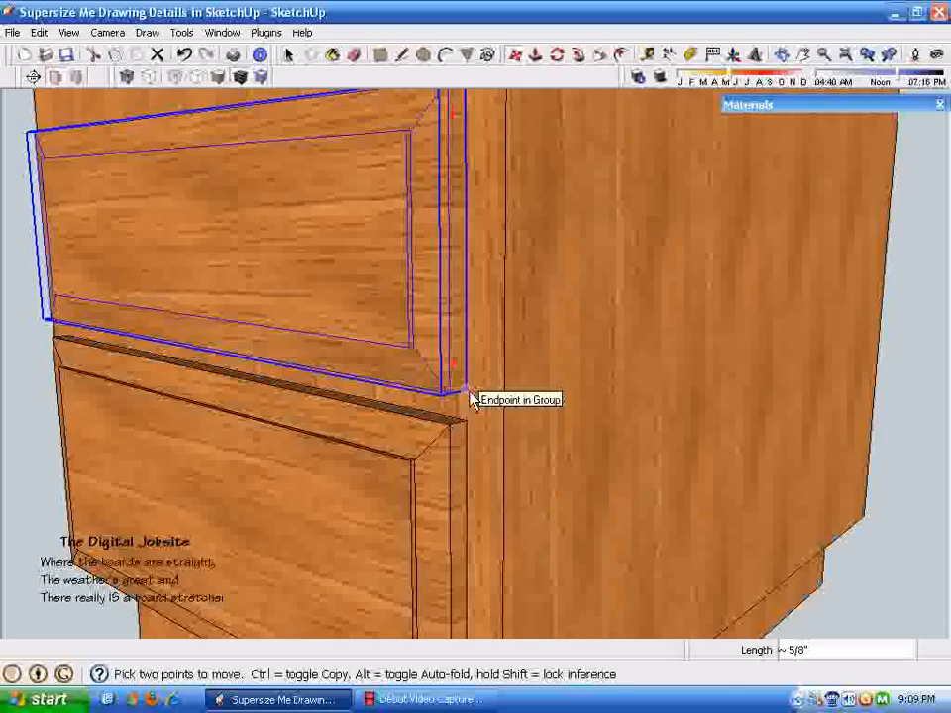
{"action": "scroll", "coordinate": [472, 398], "scroll_direction": "down", "scroll_amount": 4}
{"action": "key", "text": "space"}
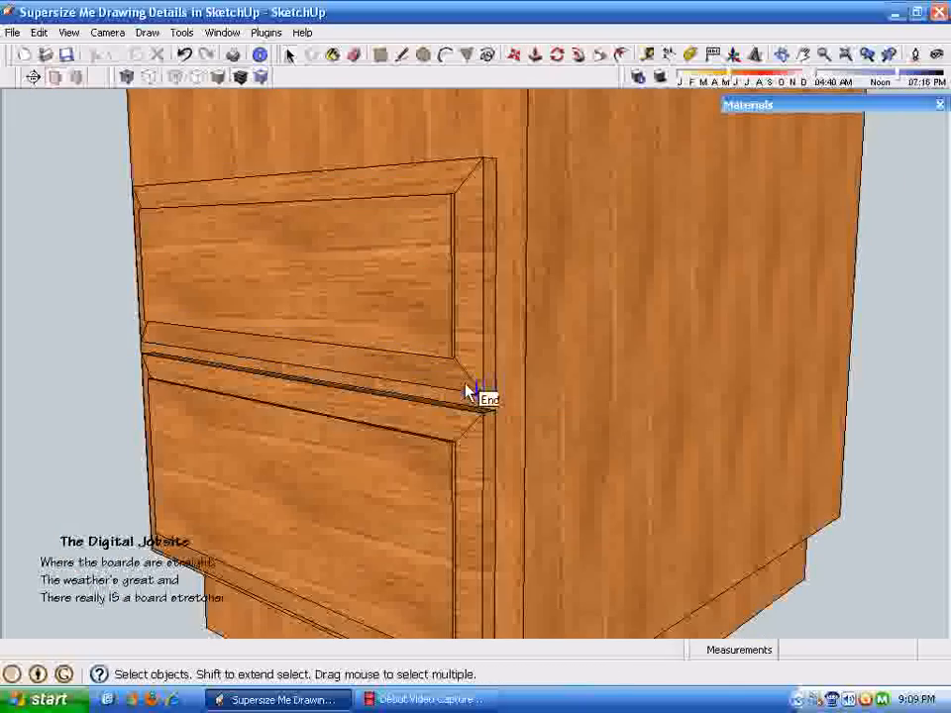
Step: Examine the two drawer fronts and the gap between them from the front of the base cabinet
{"action": "scroll", "coordinate": [392, 465], "scroll_direction": "down", "scroll_amount": 3}
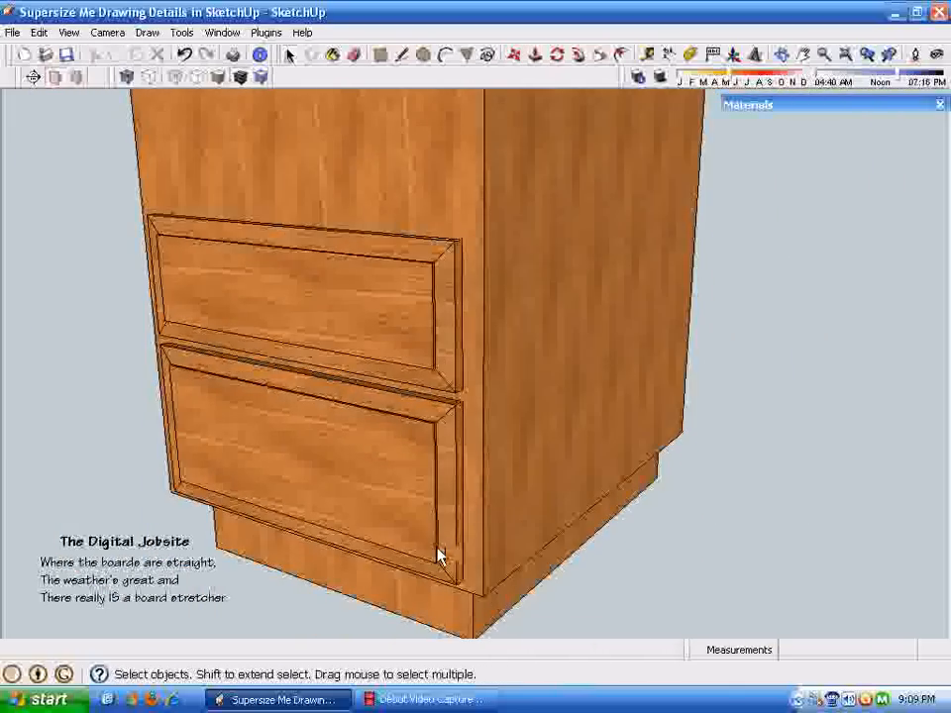
{"action": "scroll", "coordinate": [426, 594], "scroll_direction": "down", "scroll_amount": 3}
{"action": "mouse_move", "coordinate": [407, 642]}
{"action": "middle_mouse_down"}
{"action": "mouse_move", "coordinate": [450, 567]}
{"action": "mouse_move", "coordinate": [472, 569]}
{"action": "mouse_move", "coordinate": [396, 561]}
{"action": "middle_mouse_up"}
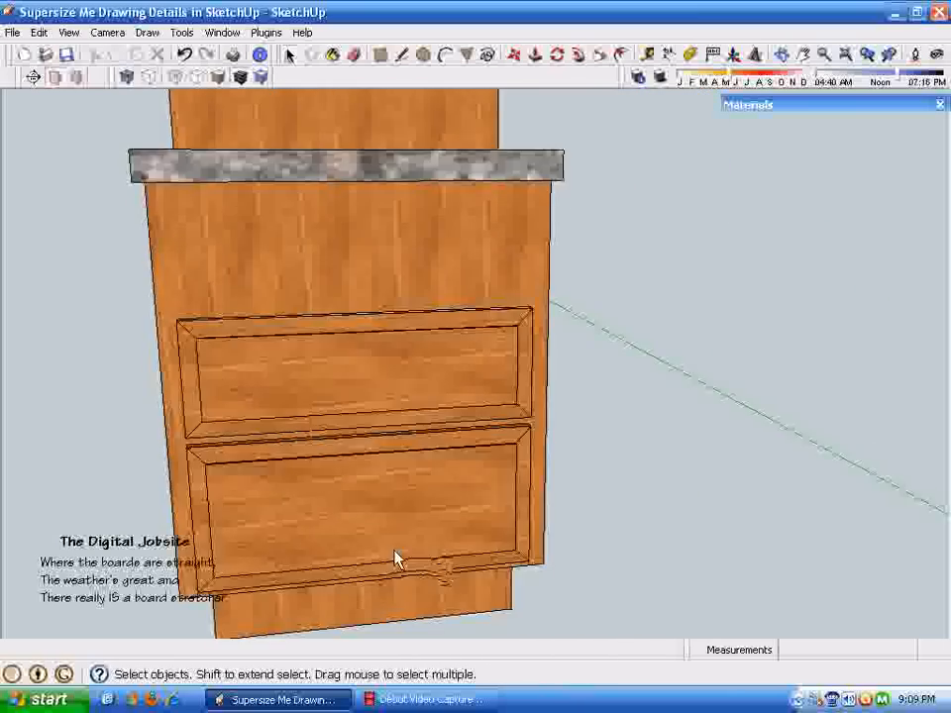
{"action": "scroll", "coordinate": [432, 525], "scroll_direction": "up", "scroll_amount": 2}
{"action": "scroll", "coordinate": [448, 508], "scroll_direction": "up", "scroll_amount": 2}
{"action": "scroll", "coordinate": [443, 511], "scroll_direction": "down", "scroll_amount": 1}
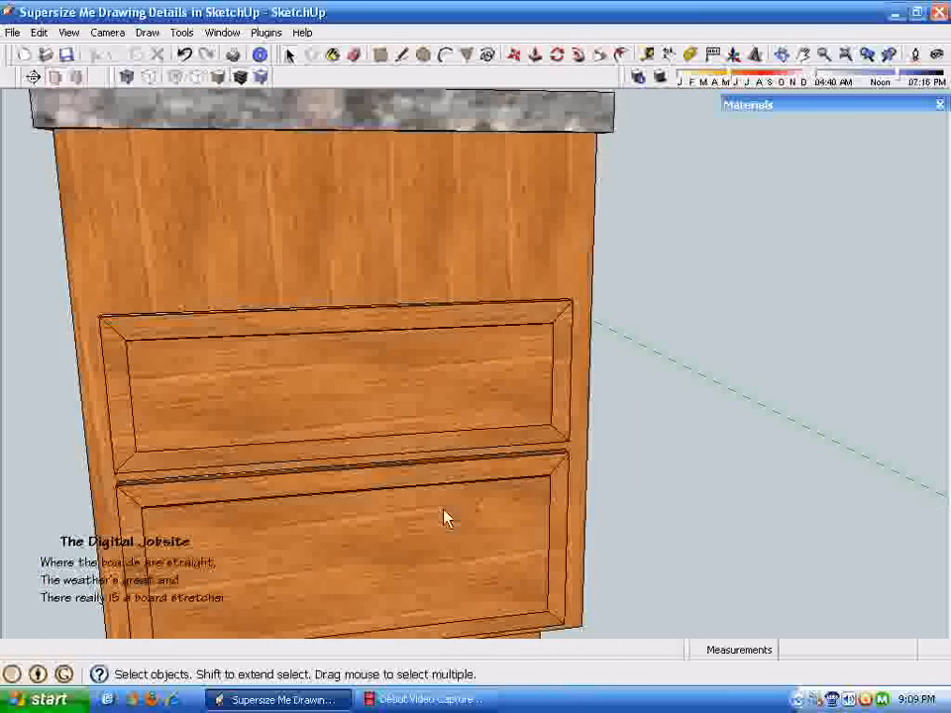
{"action": "mouse_move", "coordinate": [485, 589]}
{"action": "middle_mouse_down", "text": "shift"}
{"action": "mouse_move", "coordinate": [454, 497]}
{"action": "mouse_move", "coordinate": [438, 487]}
{"action": "middle_mouse_up", "text": "shift"}
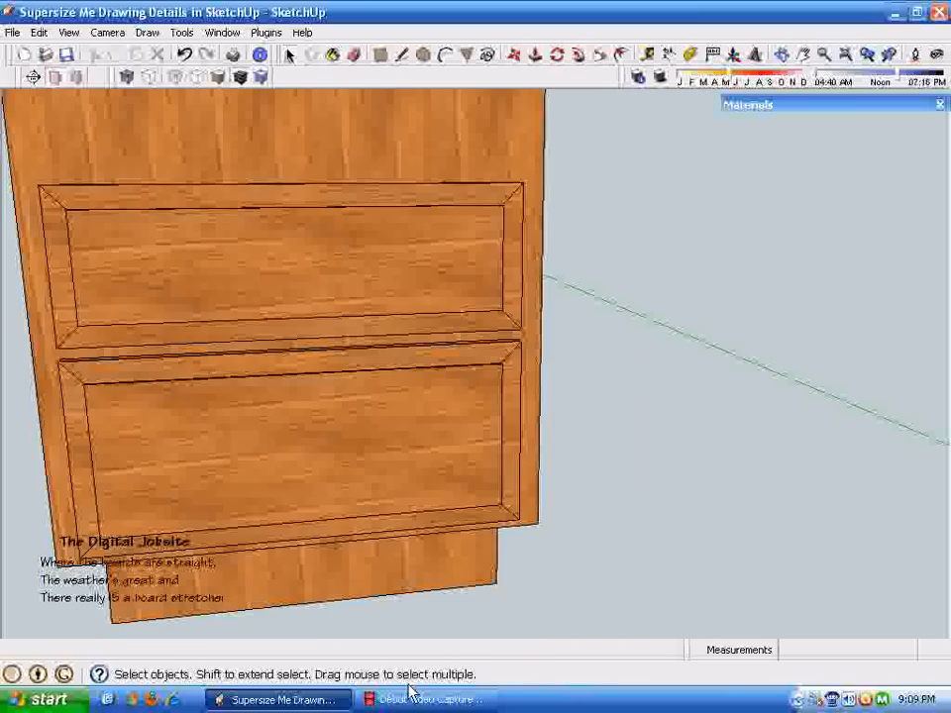
{"action": "mouse_move", "coordinate": [545, 589]}
{"action": "middle_mouse_down"}
{"action": "mouse_move", "coordinate": [577, 615]}
{"action": "mouse_move", "coordinate": [548, 675]}
{"action": "mouse_move", "coordinate": [431, 505]}
{"action": "mouse_move", "coordinate": [470, 561]}
{"action": "mouse_move", "coordinate": [433, 501]}
{"action": "mouse_move", "coordinate": [496, 562]}
{"action": "mouse_move", "coordinate": [586, 555]}
{"action": "mouse_move", "coordinate": [540, 500]}
{"action": "middle_mouse_up"}
{"action": "mouse_move", "coordinate": [488, 482]}
{"action": "middle_mouse_down"}
{"action": "mouse_move", "coordinate": [503, 442]}
{"action": "mouse_move", "coordinate": [643, 433]}
{"action": "mouse_move", "coordinate": [565, 399]}
{"action": "mouse_move", "coordinate": [632, 383]}
{"action": "mouse_move", "coordinate": [574, 477]}
{"action": "mouse_move", "coordinate": [544, 467]}
{"action": "mouse_move", "coordinate": [560, 505]}
{"action": "mouse_move", "coordinate": [486, 585]}
{"action": "mouse_move", "coordinate": [452, 643]}
{"action": "mouse_move", "coordinate": [488, 643]}
{"action": "mouse_move", "coordinate": [427, 522]}
{"action": "mouse_move", "coordinate": [565, 583]}
{"action": "mouse_move", "coordinate": [556, 563]}
{"action": "middle_mouse_up"}
Step: Copy the lower drawer front onto the upper cabinet's face, with its lower left corner at the cabinet's corner on the countertop
{"action": "left_click", "coordinate": [427, 522]}
{"action": "middle_click_drag", "start_coordinate": [542, 125], "coordinate": [510, 66]}
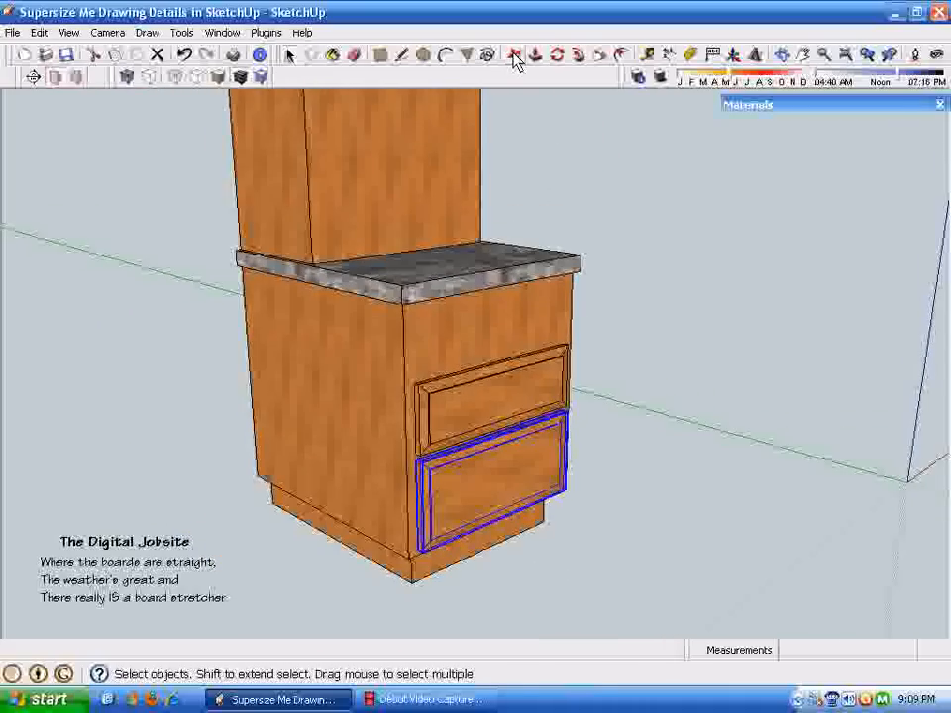
{"action": "left_click", "coordinate": [515, 58]}
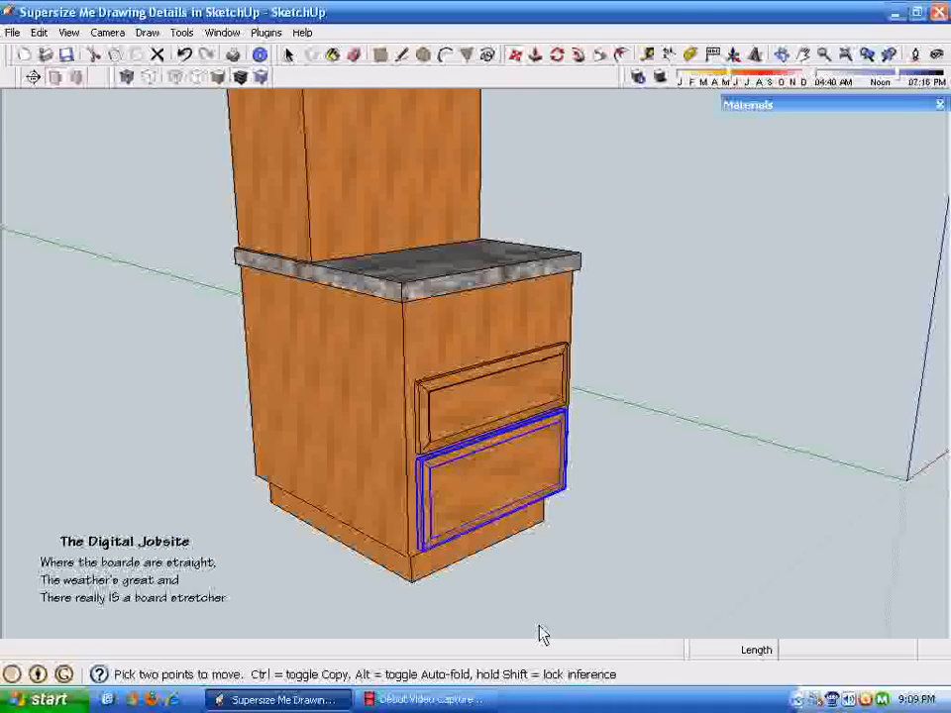
{"action": "key", "text": "ctrl"}
{"action": "left_click", "coordinate": [420, 550]}
{"action": "scroll", "coordinate": [420, 367], "scroll_direction": "up", "scroll_amount": 5}
{"action": "scroll", "coordinate": [708, 495], "scroll_direction": "down", "scroll_amount": 5}
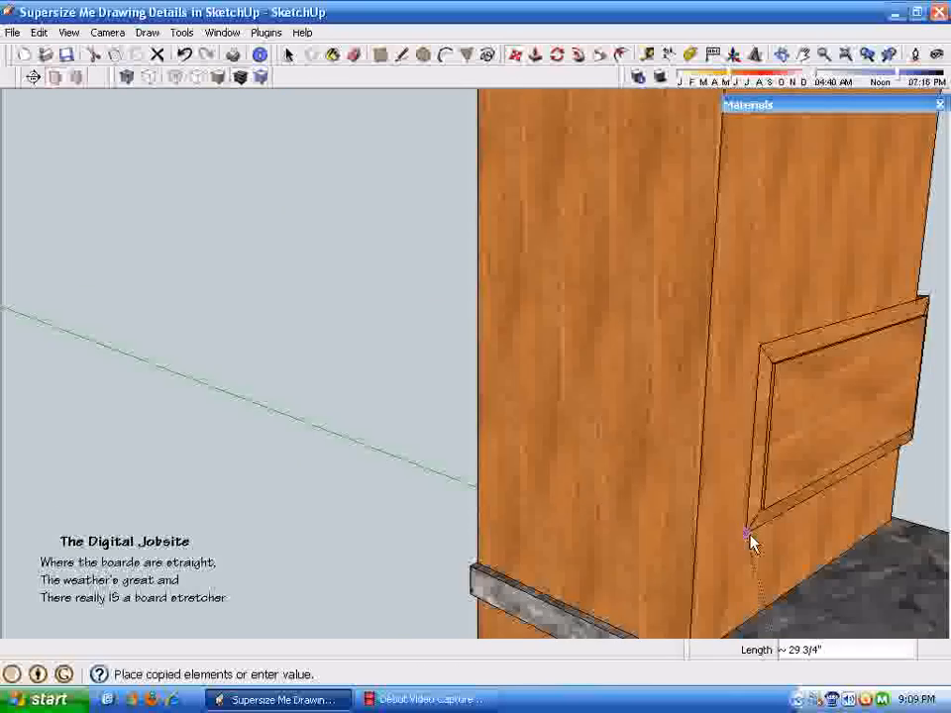
{"action": "left_click", "coordinate": [705, 642]}
{"action": "scroll", "coordinate": [704, 642], "scroll_direction": "up", "scroll_amount": 5}
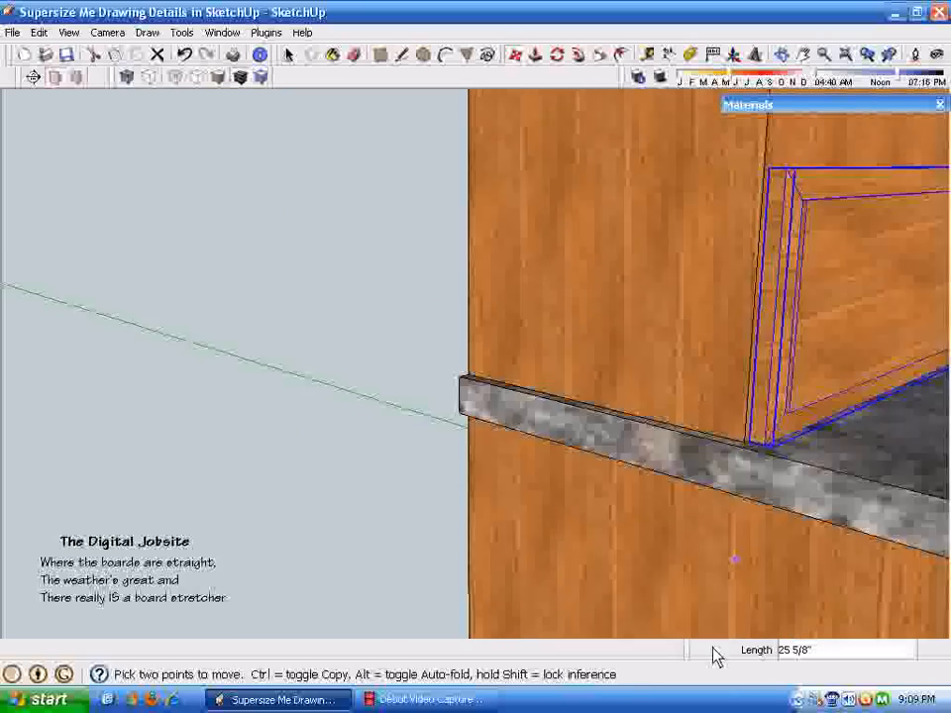
{"action": "scroll", "coordinate": [711, 490], "scroll_direction": "down", "scroll_amount": 5}
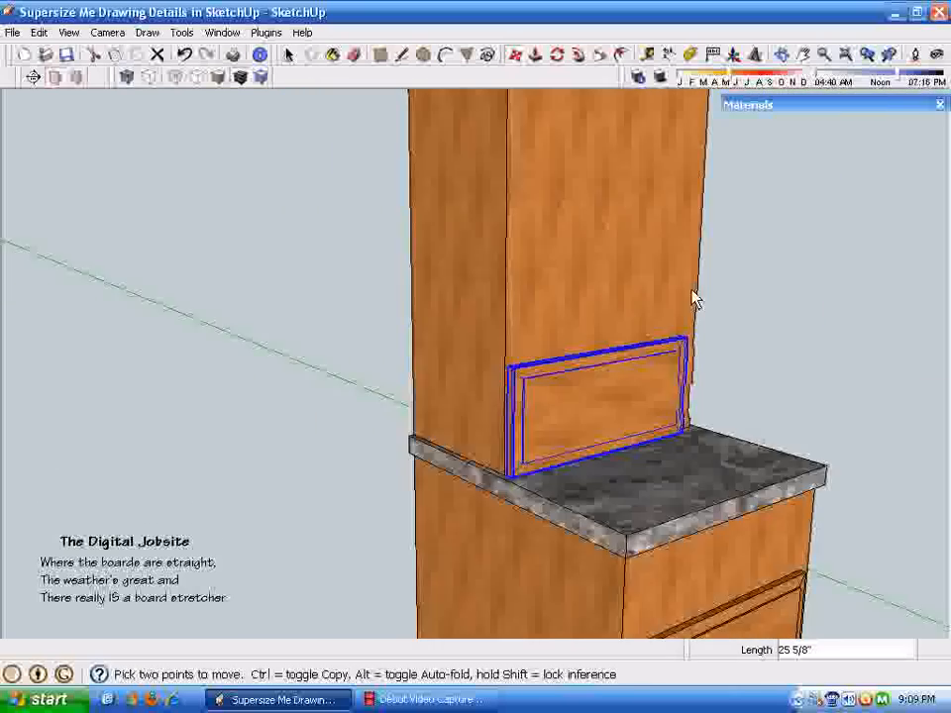
Step: Rotate the copied panel 90 degrees in the plane of the upper cabinet's face so it stands upright as a door
{"action": "left_click", "coordinate": [557, 55]}
{"action": "scroll", "coordinate": [624, 423], "scroll_direction": "up", "scroll_amount": 1}
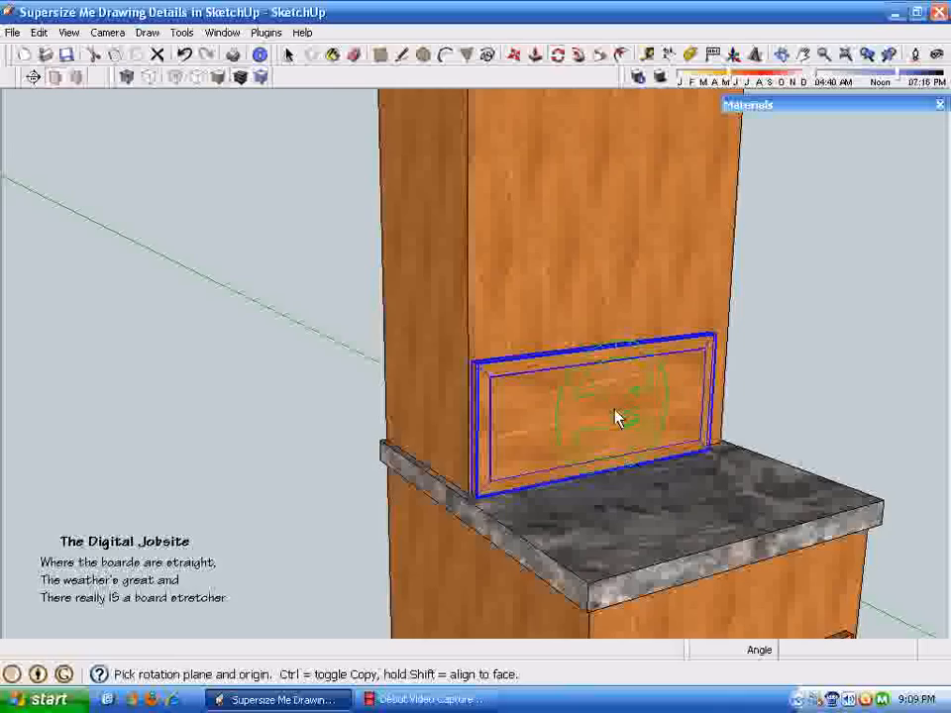
{"action": "left_click", "coordinate": [612, 409]}
{"action": "left_click", "coordinate": [505, 436]}
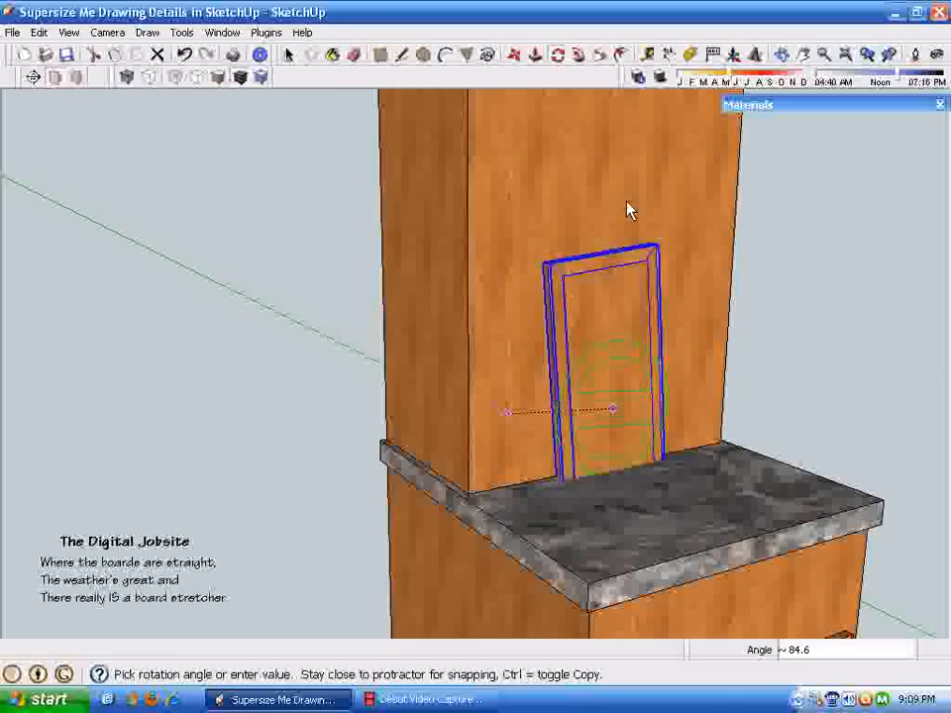
{"action": "middle_click_drag", "start_coordinate": [637, 208], "coordinate": [614, 117]}
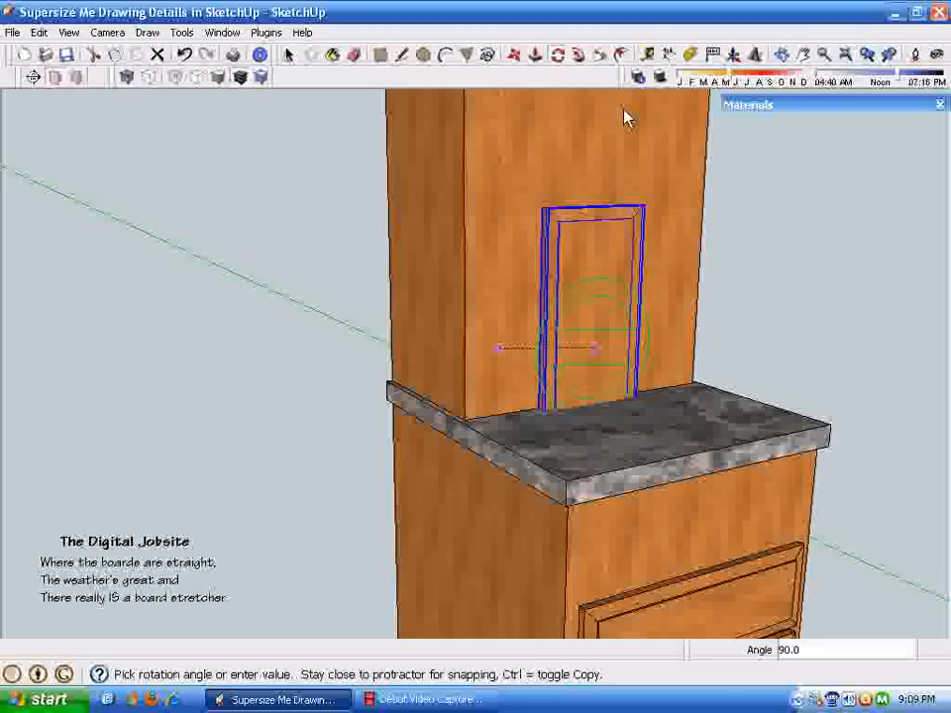
{"action": "left_click", "coordinate": [623, 115]}
Step: Move the upright door panel so its lower left back corner meets the upper cabinet's lower left front corner on the countertop
{"action": "middle_click_drag", "start_coordinate": [705, 515], "coordinate": [550, 412]}
{"action": "key", "text": "m"}
{"action": "left_click", "coordinate": [548, 403]}
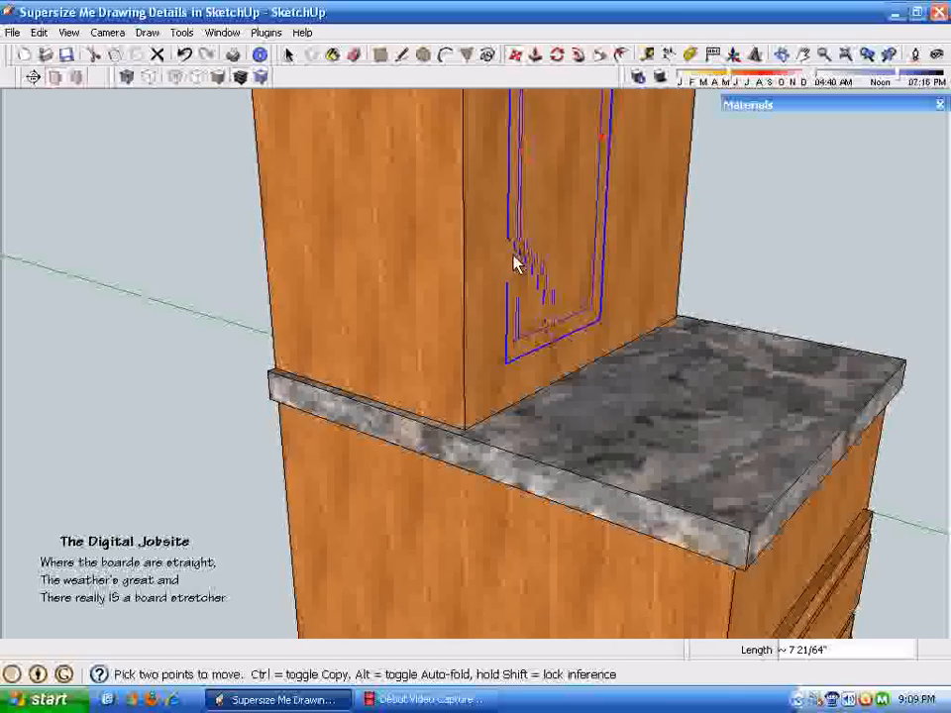
{"action": "left_click", "coordinate": [505, 236]}
{"action": "scroll", "coordinate": [536, 327], "scroll_direction": "up", "scroll_amount": 5}
{"action": "left_click", "coordinate": [542, 319]}
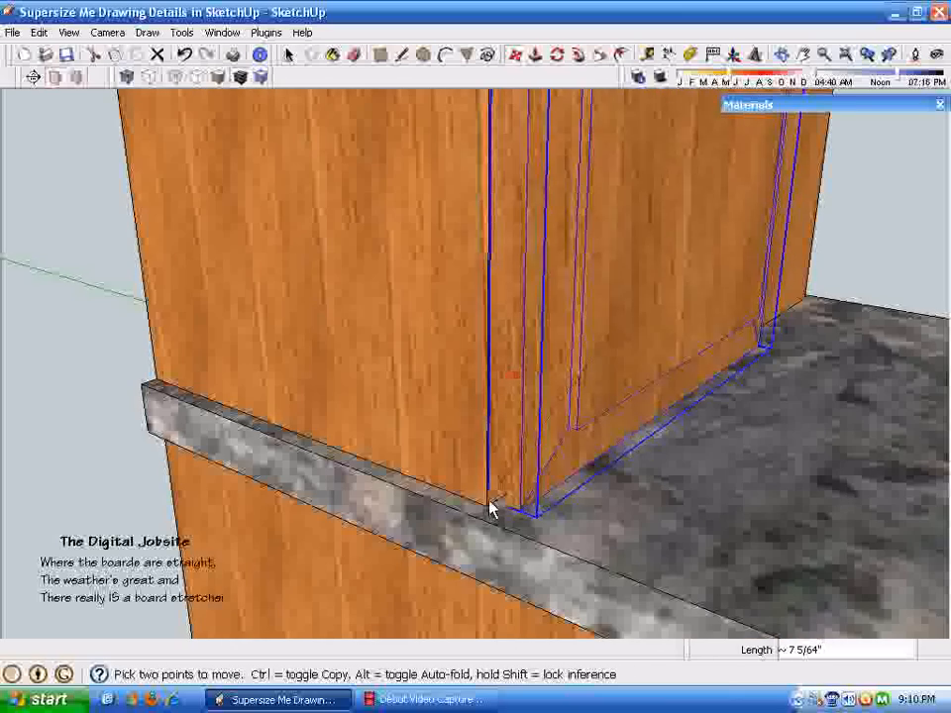
{"action": "middle_click_drag", "start_coordinate": [551, 606], "coordinate": [569, 571]}
{"action": "scroll", "coordinate": [565, 575], "scroll_direction": "up", "scroll_amount": 3}
{"action": "scroll", "coordinate": [564, 624], "scroll_direction": "up", "scroll_amount": 2}
{"action": "middle_click_drag", "start_coordinate": [565, 624], "coordinate": [648, 473], "text": "shift"}
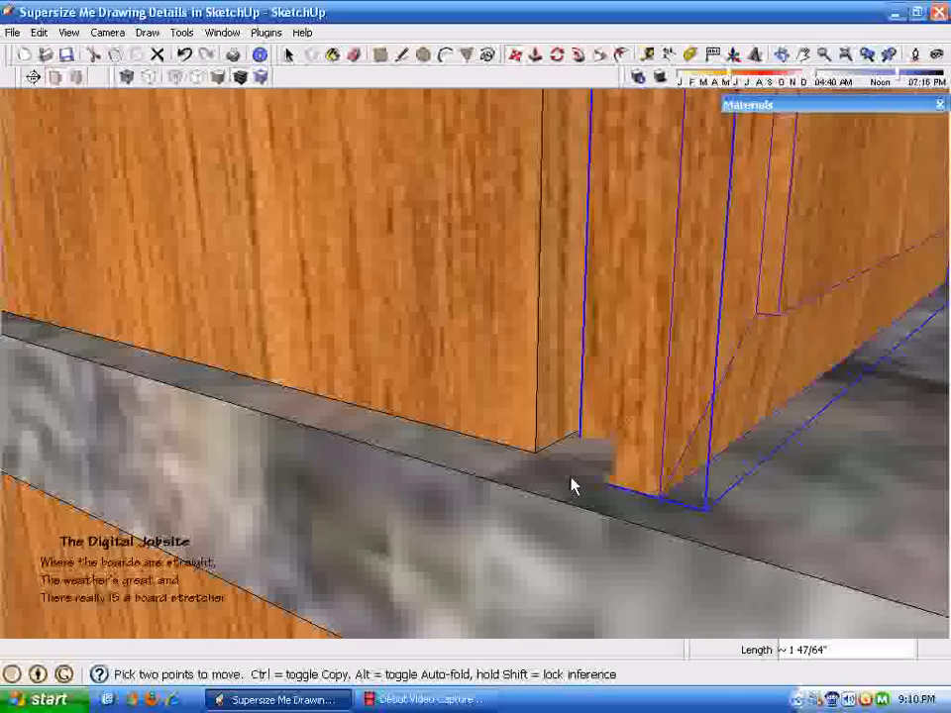
{"action": "left_click", "coordinate": [547, 472]}
{"action": "scroll", "coordinate": [499, 599], "scroll_direction": "down", "scroll_amount": 5}
{"action": "scroll", "coordinate": [498, 599], "scroll_direction": "up", "scroll_amount": 6}
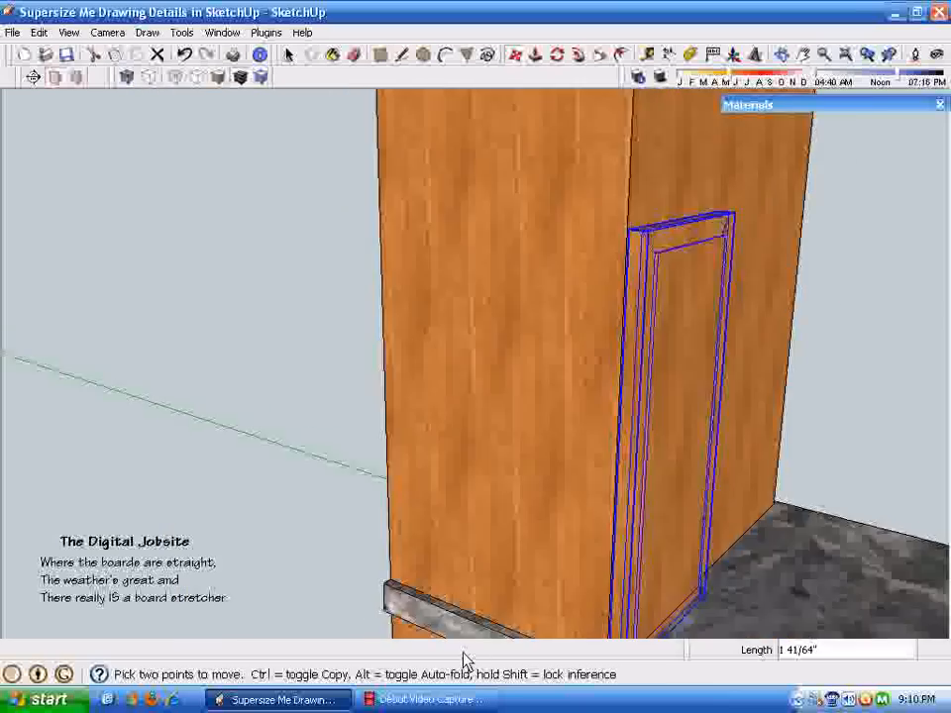
{"action": "scroll", "coordinate": [684, 451], "scroll_direction": "down", "scroll_amount": 5}
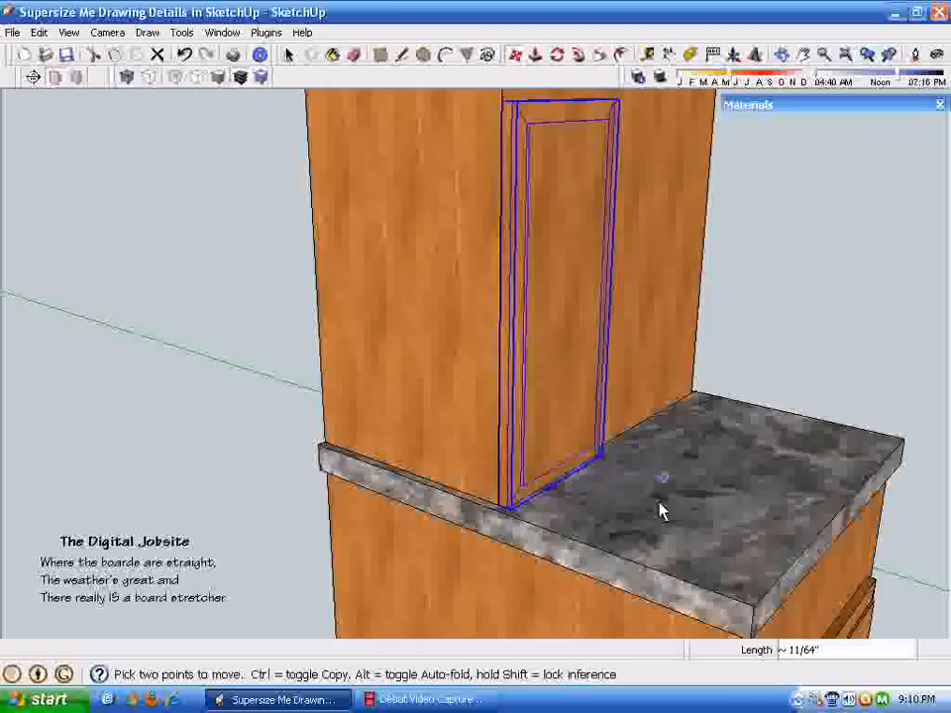
Step: Inside the door panel's group, raise the whole top border to the top edge of the upper cabinet
{"action": "middle_click_drag", "start_coordinate": [662, 511], "coordinate": [574, 650]}
{"action": "key", "text": "space"}
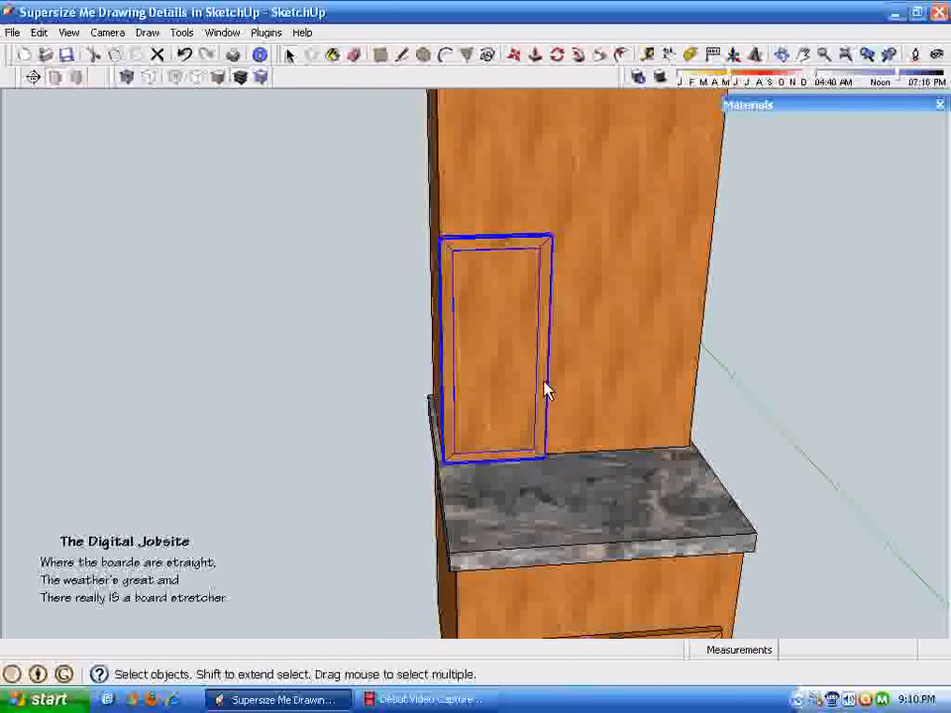
{"action": "middle_click_drag", "start_coordinate": [544, 388], "coordinate": [404, 366]}
{"action": "double_click", "coordinate": [532, 419]}
{"action": "left_click_drag", "start_coordinate": [396, 347], "coordinate": [656, 422]}
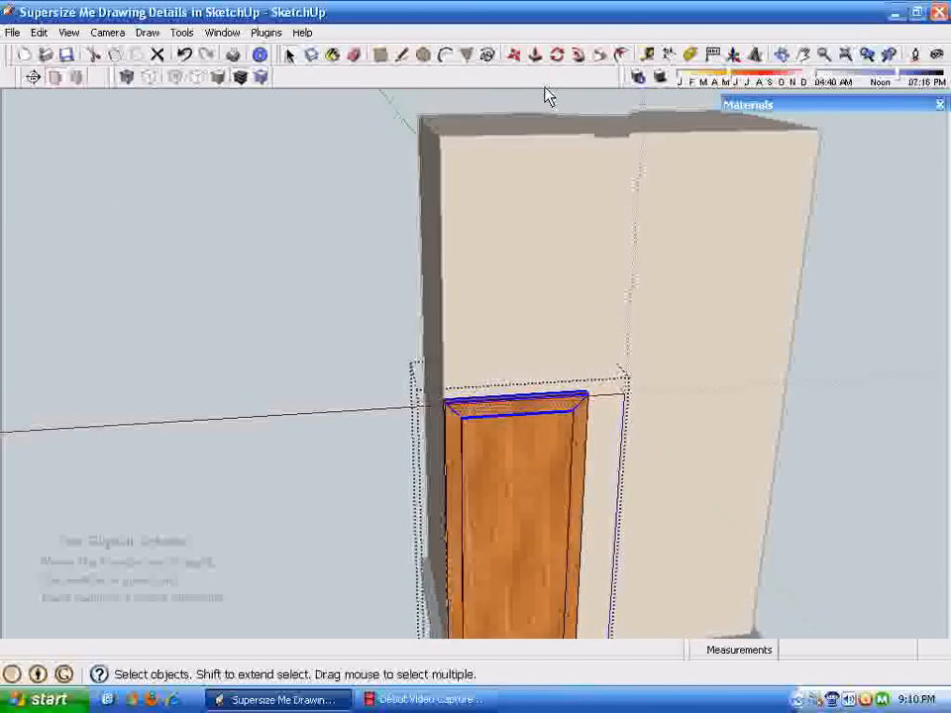
{"action": "left_click", "coordinate": [515, 55]}
{"action": "middle_click_drag", "start_coordinate": [505, 511], "coordinate": [511, 525]}
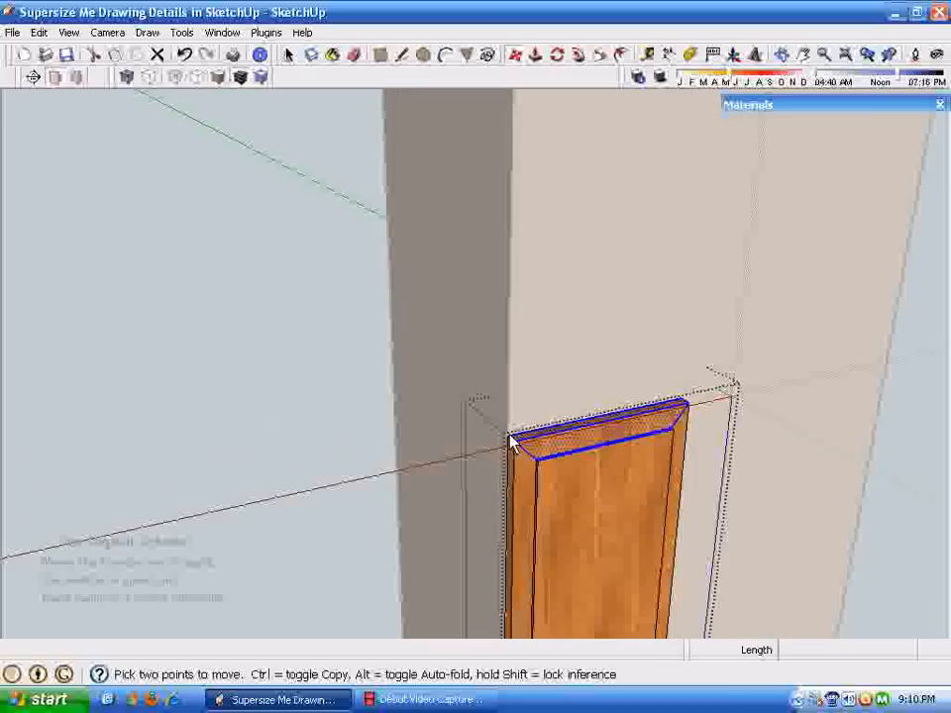
{"action": "left_click", "coordinate": [508, 433]}
{"action": "middle_click_drag", "start_coordinate": [522, 327], "coordinate": [512, 431]}
{"action": "left_click", "coordinate": [510, 428]}
Step: Move the door panel's whole right border out to the upper cabinet's right edge so the door spans the full width
{"action": "key", "text": "space"}
{"action": "left_click_drag", "start_coordinate": [509, 423], "coordinate": [537, 592]}
{"action": "scroll", "coordinate": [739, 96], "scroll_direction": "up", "scroll_amount": 3}
{"action": "scroll", "coordinate": [525, 79], "scroll_direction": "up", "scroll_amount": 4}
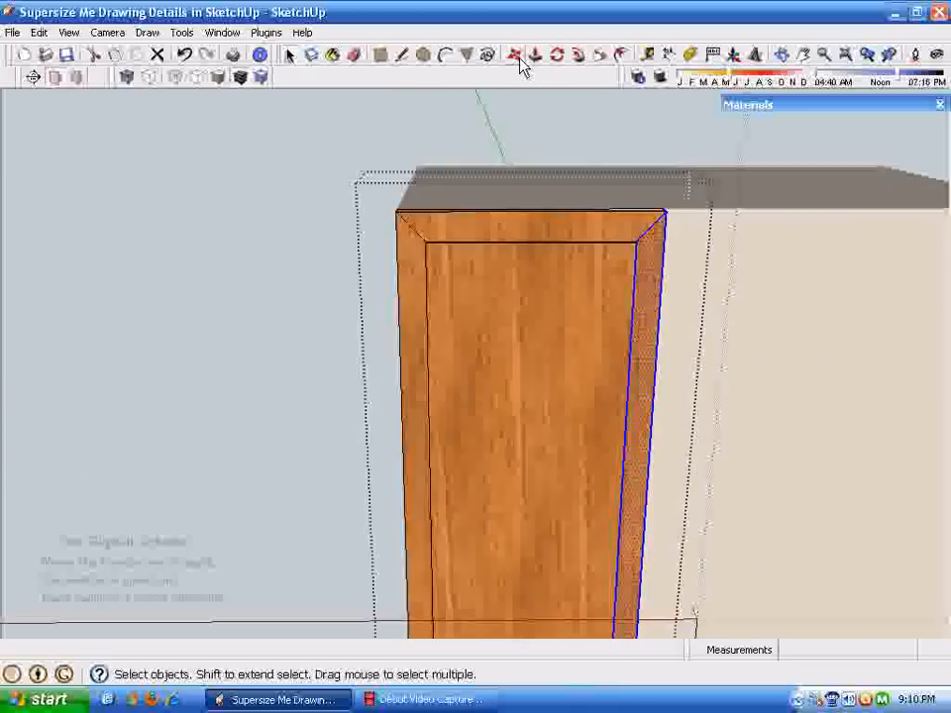
{"action": "middle_click_drag", "start_coordinate": [706, 230], "coordinate": [515, 56]}
{"action": "left_click", "coordinate": [516, 55]}
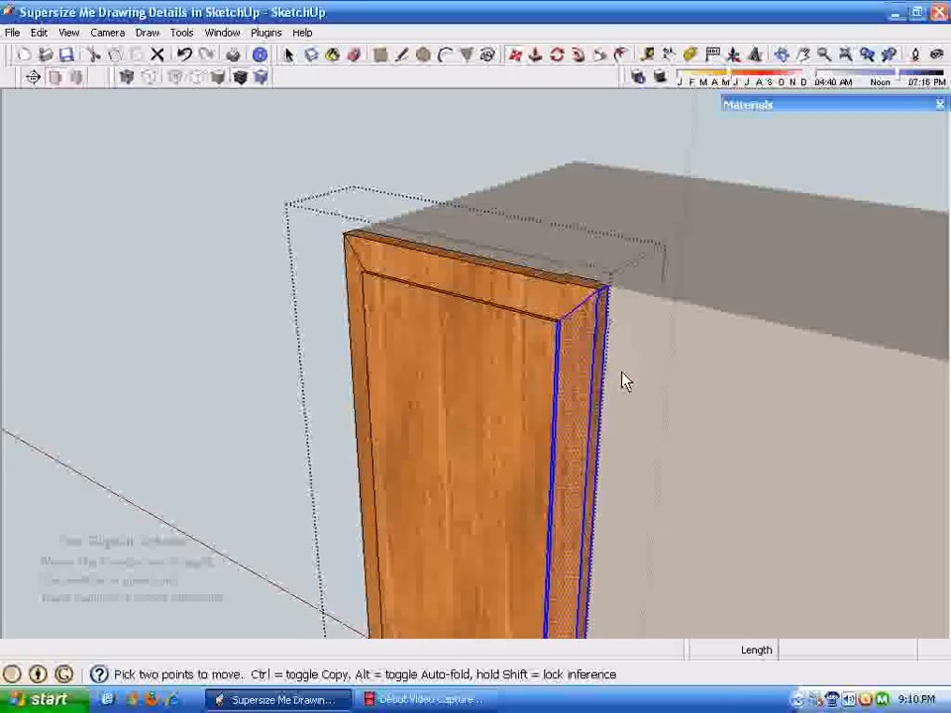
{"action": "left_click", "coordinate": [610, 296]}
{"action": "middle_click_drag", "start_coordinate": [921, 429], "coordinate": [698, 416], "text": "shift"}
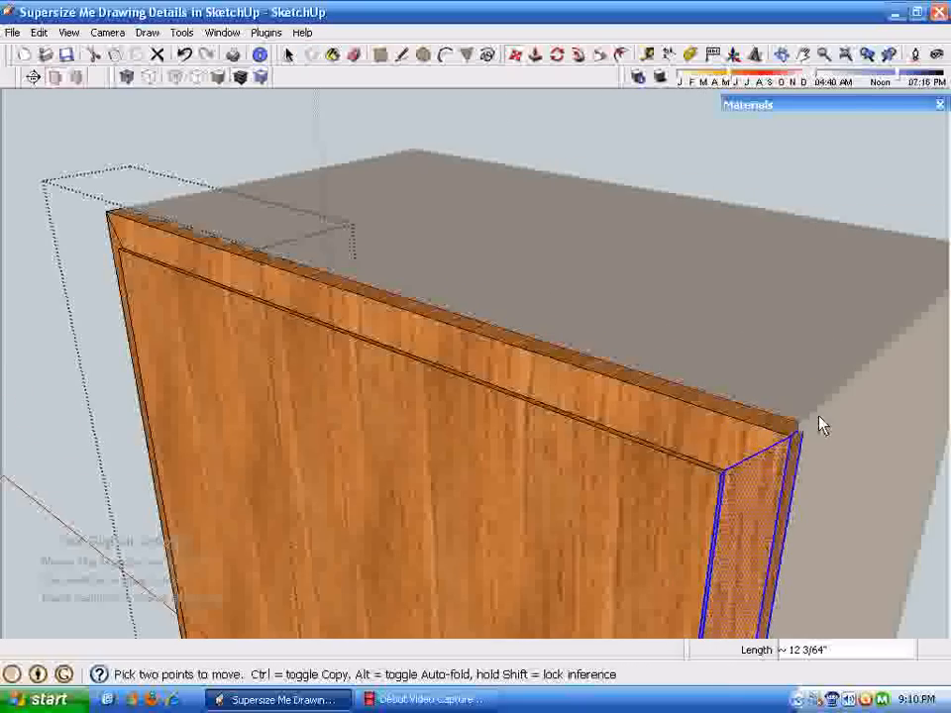
{"action": "scroll", "coordinate": [797, 545], "scroll_direction": "up", "scroll_amount": 3}
{"action": "scroll", "coordinate": [793, 543], "scroll_direction": "up", "scroll_amount": 2}
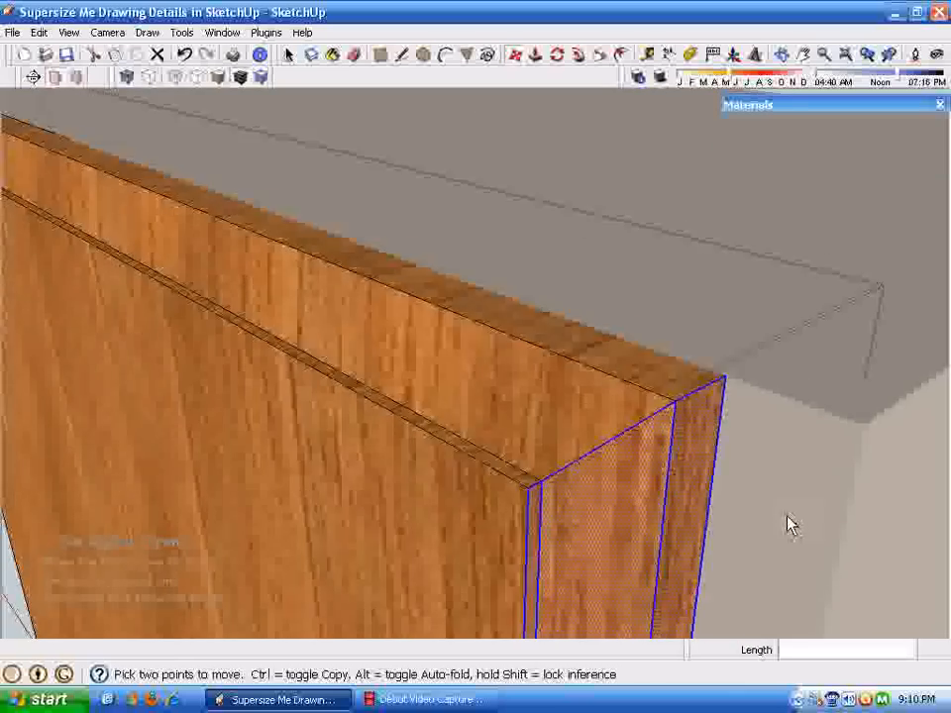
{"action": "scroll", "coordinate": [814, 431], "scroll_direction": "up", "scroll_amount": 2}
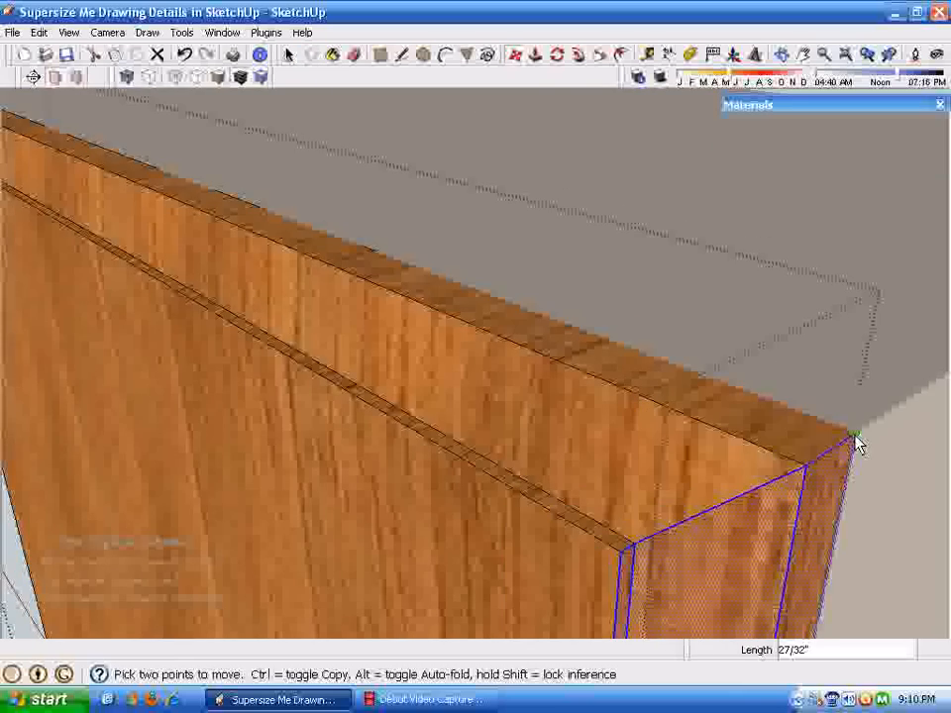
{"action": "scroll", "coordinate": [615, 566], "scroll_direction": "up", "scroll_amount": 3}
{"action": "scroll", "coordinate": [361, 535], "scroll_direction": "down", "scroll_amount": 4}
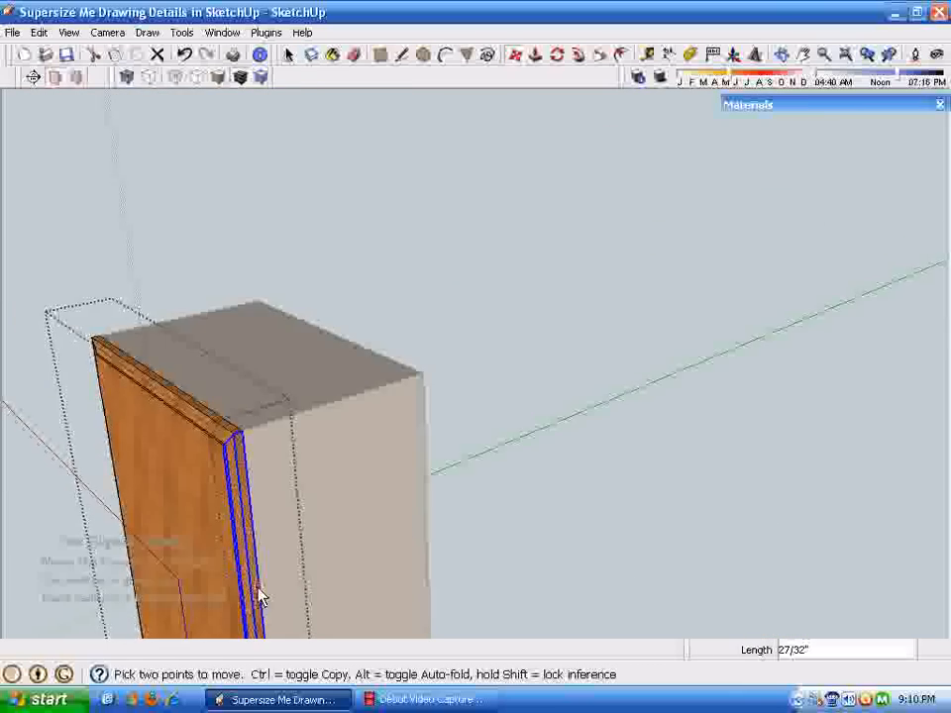
Step: Move the door panel's right border inward inside its group, leaving a gap to the upper cabinet's right edge
{"action": "scroll", "coordinate": [270, 522], "scroll_direction": "up", "scroll_amount": 2}
{"action": "middle_click_drag", "start_coordinate": [273, 523], "coordinate": [451, 465]}
{"action": "key", "text": "space"}
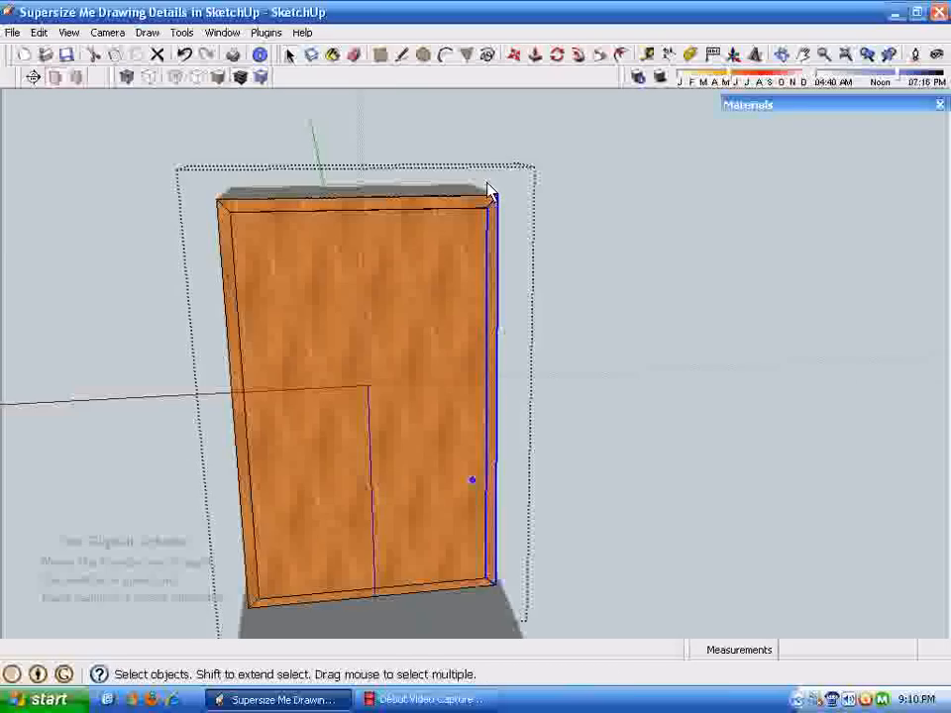
{"action": "left_click", "coordinate": [517, 59]}
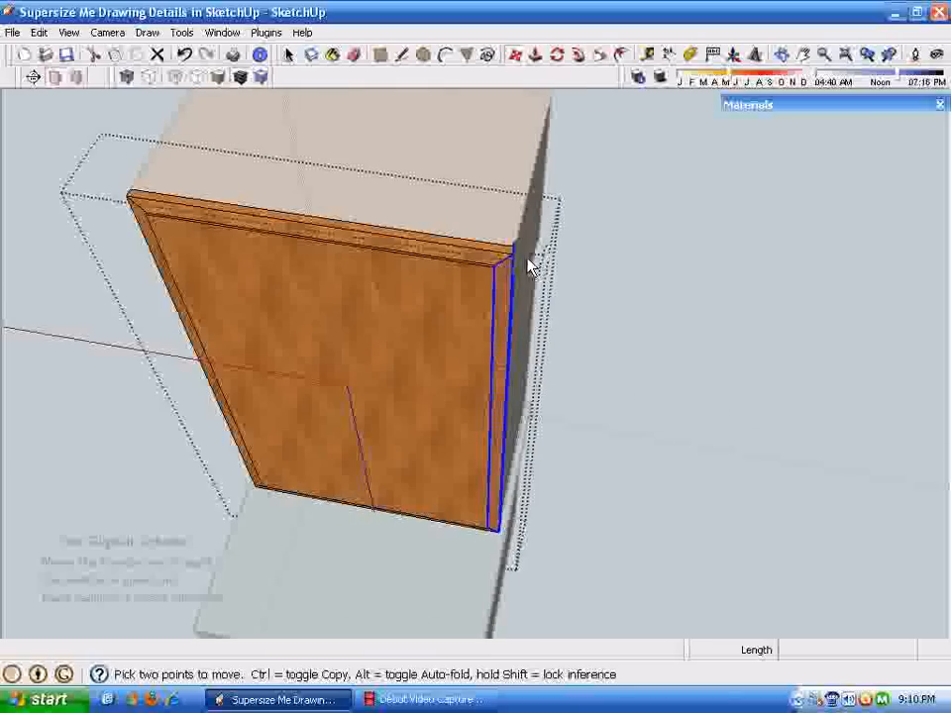
{"action": "left_click", "coordinate": [523, 256]}
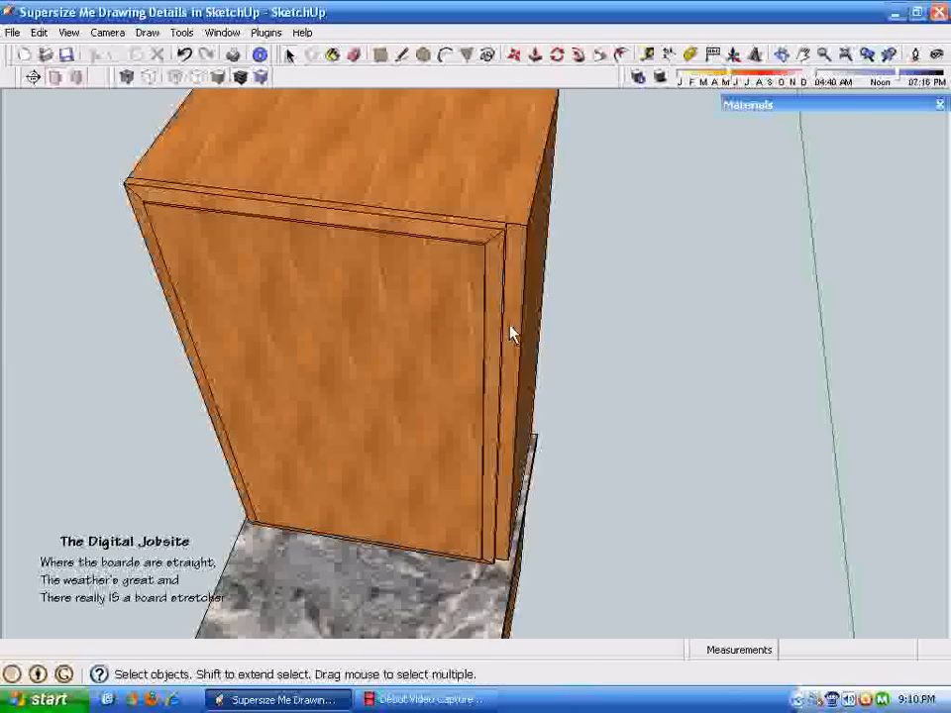
Step: Centre the door group across the upper cabinet's width by moving it from its top midpoint to the cabinet's midpoint
{"action": "left_click", "coordinate": [396, 308]}
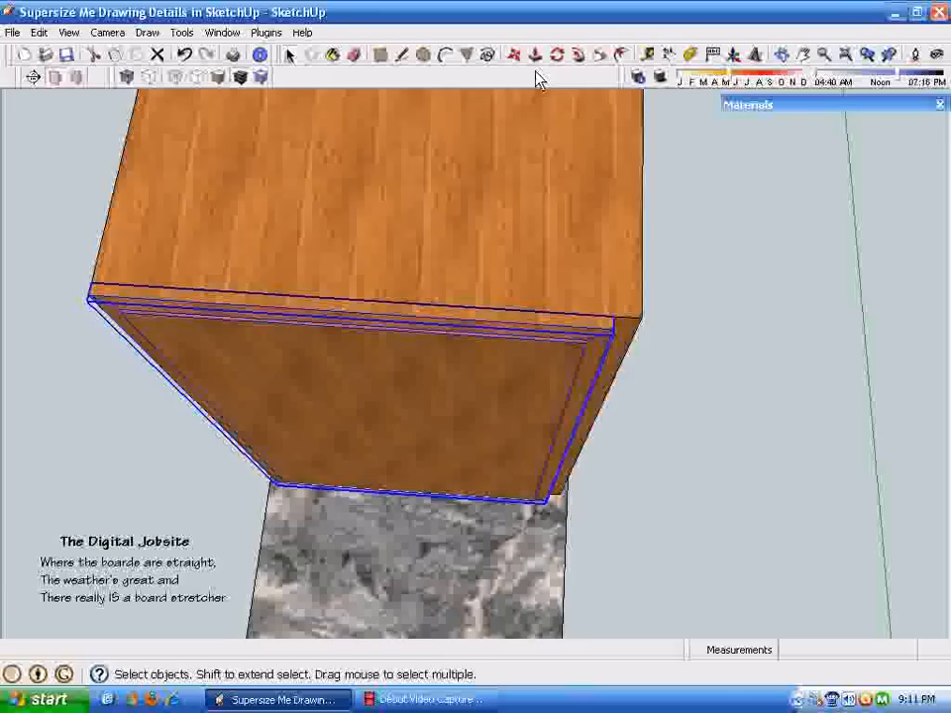
{"action": "left_click", "coordinate": [516, 56]}
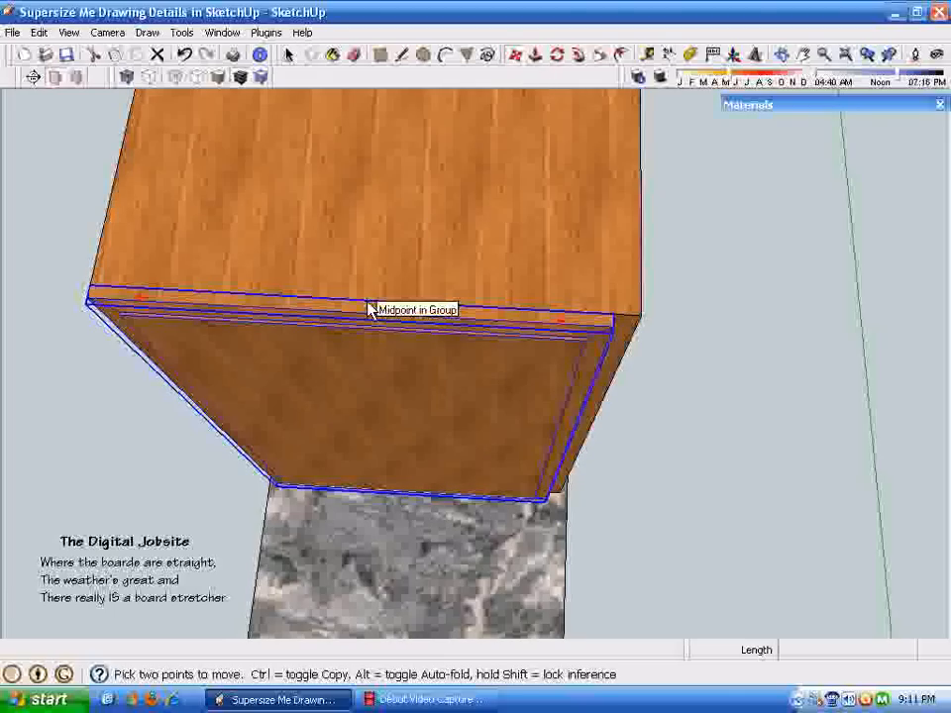
{"action": "left_click", "coordinate": [371, 311]}
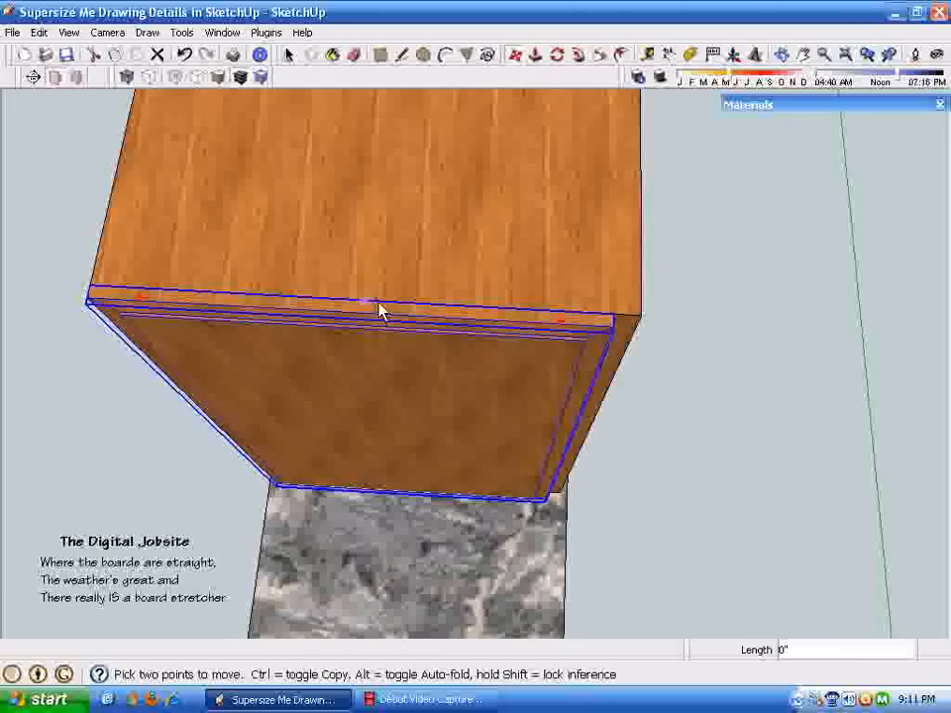
{"action": "scroll", "coordinate": [407, 312], "scroll_direction": "down", "scroll_amount": 3}
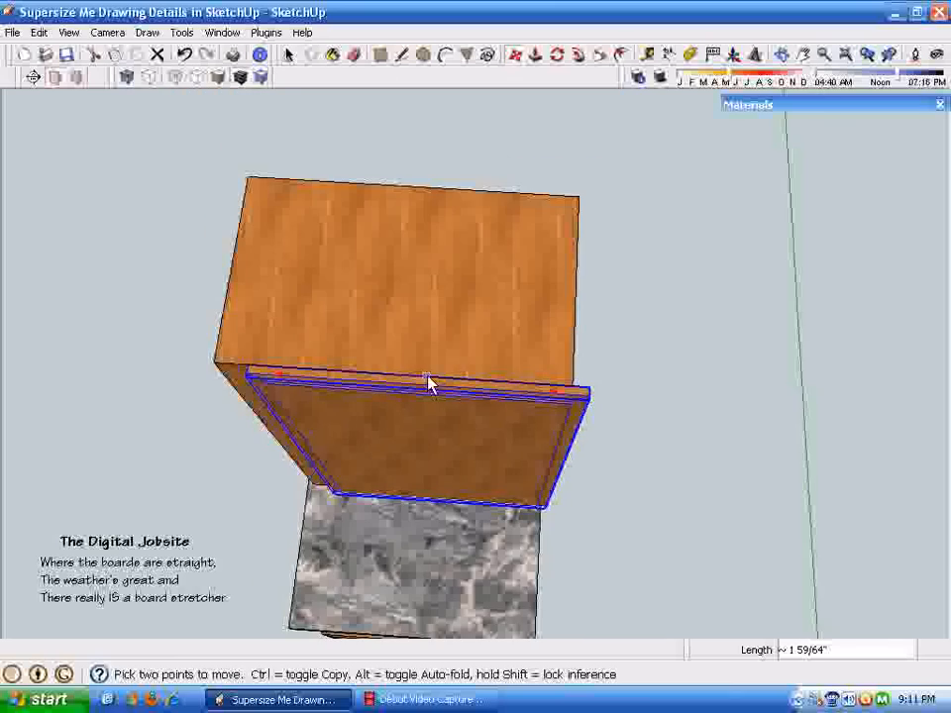
{"action": "middle_click_drag", "start_coordinate": [432, 384], "coordinate": [401, 204]}
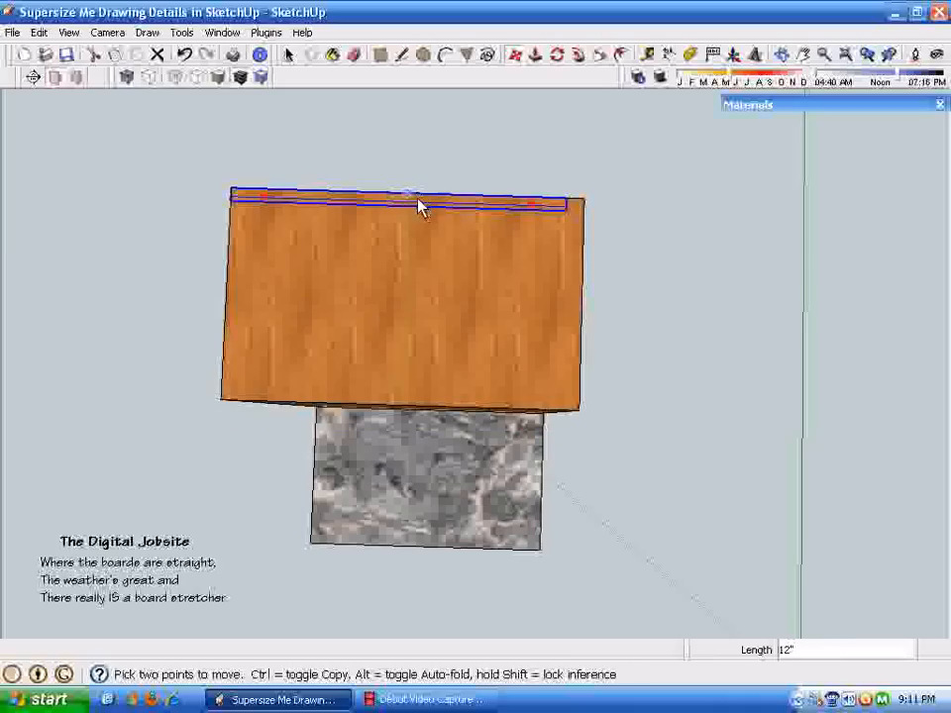
{"action": "middle_click_drag", "start_coordinate": [393, 367], "coordinate": [397, 406]}
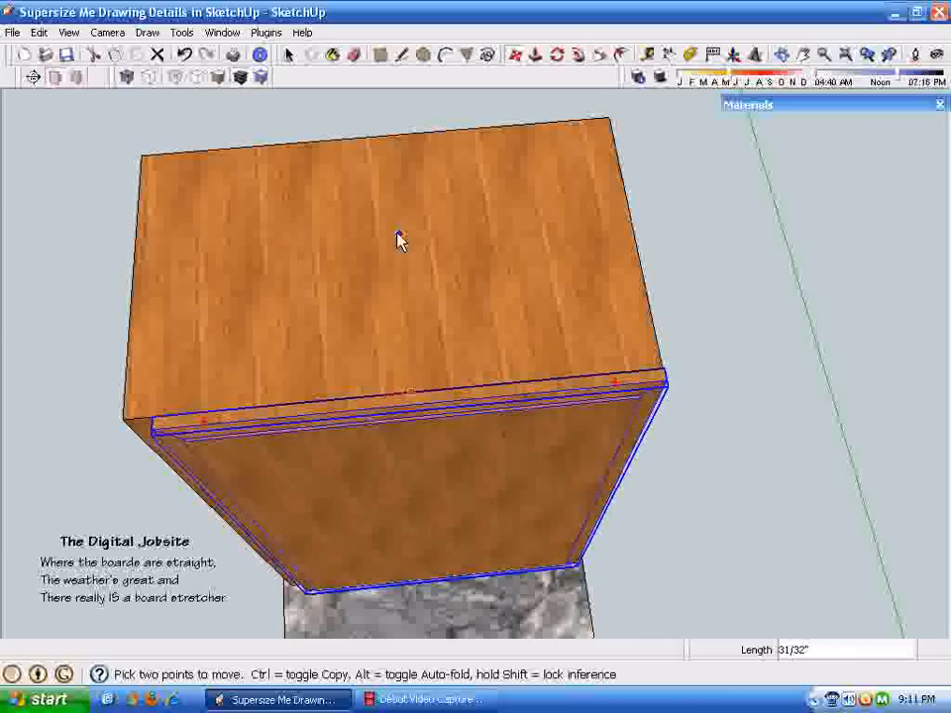
{"action": "left_click", "coordinate": [391, 145]}
{"action": "key", "text": "space"}
Step: Inside the door panel's group, raise the whole bottom border 1 inch above the countertop
{"action": "middle_click_drag", "start_coordinate": [717, 623], "coordinate": [203, 522]}
{"action": "left_click", "coordinate": [346, 525]}
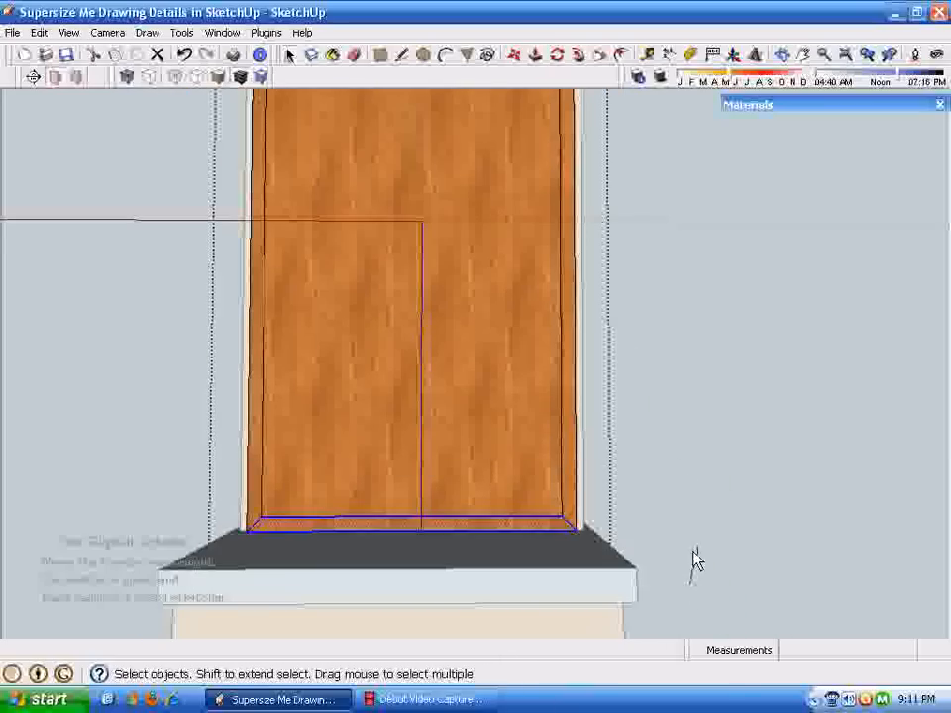
{"action": "left_click", "coordinate": [519, 58]}
{"action": "middle_click_drag", "start_coordinate": [618, 631], "coordinate": [531, 646]}
{"action": "left_click", "coordinate": [566, 533]}
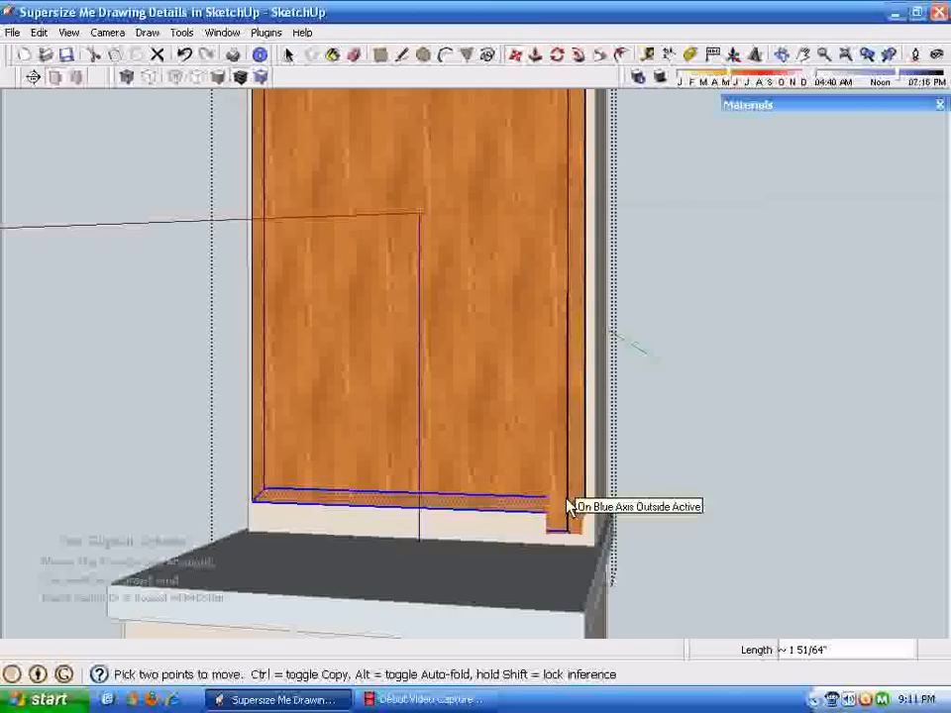
{"action": "type", "text": "1"}
{"action": "key", "text": "Return"}
{"action": "key", "text": "space"}
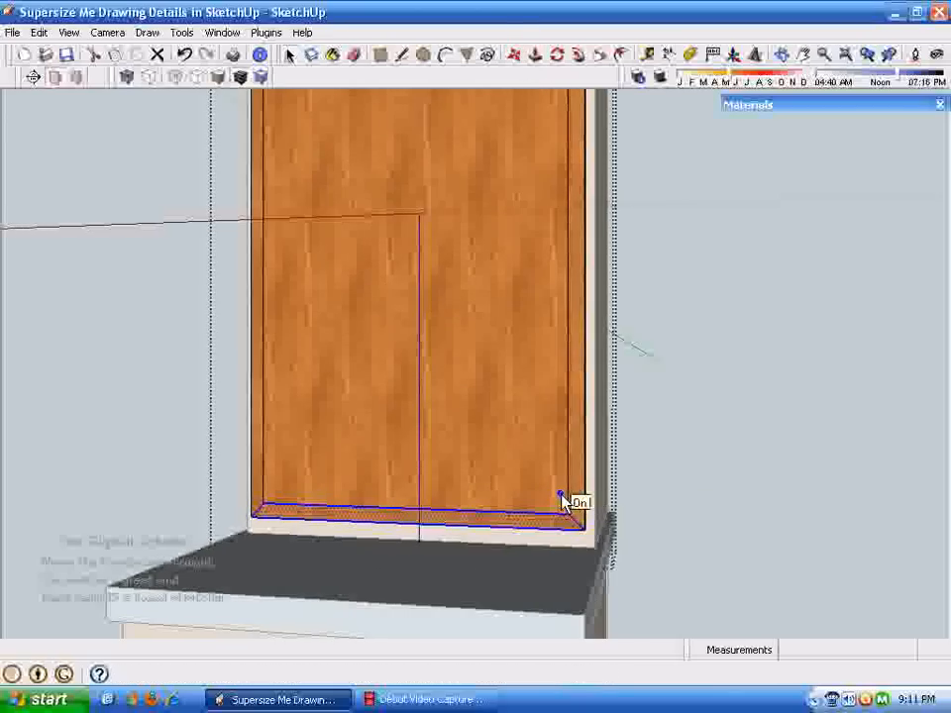
Step: Lower the door panel's whole top border 0.5 inch below the upper cabinet's top edge
{"action": "left_click", "coordinate": [537, 461]}
{"action": "middle_click_drag", "start_coordinate": [537, 470], "coordinate": [939, 368]}
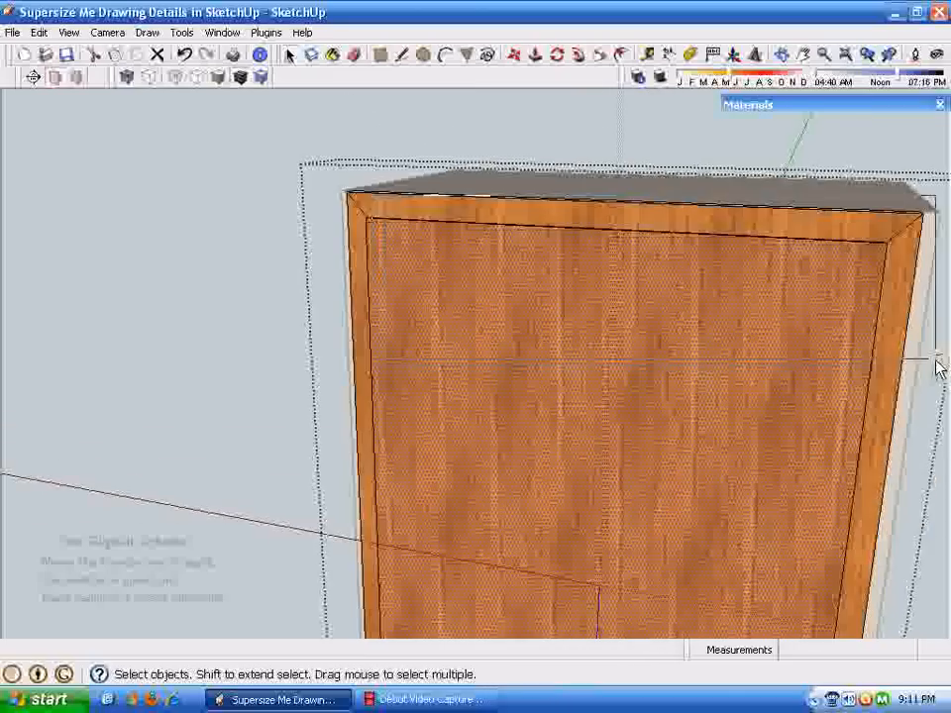
{"action": "mouse_move", "coordinate": [936, 360]}
{"action": "left_mouse_down"}
{"action": "mouse_move", "coordinate": [900, 364]}
{"action": "mouse_move", "coordinate": [891, 389]}
{"action": "left_mouse_up"}
{"action": "mouse_move", "coordinate": [241, 272]}
{"action": "left_mouse_down"}
{"action": "mouse_move", "coordinate": [771, 528]}
{"action": "mouse_move", "coordinate": [886, 527]}
{"action": "left_mouse_up"}
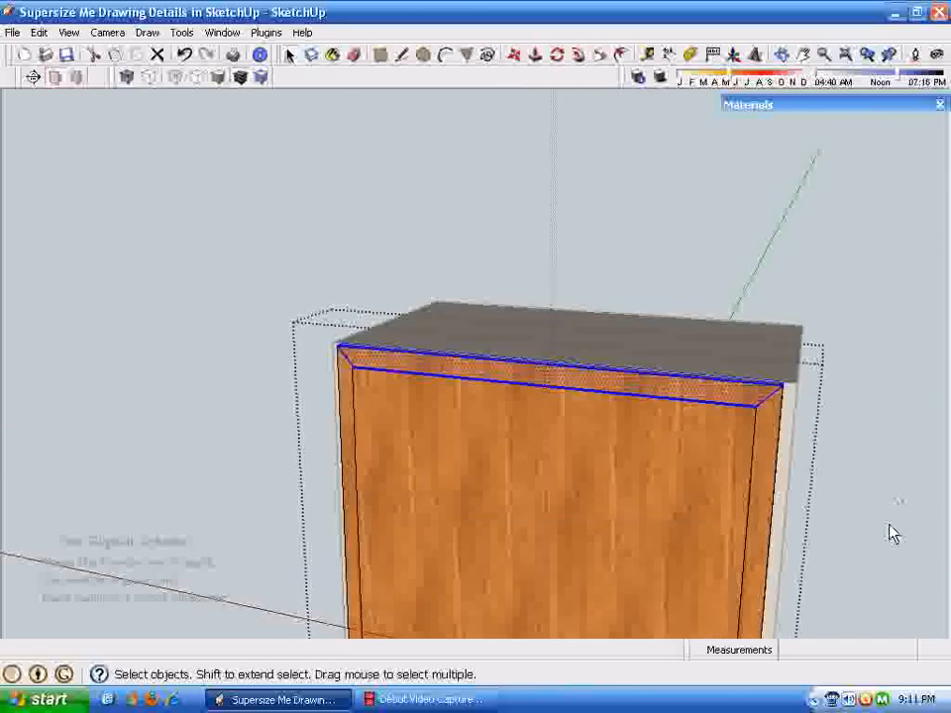
{"action": "middle_click_drag", "start_coordinate": [889, 526], "coordinate": [555, 178]}
{"action": "left_click", "coordinate": [515, 56]}
{"action": "scroll", "coordinate": [604, 515], "scroll_direction": "up", "scroll_amount": 1}
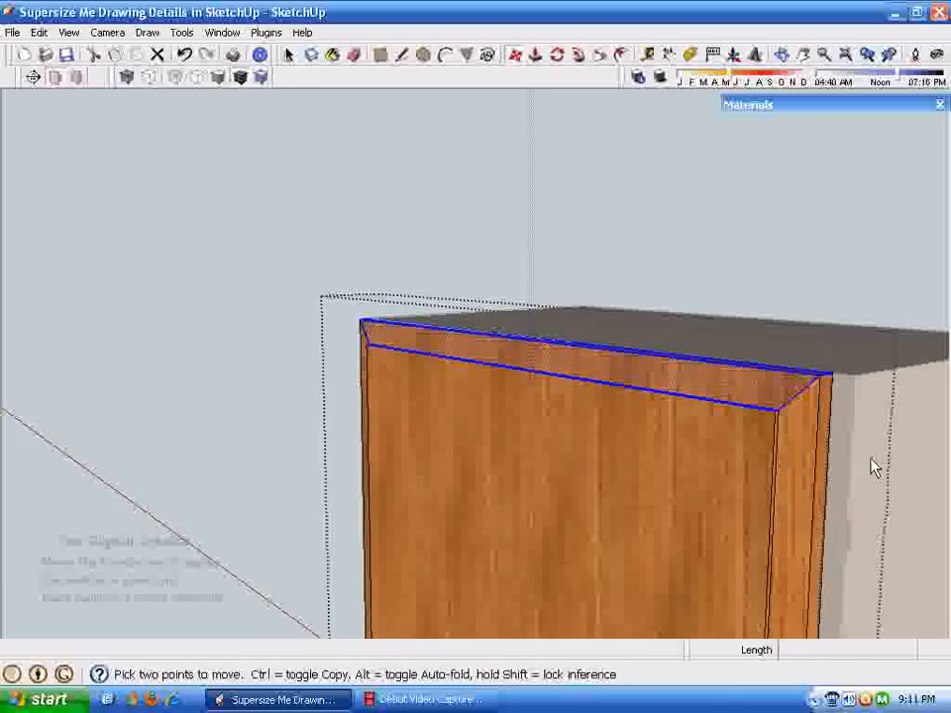
{"action": "left_click", "coordinate": [819, 380]}
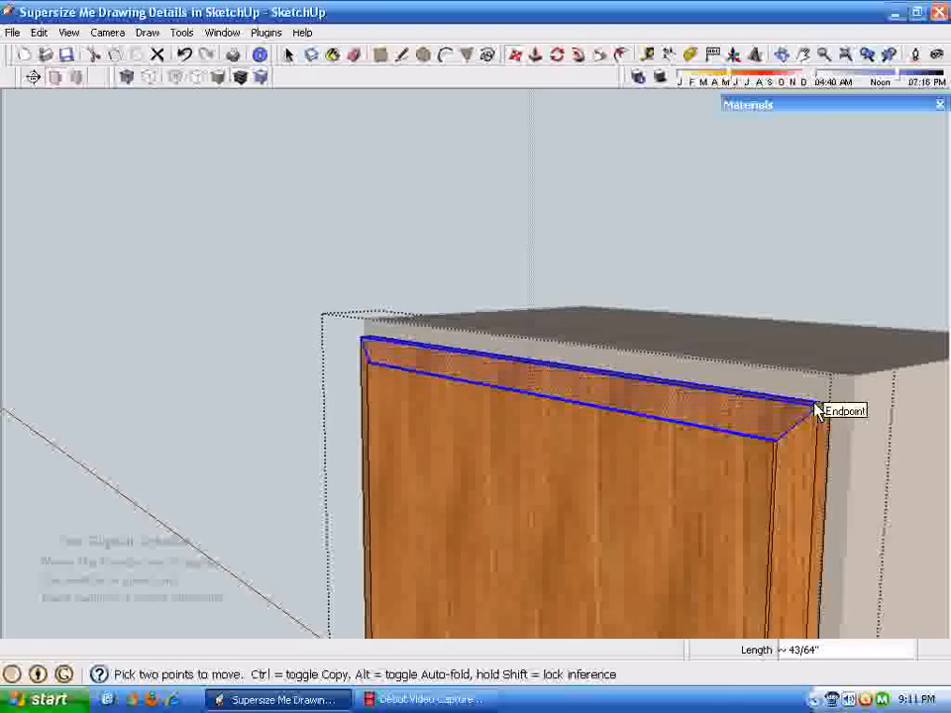
{"action": "type", "text": ".5"}
{"action": "key", "text": "Return"}
{"action": "key", "text": "space"}
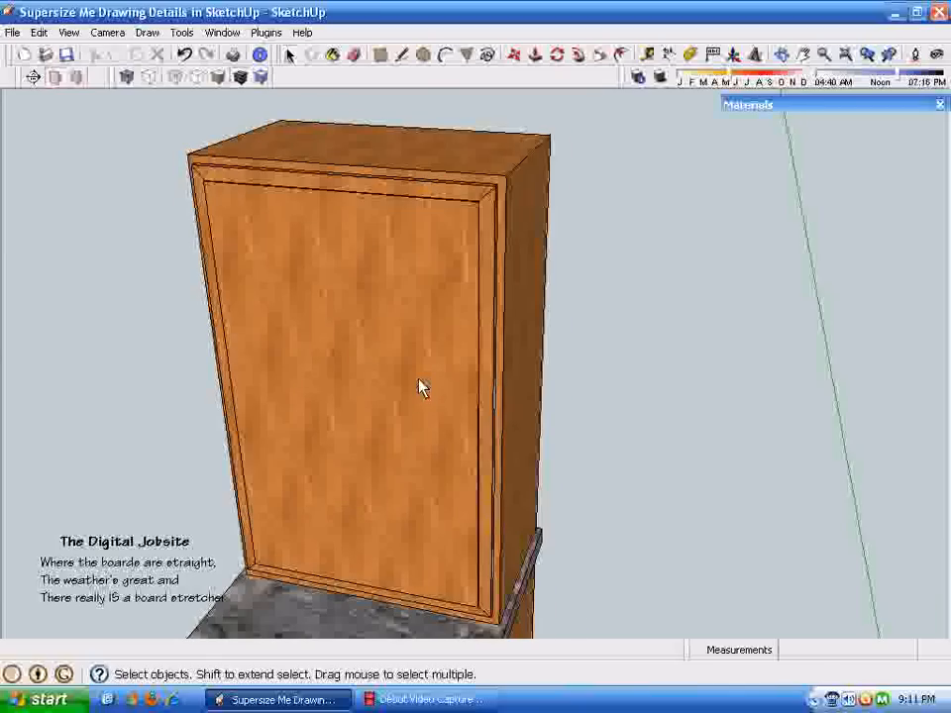
Step: Try scaling the whole door group to about 2.13 times its width along the red axis, and undo it
{"action": "double_click", "coordinate": [421, 387]}
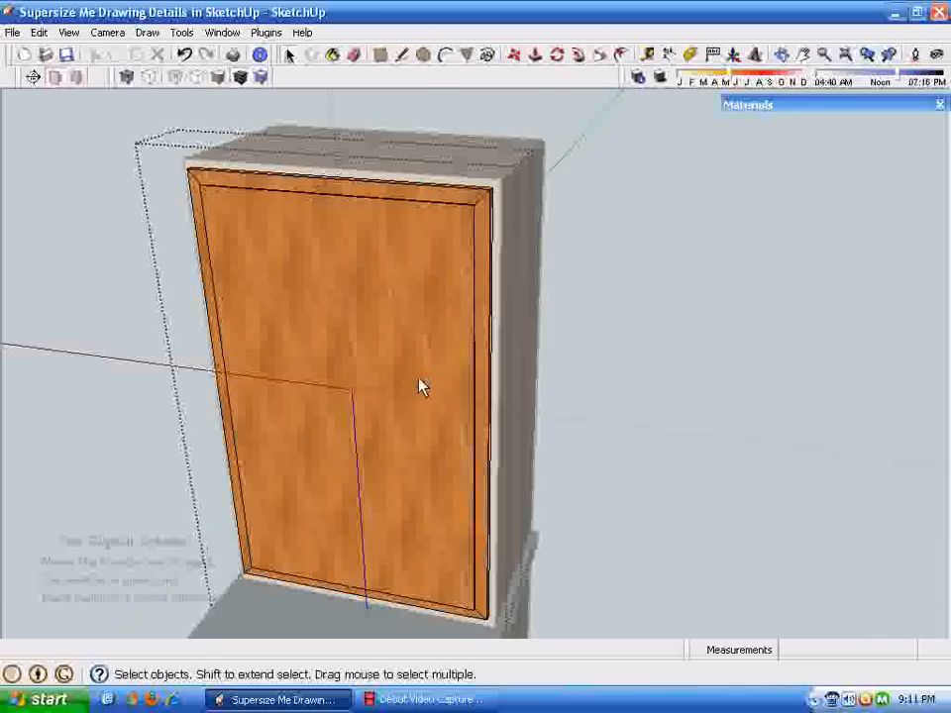
{"action": "left_click", "coordinate": [62, 294]}
{"action": "left_click", "coordinate": [402, 293]}
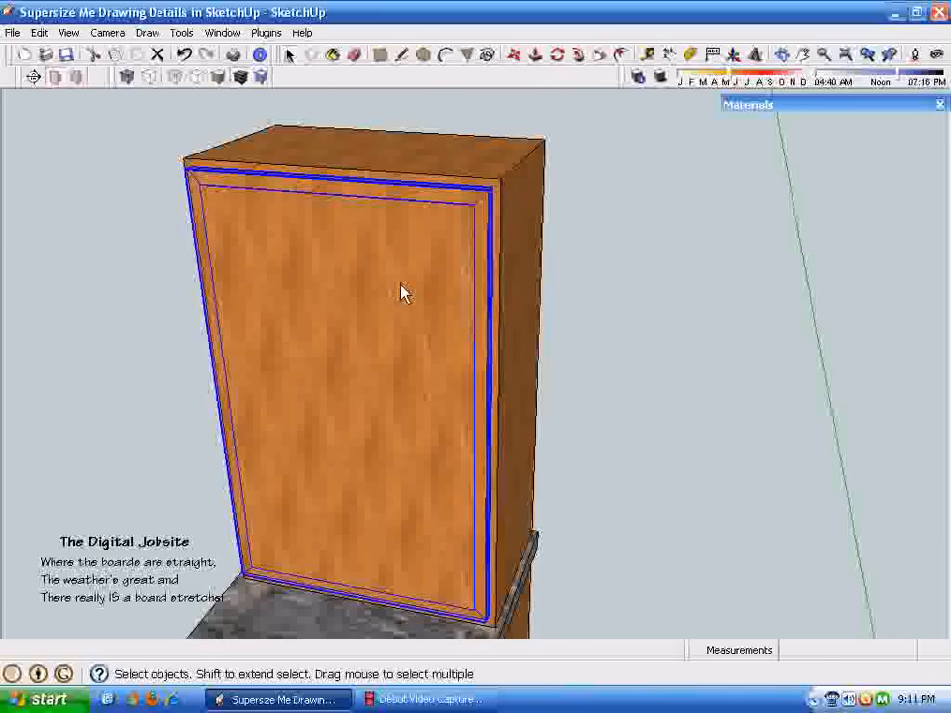
{"action": "left_click", "coordinate": [601, 55]}
{"action": "scroll", "coordinate": [531, 568], "scroll_direction": "up", "scroll_amount": 6}
{"action": "scroll", "coordinate": [581, 624], "scroll_direction": "up", "scroll_amount": 4}
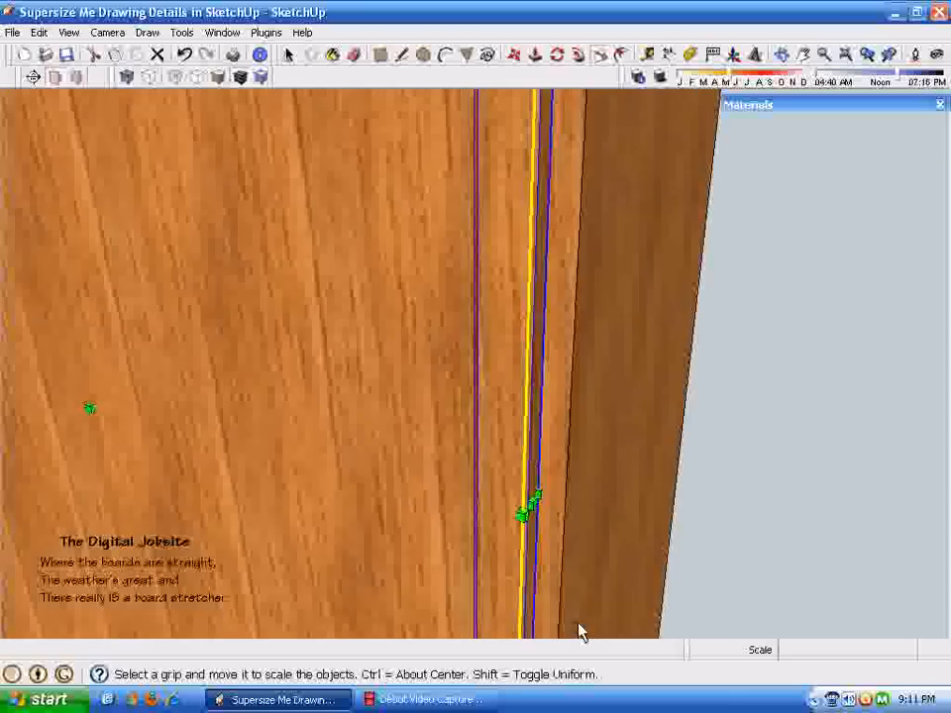
{"action": "left_click", "coordinate": [587, 494]}
{"action": "scroll", "coordinate": [694, 497], "scroll_direction": "down", "scroll_amount": 4}
{"action": "scroll", "coordinate": [696, 498], "scroll_direction": "down", "scroll_amount": 4}
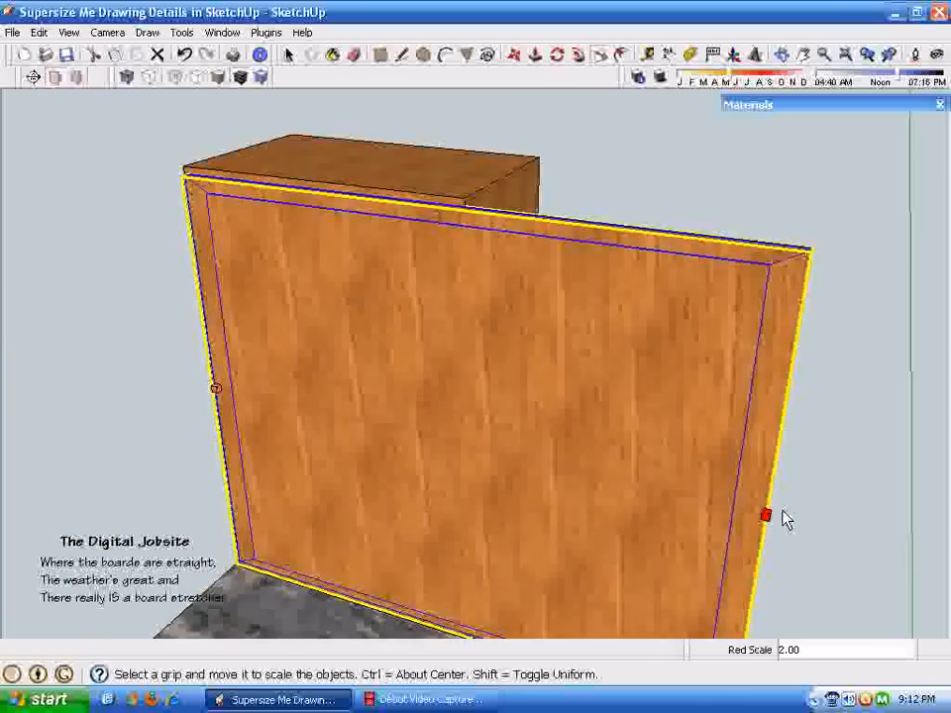
{"action": "scroll", "coordinate": [813, 525], "scroll_direction": "down", "scroll_amount": 2}
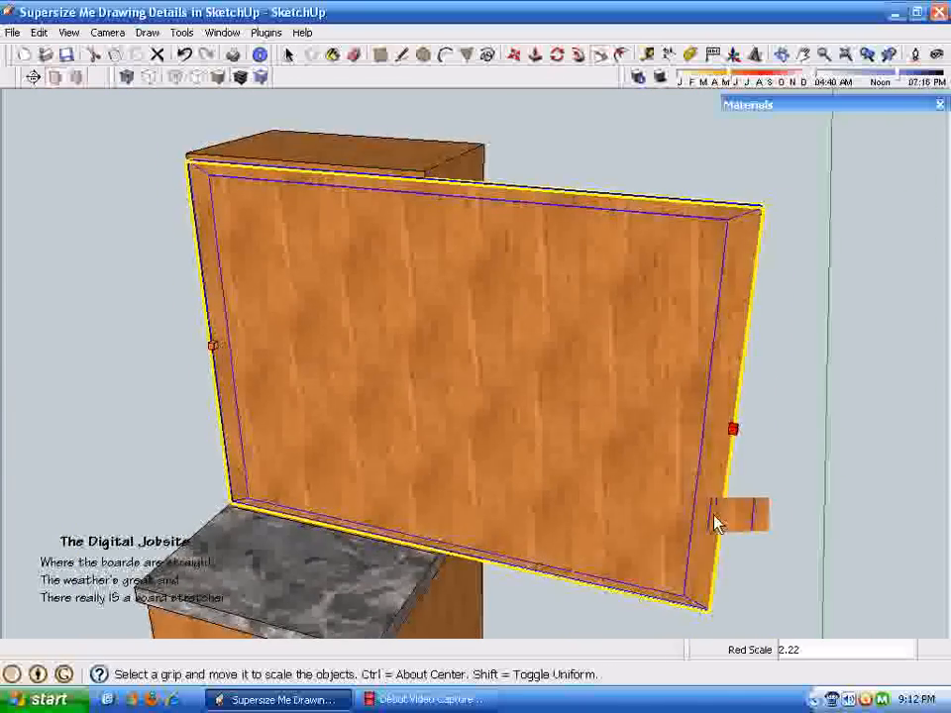
{"action": "left_click", "coordinate": [726, 495]}
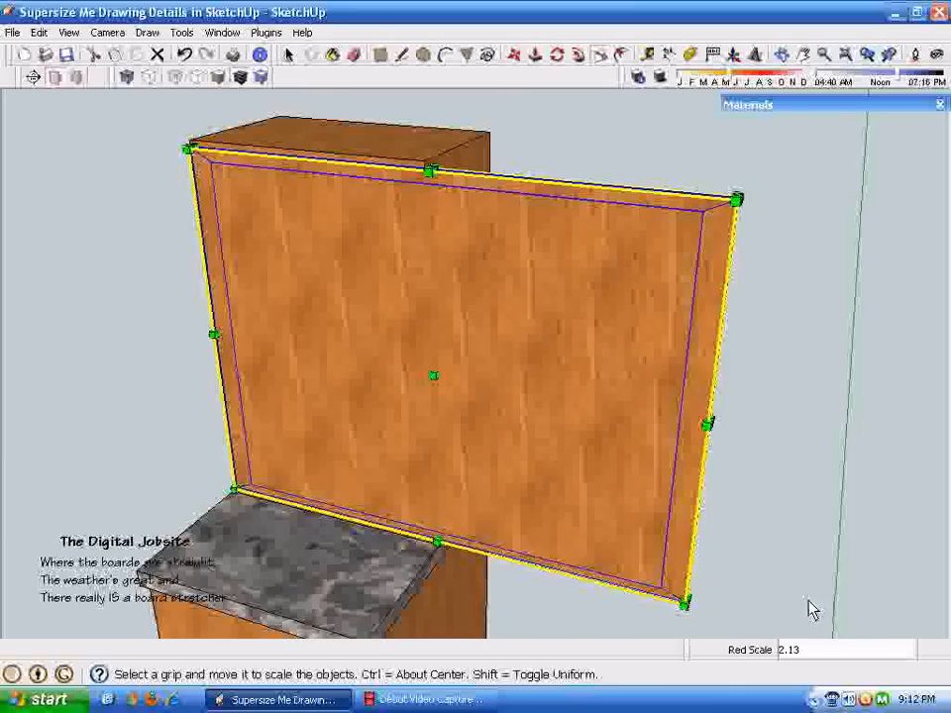
{"action": "key", "text": "ctrl+z"}
{"action": "key", "text": "space"}
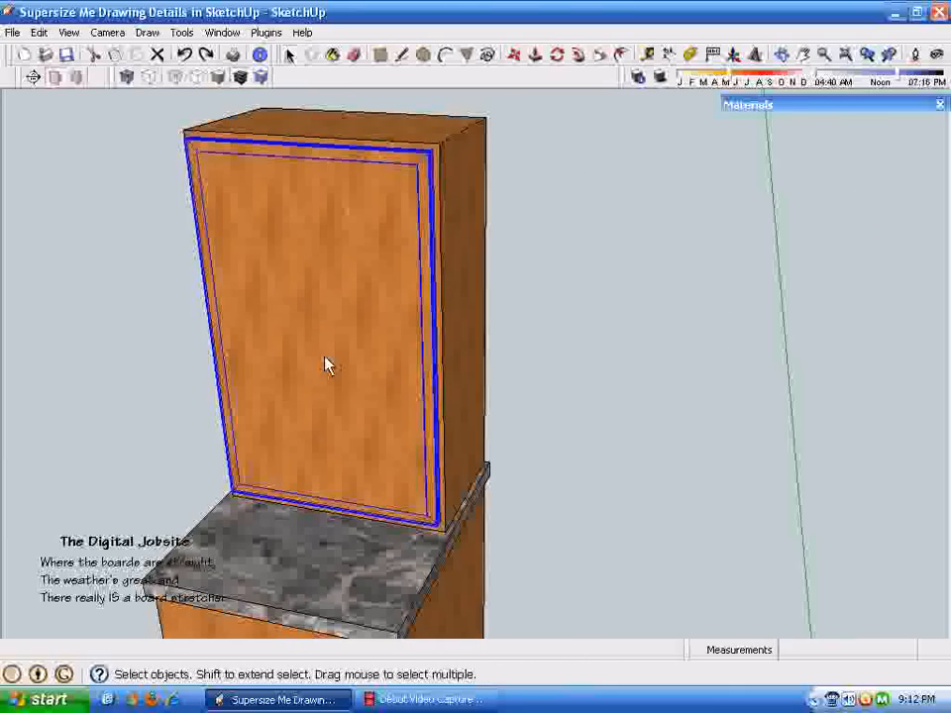
Step: Inside the door group, offset the edges of the flat centre face inward by 1 1/8 inches
{"action": "scroll", "coordinate": [414, 478], "scroll_direction": "up", "scroll_amount": 4}
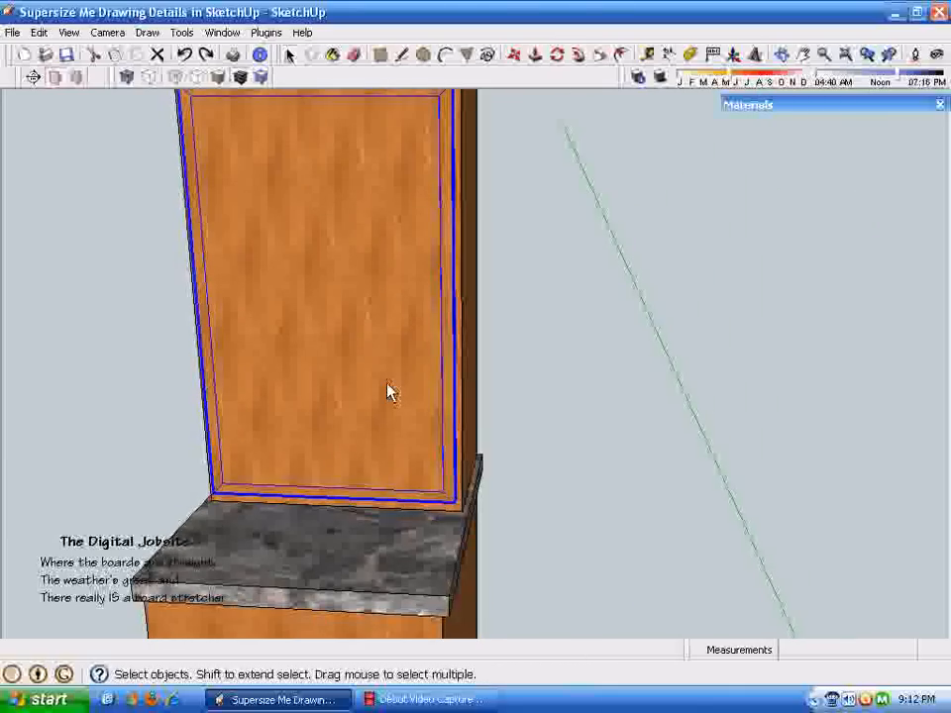
{"action": "middle_click_drag", "start_coordinate": [387, 385], "coordinate": [420, 386]}
{"action": "mouse_move", "coordinate": [477, 591]}
{"action": "middle_mouse_down"}
{"action": "mouse_move", "coordinate": [493, 598]}
{"action": "mouse_move", "coordinate": [514, 694]}
{"action": "mouse_move", "coordinate": [505, 635]}
{"action": "mouse_move", "coordinate": [472, 680]}
{"action": "mouse_move", "coordinate": [494, 374]}
{"action": "mouse_move", "coordinate": [420, 472]}
{"action": "mouse_move", "coordinate": [383, 376]}
{"action": "mouse_move", "coordinate": [342, 396]}
{"action": "mouse_move", "coordinate": [421, 446]}
{"action": "middle_mouse_up"}
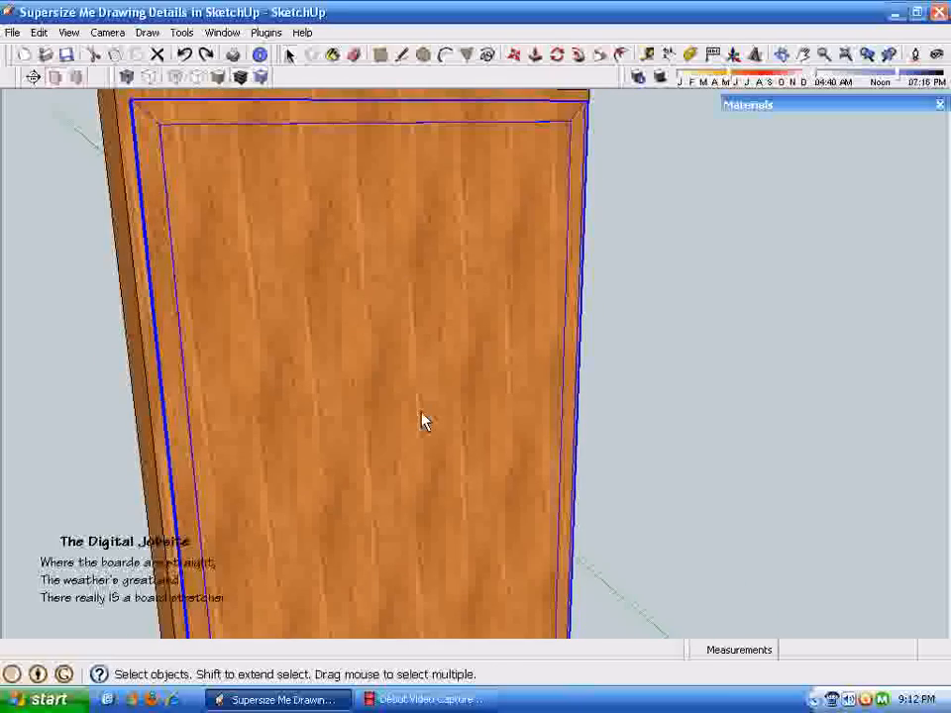
{"action": "double_click", "coordinate": [399, 362]}
{"action": "mouse_move", "coordinate": [398, 363]}
{"action": "middle_mouse_down"}
{"action": "mouse_move", "coordinate": [498, 241]}
{"action": "mouse_move", "coordinate": [554, 89]}
{"action": "mouse_move", "coordinate": [533, 383]}
{"action": "mouse_move", "coordinate": [525, 377]}
{"action": "mouse_move", "coordinate": [651, 178]}
{"action": "mouse_move", "coordinate": [503, 371]}
{"action": "middle_mouse_up"}
{"action": "double_click", "coordinate": [504, 371]}
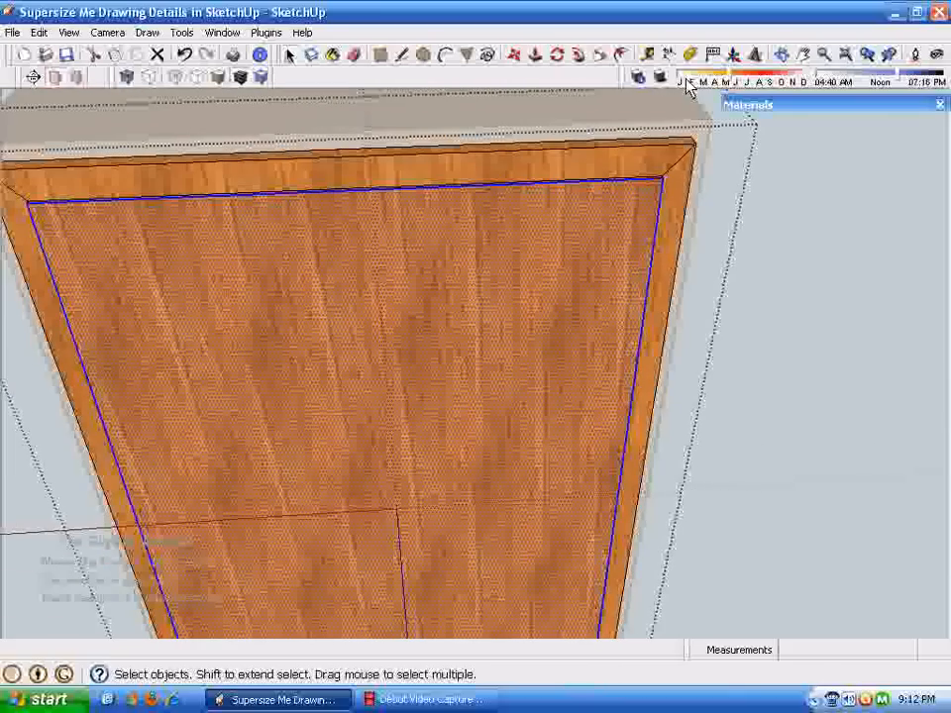
{"action": "left_click", "coordinate": [622, 56]}
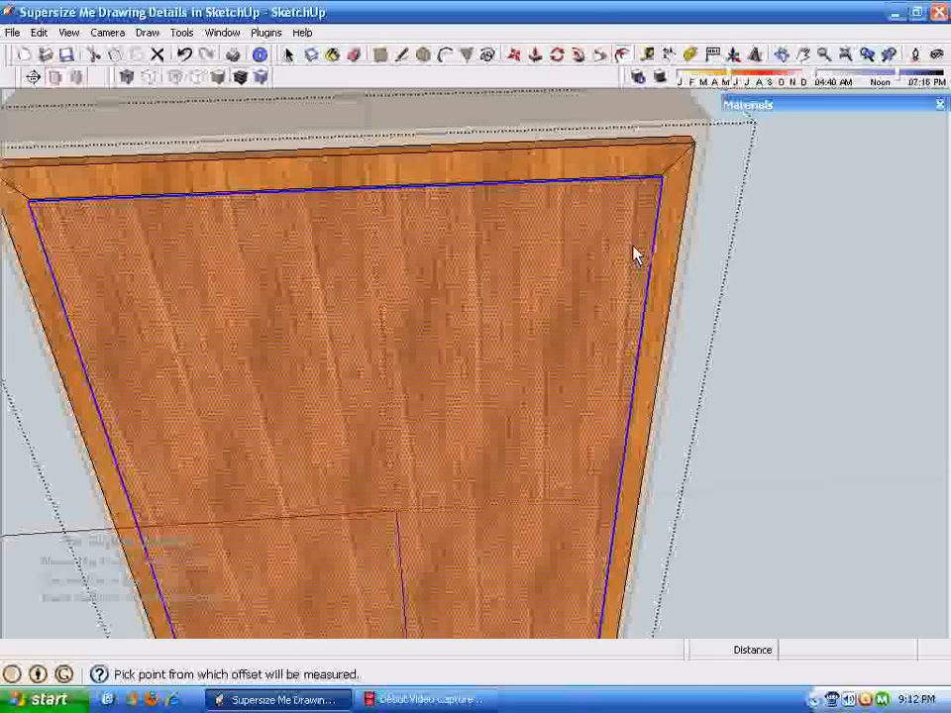
{"action": "left_click", "coordinate": [643, 252]}
{"action": "left_click", "coordinate": [606, 270]}
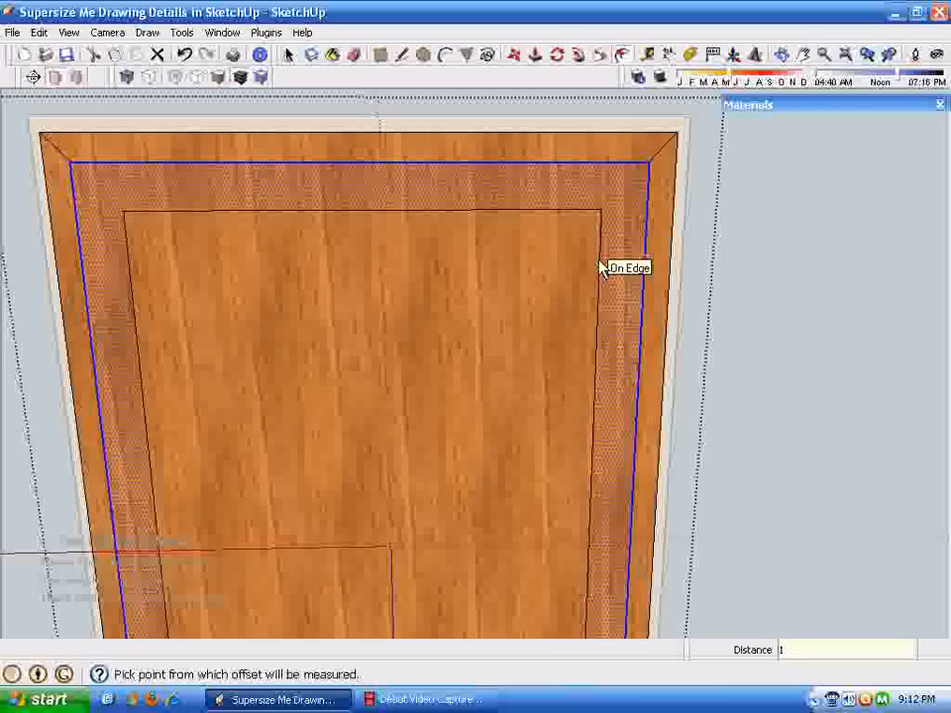
{"action": "scroll", "coordinate": [601, 269], "scroll_direction": "down", "scroll_amount": 3}
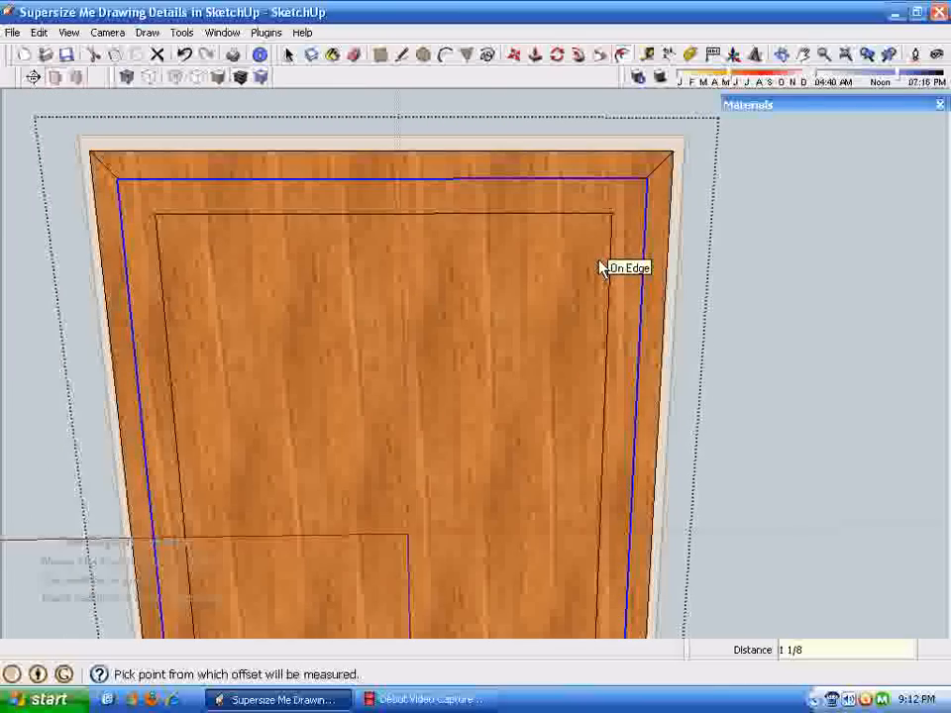
{"action": "key", "text": "space"}
Step: Push the inner offset rectangle back into the door to form a recessed centre panel
{"action": "middle_click_drag", "start_coordinate": [615, 325], "coordinate": [541, 58]}
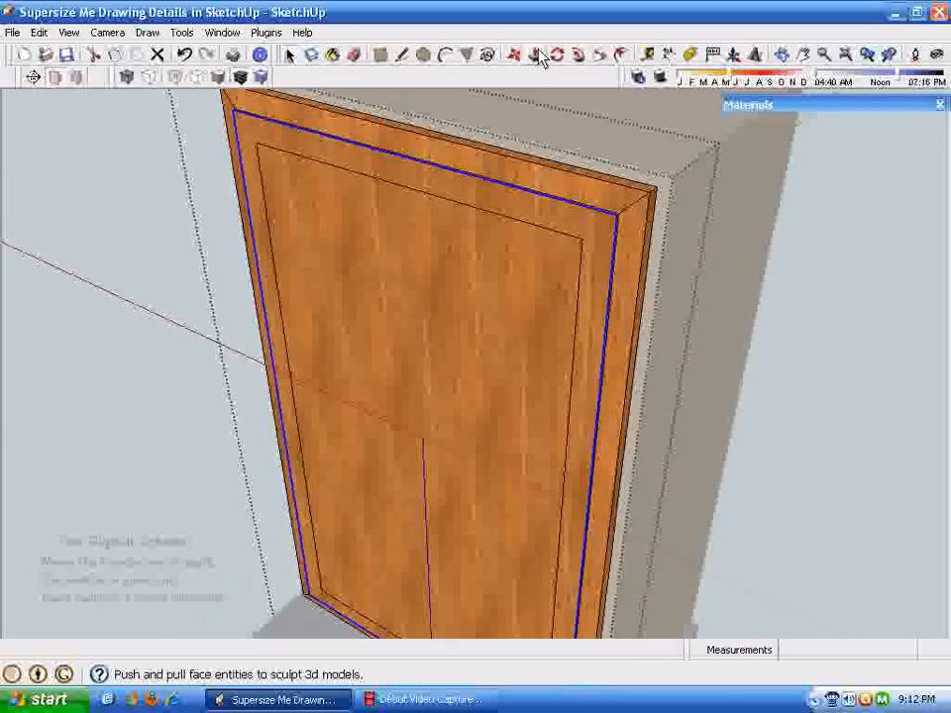
{"action": "left_click", "coordinate": [535, 54]}
{"action": "left_click", "coordinate": [481, 300]}
{"action": "left_click", "coordinate": [486, 304]}
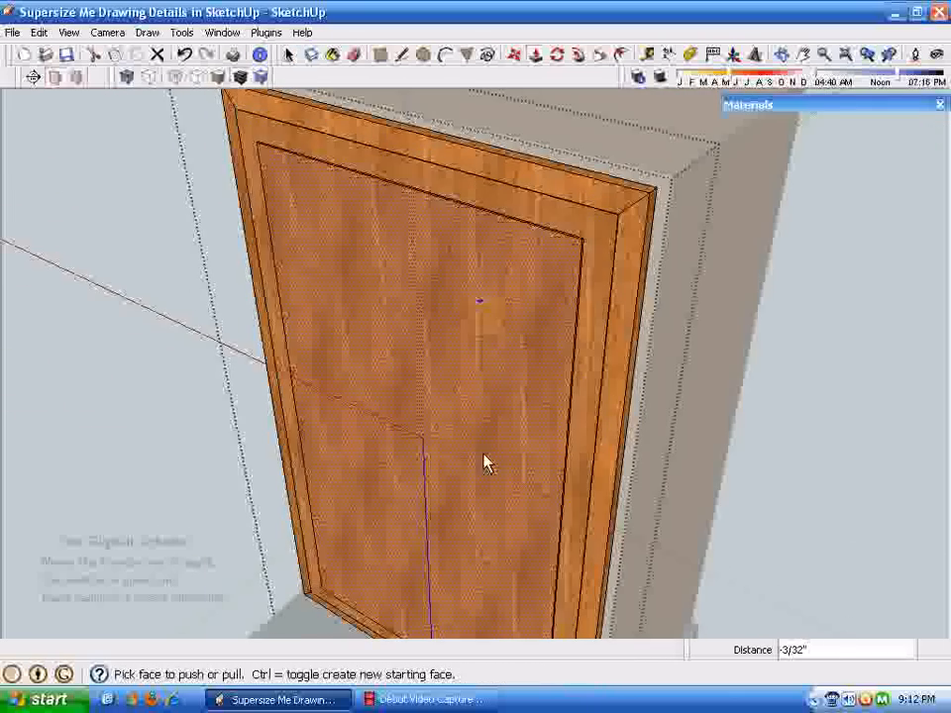
{"action": "left_click", "coordinate": [448, 341]}
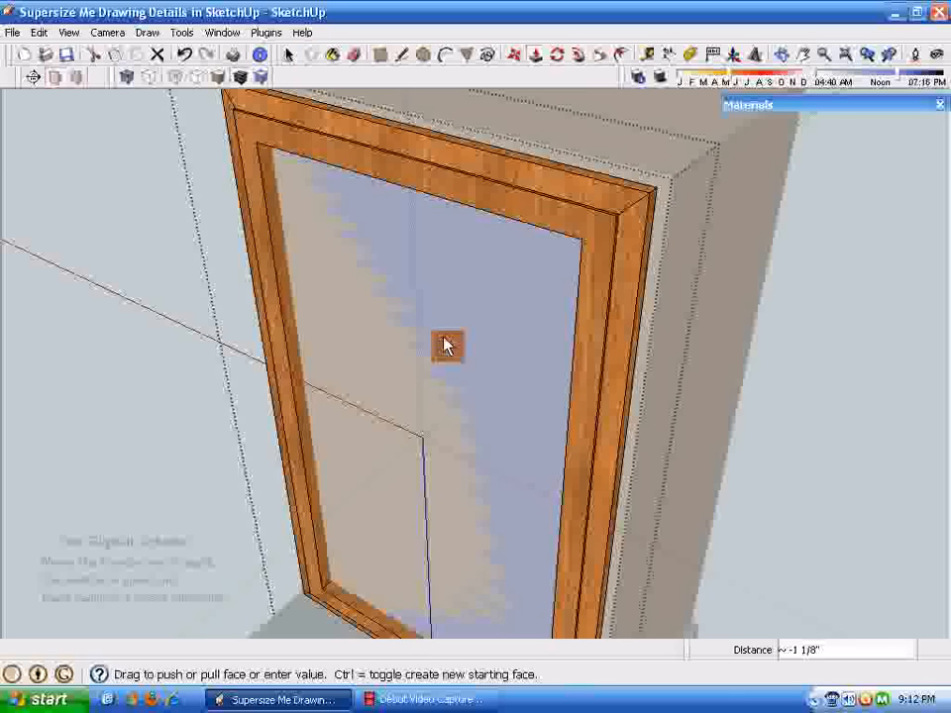
{"action": "left_click", "coordinate": [428, 358]}
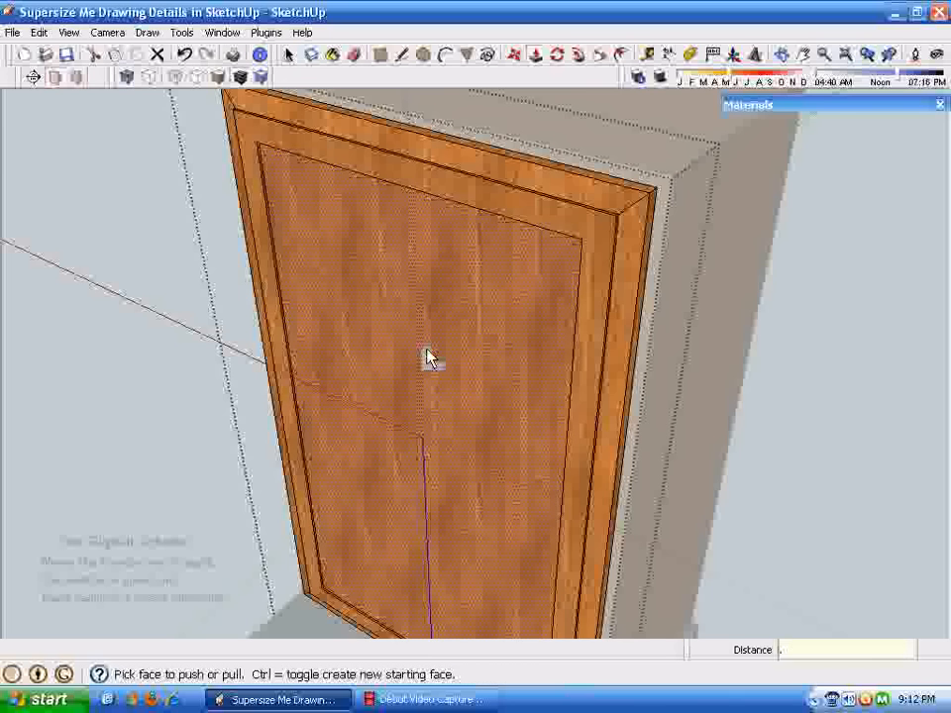
{"action": "key", "text": "Return"}
{"action": "key", "text": "space"}
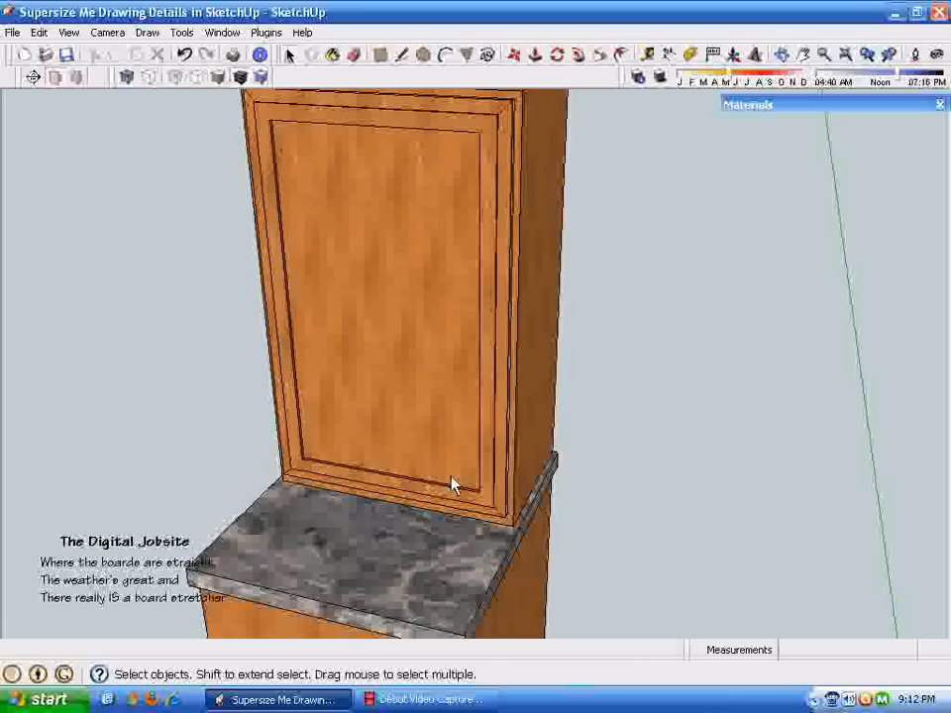
Step: Look over the upper cabinet's recessed-panel door from the front and above
{"action": "left_click", "coordinate": [456, 487]}
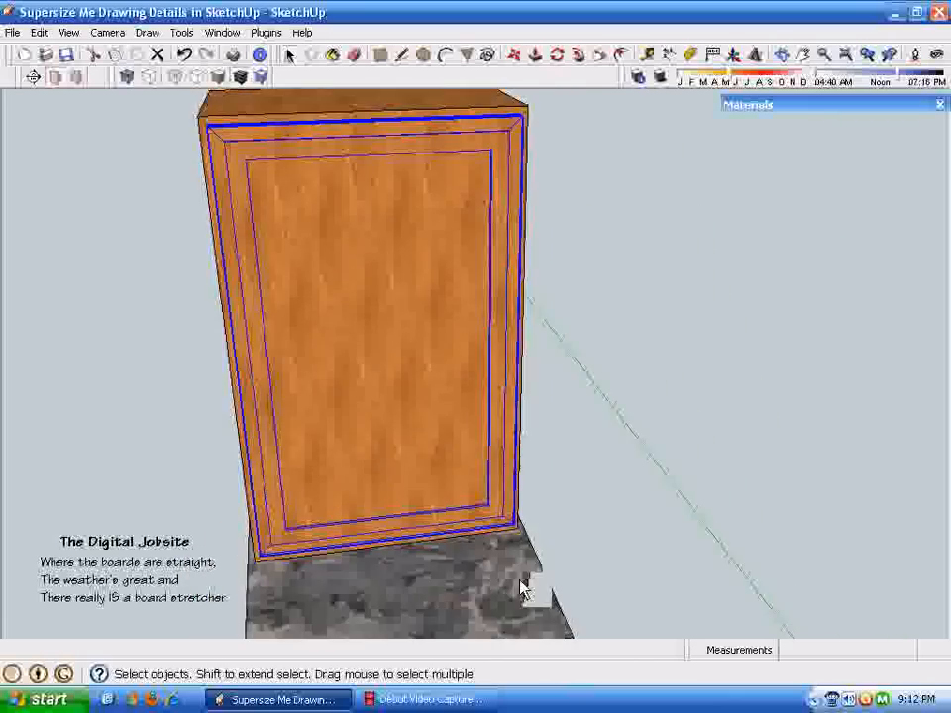
{"action": "middle_click_drag", "start_coordinate": [520, 580], "coordinate": [496, 532]}
{"action": "scroll", "coordinate": [418, 352], "scroll_direction": "up", "scroll_amount": 2}
{"action": "mouse_move", "coordinate": [418, 352]}
{"action": "middle_mouse_down"}
{"action": "mouse_move", "coordinate": [412, 484]}
{"action": "mouse_move", "coordinate": [440, 477]}
{"action": "mouse_move", "coordinate": [526, 416]}
{"action": "mouse_move", "coordinate": [486, 531]}
{"action": "mouse_move", "coordinate": [525, 639]}
{"action": "mouse_move", "coordinate": [548, 559]}
{"action": "mouse_move", "coordinate": [585, 592]}
{"action": "mouse_move", "coordinate": [573, 674]}
{"action": "mouse_move", "coordinate": [570, 622]}
{"action": "mouse_move", "coordinate": [539, 609]}
{"action": "mouse_move", "coordinate": [509, 620]}
{"action": "mouse_move", "coordinate": [516, 526]}
{"action": "mouse_move", "coordinate": [478, 408]}
{"action": "mouse_move", "coordinate": [467, 489]}
{"action": "mouse_move", "coordinate": [463, 446]}
{"action": "mouse_move", "coordinate": [669, 442]}
{"action": "mouse_move", "coordinate": [421, 393]}
{"action": "mouse_move", "coordinate": [420, 451]}
{"action": "mouse_move", "coordinate": [434, 440]}
{"action": "middle_mouse_up"}
{"action": "scroll", "coordinate": [416, 391], "scroll_direction": "up", "scroll_amount": 3}
{"action": "triple_click", "coordinate": [416, 393]}
{"action": "left_click", "coordinate": [832, 468]}
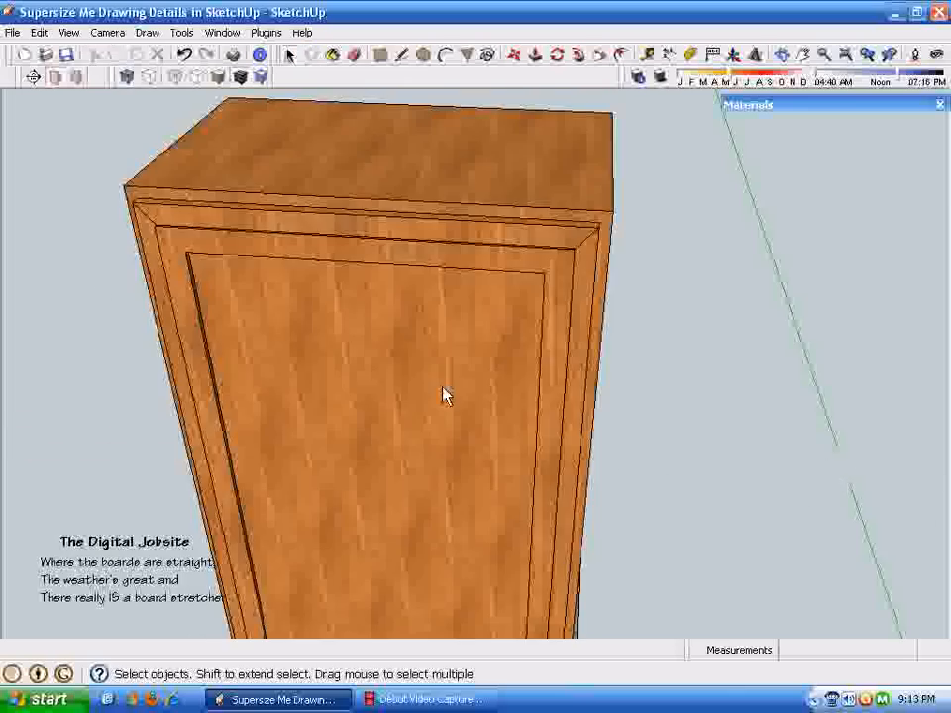
Step: Inside the upper door group, select the whole right border, including its mitred faces and the recess edge
{"action": "triple_click", "coordinate": [390, 330]}
{"action": "scroll", "coordinate": [396, 337], "scroll_direction": "up", "scroll_amount": 2}
{"action": "middle_click_drag", "start_coordinate": [505, 368], "coordinate": [450, 295]}
{"action": "left_click", "coordinate": [467, 192]}
{"action": "scroll", "coordinate": [467, 188], "scroll_direction": "down", "scroll_amount": 4}
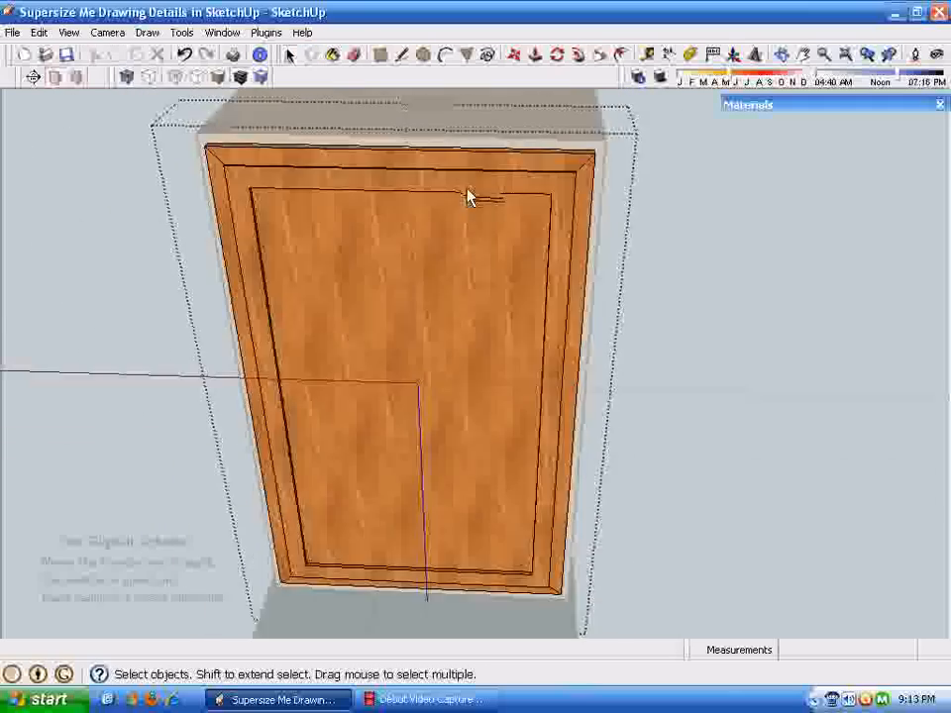
{"action": "left_click_drag", "start_coordinate": [456, 116], "coordinate": [598, 568]}
{"action": "scroll", "coordinate": [599, 568], "scroll_direction": "up", "scroll_amount": 1}
{"action": "middle_click_drag", "start_coordinate": [598, 568], "coordinate": [606, 437]}
{"action": "scroll", "coordinate": [555, 233], "scroll_direction": "up", "scroll_amount": 2}
{"action": "scroll", "coordinate": [560, 121], "scroll_direction": "up", "scroll_amount": 2}
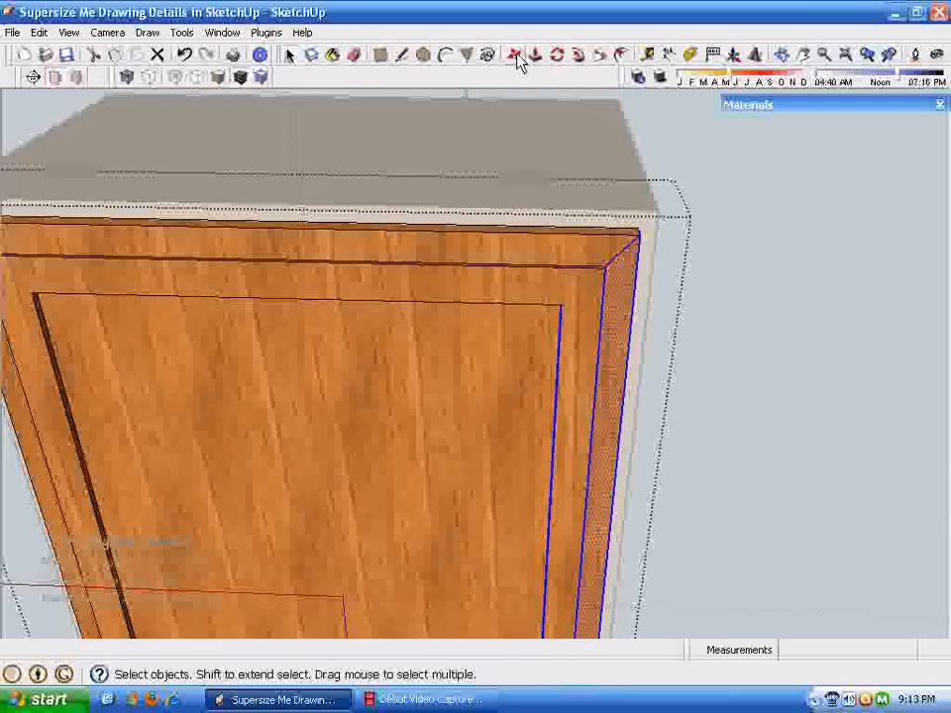
Step: Move the selected right border 9 1/2 inches inward along the red axis to the midpoint of the cabinet's width
{"action": "left_click", "coordinate": [516, 55]}
{"action": "middle_click_drag", "start_coordinate": [649, 224], "coordinate": [671, 260]}
{"action": "left_click", "coordinate": [649, 242]}
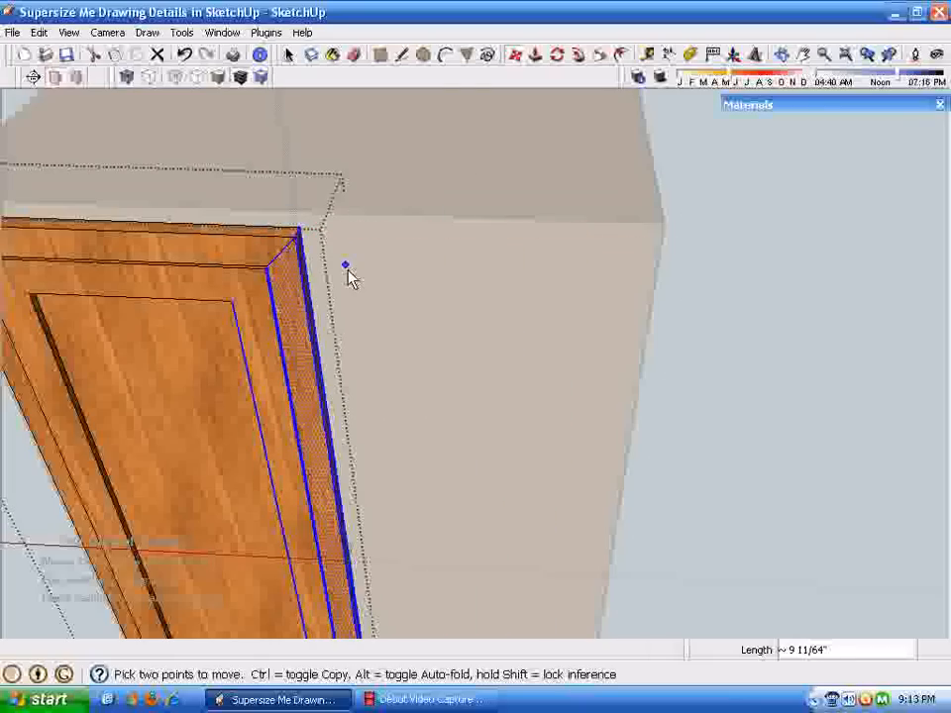
{"action": "key", "text": "ctrl+z"}
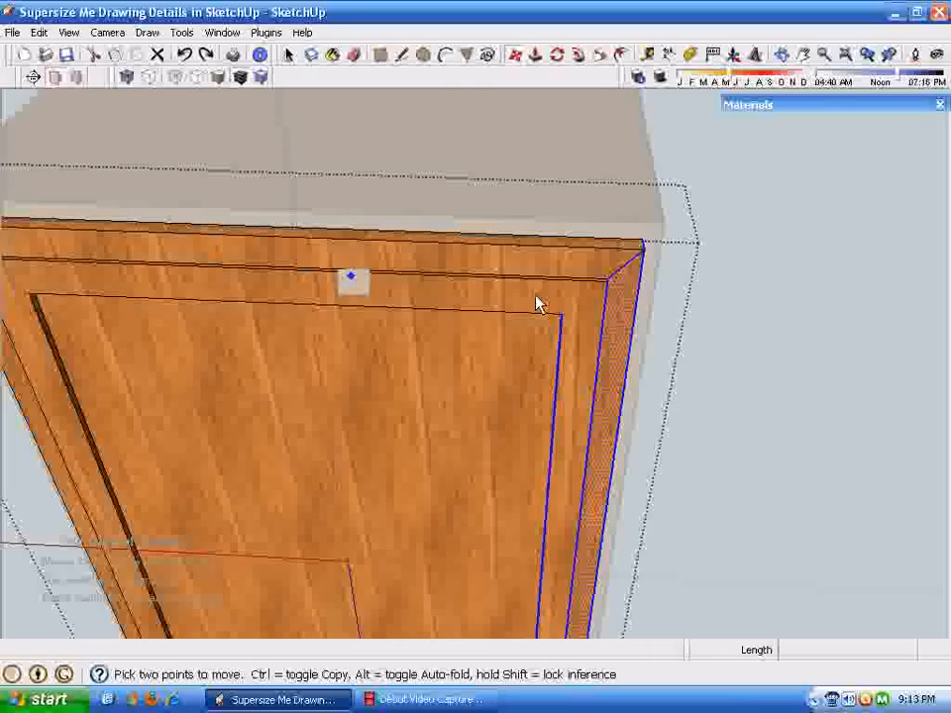
{"action": "left_click", "coordinate": [648, 245]}
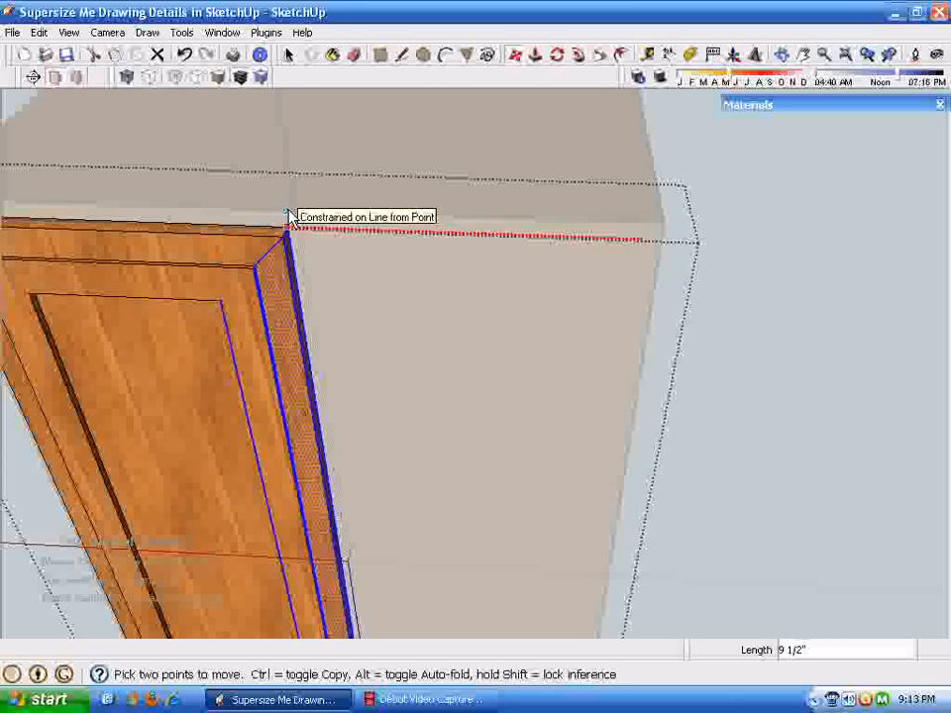
{"action": "left_click", "coordinate": [290, 223]}
Step: Move the same border a small fraction of an inch further inward from the cabinet's centreline and leave the door group
{"action": "middle_click_drag", "start_coordinate": [421, 374], "coordinate": [515, 428]}
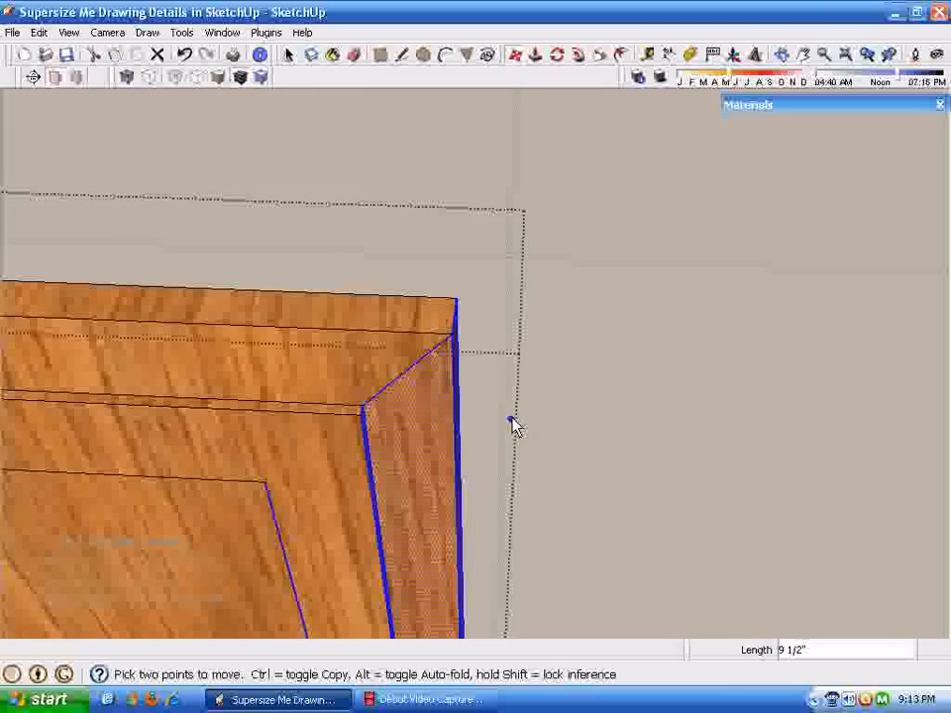
{"action": "left_click", "coordinate": [454, 304]}
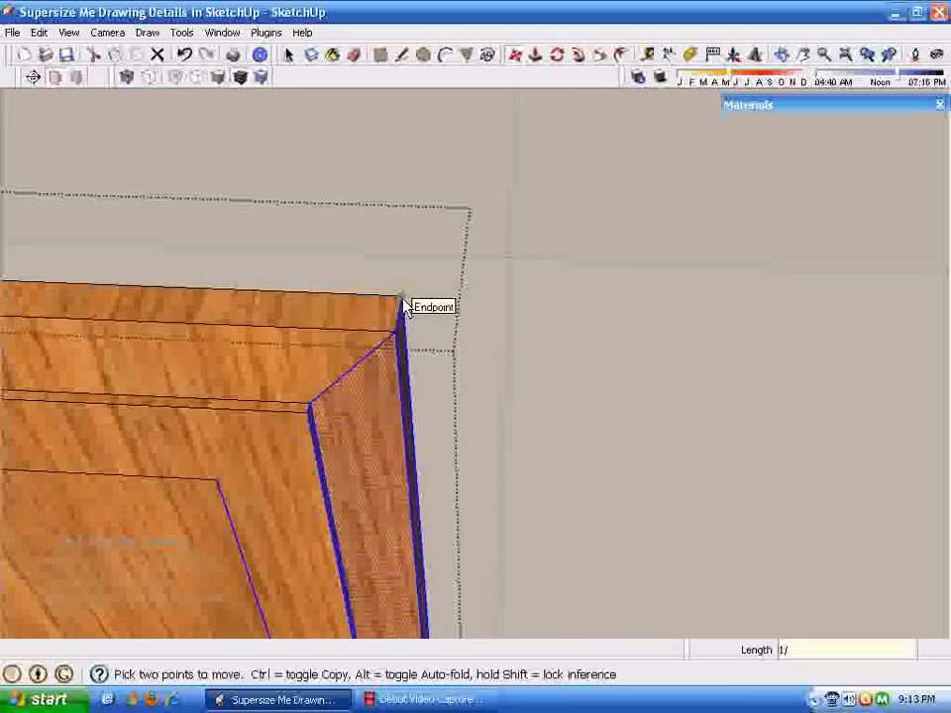
{"action": "middle_click_drag", "start_coordinate": [401, 297], "coordinate": [448, 495]}
{"action": "key", "text": "space"}
{"action": "scroll", "coordinate": [429, 478], "scroll_direction": "down", "scroll_amount": 6}
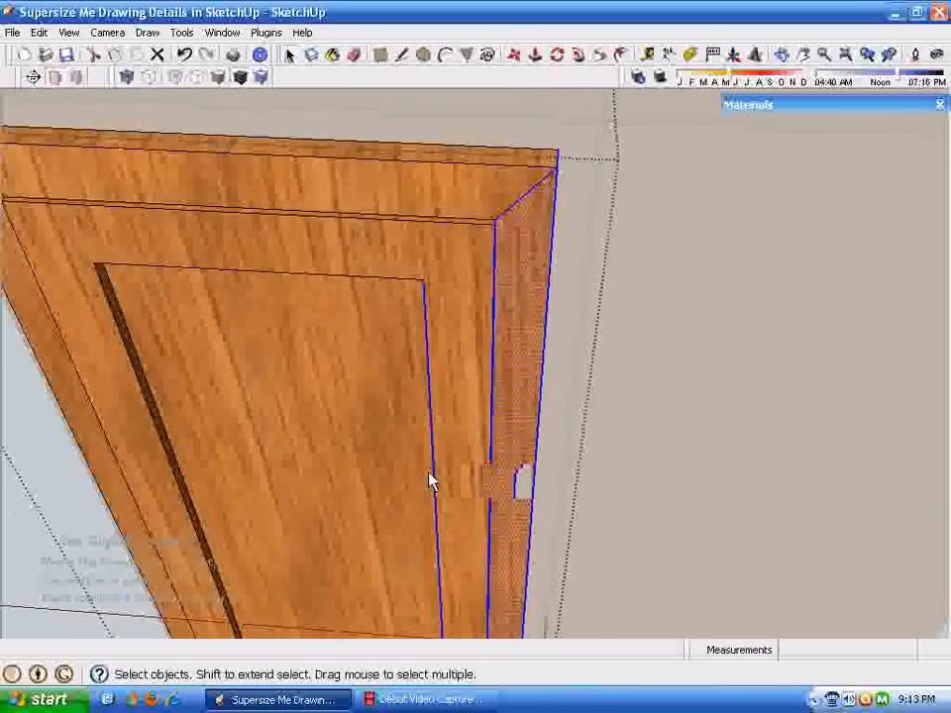
{"action": "scroll", "coordinate": [203, 182], "scroll_direction": "down", "scroll_amount": 3}
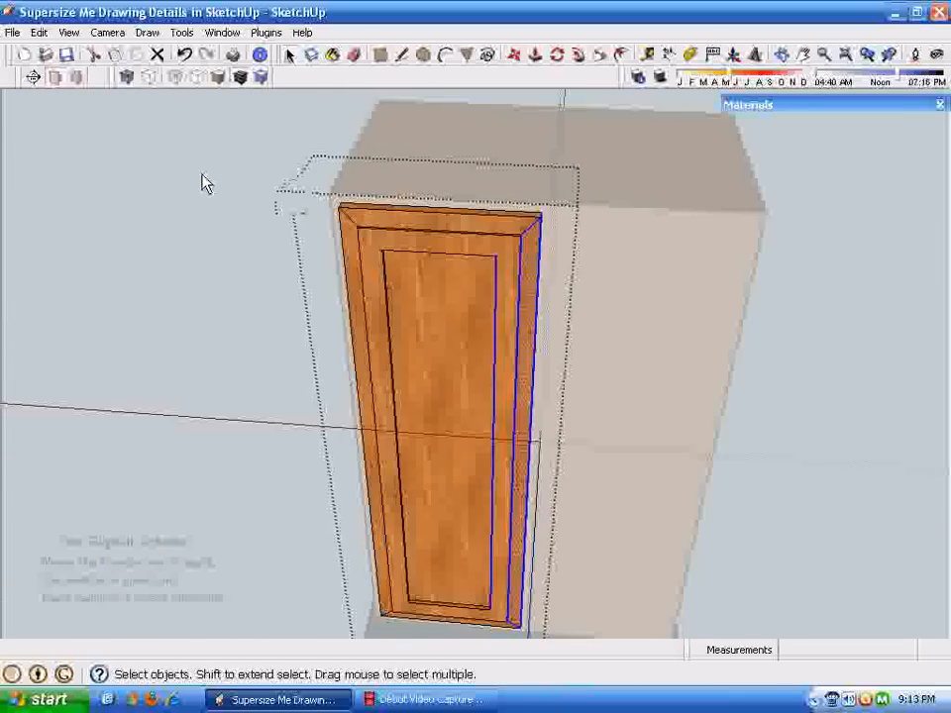
{"action": "left_click_drag", "start_coordinate": [296, 170], "coordinate": [607, 646]}
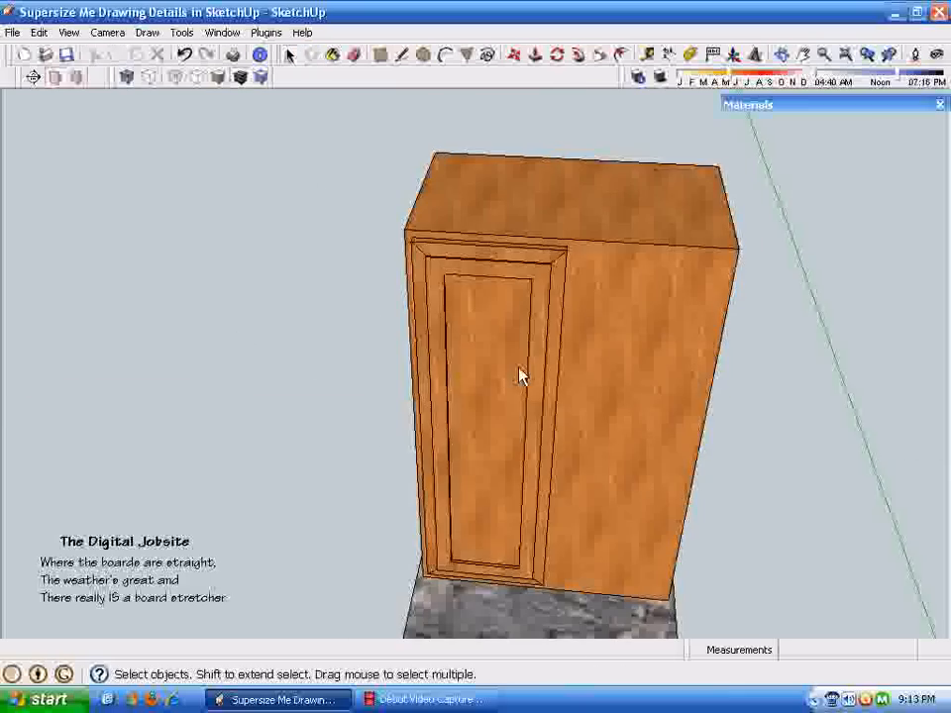
Step: Copy the narrowed door group 9 7/16 inches along the red axis so the copy sits against the original's right edge
{"action": "left_click", "coordinate": [521, 377]}
{"action": "scroll", "coordinate": [267, 142], "scroll_direction": "up", "scroll_amount": 6}
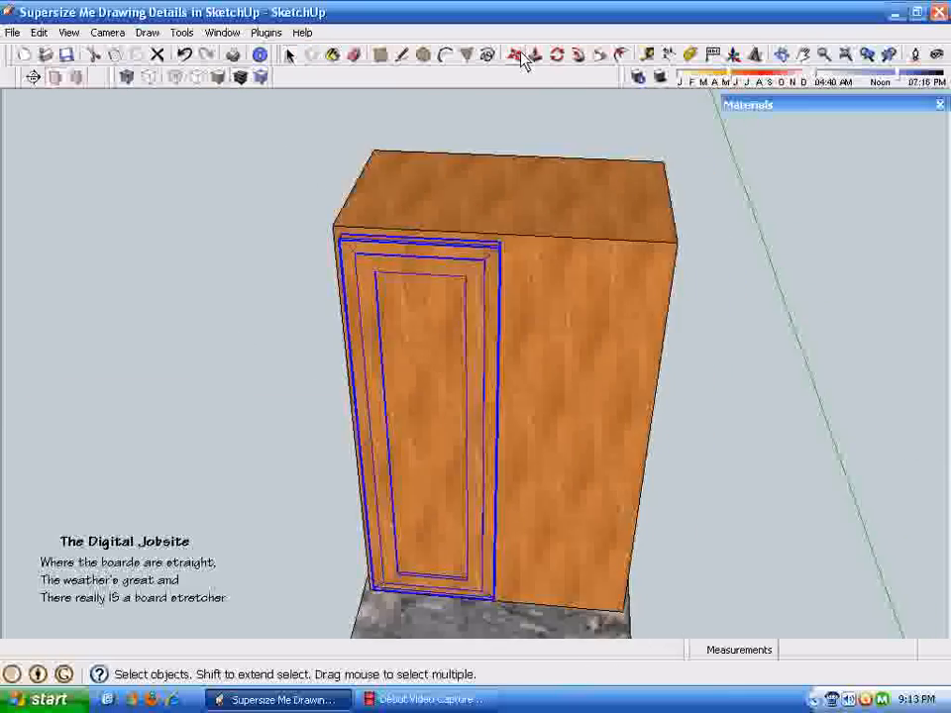
{"action": "key", "text": "m"}
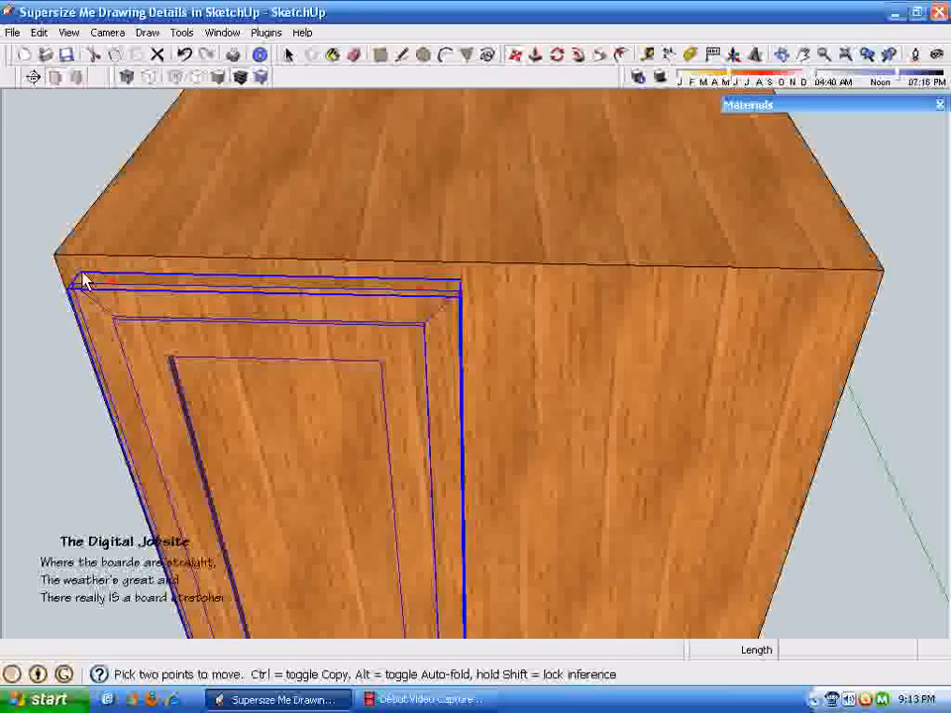
{"action": "key", "text": "ctrl"}
{"action": "left_click", "coordinate": [85, 280]}
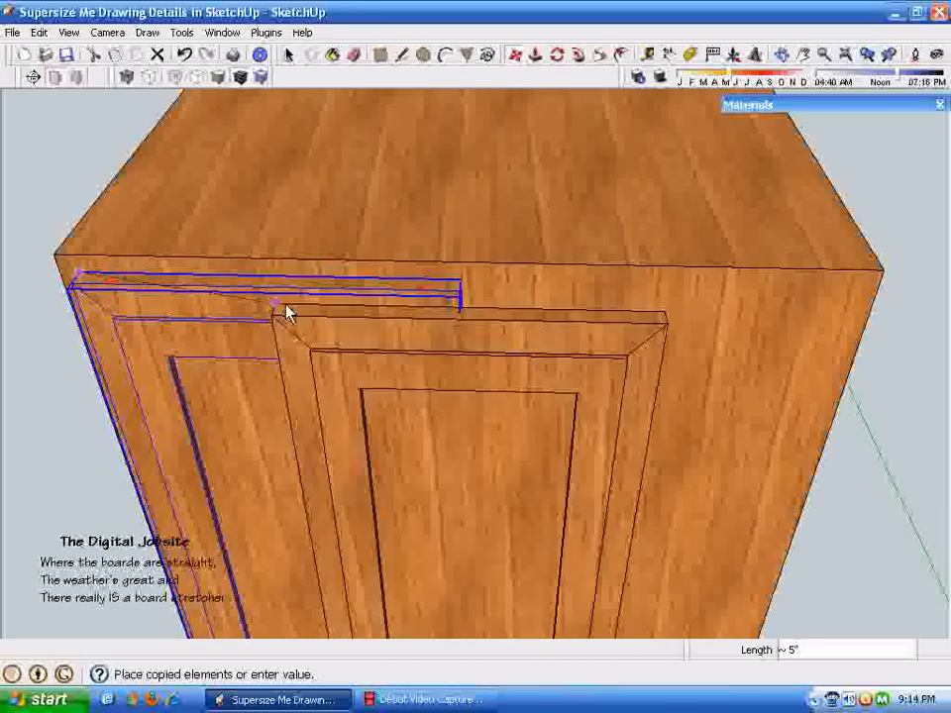
{"action": "left_click", "coordinate": [459, 286]}
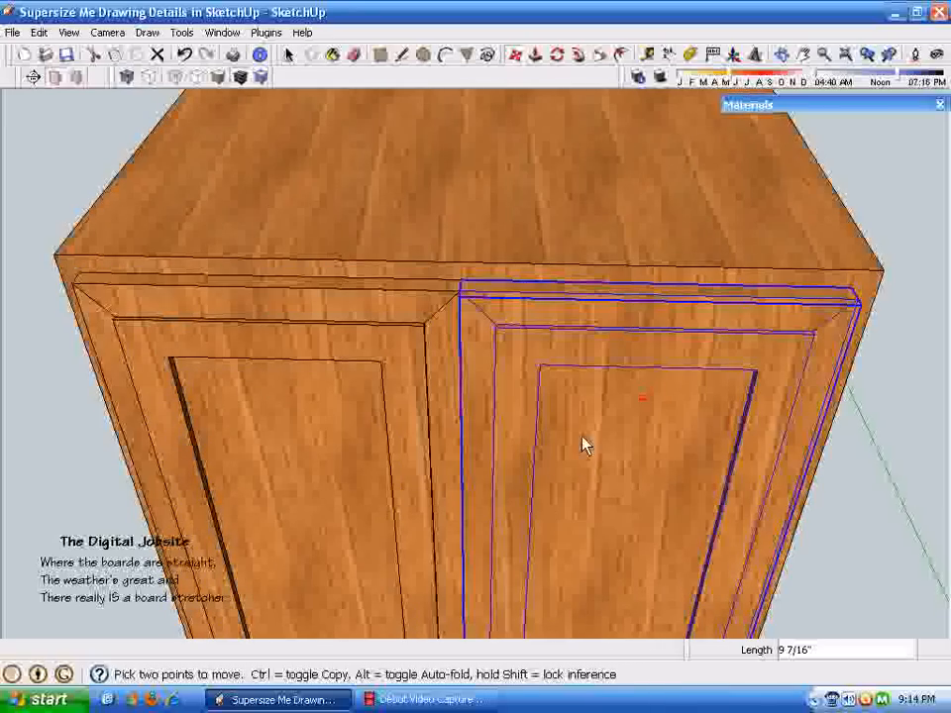
Step: Move the copied door 1/8 inch away from the original to leave a gap between the pair, and deselect it
{"action": "left_click", "coordinate": [463, 281]}
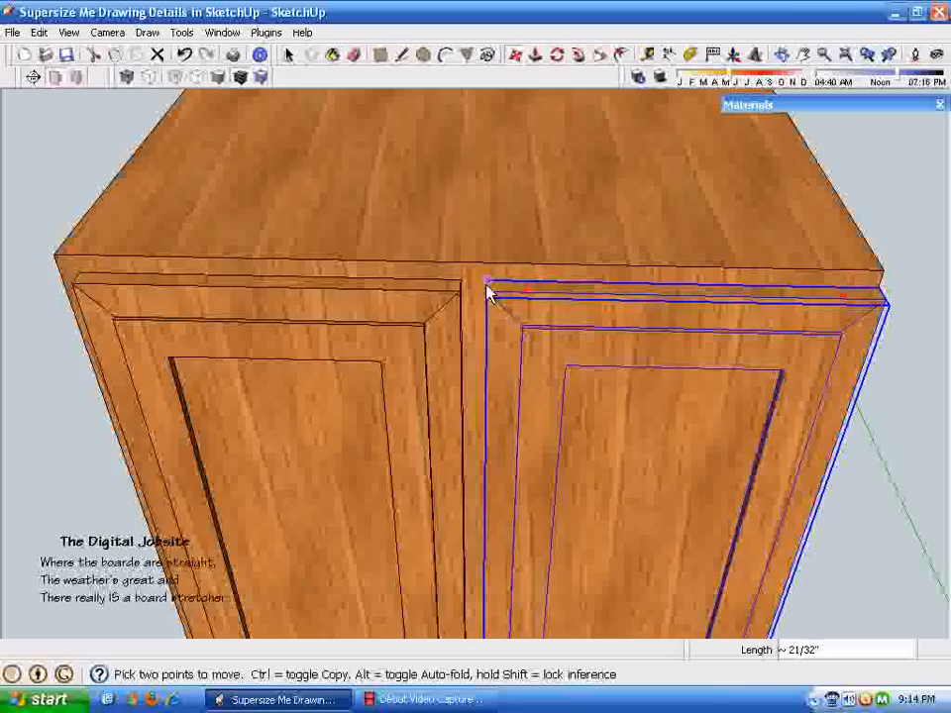
{"action": "key", "text": "Return"}
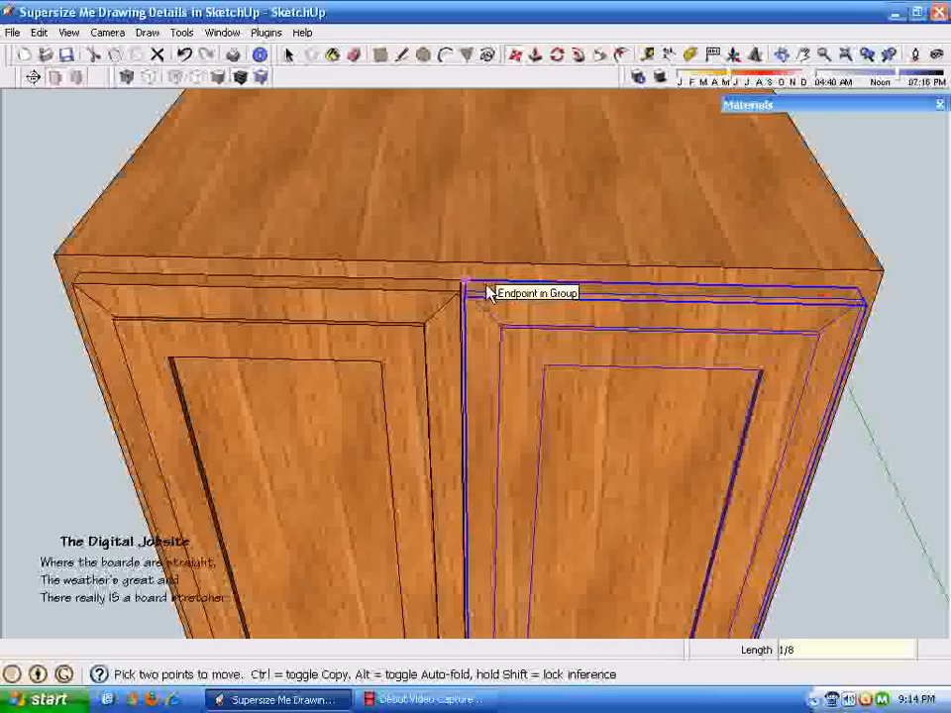
{"action": "middle_click_drag", "start_coordinate": [486, 287], "coordinate": [518, 262]}
{"action": "key", "text": "space"}
{"action": "left_click", "coordinate": [61, 228]}
Step: Examine the paired upper doors, the countertop and the base cabinet's drawer fronts from several sides
{"action": "middle_click_drag", "start_coordinate": [490, 431], "coordinate": [467, 577]}
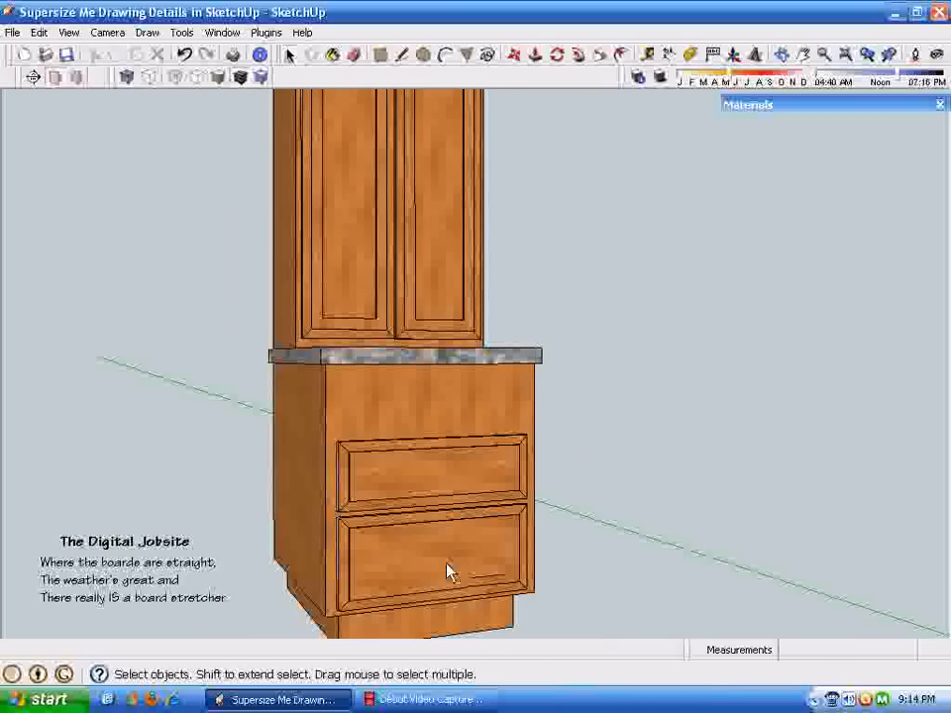
{"action": "mouse_move", "coordinate": [715, 567]}
{"action": "middle_mouse_down"}
{"action": "mouse_move", "coordinate": [652, 578]}
{"action": "mouse_move", "coordinate": [666, 583]}
{"action": "mouse_move", "coordinate": [335, 325]}
{"action": "mouse_move", "coordinate": [357, 303]}
{"action": "mouse_move", "coordinate": [325, 317]}
{"action": "mouse_move", "coordinate": [433, 297]}
{"action": "mouse_move", "coordinate": [390, 197]}
{"action": "middle_mouse_up"}
{"action": "scroll", "coordinate": [442, 365], "scroll_direction": "up", "scroll_amount": 6}
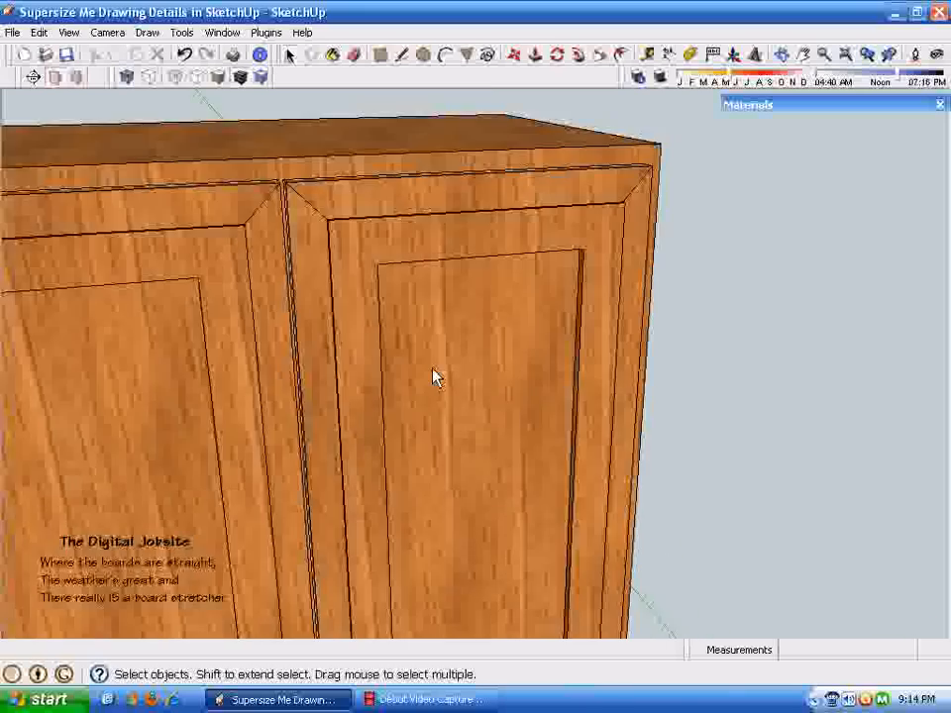
{"action": "mouse_move", "coordinate": [436, 378]}
{"action": "middle_mouse_down"}
{"action": "mouse_move", "coordinate": [459, 405]}
{"action": "mouse_move", "coordinate": [554, 366]}
{"action": "middle_mouse_up"}
{"action": "scroll", "coordinate": [551, 418], "scroll_direction": "down", "scroll_amount": 5}
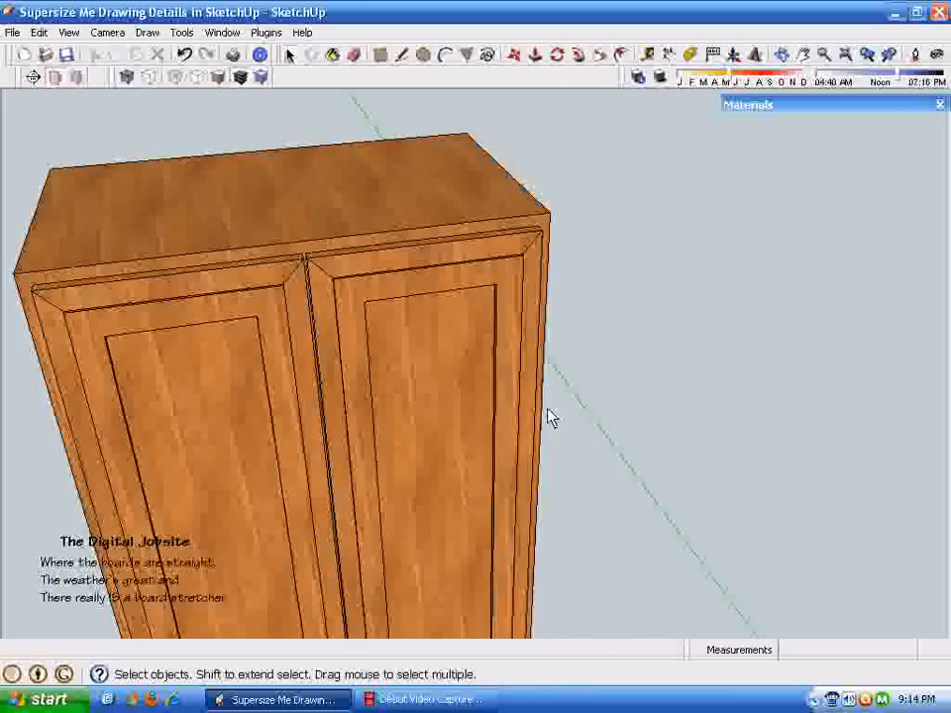
{"action": "mouse_move", "coordinate": [551, 418]}
{"action": "middle_mouse_down"}
{"action": "mouse_move", "coordinate": [531, 511]}
{"action": "mouse_move", "coordinate": [493, 295]}
{"action": "mouse_move", "coordinate": [494, 367]}
{"action": "middle_mouse_up"}
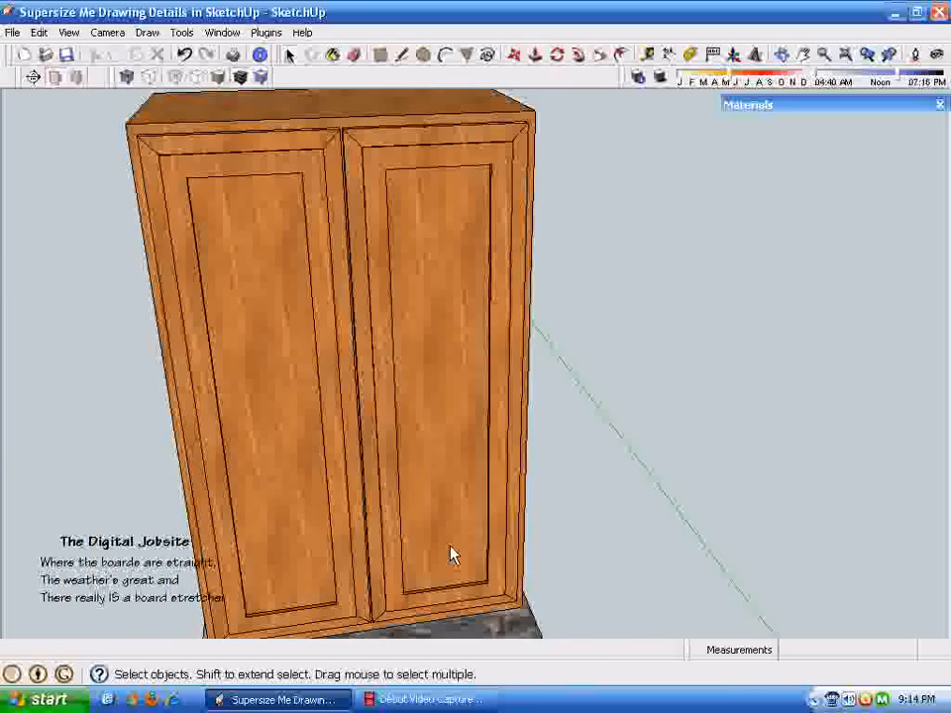
{"action": "mouse_move", "coordinate": [431, 386]}
{"action": "middle_mouse_down"}
{"action": "mouse_move", "coordinate": [460, 281]}
{"action": "mouse_move", "coordinate": [503, 517]}
{"action": "mouse_move", "coordinate": [506, 610]}
{"action": "mouse_move", "coordinate": [448, 590]}
{"action": "mouse_move", "coordinate": [499, 459]}
{"action": "mouse_move", "coordinate": [441, 544]}
{"action": "mouse_move", "coordinate": [408, 396]}
{"action": "mouse_move", "coordinate": [349, 517]}
{"action": "mouse_move", "coordinate": [351, 548]}
{"action": "mouse_move", "coordinate": [301, 595]}
{"action": "mouse_move", "coordinate": [403, 537]}
{"action": "mouse_move", "coordinate": [433, 551]}
{"action": "mouse_move", "coordinate": [433, 589]}
{"action": "mouse_move", "coordinate": [402, 587]}
{"action": "middle_mouse_up"}
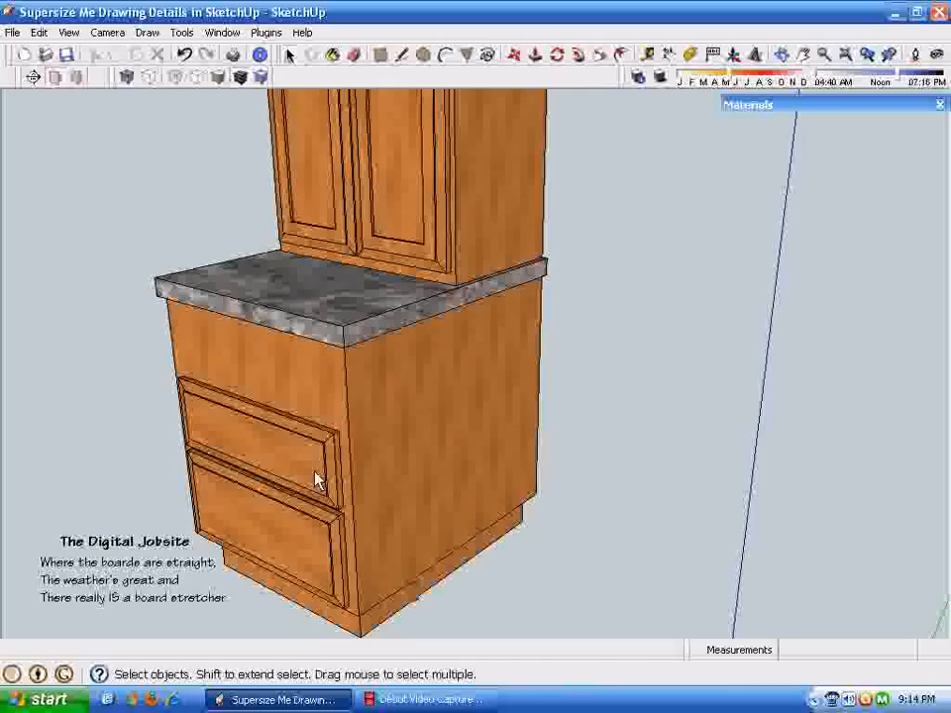
{"action": "mouse_move", "coordinate": [303, 471]}
{"action": "middle_mouse_down"}
{"action": "mouse_move", "coordinate": [305, 528]}
{"action": "mouse_move", "coordinate": [323, 471]}
{"action": "middle_mouse_up"}
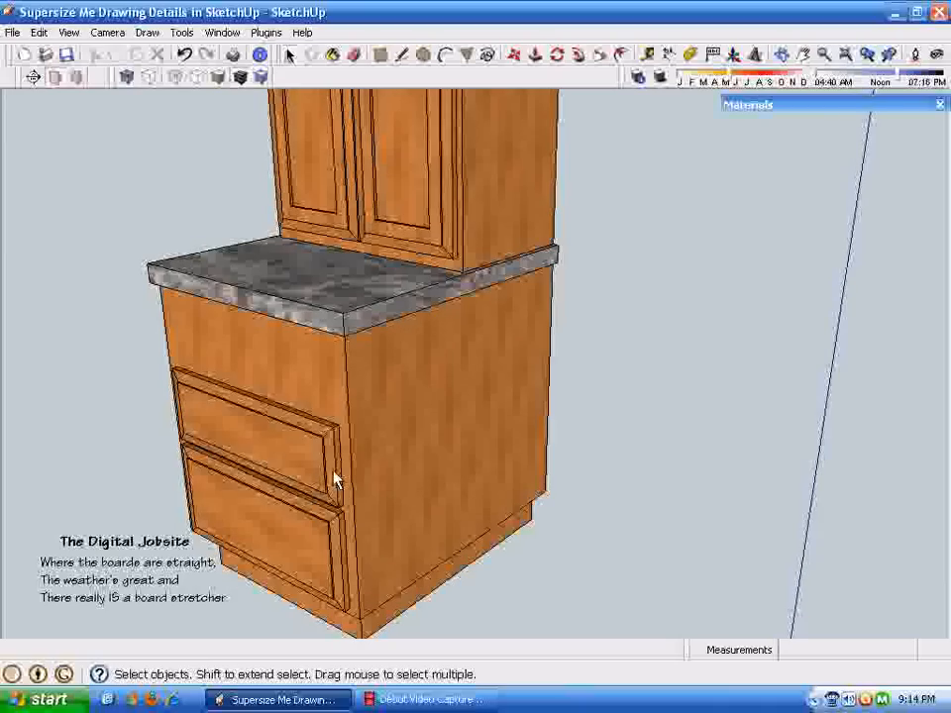
{"action": "middle_click_drag", "start_coordinate": [315, 482], "coordinate": [315, 481]}
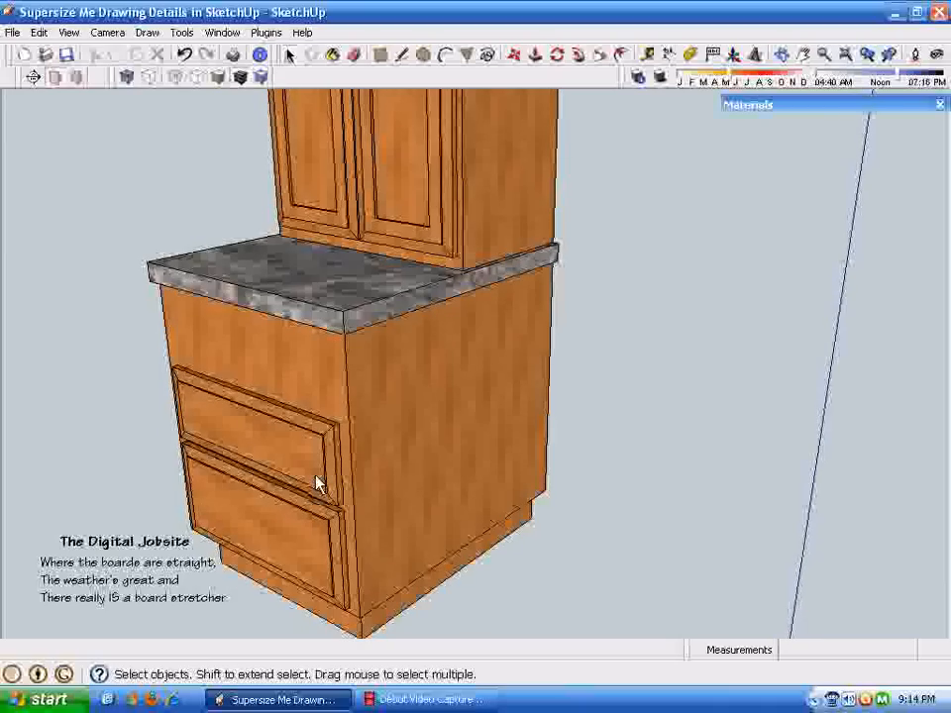
{"action": "mouse_move", "coordinate": [267, 451]}
{"action": "middle_mouse_down"}
{"action": "mouse_move", "coordinate": [265, 460]}
{"action": "mouse_move", "coordinate": [282, 457]}
{"action": "mouse_move", "coordinate": [273, 410]}
{"action": "middle_mouse_up"}
{"action": "scroll", "coordinate": [299, 376], "scroll_direction": "up", "scroll_amount": 4}
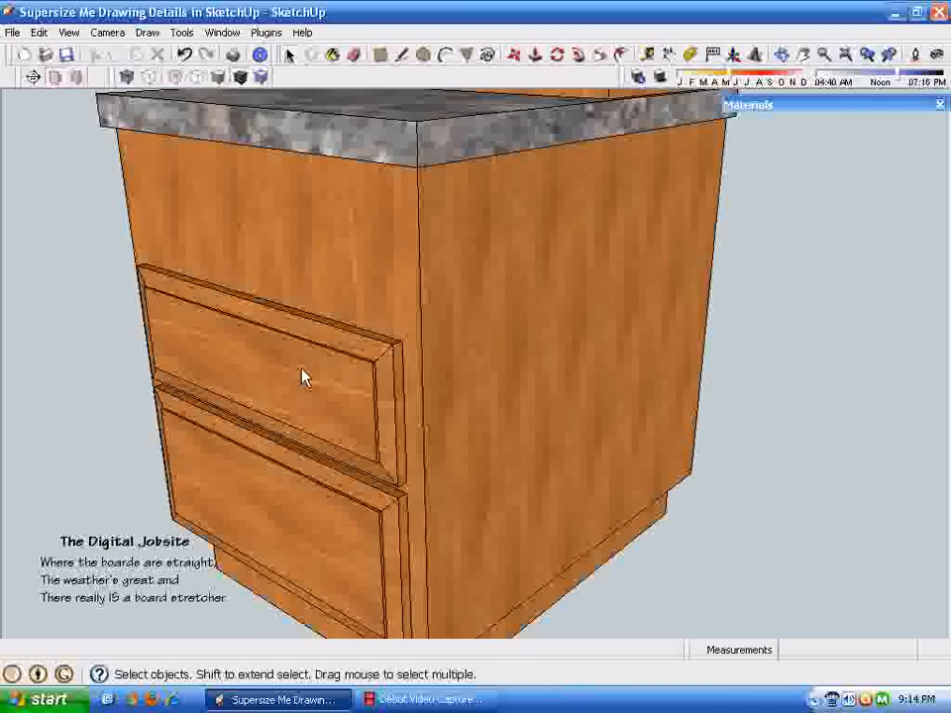
{"action": "scroll", "coordinate": [303, 386], "scroll_direction": "down", "scroll_amount": 5}
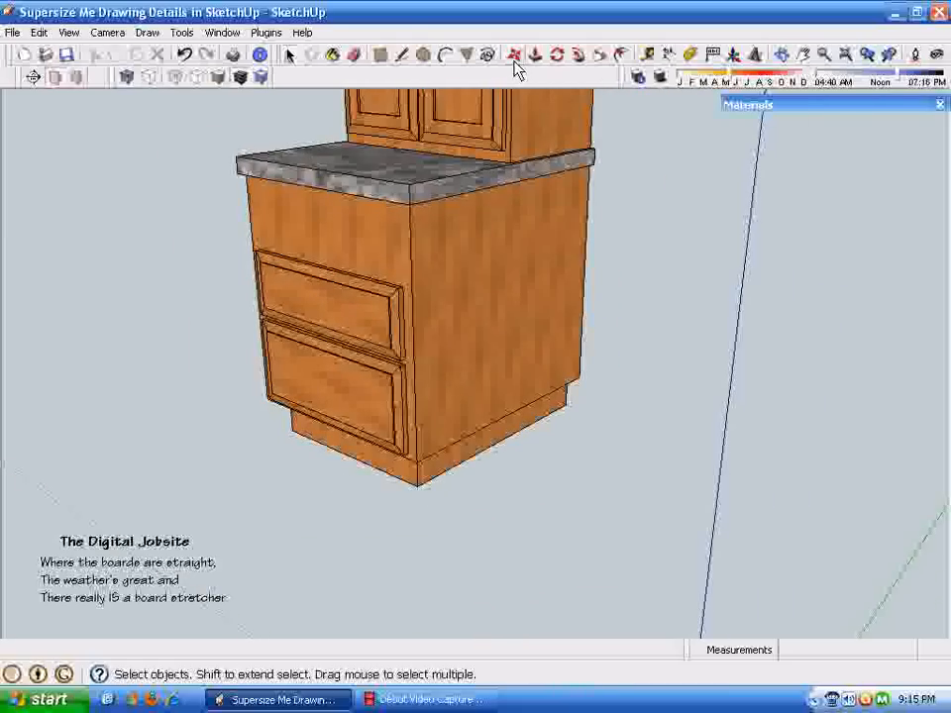
{"action": "mouse_move", "coordinate": [467, 431]}
{"action": "middle_mouse_down"}
{"action": "mouse_move", "coordinate": [416, 321]}
{"action": "mouse_move", "coordinate": [259, 172]}
{"action": "mouse_move", "coordinate": [258, 212]}
{"action": "mouse_move", "coordinate": [191, 164]}
{"action": "mouse_move", "coordinate": [74, 134]}
{"action": "mouse_move", "coordinate": [62, 38]}
{"action": "middle_mouse_up"}
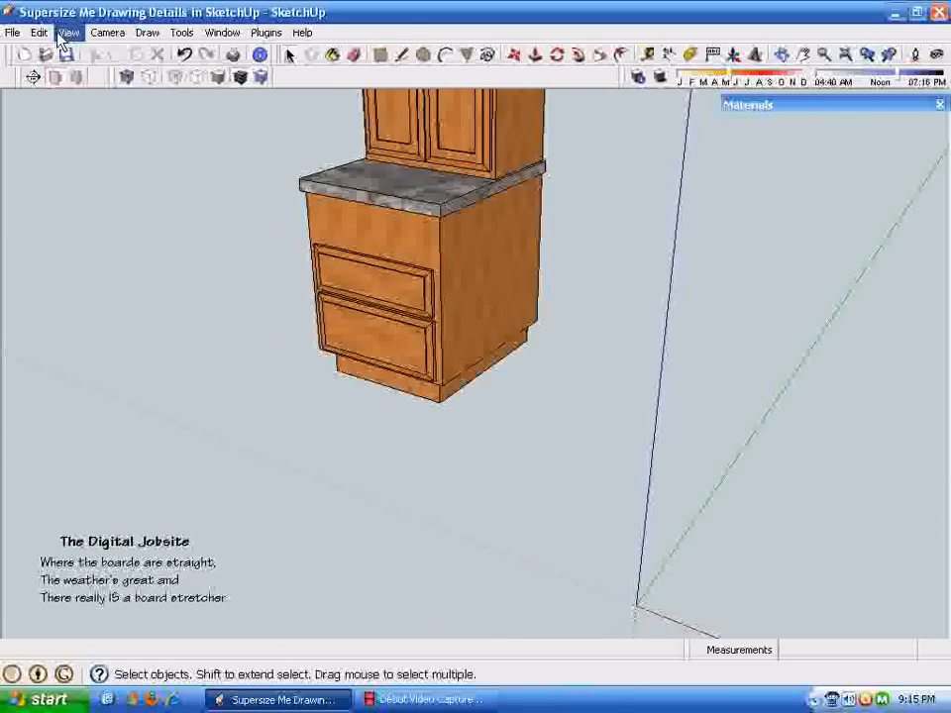
Step: Show the hidden geometry to find the upper drawer knob on the hidden cabinet, and turn hidden geometry off again
{"action": "left_click", "coordinate": [69, 32]}
{"action": "left_click", "coordinate": [74, 92]}
{"action": "mouse_move", "coordinate": [68, 98]}
{"action": "middle_mouse_down"}
{"action": "mouse_move", "coordinate": [386, 361]}
{"action": "mouse_move", "coordinate": [738, 483]}
{"action": "middle_mouse_up"}
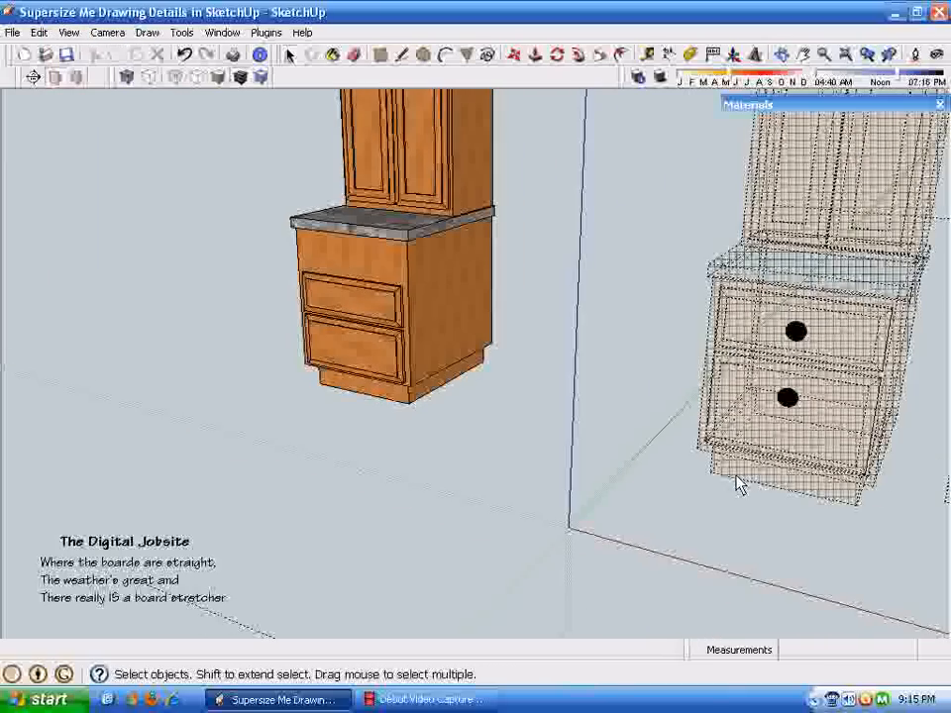
{"action": "left_click", "coordinate": [799, 335]}
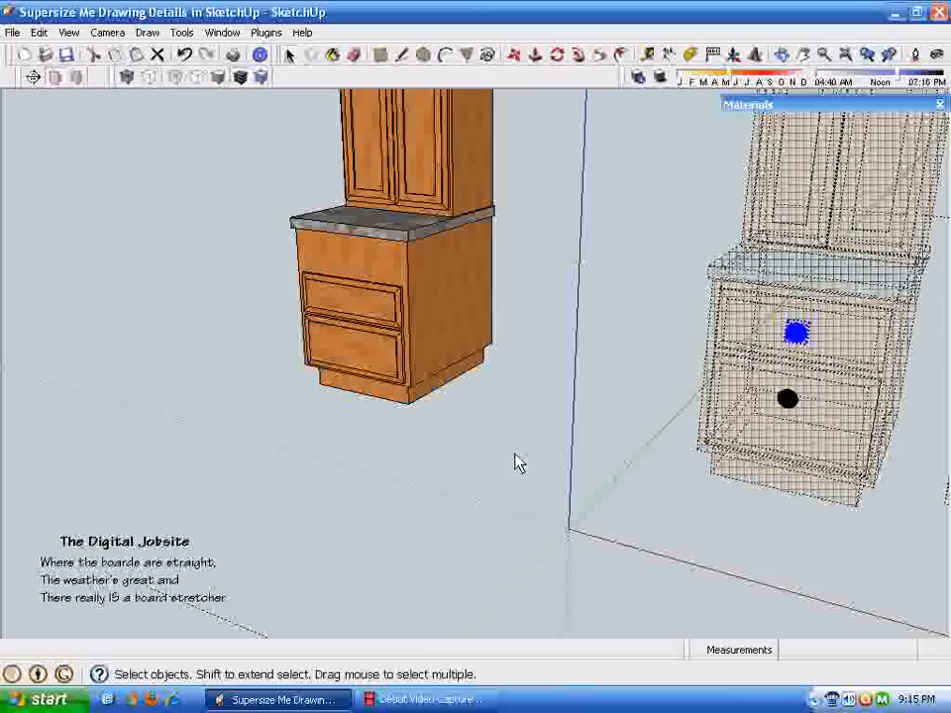
{"action": "left_click", "coordinate": [69, 32]}
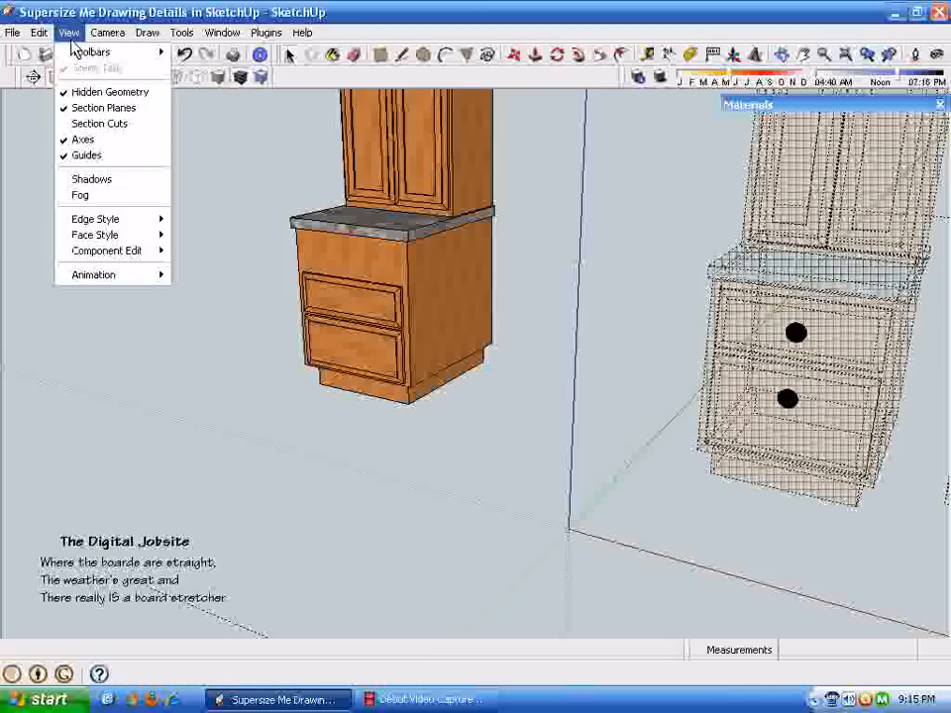
{"action": "left_click", "coordinate": [71, 91]}
{"action": "middle_click_drag", "start_coordinate": [346, 351], "coordinate": [389, 259]}
{"action": "scroll", "coordinate": [389, 260], "scroll_direction": "up", "scroll_amount": 1}
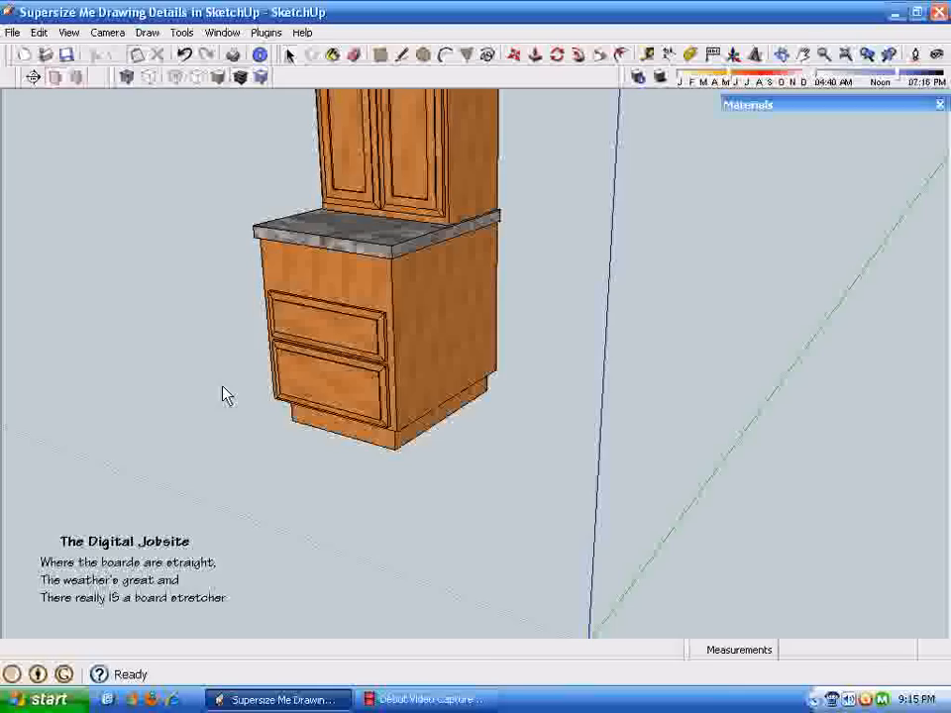
{"action": "key", "text": "ctrl+z"}
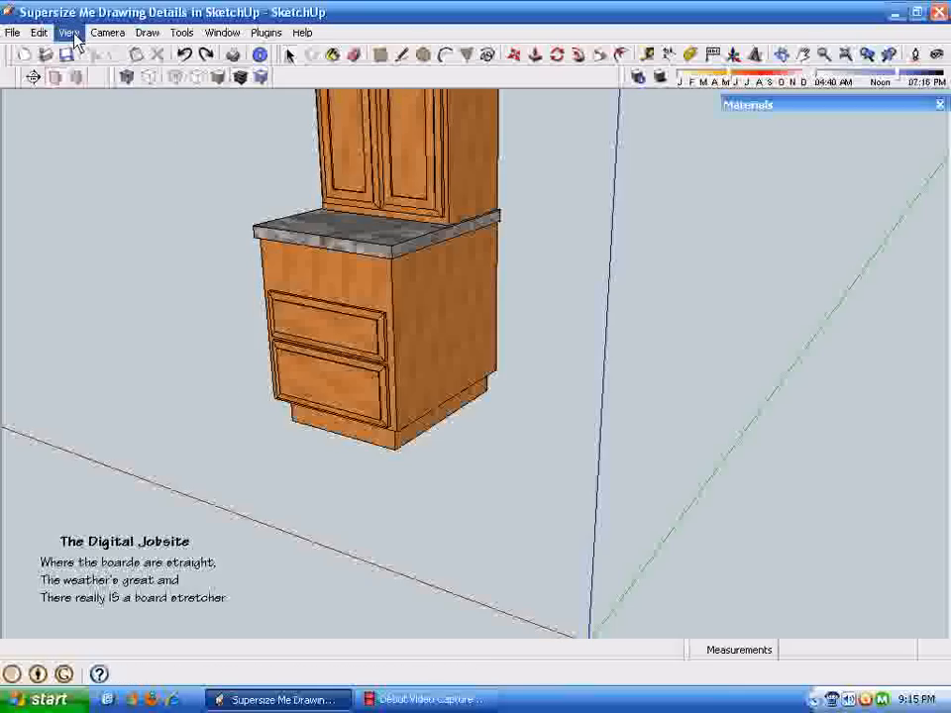
Step: Display the hidden geometry, then select the finished cabinets and unhide them
{"action": "left_click", "coordinate": [70, 32]}
{"action": "left_click", "coordinate": [110, 91]}
{"action": "scroll", "coordinate": [150, 195], "scroll_direction": "down", "scroll_amount": 3}
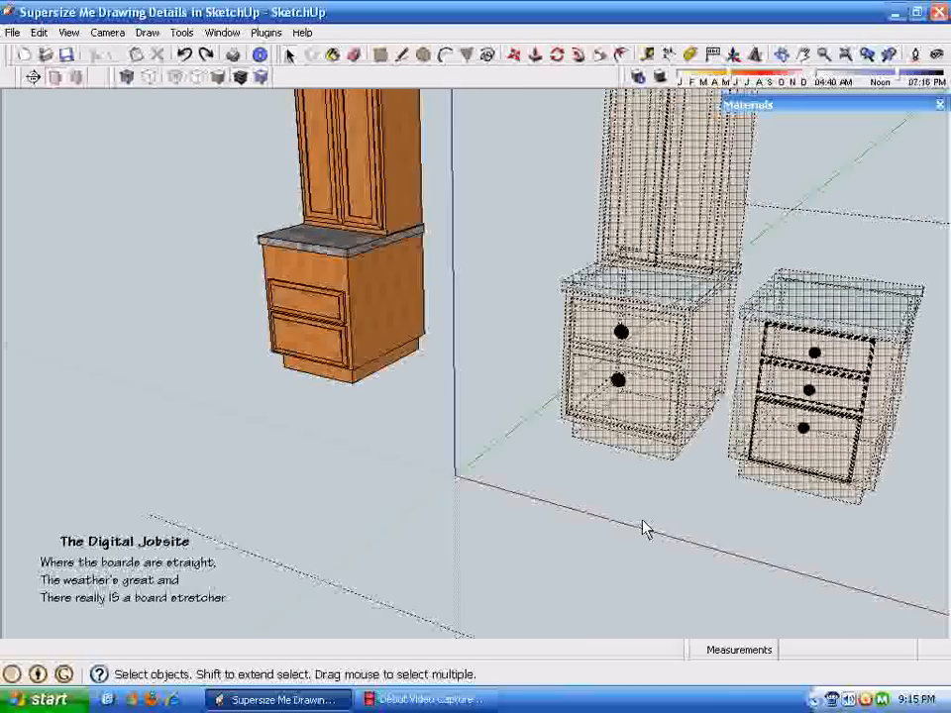
{"action": "scroll", "coordinate": [644, 523], "scroll_direction": "down", "scroll_amount": 3}
{"action": "left_click_drag", "start_coordinate": [587, 408], "coordinate": [606, 436]}
{"action": "left_click_drag", "start_coordinate": [943, 241], "coordinate": [442, 440]}
{"action": "right_click", "coordinate": [563, 354]}
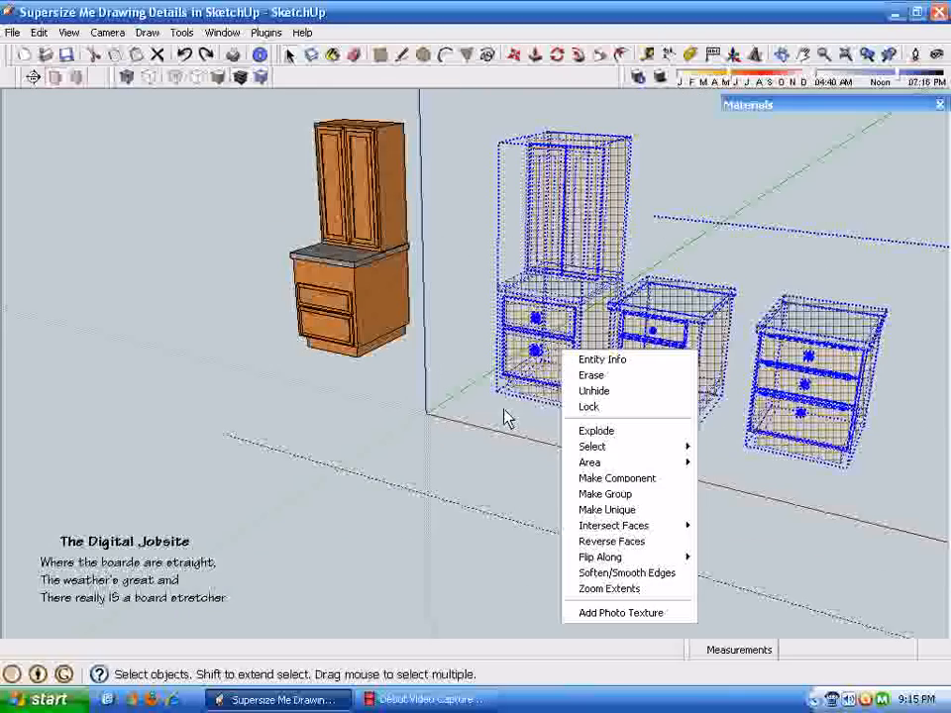
{"action": "left_click", "coordinate": [594, 391]}
{"action": "scroll", "coordinate": [535, 537], "scroll_direction": "up", "scroll_amount": 5}
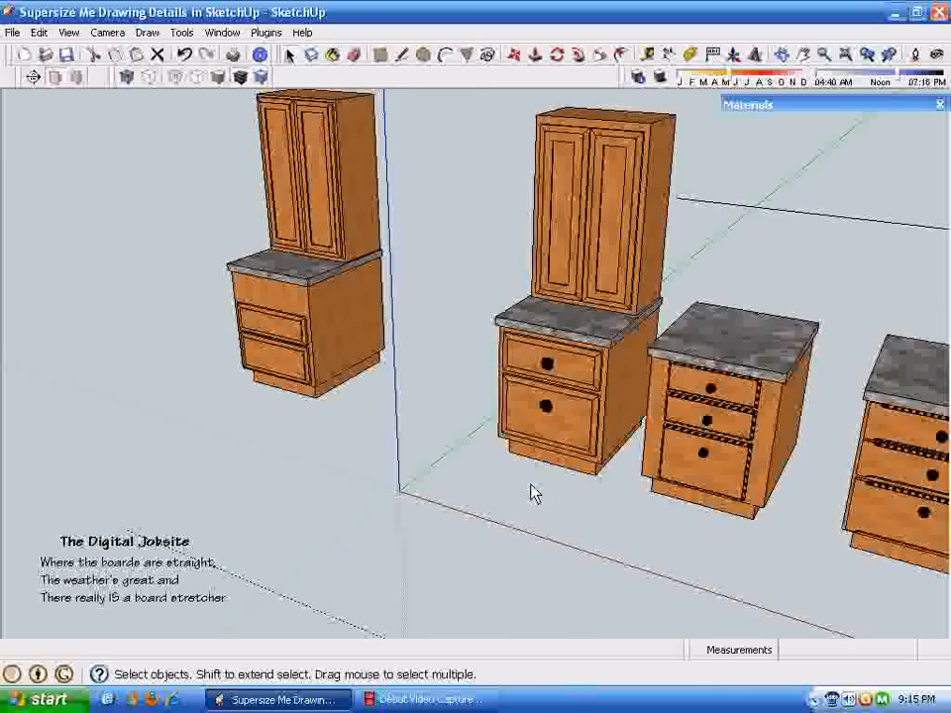
Step: Copy the knob on the finished cabinet's upper drawer and paste it in the open space beside the new detailed cabinet
{"action": "left_click", "coordinate": [565, 429]}
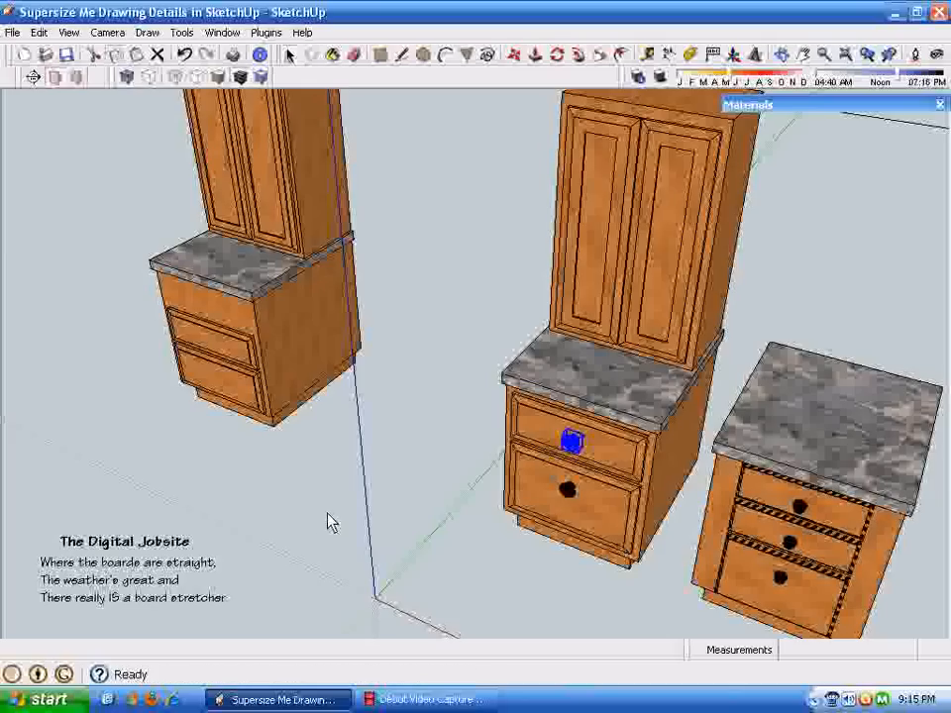
{"action": "left_click", "coordinate": [294, 446]}
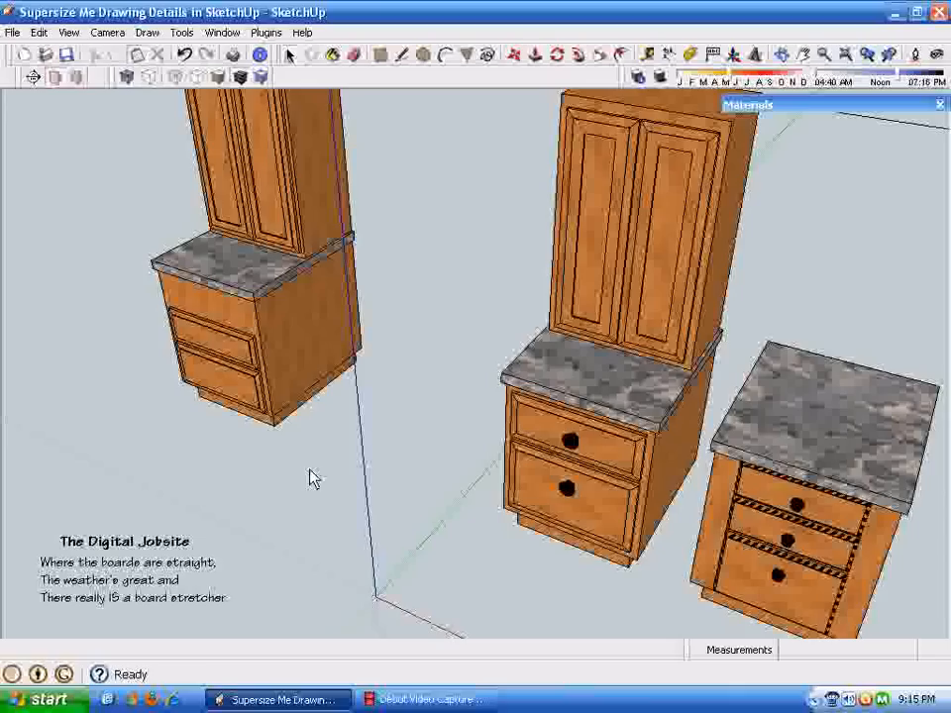
{"action": "middle_click_drag", "start_coordinate": [309, 467], "coordinate": [280, 357]}
{"action": "middle_click_drag", "start_coordinate": [263, 490], "coordinate": [219, 345]}
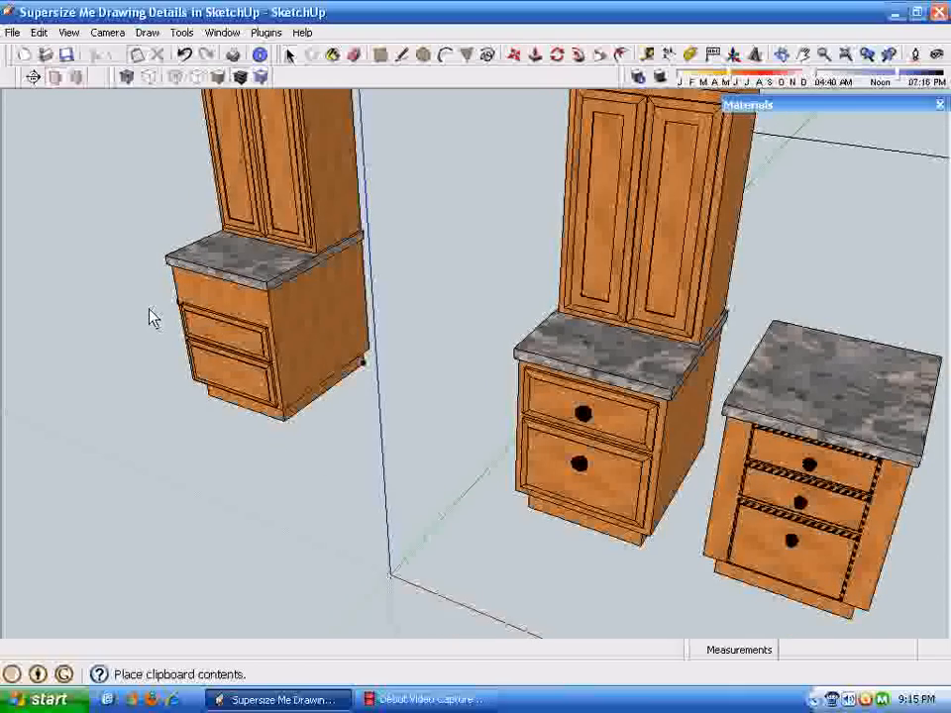
{"action": "key", "text": "Escape"}
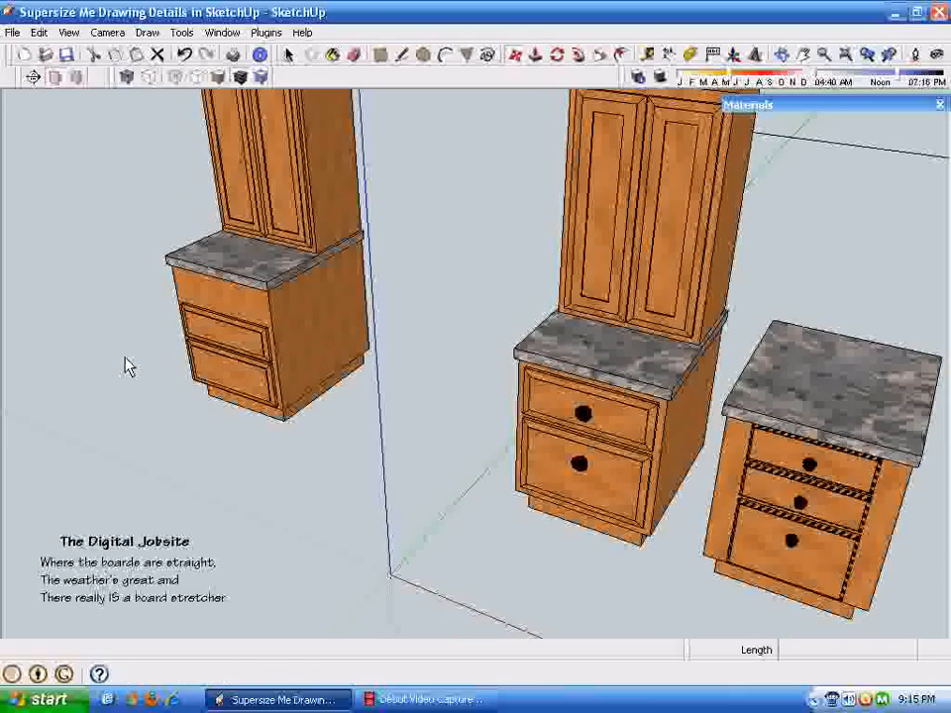
{"action": "middle_click_drag", "start_coordinate": [148, 389], "coordinate": [219, 445]}
{"action": "key", "text": "space"}
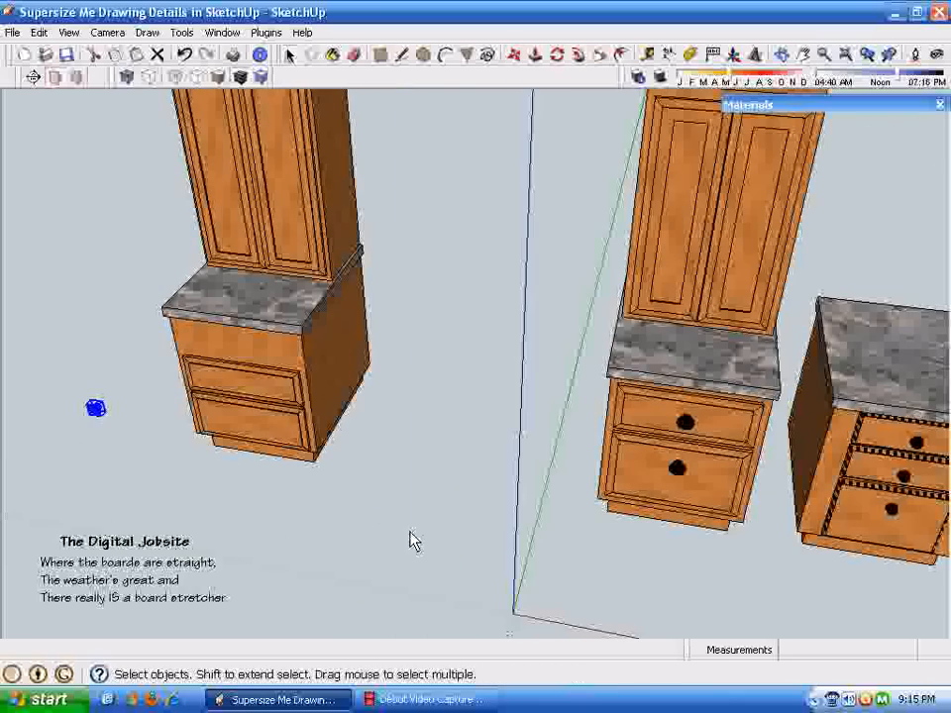
Step: Hide the three finished cabinets and the boundary lines again, and turn off the display of hidden geometry
{"action": "middle_click_drag", "start_coordinate": [99, 426], "coordinate": [443, 454]}
{"action": "scroll", "coordinate": [443, 454], "scroll_direction": "down", "scroll_amount": 8}
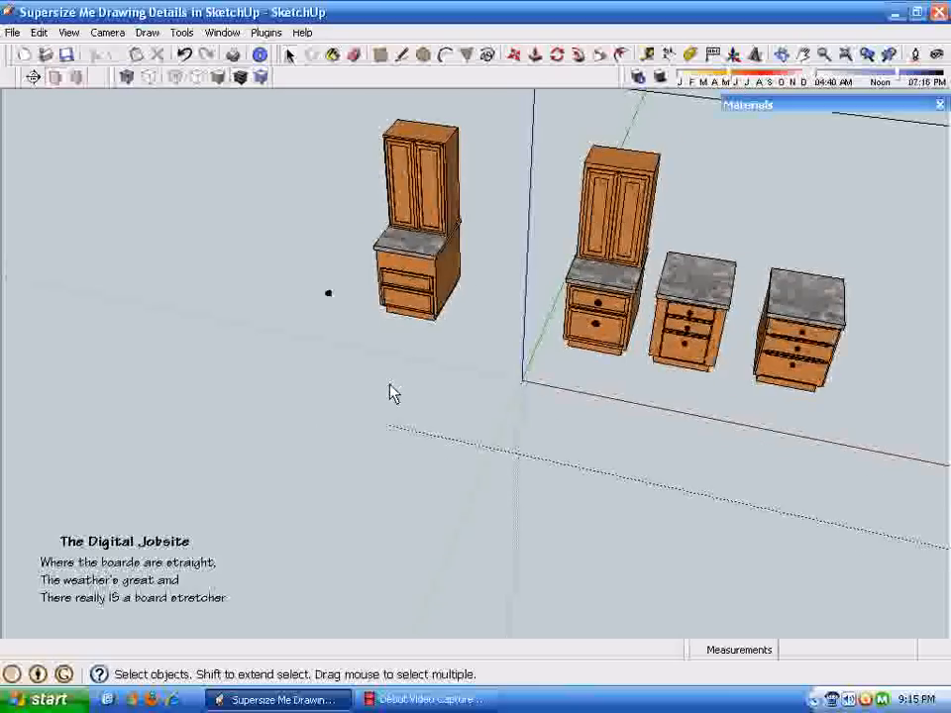
{"action": "scroll", "coordinate": [884, 243], "scroll_direction": "down", "scroll_amount": 4}
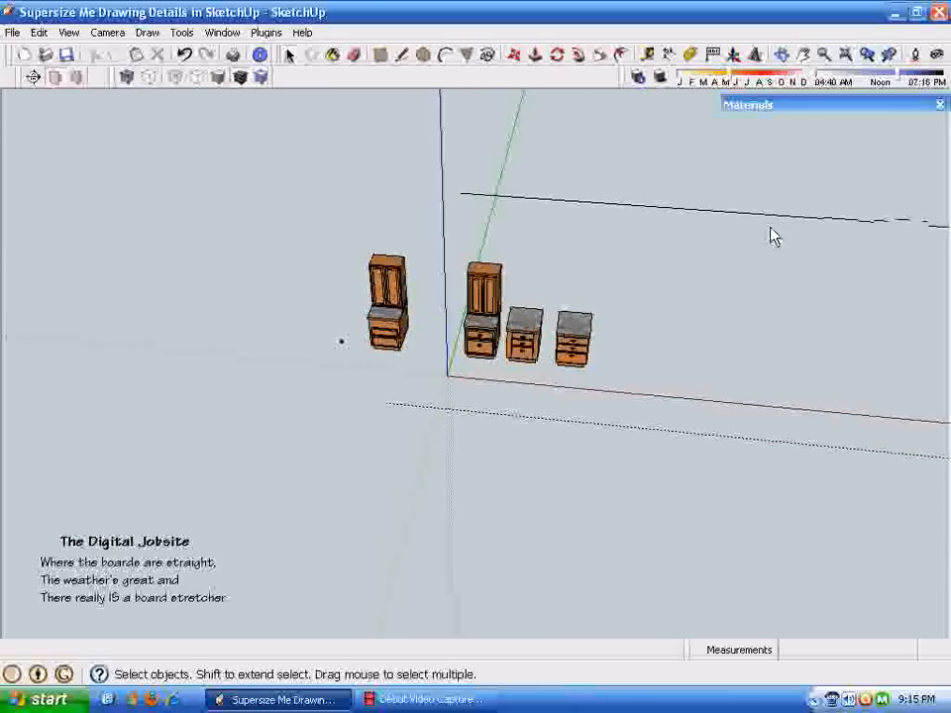
{"action": "left_click_drag", "start_coordinate": [928, 206], "coordinate": [526, 411]}
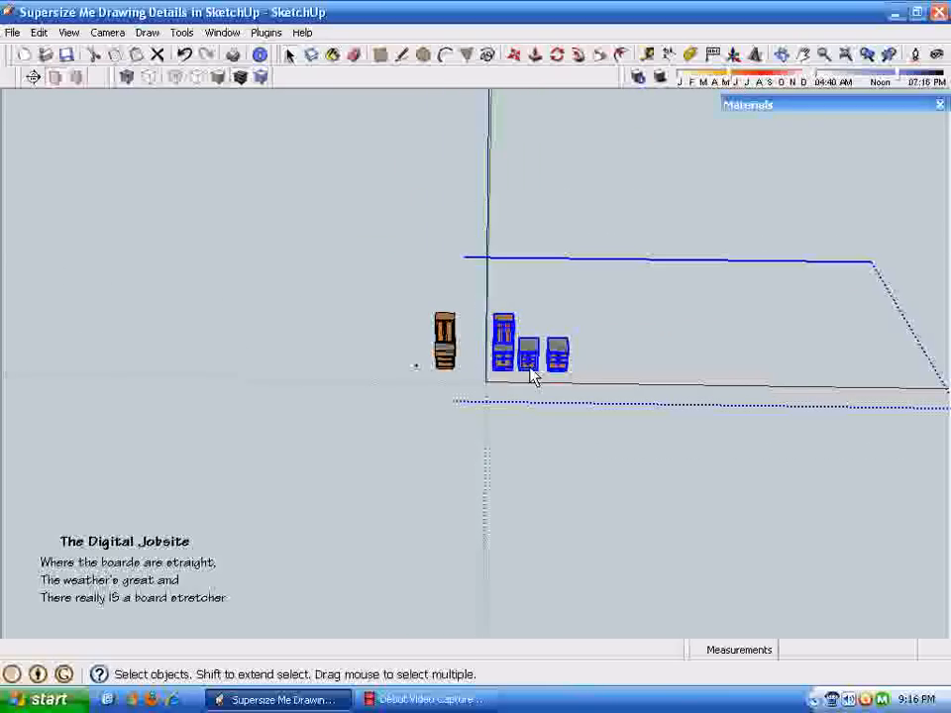
{"action": "right_click", "coordinate": [535, 358]}
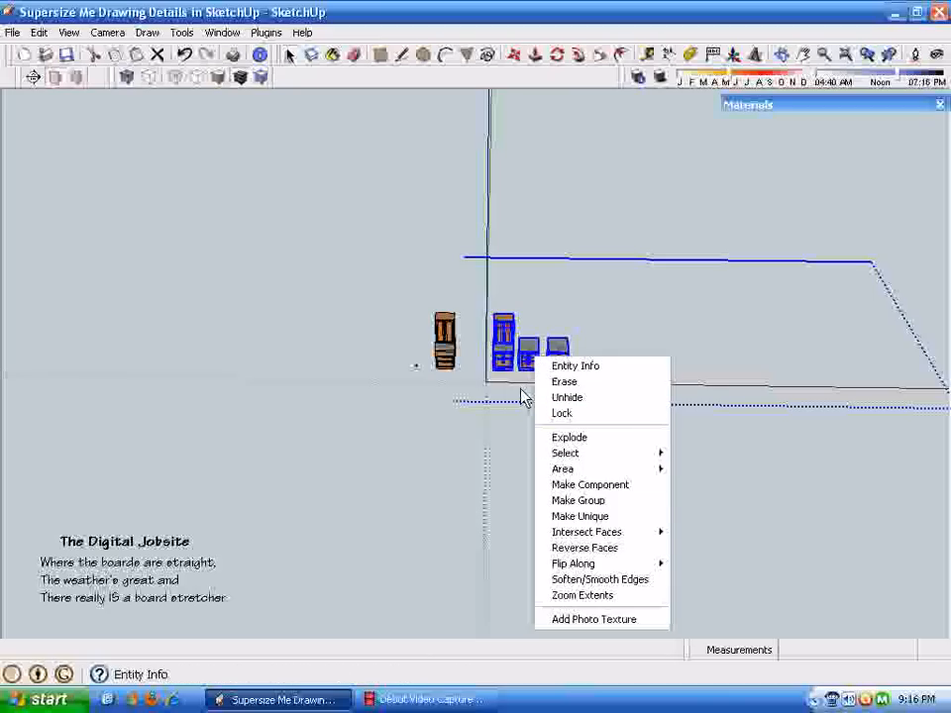
{"action": "left_click", "coordinate": [581, 398]}
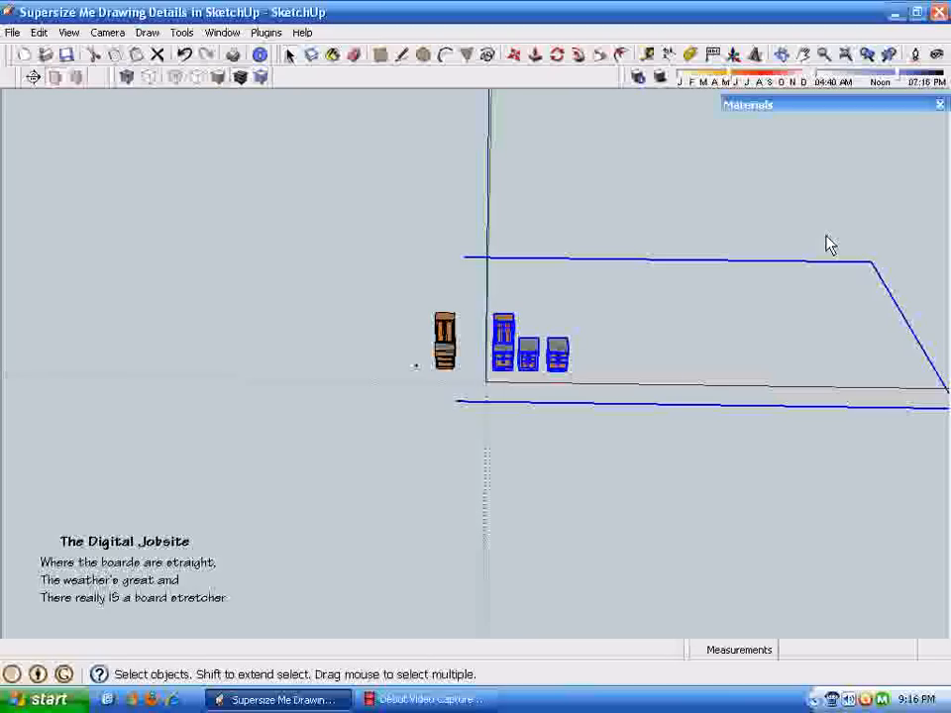
{"action": "right_click", "coordinate": [531, 364]}
{"action": "left_click", "coordinate": [563, 409]}
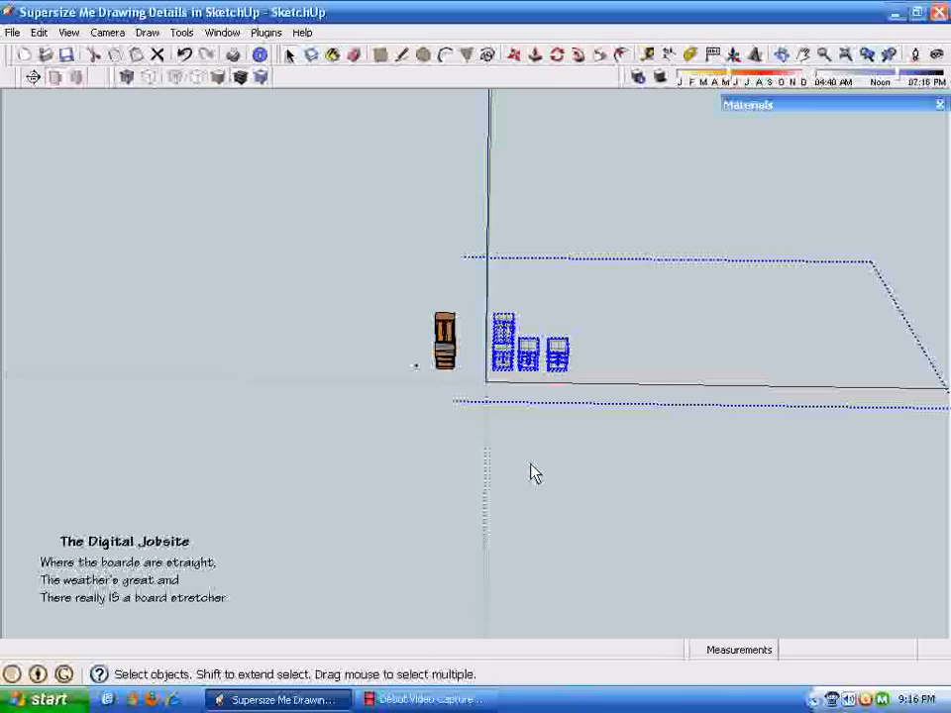
{"action": "left_click", "coordinate": [67, 33]}
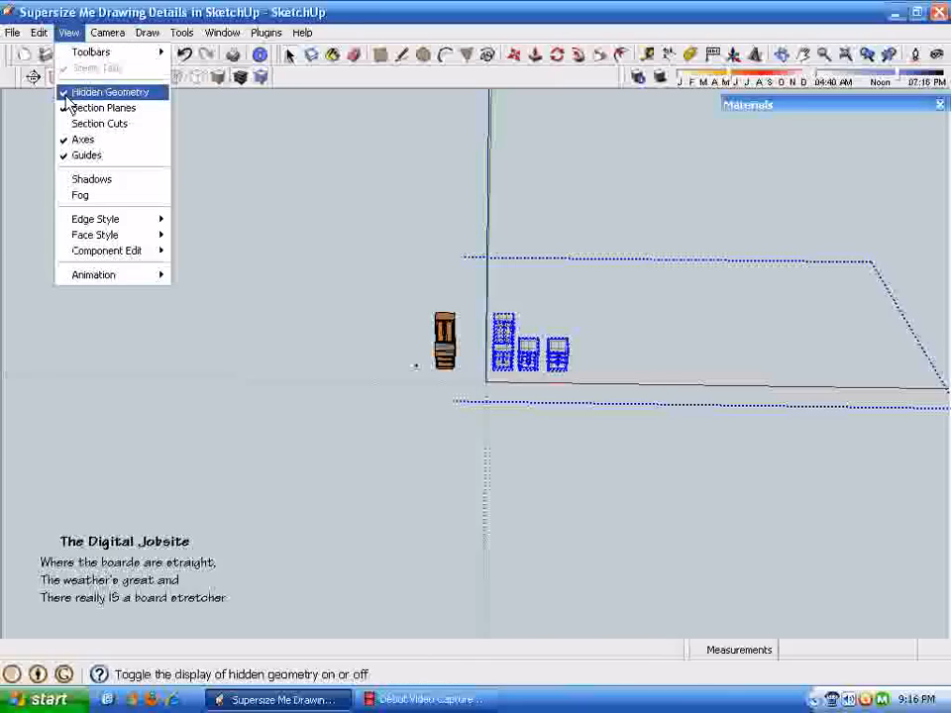
{"action": "left_click", "coordinate": [89, 91]}
Step: Move the new base cabinet's upper drawer front 20 inches sideways, clear of the cabinet on the loose knob's side
{"action": "middle_click_drag", "start_coordinate": [456, 509], "coordinate": [356, 515]}
{"action": "scroll", "coordinate": [357, 515], "scroll_direction": "up", "scroll_amount": 8}
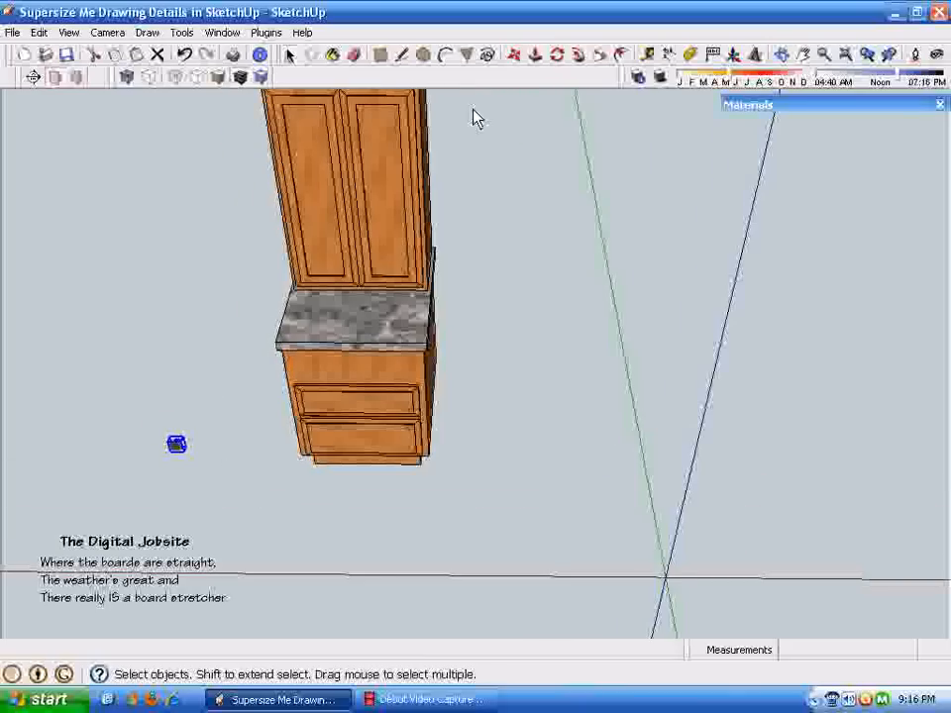
{"action": "mouse_move", "coordinate": [177, 444]}
{"action": "middle_mouse_down"}
{"action": "mouse_move", "coordinate": [165, 405]}
{"action": "mouse_move", "coordinate": [131, 424]}
{"action": "middle_mouse_up"}
{"action": "scroll", "coordinate": [377, 426], "scroll_direction": "up", "scroll_amount": 3}
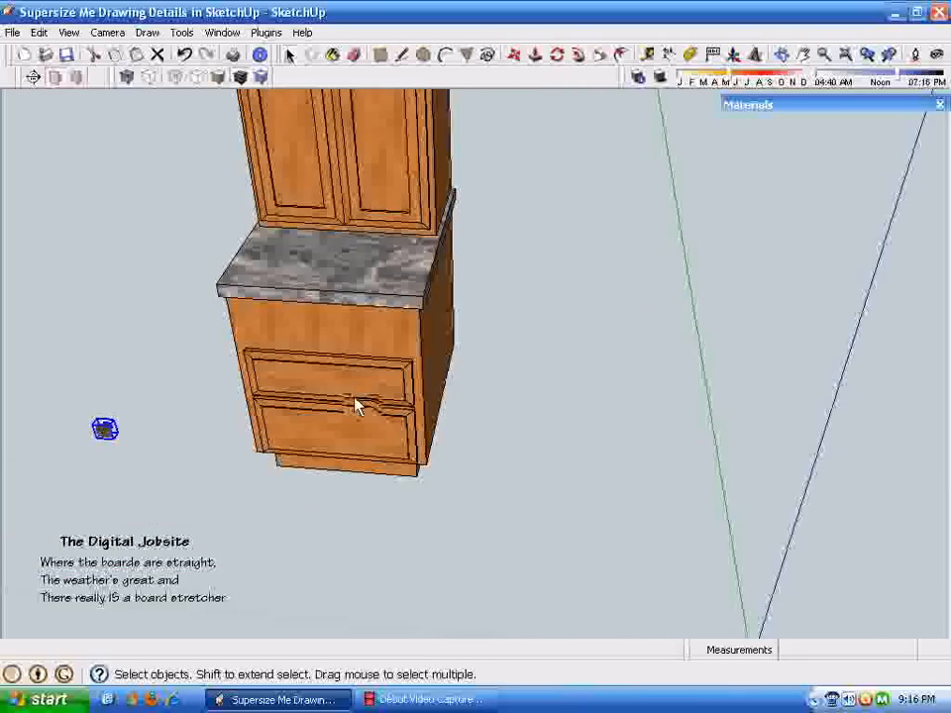
{"action": "left_click", "coordinate": [381, 389]}
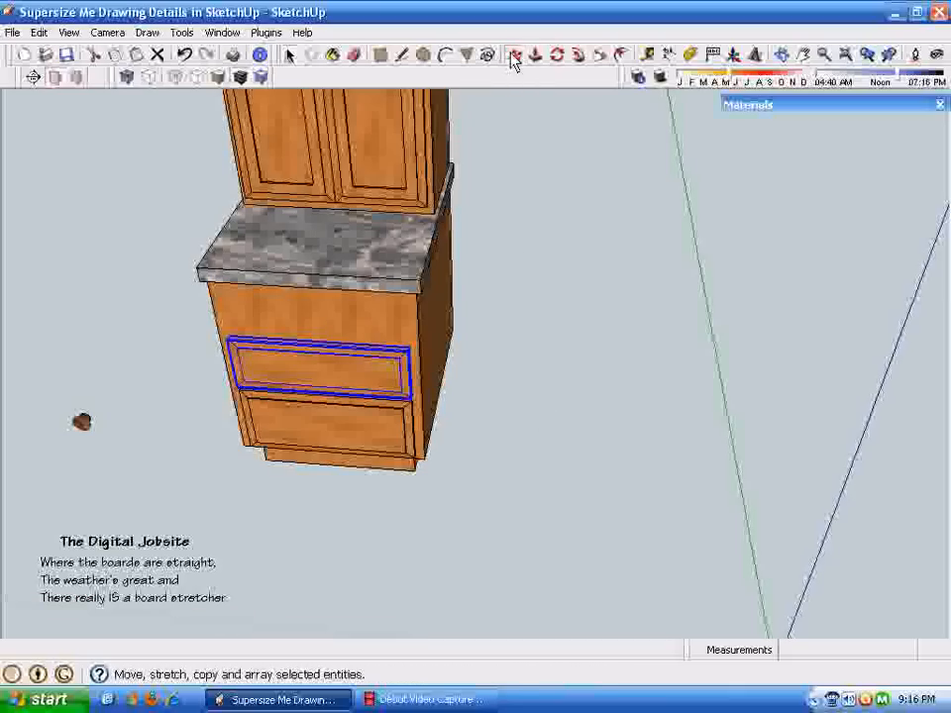
{"action": "left_click", "coordinate": [514, 57]}
{"action": "left_click", "coordinate": [268, 378]}
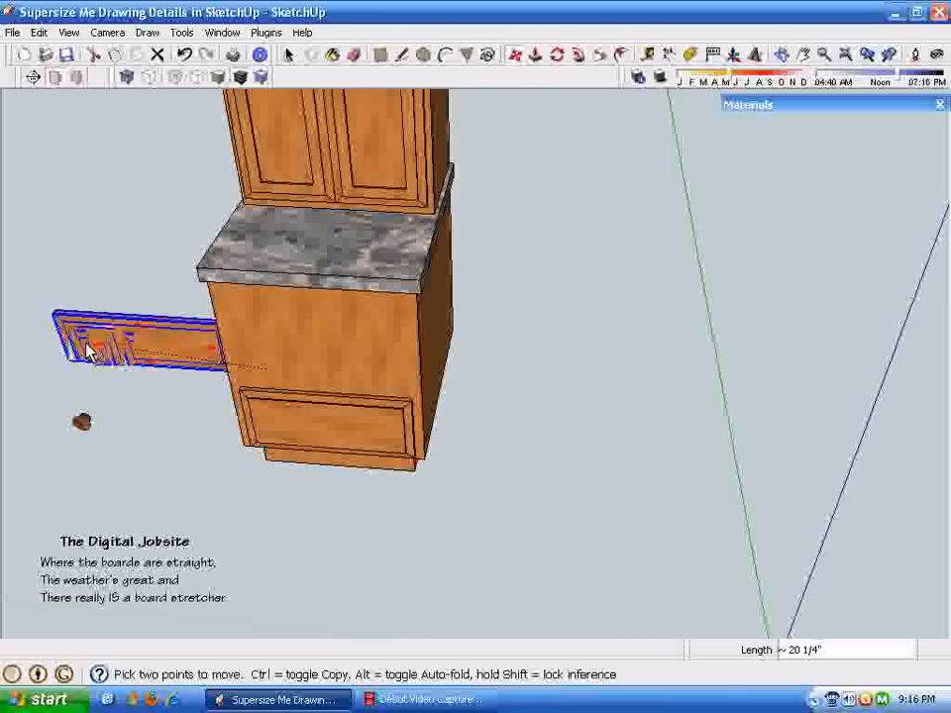
{"action": "type", "text": "20"}
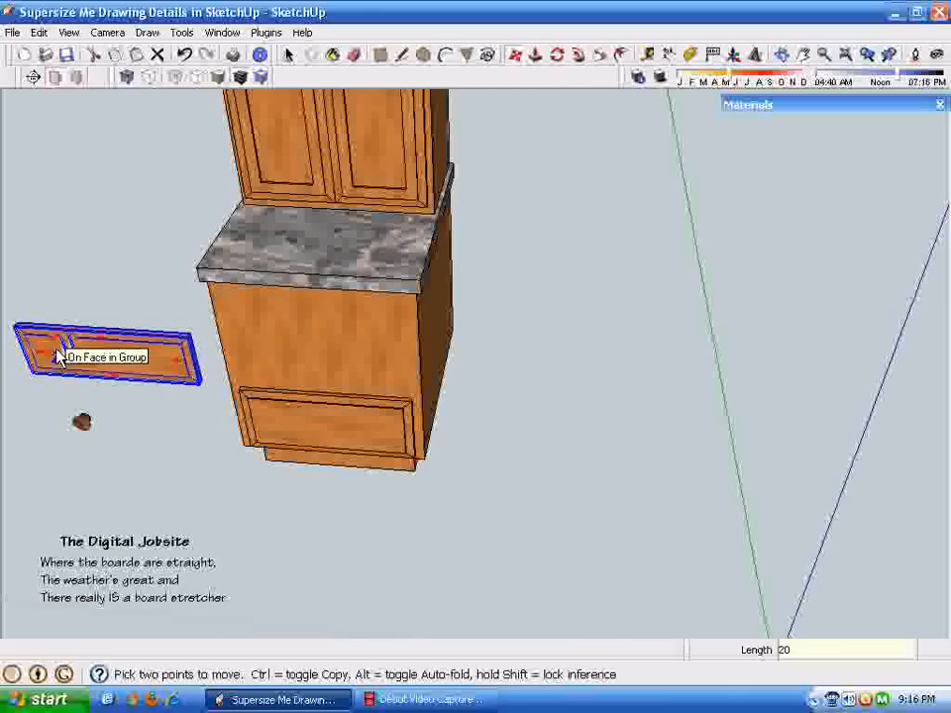
{"action": "key", "text": "Return"}
{"action": "middle_click_drag", "start_coordinate": [58, 359], "coordinate": [140, 439]}
{"action": "key", "text": "space"}
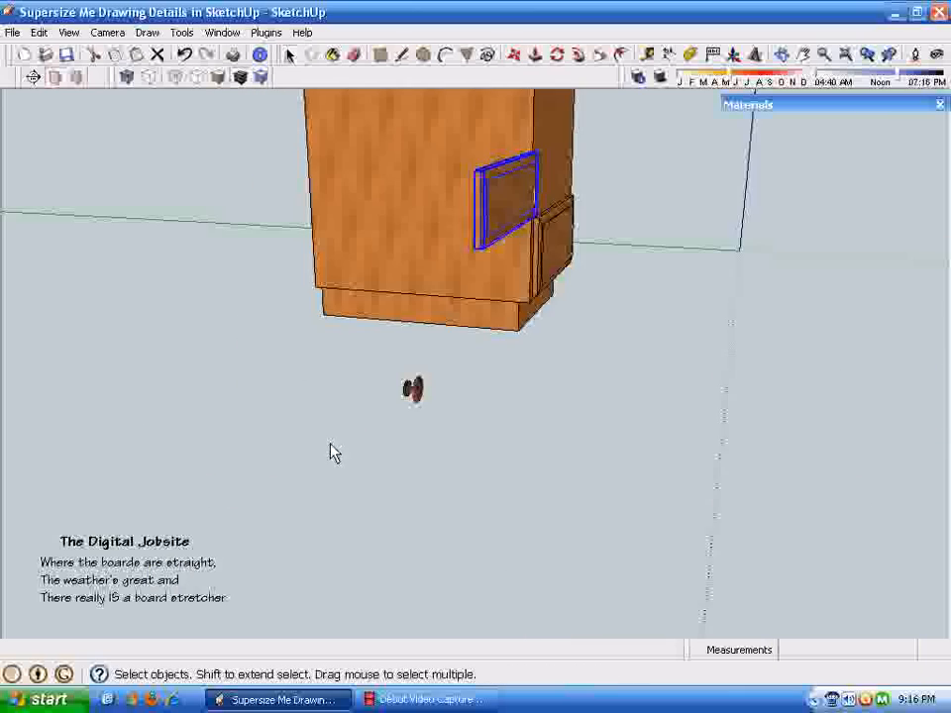
Step: Open the loose knob for editing and place a center point on the circular edge of its back disc
{"action": "middle_click_drag", "start_coordinate": [329, 452], "coordinate": [626, 362]}
{"action": "left_click", "coordinate": [468, 479]}
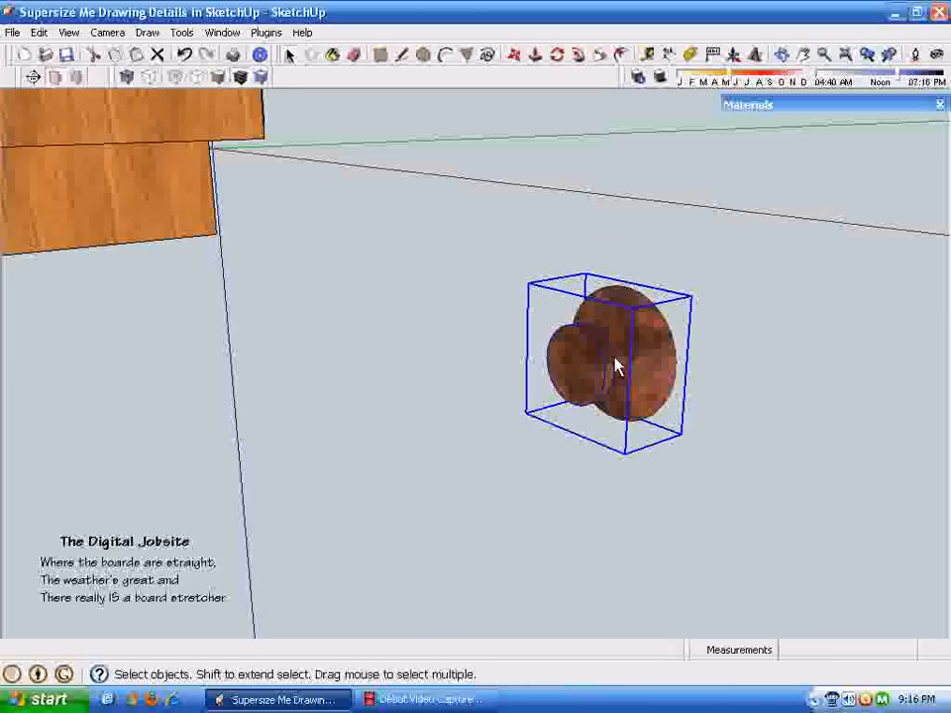
{"action": "double_click", "coordinate": [615, 345]}
{"action": "left_click", "coordinate": [593, 377]}
{"action": "middle_click_drag", "start_coordinate": [592, 377], "coordinate": [436, 413]}
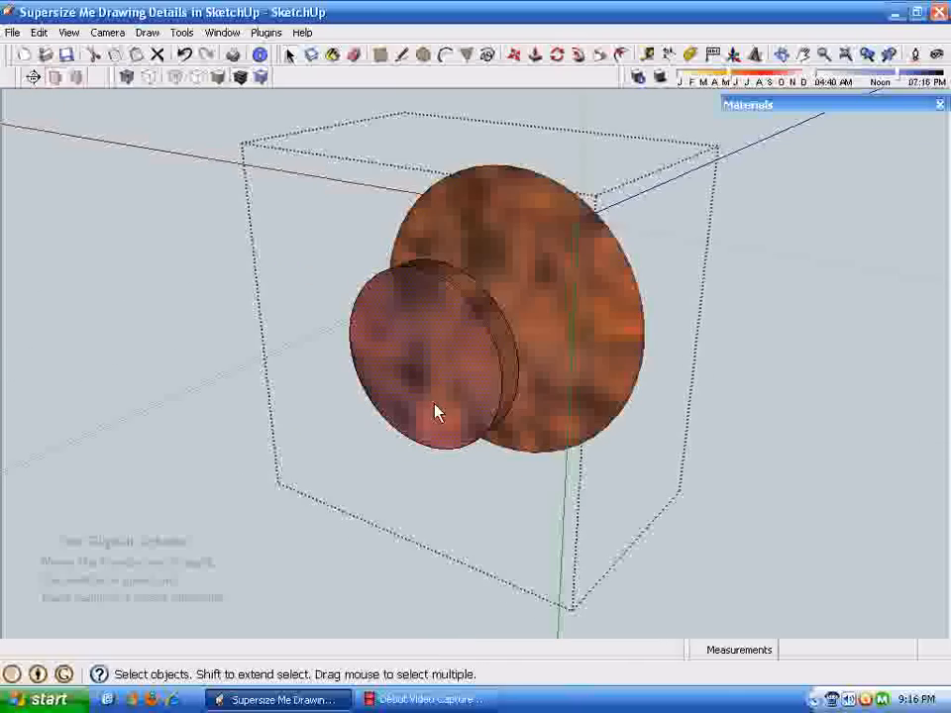
{"action": "left_click", "coordinate": [472, 366]}
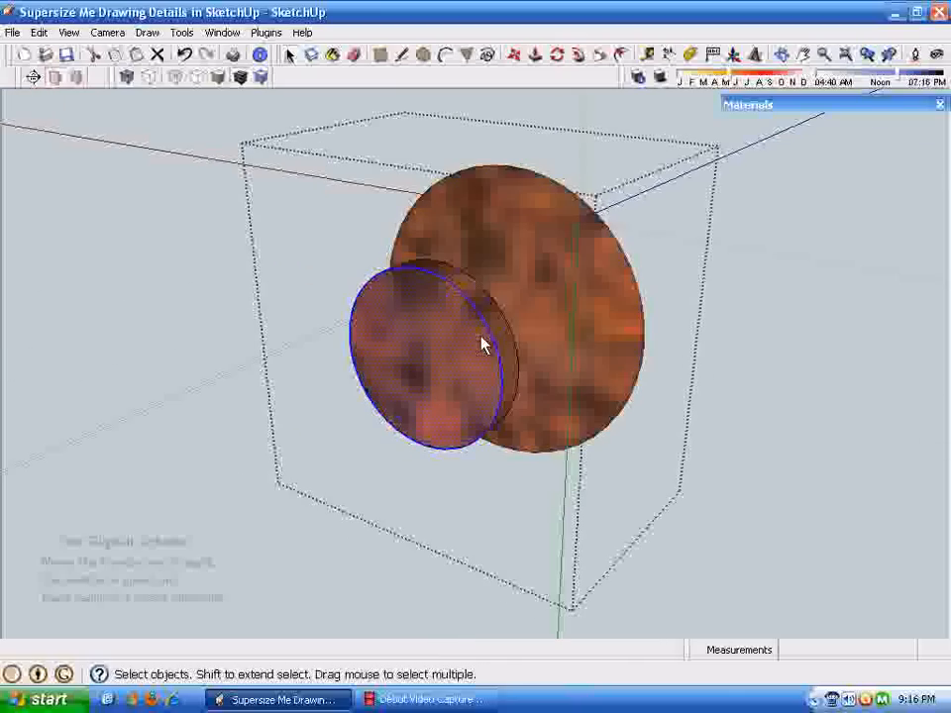
{"action": "right_click", "coordinate": [487, 327]}
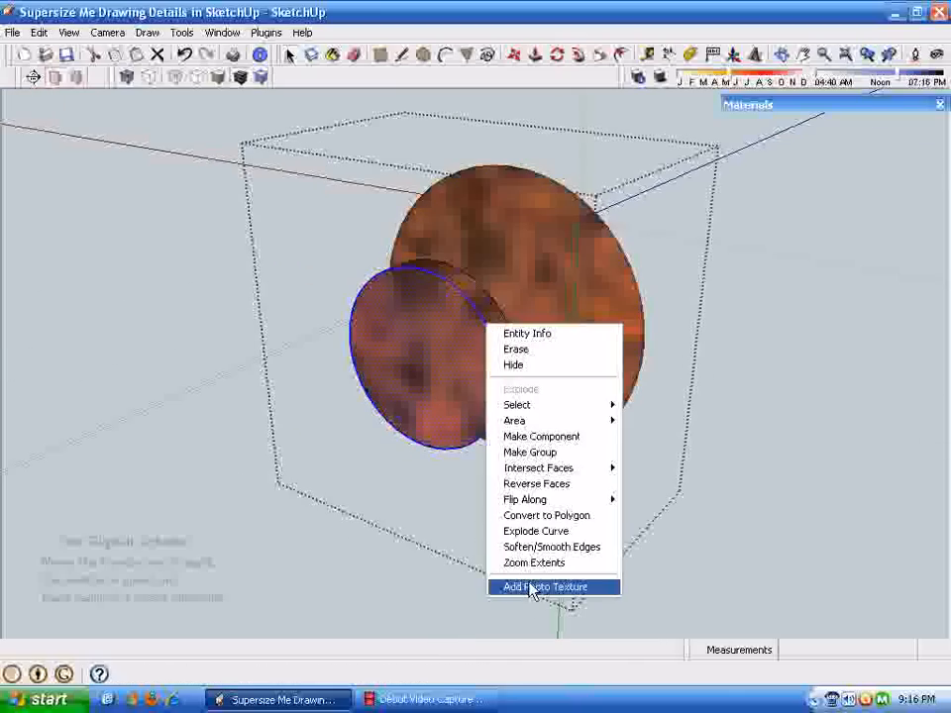
{"action": "left_click", "coordinate": [449, 390]}
{"action": "middle_click_drag", "start_coordinate": [449, 390], "coordinate": [478, 374]}
{"action": "left_click", "coordinate": [456, 375]}
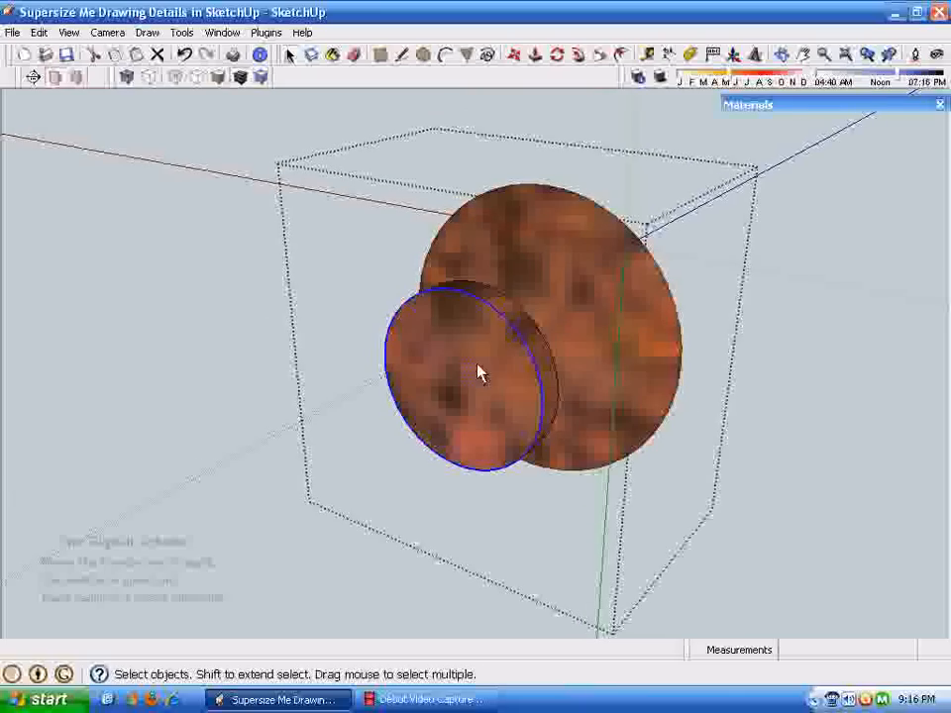
{"action": "right_click", "coordinate": [524, 347]}
{"action": "left_click", "coordinate": [559, 489]}
Step: Draw a short line from the back disc's center point straight out along the blue axis, and close the knob for editing
{"action": "middle_click_drag", "start_coordinate": [565, 502], "coordinate": [402, 48]}
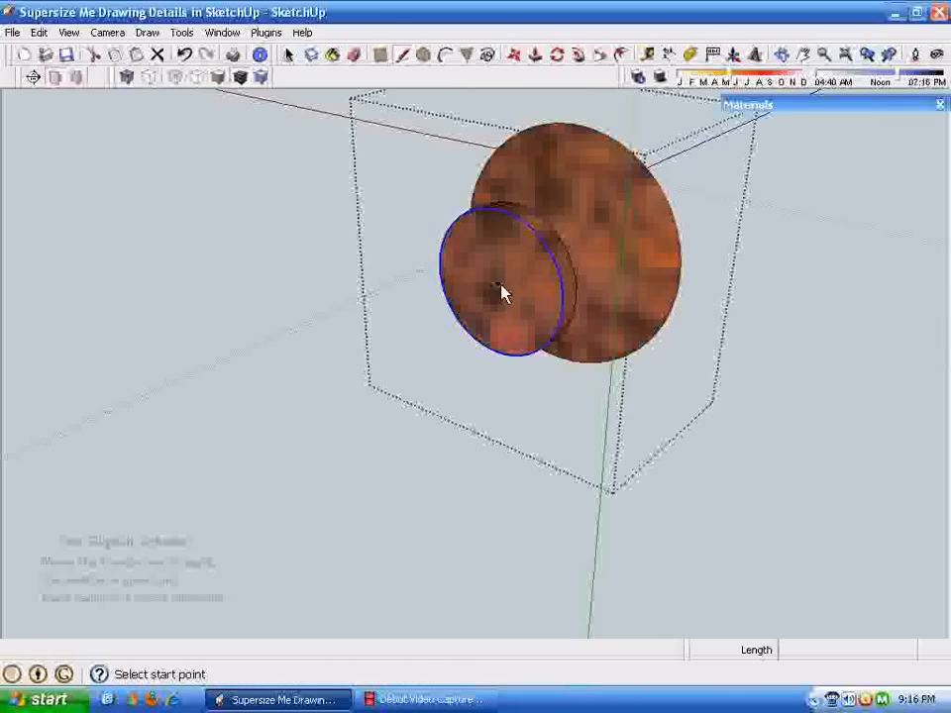
{"action": "left_click", "coordinate": [500, 290]}
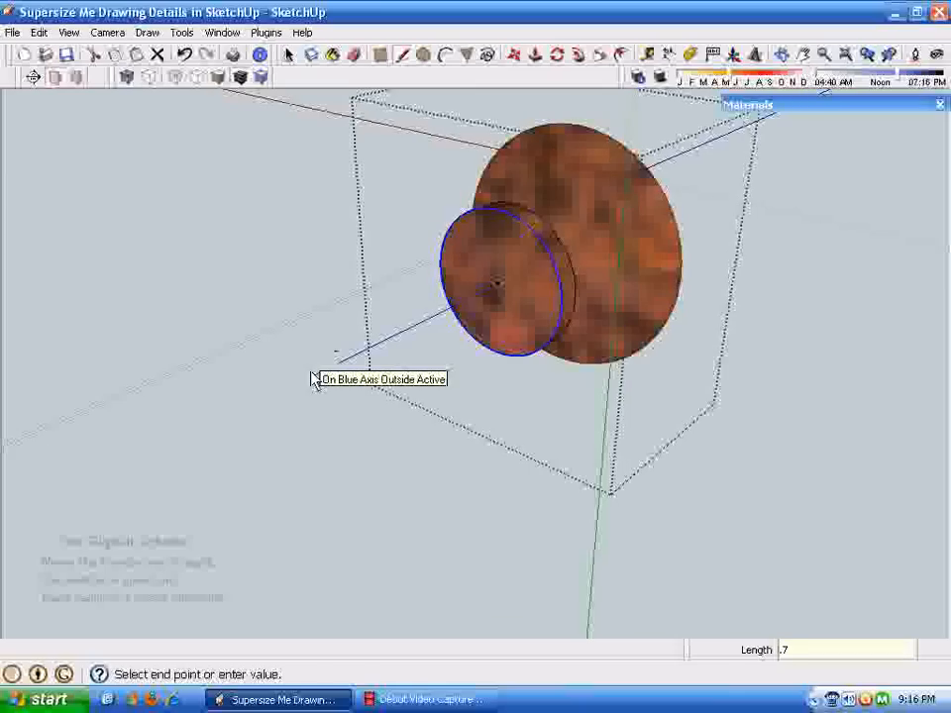
{"action": "scroll", "coordinate": [315, 381], "scroll_direction": "down", "scroll_amount": 3}
{"action": "key", "text": "space"}
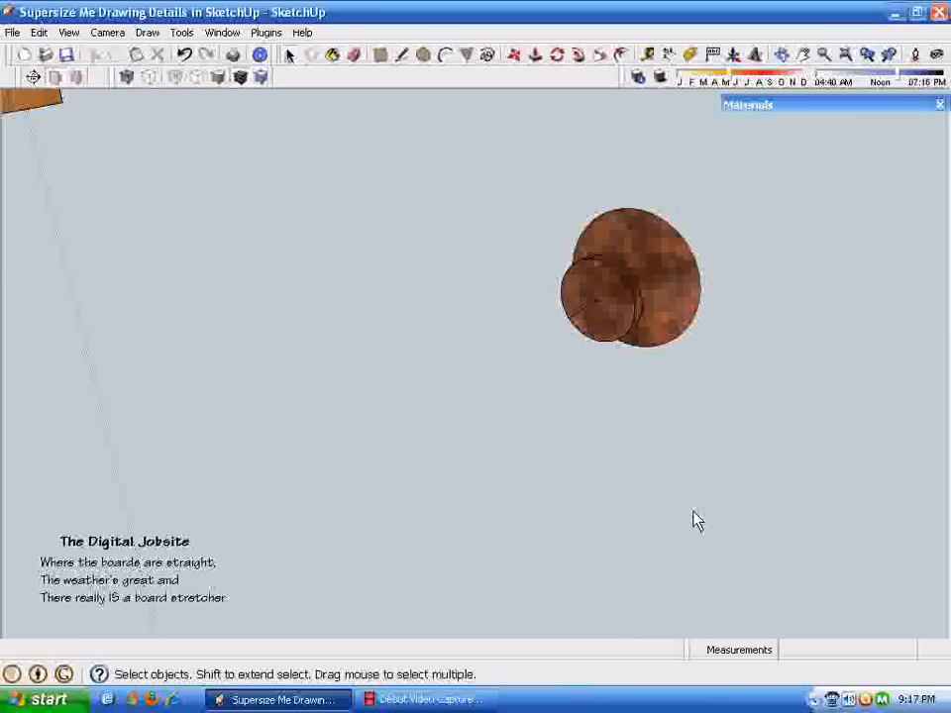
Step: Move the loose knob by the free end of its center line onto the midpoint of the drawer front's top back edge
{"action": "middle_click_drag", "start_coordinate": [693, 518], "coordinate": [468, 331]}
{"action": "scroll", "coordinate": [468, 325], "scroll_direction": "up", "scroll_amount": 2}
{"action": "left_click", "coordinate": [598, 587]}
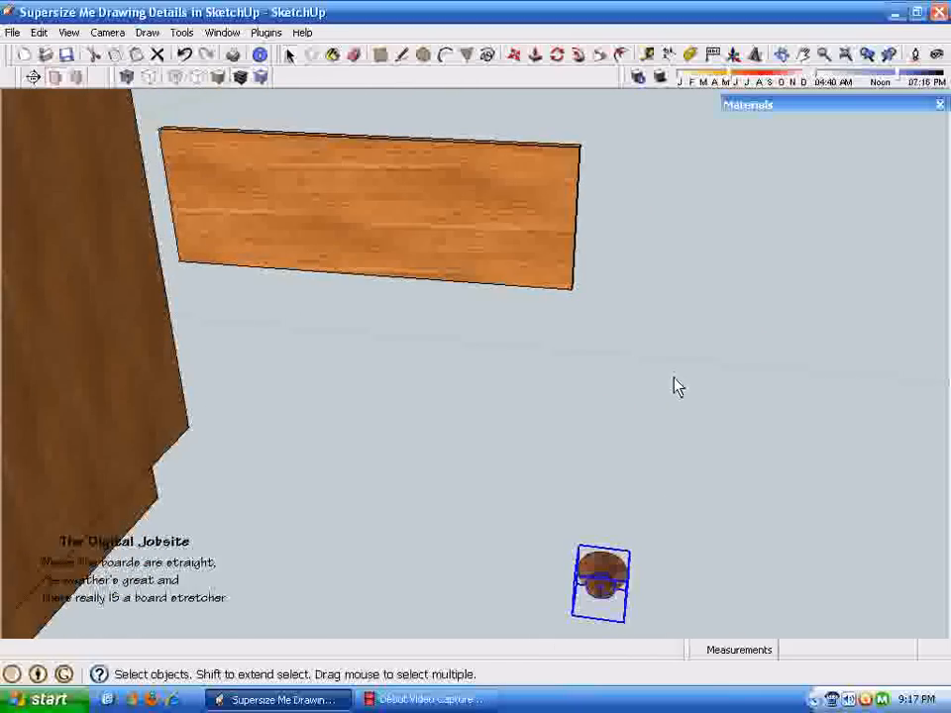
{"action": "left_click", "coordinate": [518, 57]}
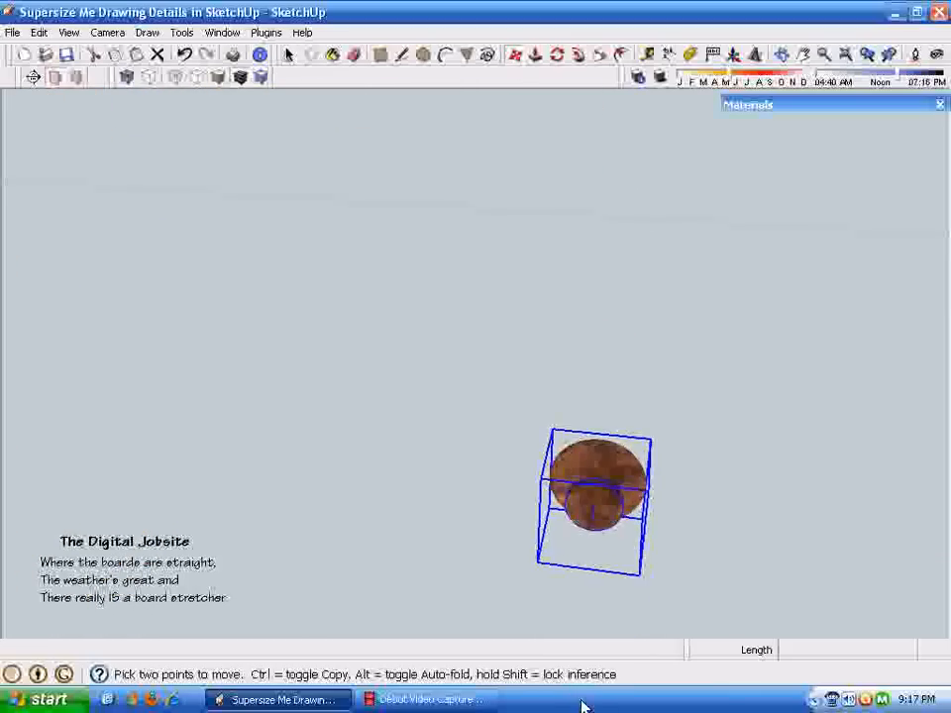
{"action": "middle_click_drag", "start_coordinate": [585, 562], "coordinate": [562, 581]}
{"action": "left_click", "coordinate": [576, 535]}
{"action": "scroll", "coordinate": [630, 444], "scroll_direction": "down", "scroll_amount": 5}
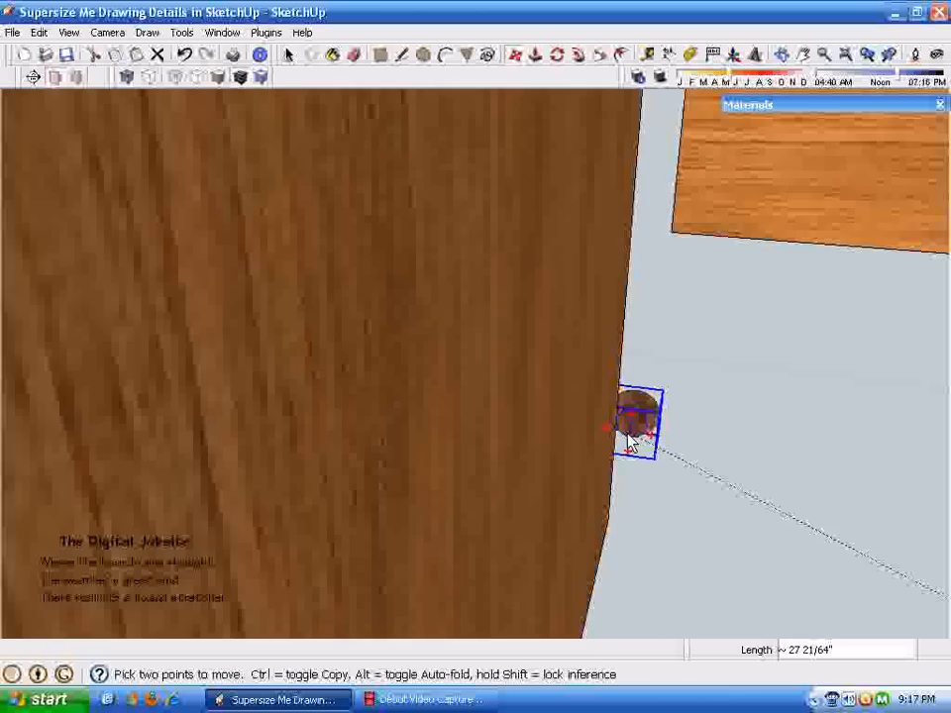
{"action": "scroll", "coordinate": [656, 450], "scroll_direction": "up", "scroll_amount": 8}
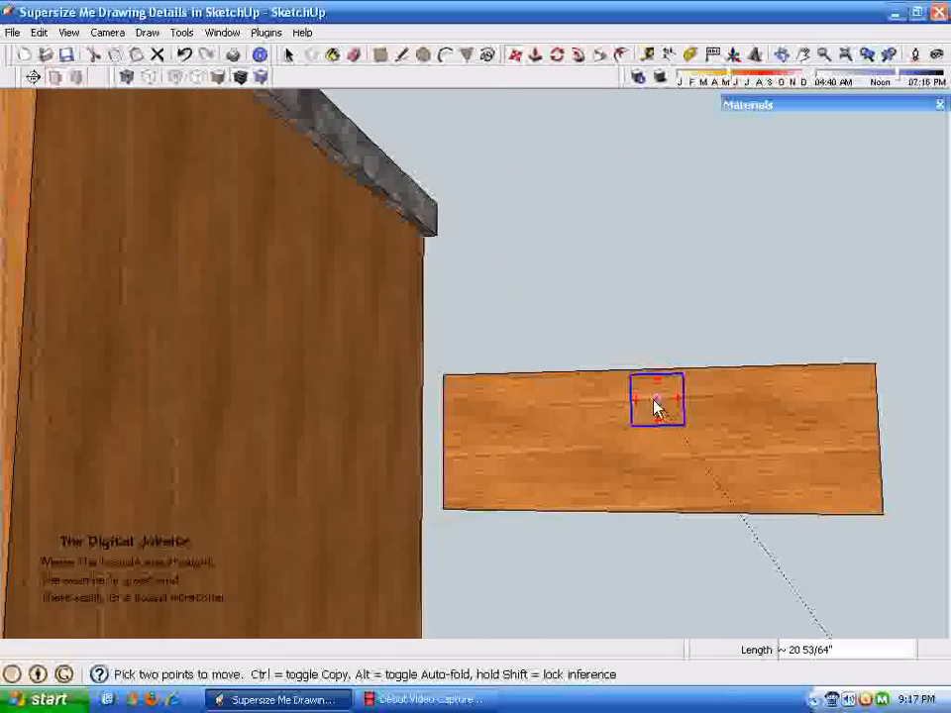
{"action": "scroll", "coordinate": [654, 408], "scroll_direction": "up", "scroll_amount": 2}
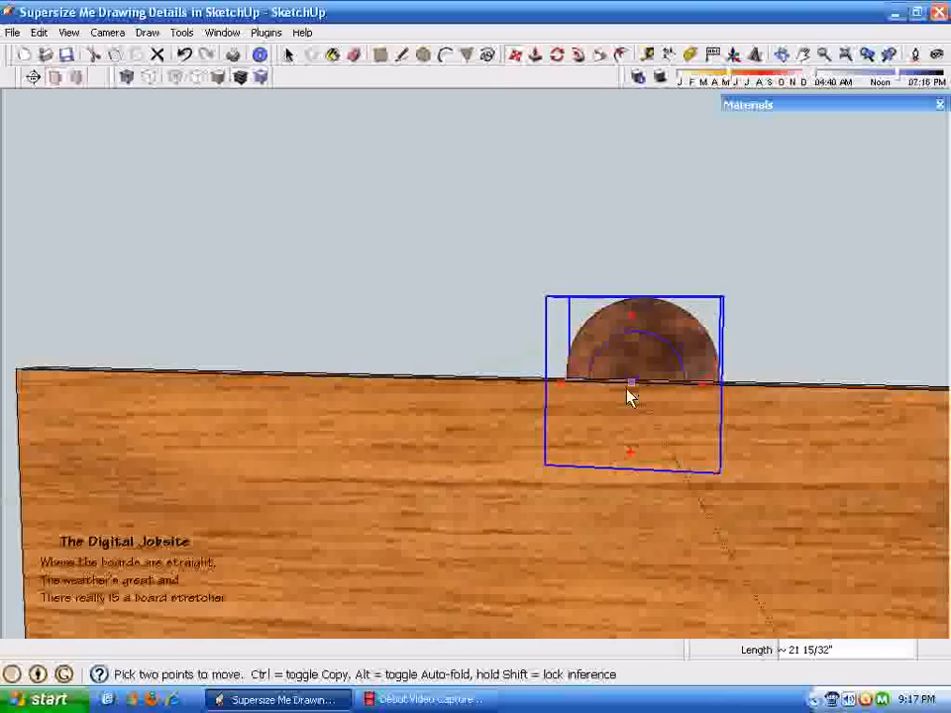
{"action": "middle_click_drag", "start_coordinate": [626, 390], "coordinate": [601, 450]}
{"action": "scroll", "coordinate": [598, 445], "scroll_direction": "down", "scroll_amount": 3}
{"action": "scroll", "coordinate": [597, 446], "scroll_direction": "down", "scroll_amount": 4}
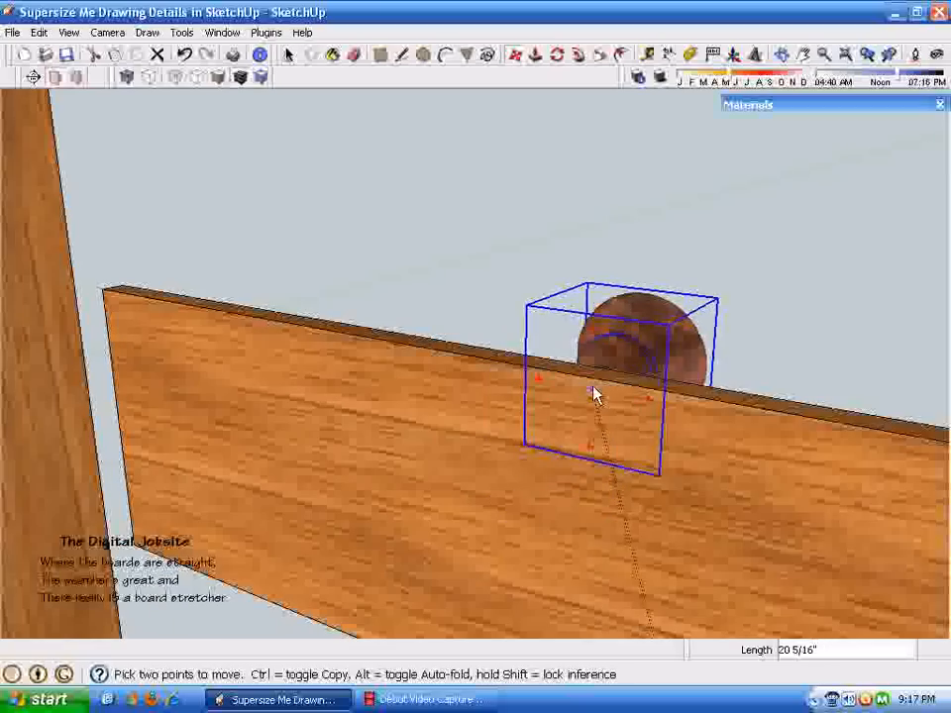
{"action": "left_click", "coordinate": [453, 359]}
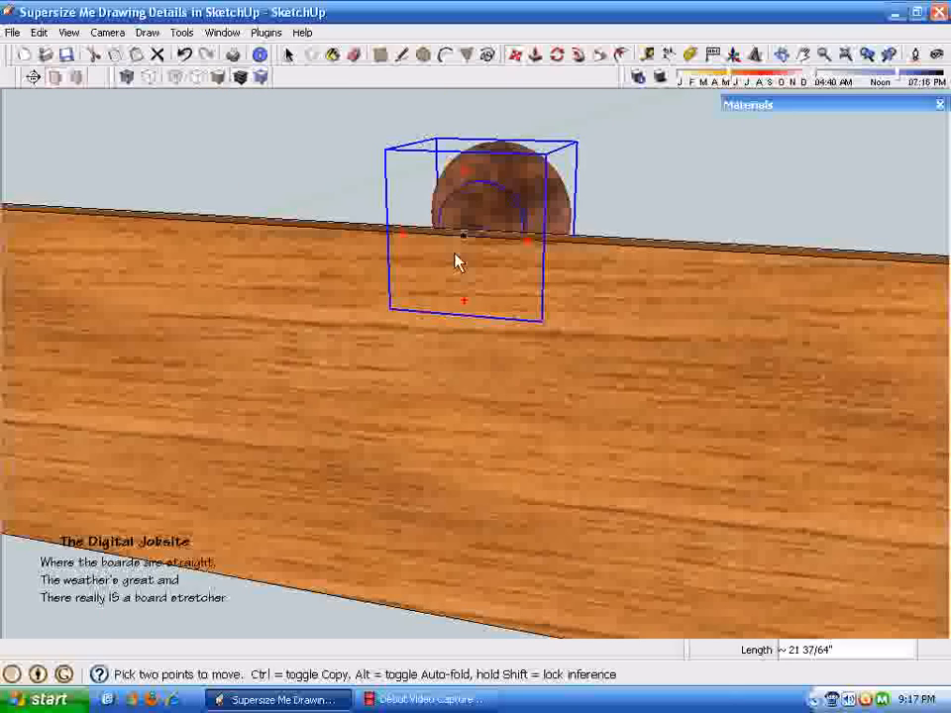
Step: Move the knob 3 inches straight down along the back face of the drawer front
{"action": "left_click", "coordinate": [462, 246]}
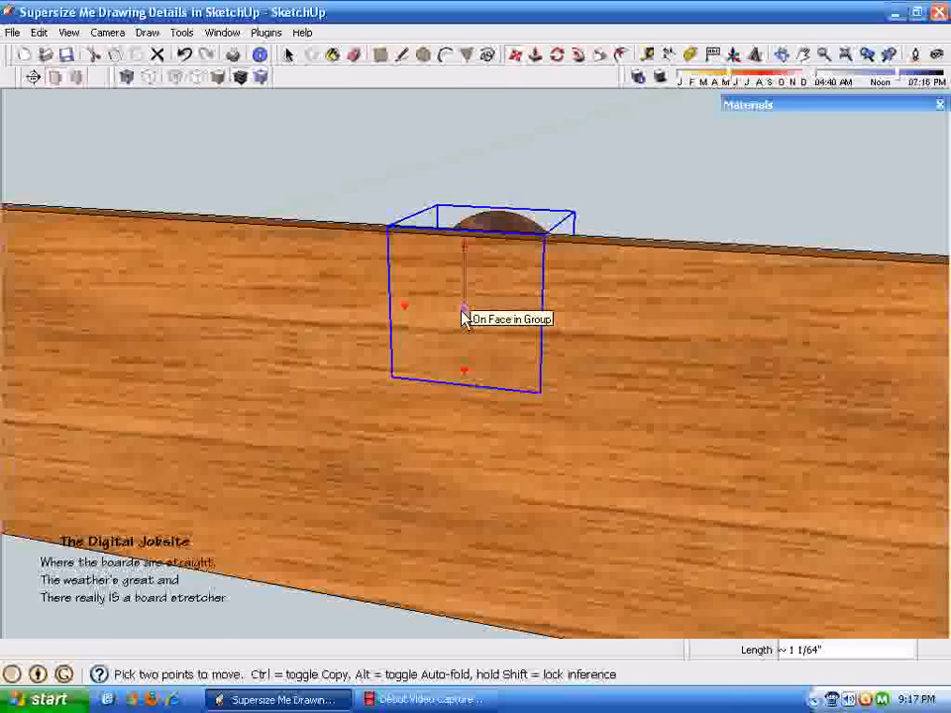
{"action": "scroll", "coordinate": [463, 318], "scroll_direction": "down", "scroll_amount": 3}
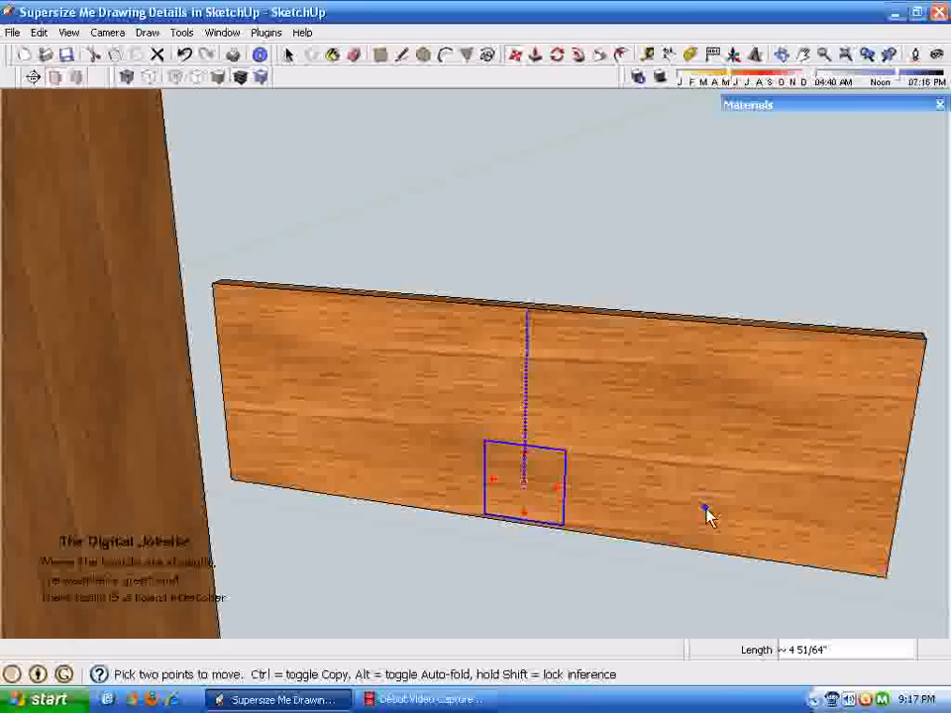
{"action": "type", "text": "3"}
{"action": "key", "text": "Return"}
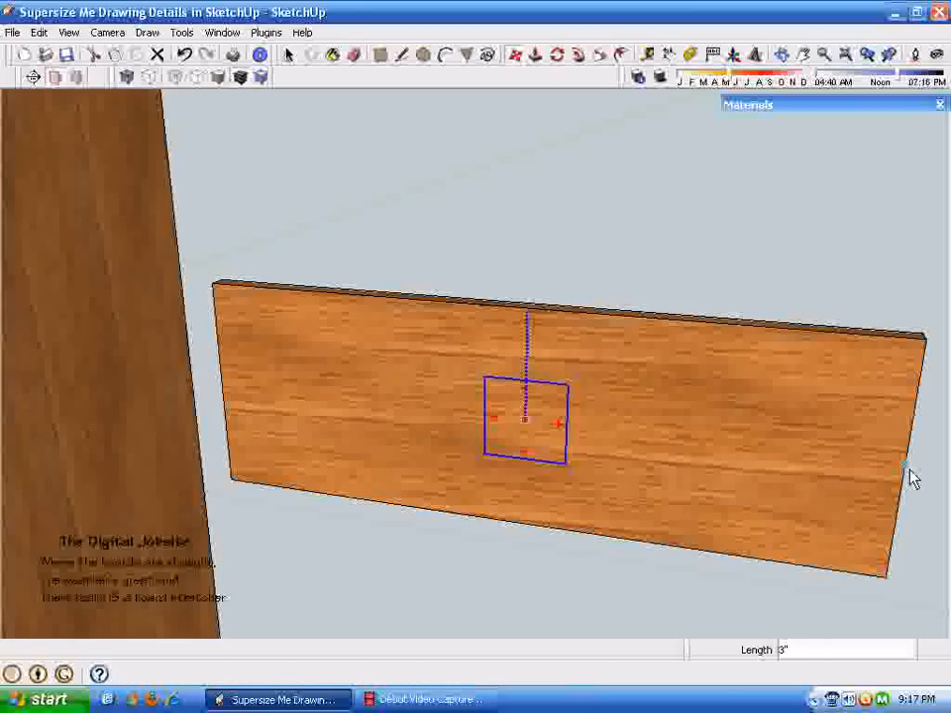
{"action": "key", "text": "space"}
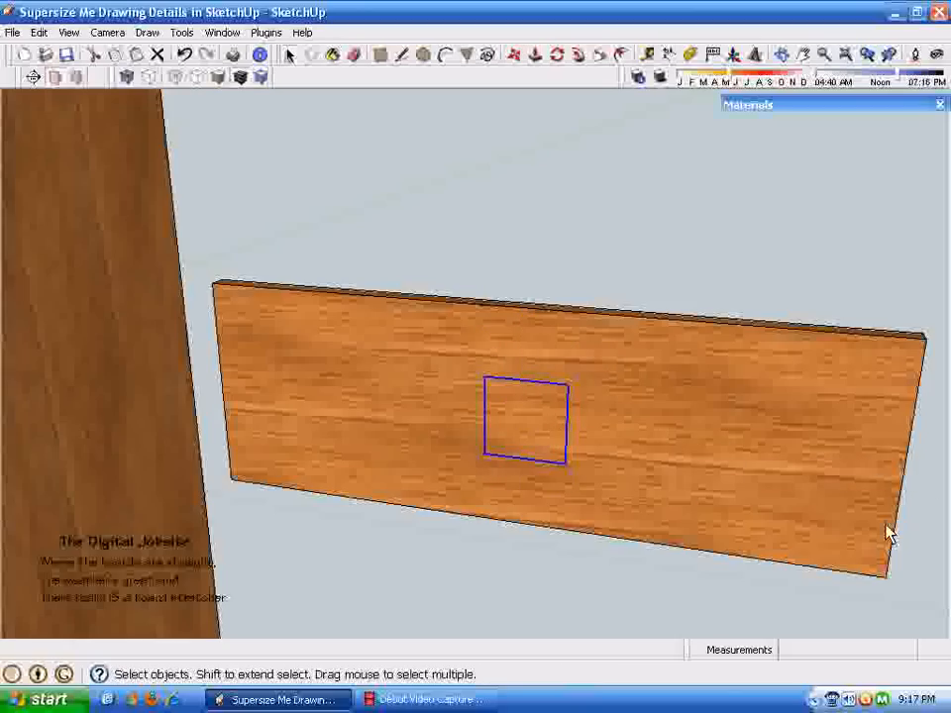
Step: Group the detached drawer front together with its knob
{"action": "middle_click_drag", "start_coordinate": [887, 525], "coordinate": [74, 349]}
{"action": "left_click", "coordinate": [377, 518]}
{"action": "middle_click_drag", "start_coordinate": [378, 518], "coordinate": [339, 417]}
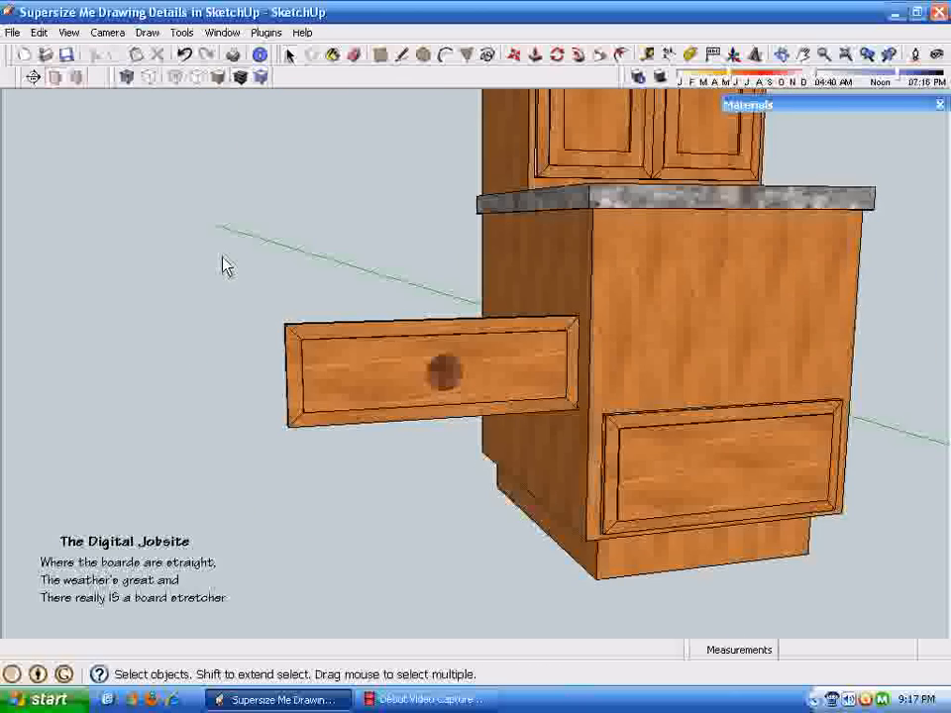
{"action": "left_click", "coordinate": [480, 344]}
{"action": "mouse_move", "coordinate": [399, 425]}
{"action": "middle_mouse_down"}
{"action": "mouse_move", "coordinate": [424, 439]}
{"action": "mouse_move", "coordinate": [425, 388]}
{"action": "middle_mouse_up"}
{"action": "right_click", "coordinate": [409, 384]}
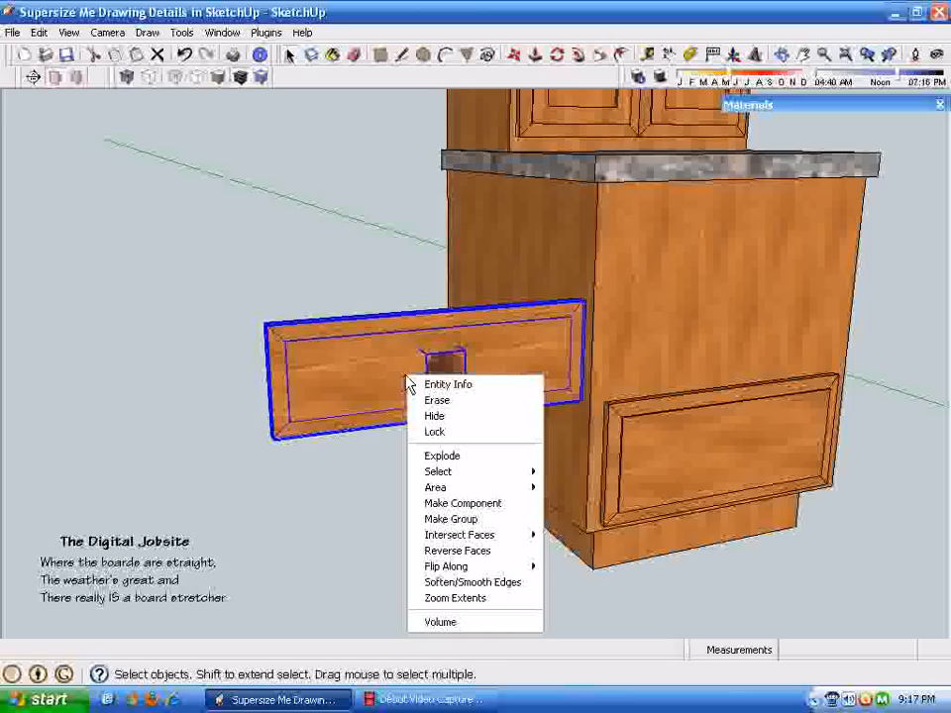
{"action": "left_click", "coordinate": [419, 519]}
Step: Move the grouped drawer front and knob 20 inches sideways, back onto the base cabinet, and clear the selection
{"action": "middle_click_drag", "start_coordinate": [422, 535], "coordinate": [525, 60]}
{"action": "left_click", "coordinate": [522, 56]}
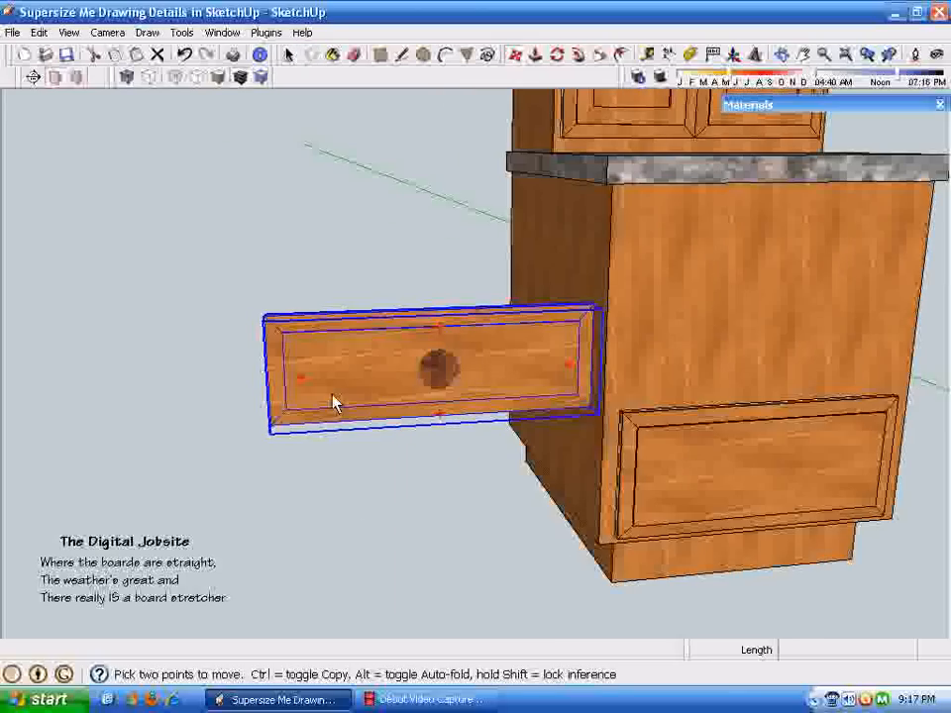
{"action": "left_click", "coordinate": [334, 386]}
{"action": "left_click", "coordinate": [499, 366]}
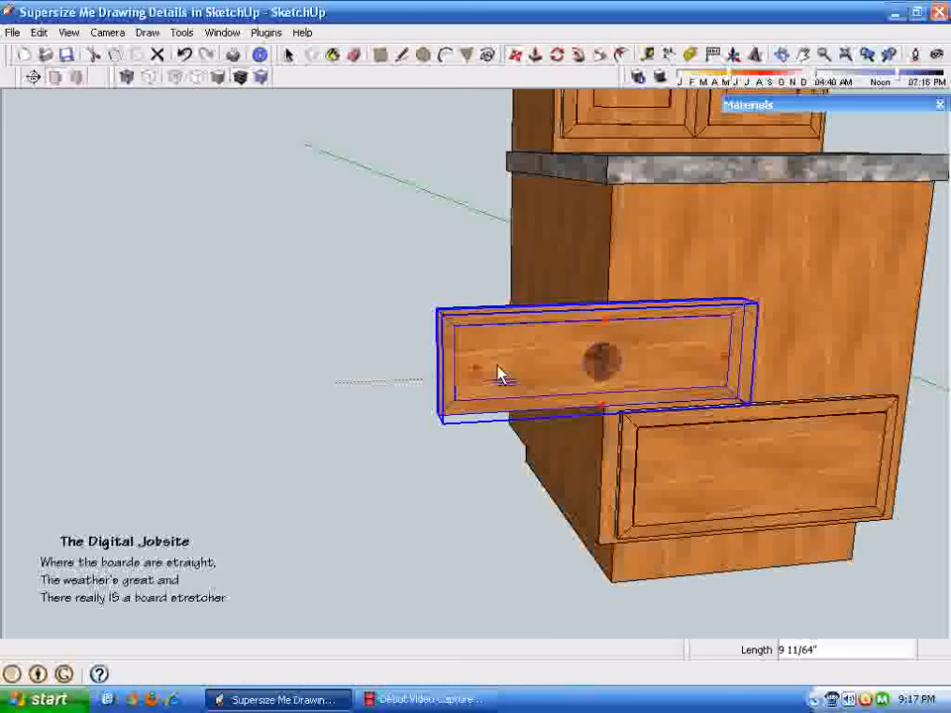
{"action": "type", "text": "20"}
{"action": "key", "text": "Return"}
{"action": "key", "text": "space"}
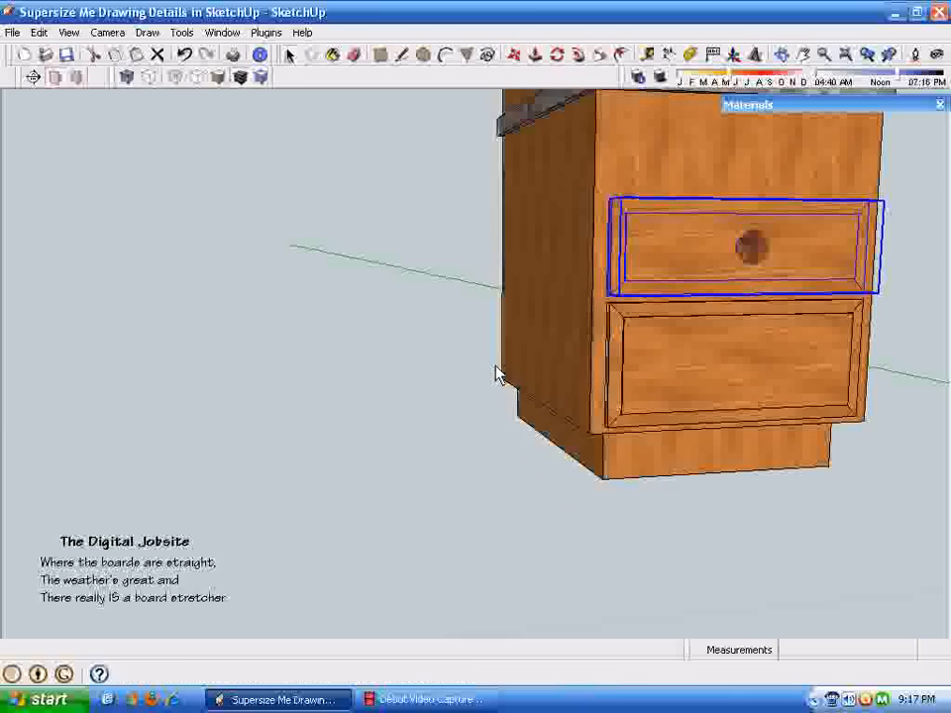
{"action": "left_click", "coordinate": [296, 432]}
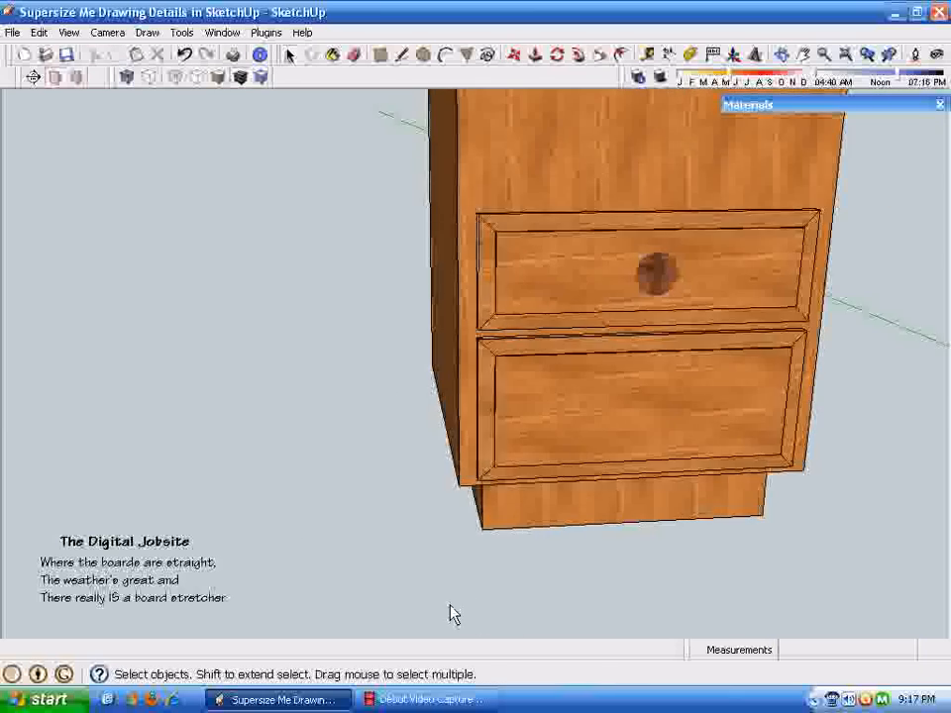
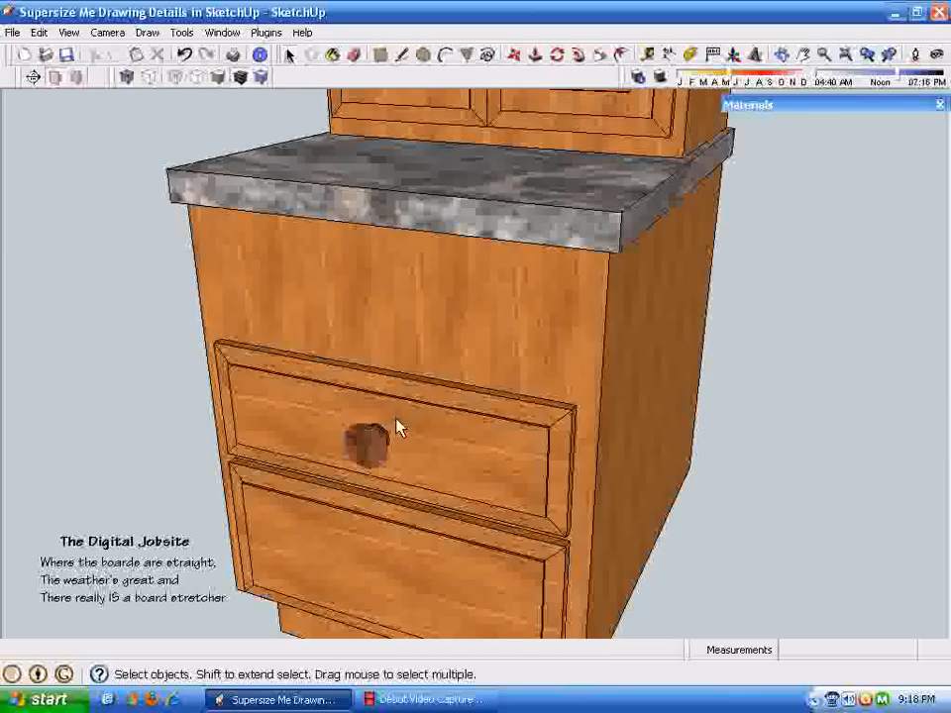
Step: Explode the group that holds the upper drawer front and its knob
{"action": "left_click", "coordinate": [376, 451]}
{"action": "right_click", "coordinate": [428, 443]}
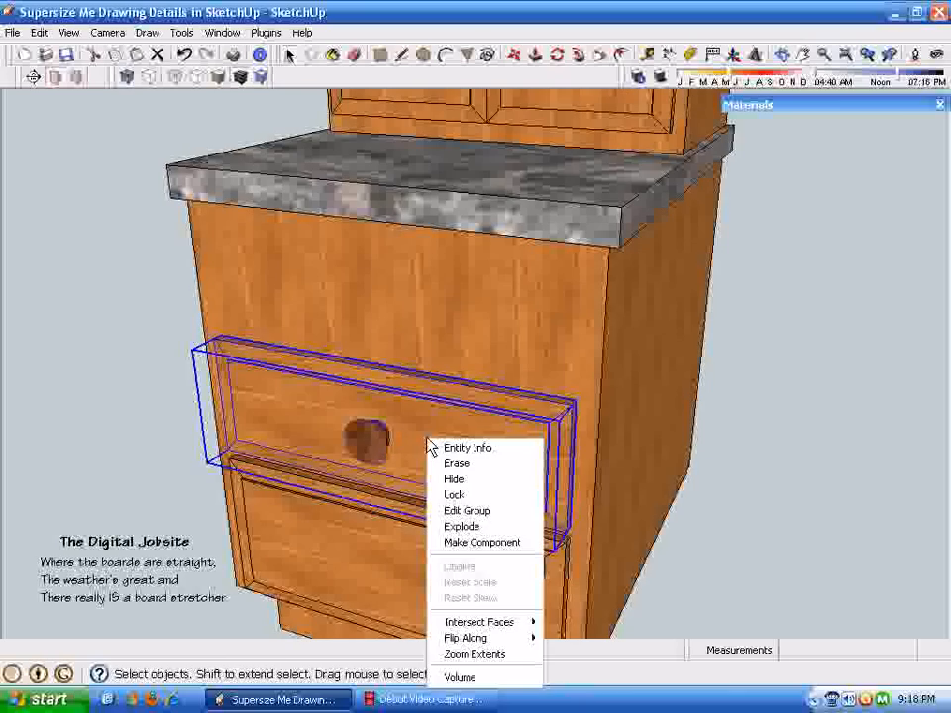
{"action": "left_click", "coordinate": [461, 527]}
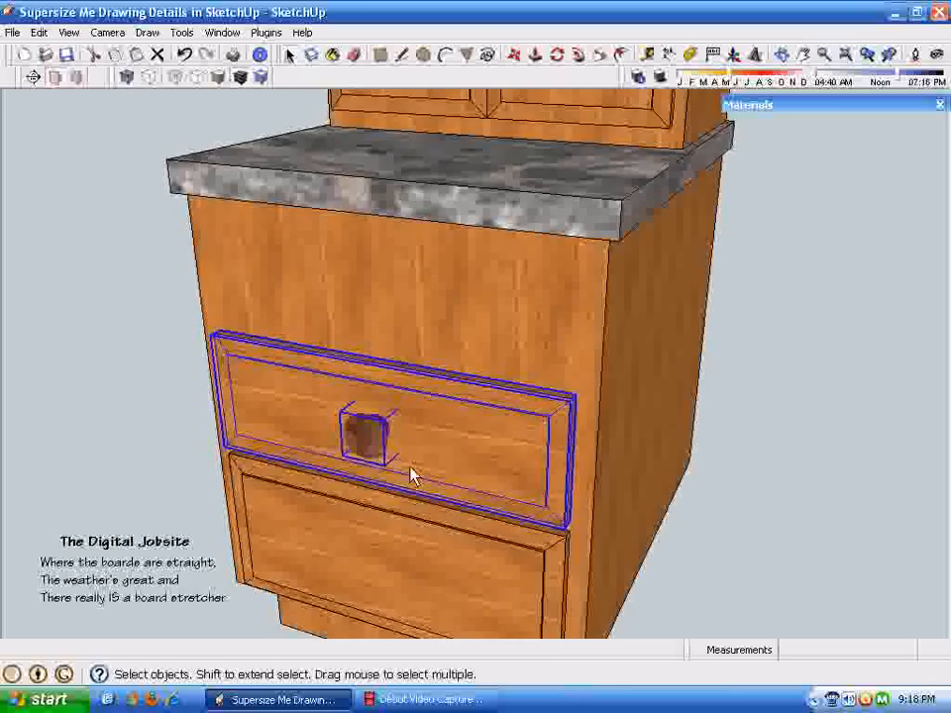
Step: Try moving the knob down onto the lower drawer front and across to that front's side edge, and undo the moves
{"action": "left_click", "coordinate": [381, 446]}
{"action": "key", "text": "m"}
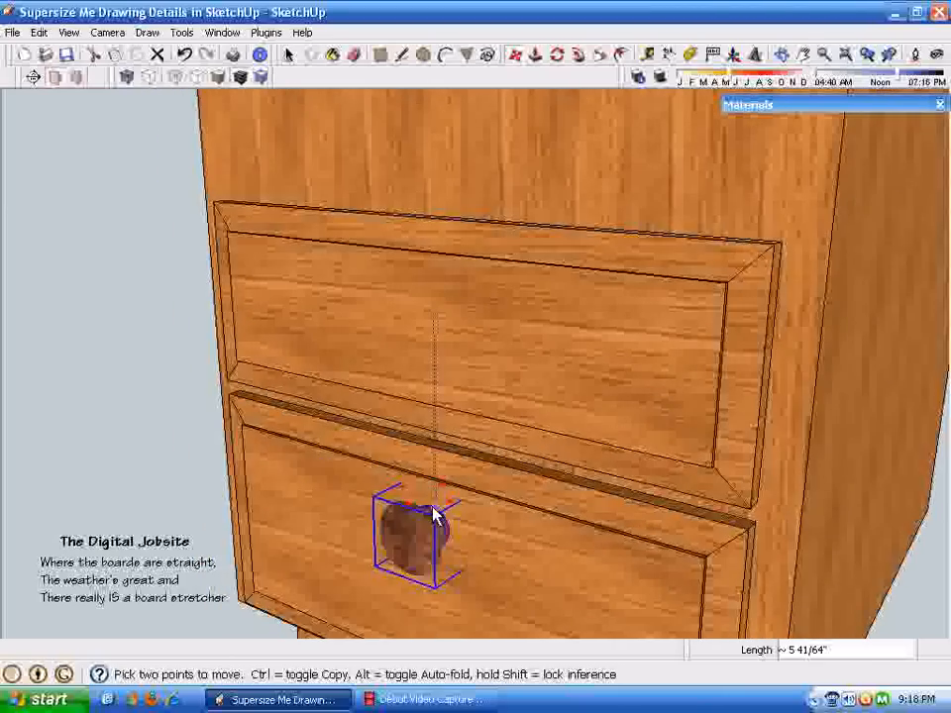
{"action": "mouse_move", "coordinate": [472, 582]}
{"action": "middle_mouse_down"}
{"action": "mouse_move", "coordinate": [473, 606]}
{"action": "mouse_move", "coordinate": [539, 509]}
{"action": "mouse_move", "coordinate": [533, 479]}
{"action": "mouse_move", "coordinate": [565, 400]}
{"action": "mouse_move", "coordinate": [493, 376]}
{"action": "middle_mouse_up"}
{"action": "left_click", "coordinate": [493, 376]}
{"action": "left_click", "coordinate": [755, 383]}
{"action": "left_click", "coordinate": [743, 406]}
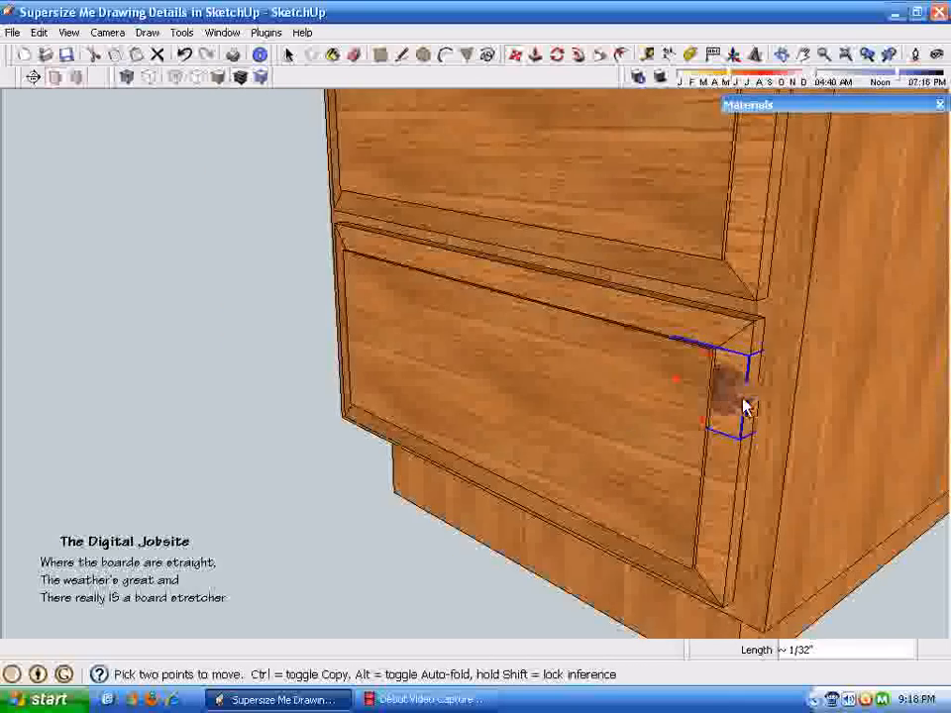
{"action": "middle_click_drag", "start_coordinate": [528, 452], "coordinate": [766, 535]}
{"action": "scroll", "coordinate": [765, 535], "scroll_direction": "down", "scroll_amount": 10}
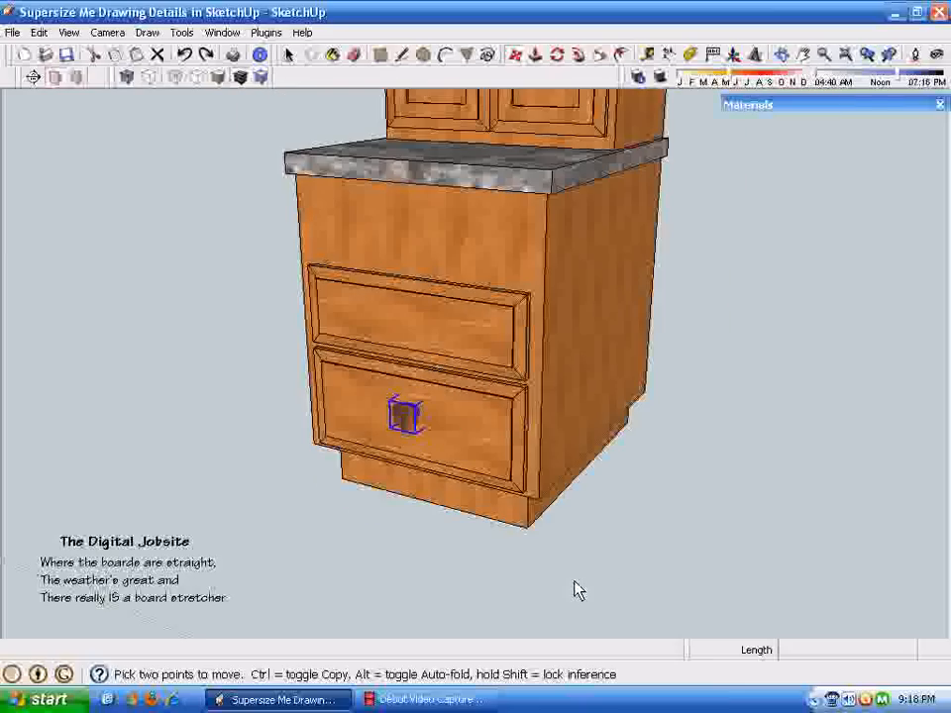
{"action": "left_click", "coordinate": [573, 591]}
{"action": "key", "text": "space"}
{"action": "left_click", "coordinate": [700, 548]}
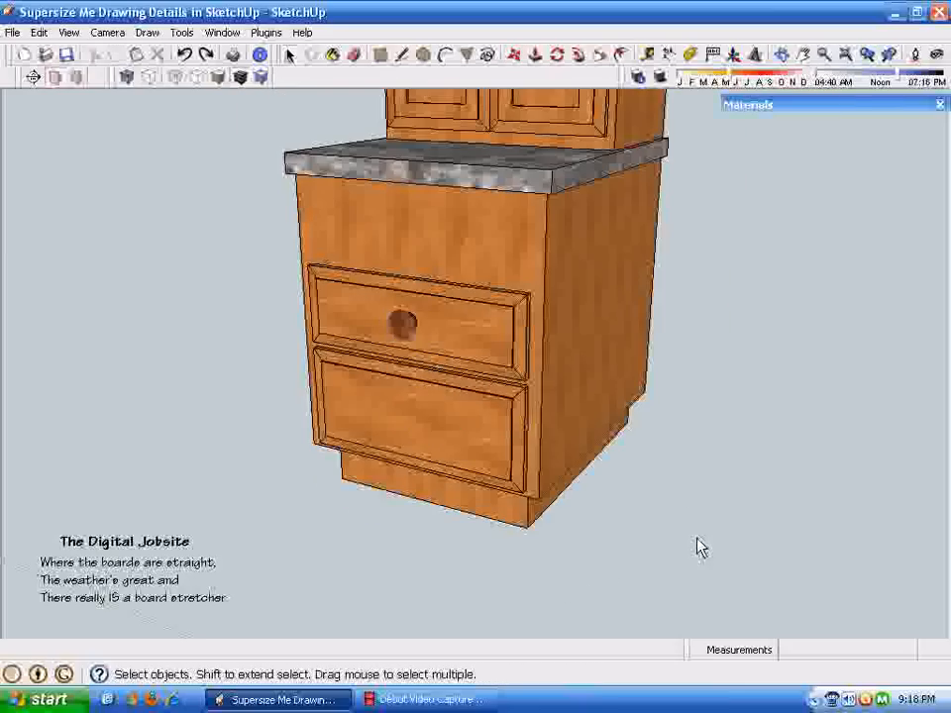
Step: Turn on hidden geometry, select the whole model, and unhide the three finished cabinets and the boundary lines
{"action": "middle_click_drag", "start_coordinate": [699, 548], "coordinate": [267, 598]}
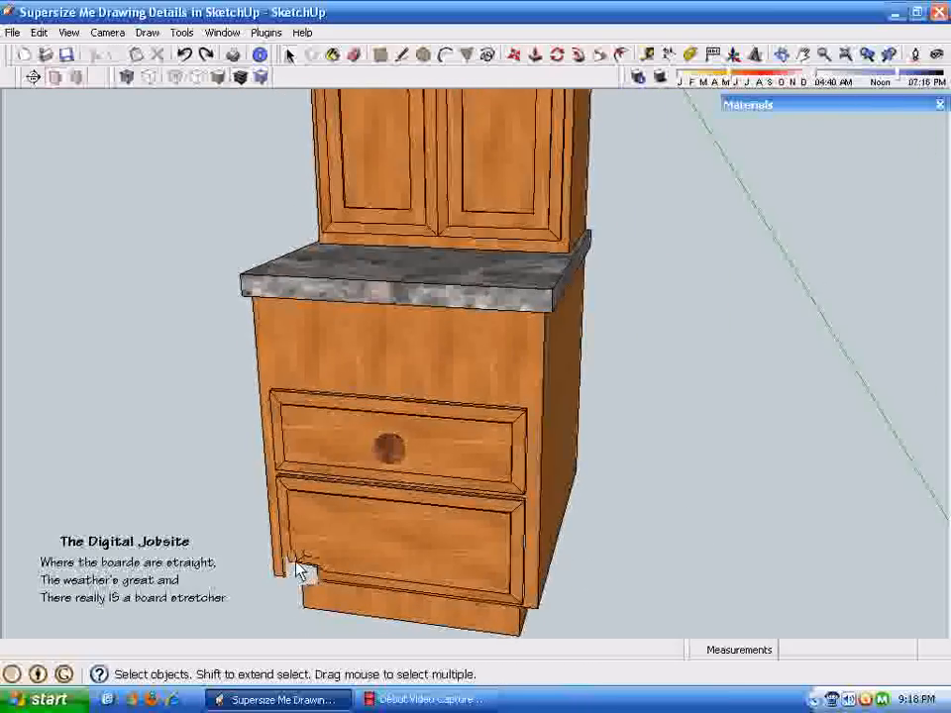
{"action": "left_click", "coordinate": [67, 34]}
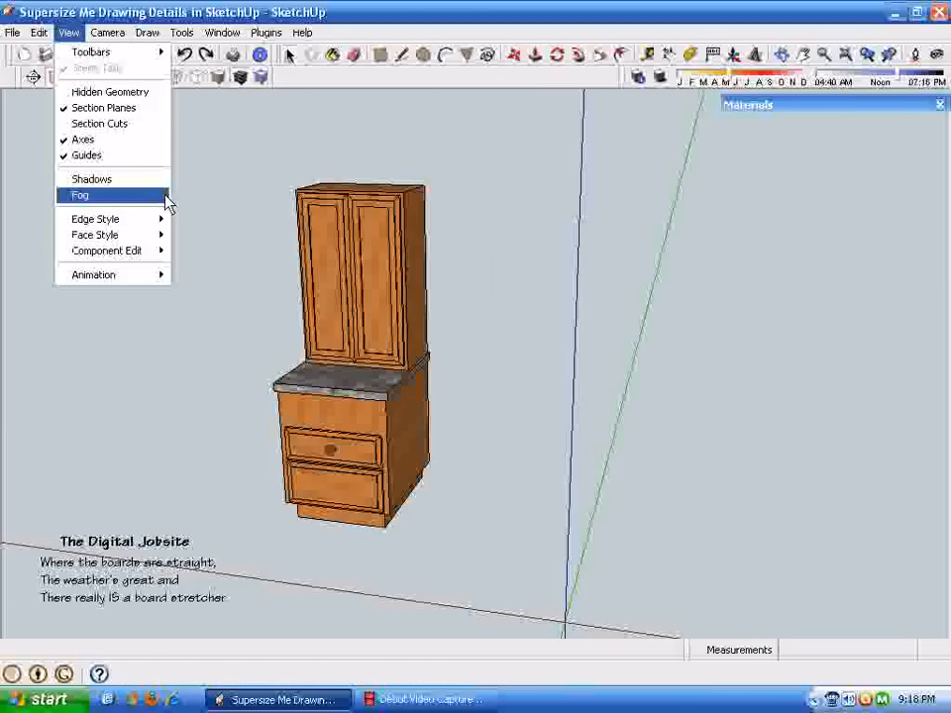
{"action": "left_click", "coordinate": [64, 99]}
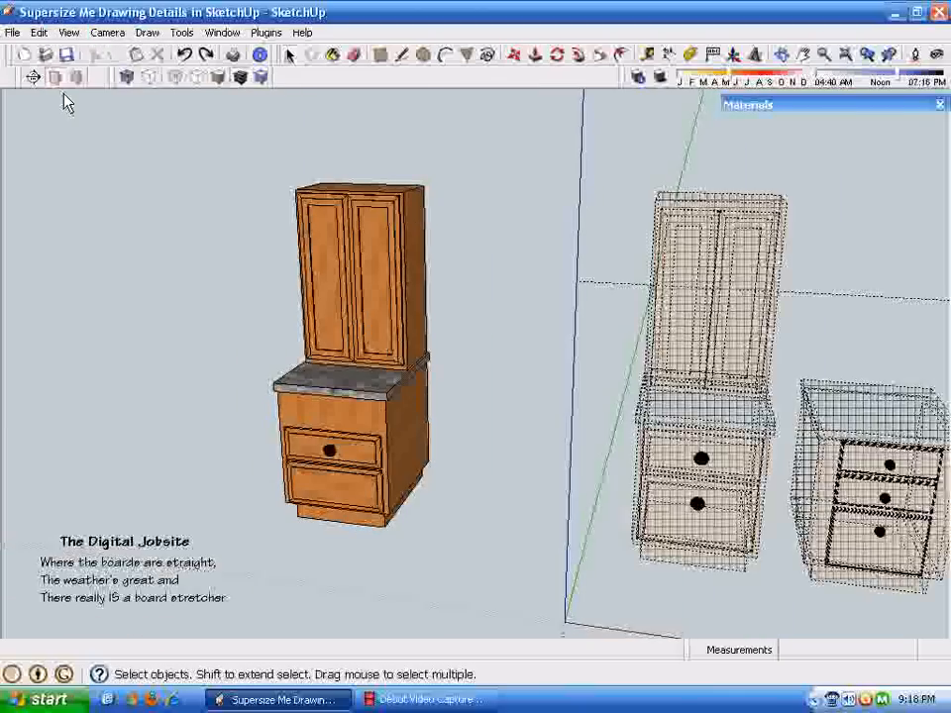
{"action": "middle_click_drag", "start_coordinate": [649, 488], "coordinate": [248, 169]}
{"action": "scroll", "coordinate": [802, 306], "scroll_direction": "down", "scroll_amount": 5}
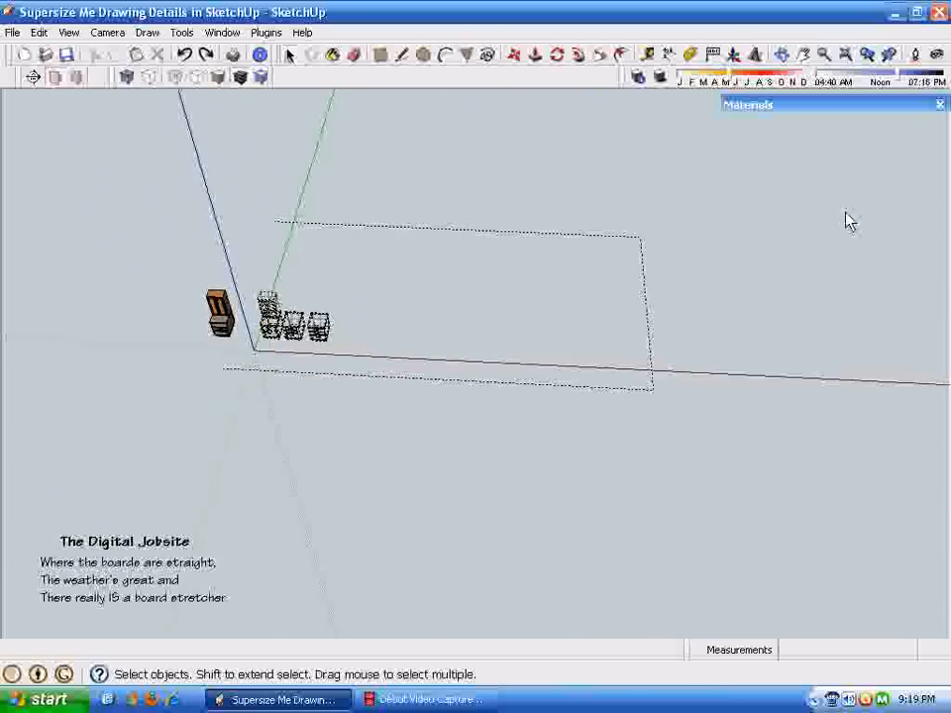
{"action": "left_click_drag", "start_coordinate": [79, 145], "coordinate": [745, 524]}
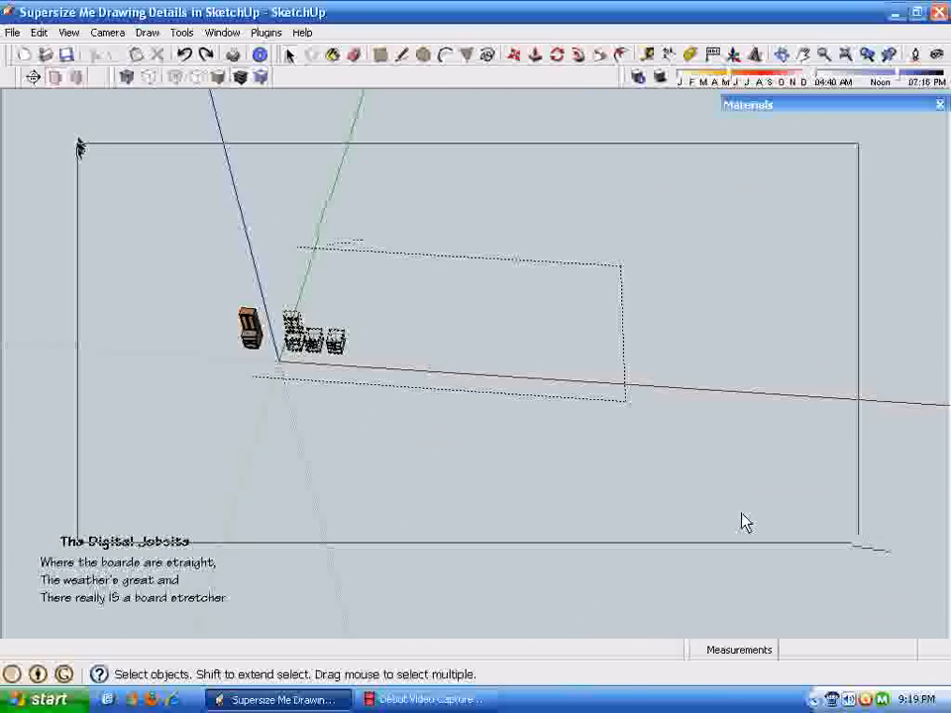
{"action": "left_click_drag", "start_coordinate": [632, 477], "coordinate": [628, 478]}
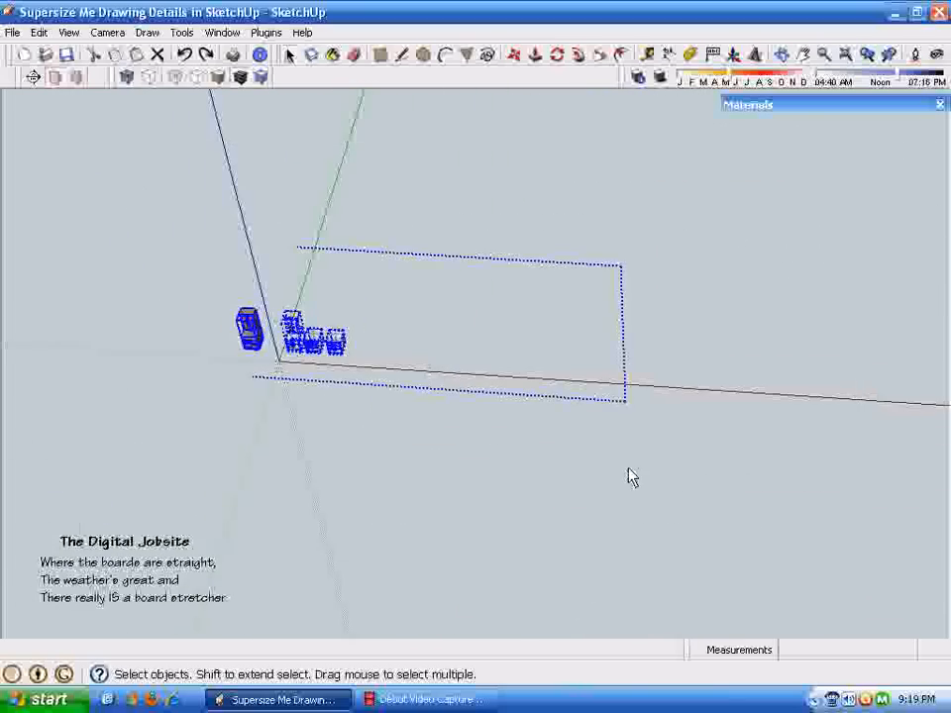
{"action": "right_click", "coordinate": [322, 348]}
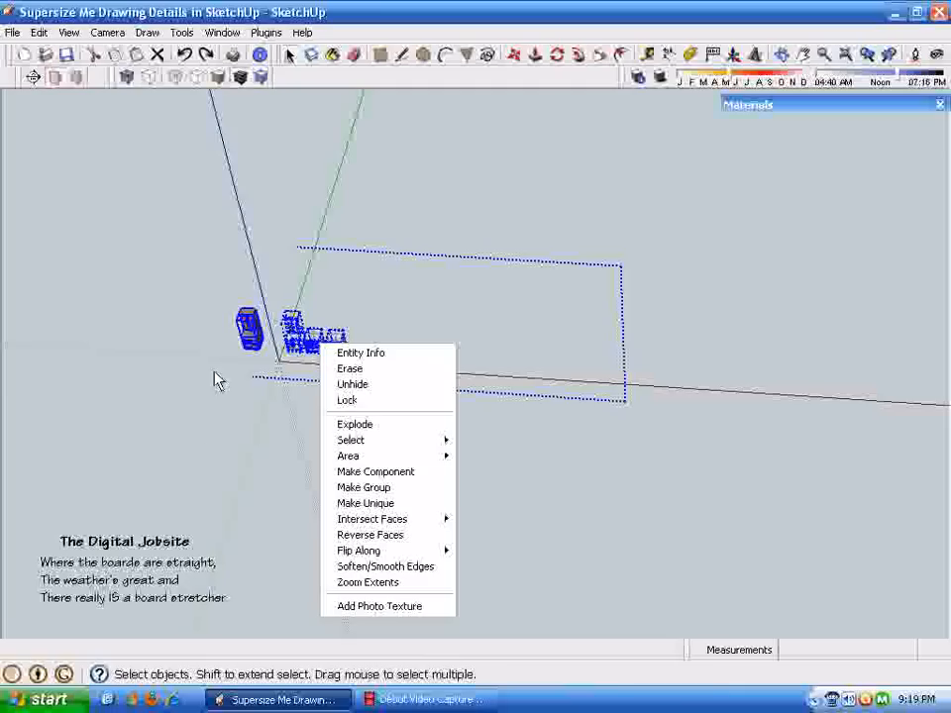
{"action": "left_click", "coordinate": [360, 393]}
Step: Delete the boundary lines around the cabinet area
{"action": "left_click", "coordinate": [446, 528]}
{"action": "middle_click_drag", "start_coordinate": [446, 528], "coordinate": [839, 428]}
{"action": "left_click_drag", "start_coordinate": [925, 333], "coordinate": [654, 578]}
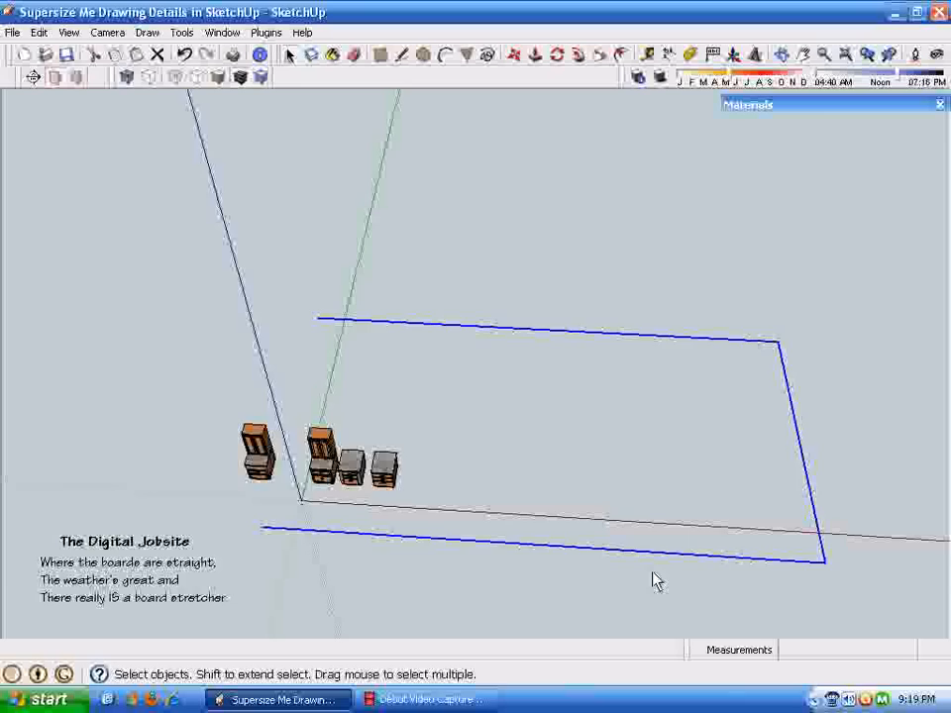
{"action": "key", "text": "Delete"}
Step: Move the lowest drawer front of the end base cabinet about 45 inches away from the cabinet, into open space beside it
{"action": "scroll", "coordinate": [335, 577], "scroll_direction": "up", "scroll_amount": 5}
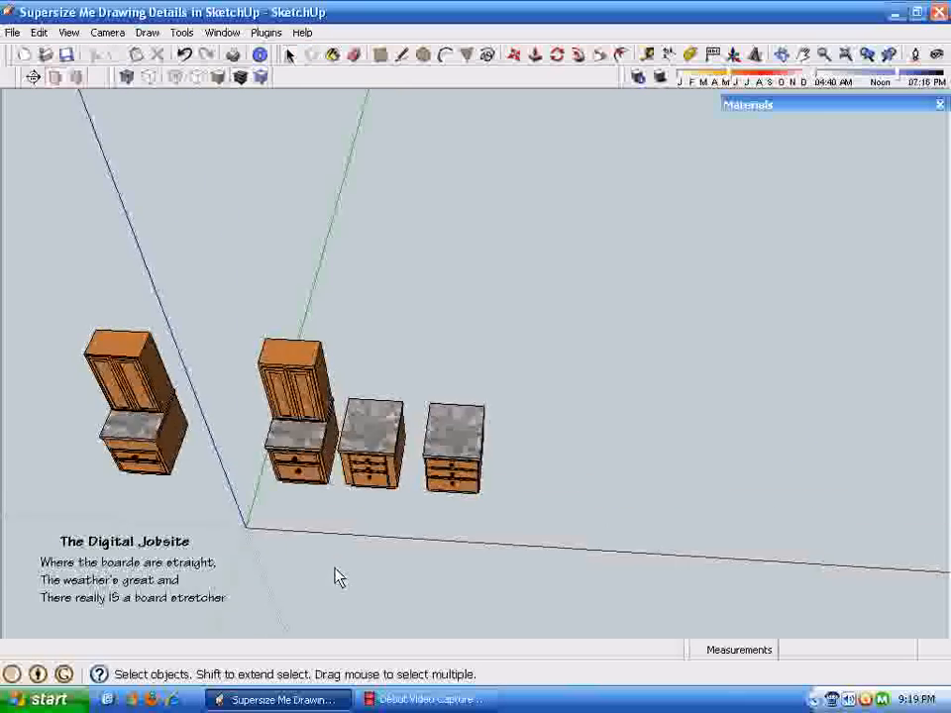
{"action": "middle_click_drag", "start_coordinate": [335, 577], "coordinate": [491, 577]}
{"action": "scroll", "coordinate": [485, 511], "scroll_direction": "up", "scroll_amount": 6}
{"action": "left_click", "coordinate": [485, 379]}
{"action": "middle_click_drag", "start_coordinate": [485, 379], "coordinate": [574, 357]}
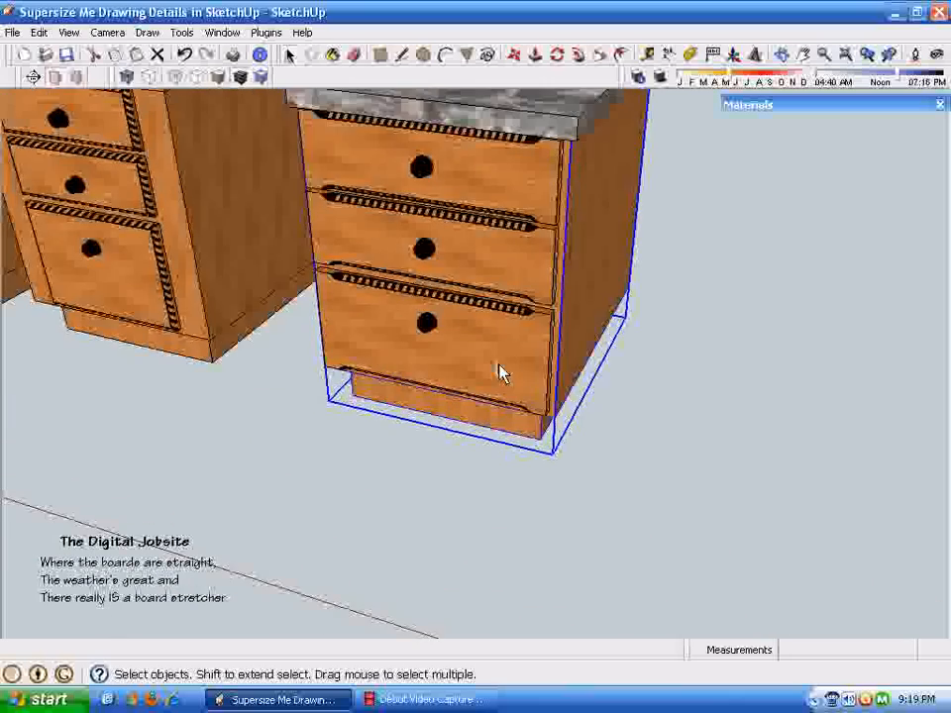
{"action": "double_click", "coordinate": [498, 367]}
{"action": "scroll", "coordinate": [497, 375], "scroll_direction": "down", "scroll_amount": 5}
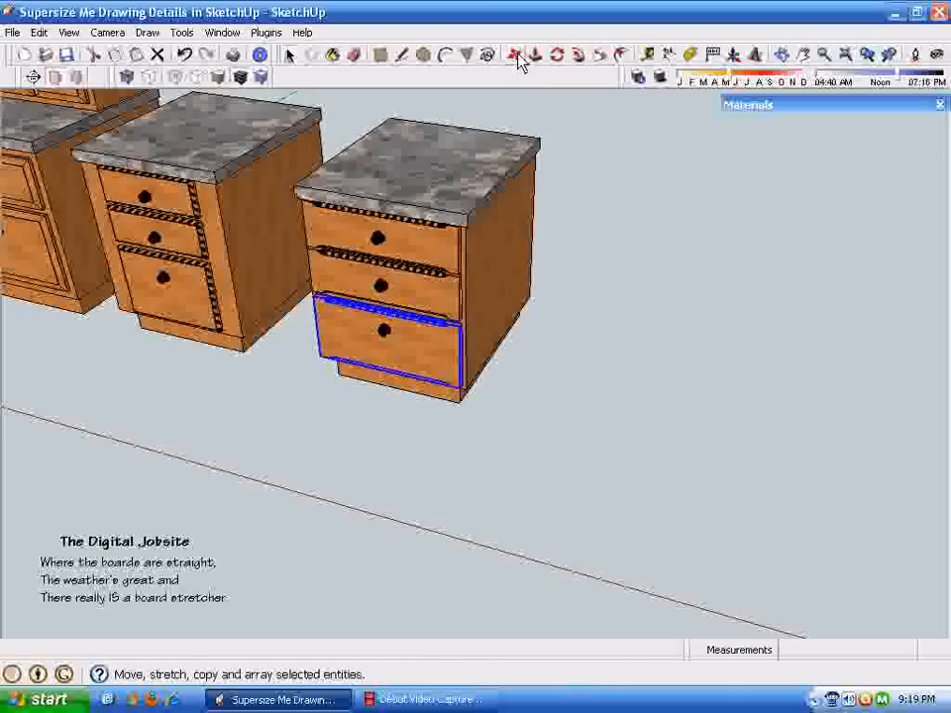
{"action": "left_click", "coordinate": [515, 55]}
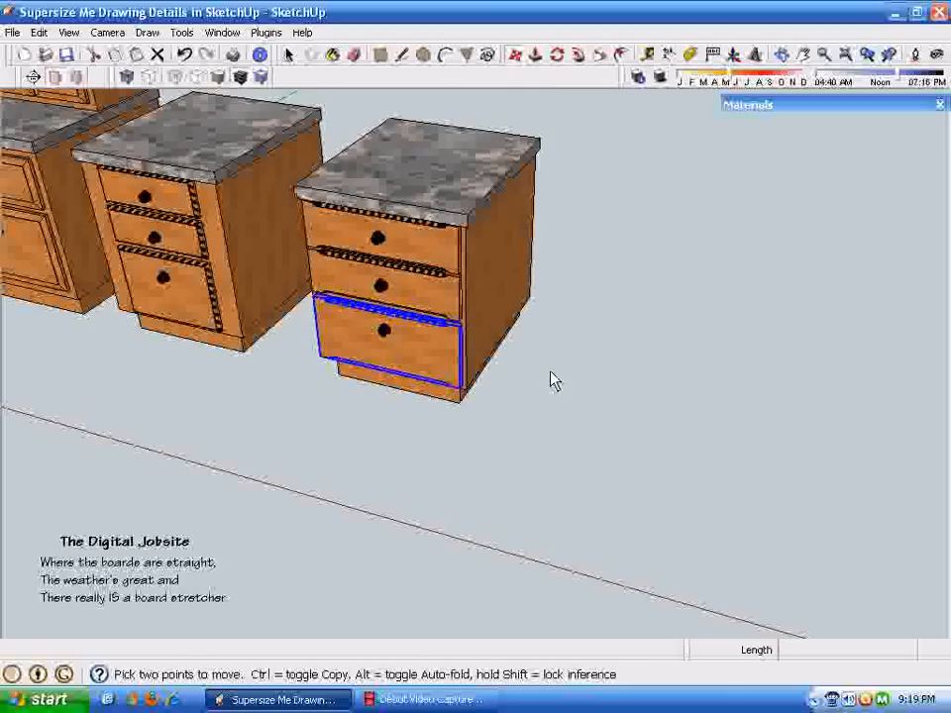
{"action": "left_click", "coordinate": [465, 395]}
{"action": "key", "text": "Escape"}
{"action": "left_click", "coordinate": [472, 389]}
{"action": "scroll", "coordinate": [779, 442], "scroll_direction": "down", "scroll_amount": 1}
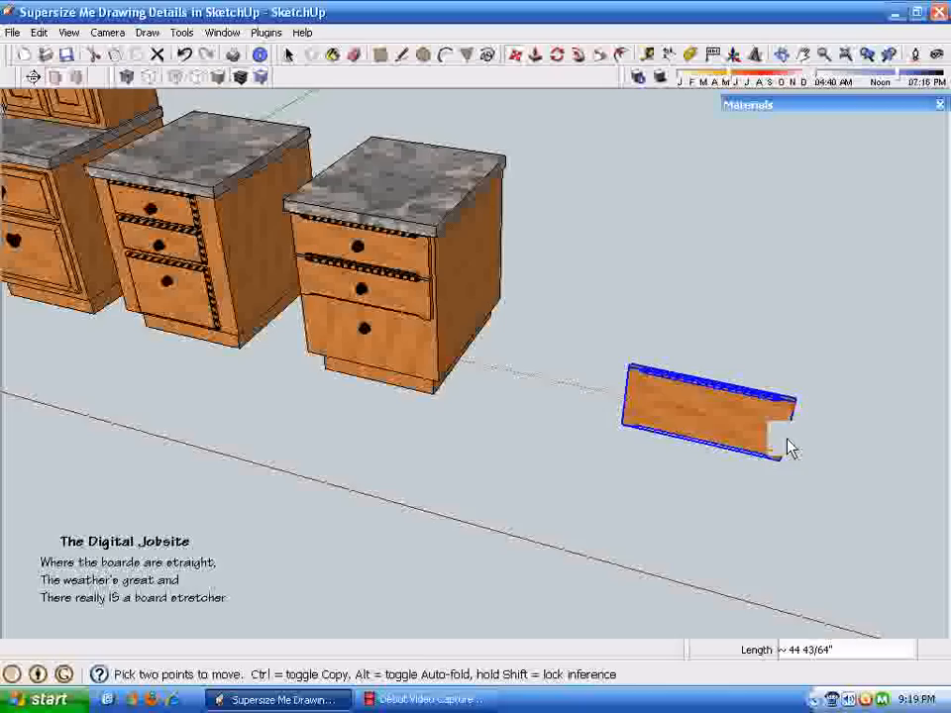
{"action": "left_click", "coordinate": [790, 446]}
{"action": "key", "text": "space"}
{"action": "left_click", "coordinate": [752, 557]}
Step: Hide the four cabinets so only the separated drawer front remains, and turn off the display of hidden geometry
{"action": "scroll", "coordinate": [761, 567], "scroll_direction": "down", "scroll_amount": 5}
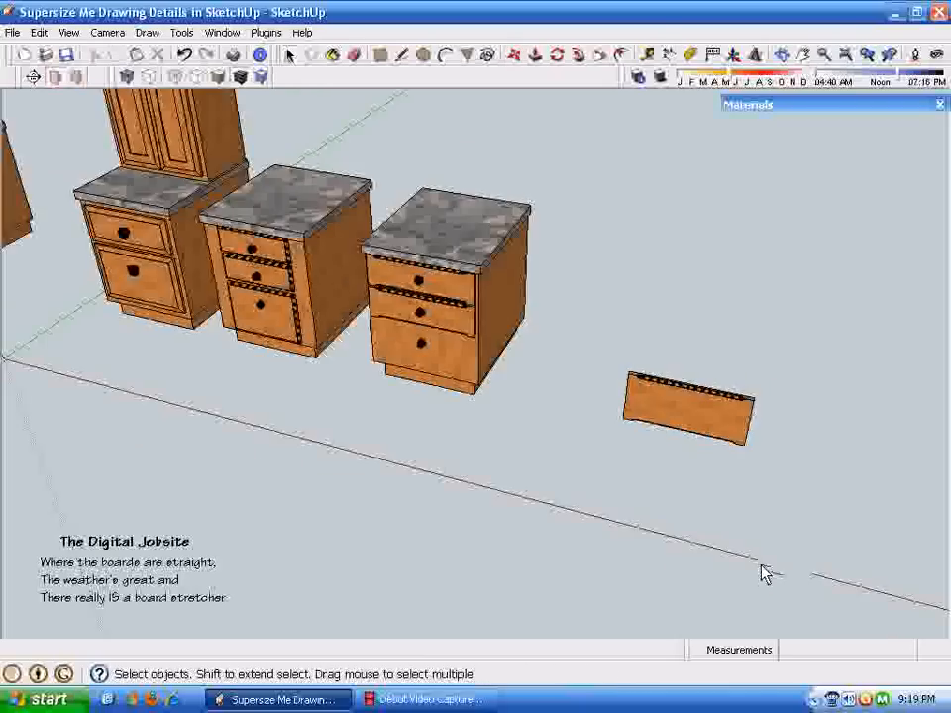
{"action": "middle_click_drag", "start_coordinate": [764, 573], "coordinate": [510, 376]}
{"action": "left_click_drag", "start_coordinate": [104, 187], "coordinate": [662, 553]}
{"action": "right_click", "coordinate": [591, 473]}
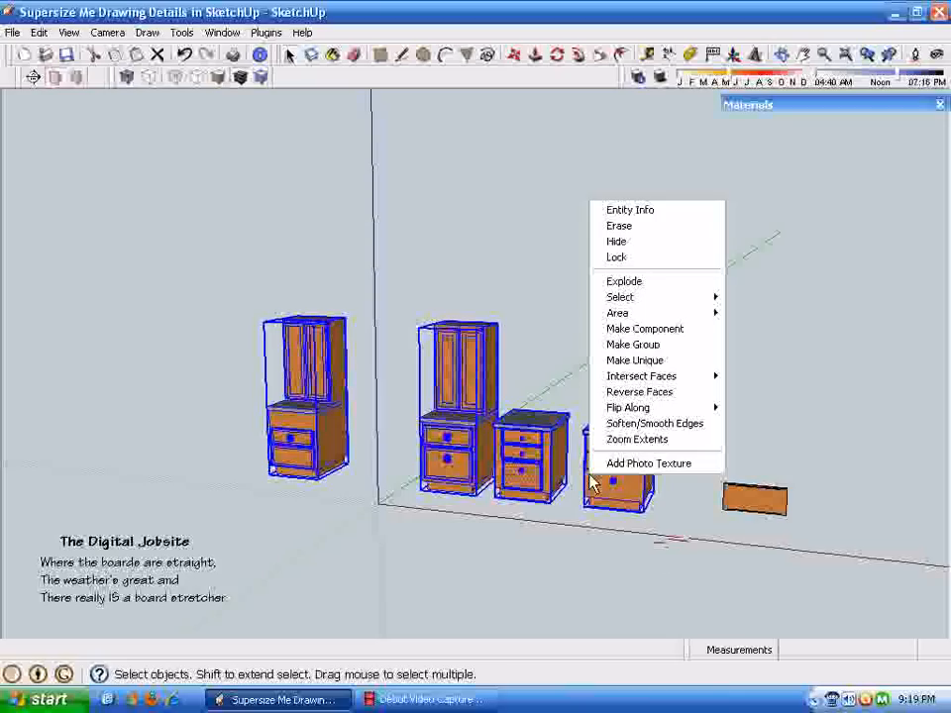
{"action": "left_click", "coordinate": [629, 244]}
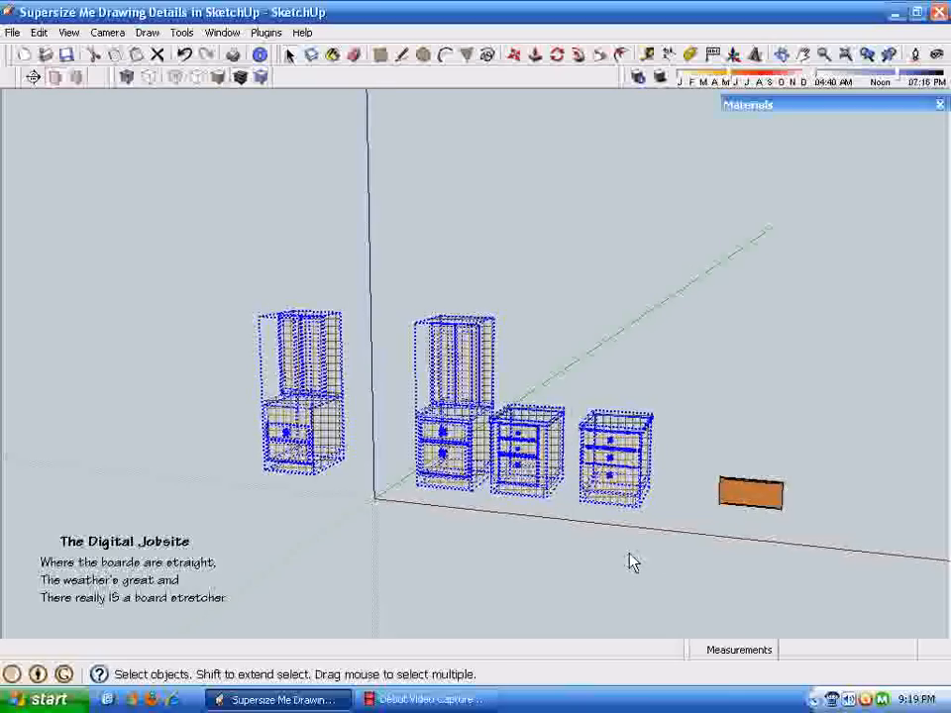
{"action": "left_click", "coordinate": [72, 33]}
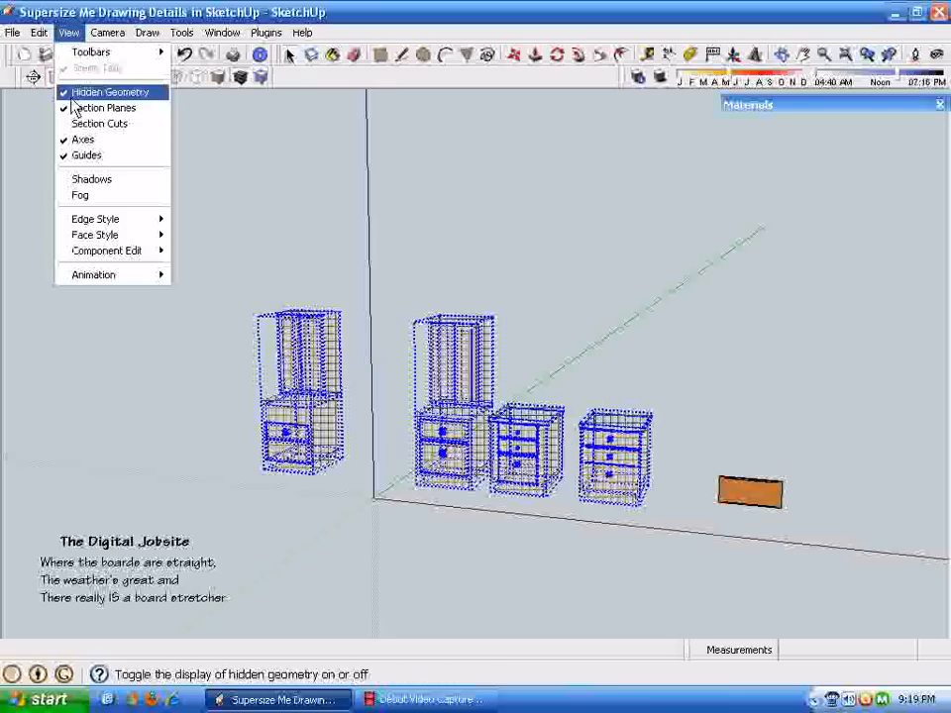
{"action": "left_click", "coordinate": [79, 92]}
Step: Examine the grooved top edge of the separated drawer front and the curved end of its groove from several angles
{"action": "scroll", "coordinate": [788, 615], "scroll_direction": "up", "scroll_amount": 3}
{"action": "scroll", "coordinate": [783, 614], "scroll_direction": "up", "scroll_amount": 8}
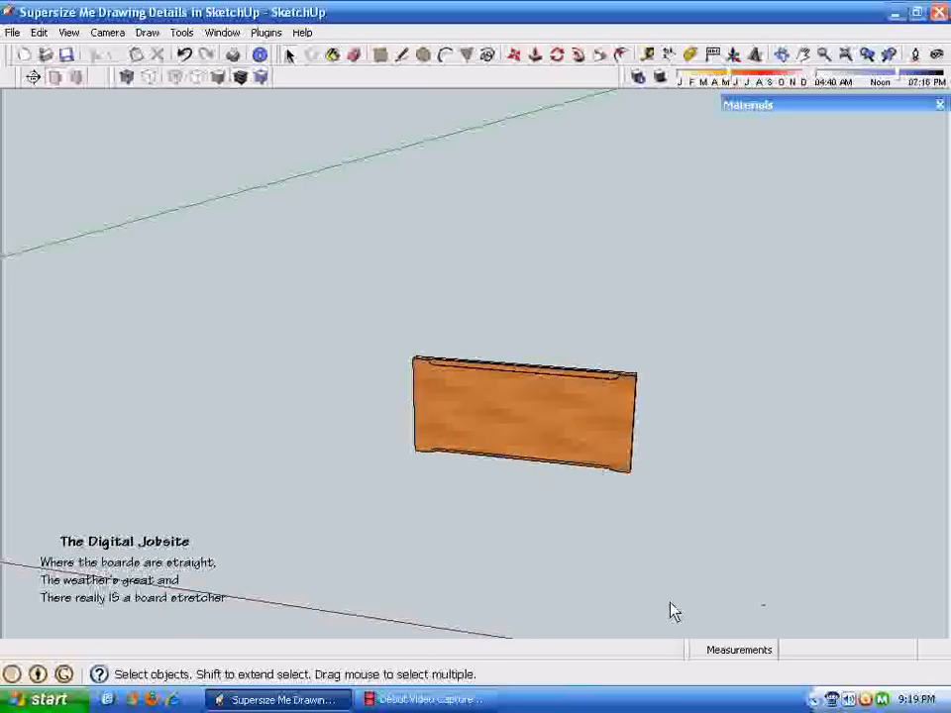
{"action": "middle_click_drag", "start_coordinate": [607, 611], "coordinate": [574, 556]}
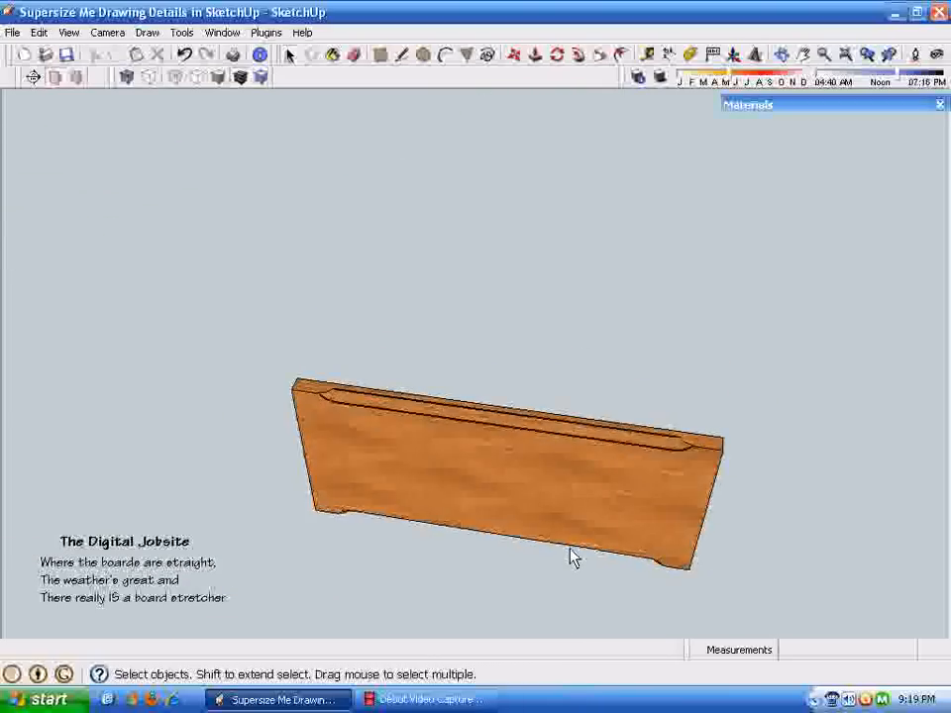
{"action": "scroll", "coordinate": [580, 563], "scroll_direction": "up", "scroll_amount": 5}
{"action": "scroll", "coordinate": [674, 563], "scroll_direction": "up", "scroll_amount": 3}
{"action": "mouse_move", "coordinate": [682, 498]}
{"action": "middle_mouse_down"}
{"action": "mouse_move", "coordinate": [681, 527]}
{"action": "mouse_move", "coordinate": [654, 509]}
{"action": "mouse_move", "coordinate": [694, 435]}
{"action": "mouse_move", "coordinate": [710, 525]}
{"action": "mouse_move", "coordinate": [652, 570]}
{"action": "mouse_move", "coordinate": [708, 435]}
{"action": "mouse_move", "coordinate": [697, 424]}
{"action": "mouse_move", "coordinate": [743, 452]}
{"action": "mouse_move", "coordinate": [713, 434]}
{"action": "mouse_move", "coordinate": [613, 478]}
{"action": "mouse_move", "coordinate": [458, 475]}
{"action": "mouse_move", "coordinate": [450, 437]}
{"action": "mouse_move", "coordinate": [418, 386]}
{"action": "mouse_move", "coordinate": [388, 377]}
{"action": "mouse_move", "coordinate": [529, 486]}
{"action": "mouse_move", "coordinate": [300, 338]}
{"action": "mouse_move", "coordinate": [357, 420]}
{"action": "mouse_move", "coordinate": [422, 404]}
{"action": "mouse_move", "coordinate": [387, 530]}
{"action": "mouse_move", "coordinate": [413, 475]}
{"action": "mouse_move", "coordinate": [385, 450]}
{"action": "mouse_move", "coordinate": [436, 444]}
{"action": "mouse_move", "coordinate": [528, 474]}
{"action": "mouse_move", "coordinate": [451, 488]}
{"action": "mouse_move", "coordinate": [612, 503]}
{"action": "mouse_move", "coordinate": [639, 448]}
{"action": "mouse_move", "coordinate": [626, 419]}
{"action": "mouse_move", "coordinate": [665, 448]}
{"action": "mouse_move", "coordinate": [643, 463]}
{"action": "mouse_move", "coordinate": [511, 467]}
{"action": "mouse_move", "coordinate": [497, 433]}
{"action": "mouse_move", "coordinate": [535, 469]}
{"action": "mouse_move", "coordinate": [584, 442]}
{"action": "mouse_move", "coordinate": [548, 431]}
{"action": "mouse_move", "coordinate": [538, 407]}
{"action": "mouse_move", "coordinate": [635, 365]}
{"action": "mouse_move", "coordinate": [526, 410]}
{"action": "middle_mouse_up"}
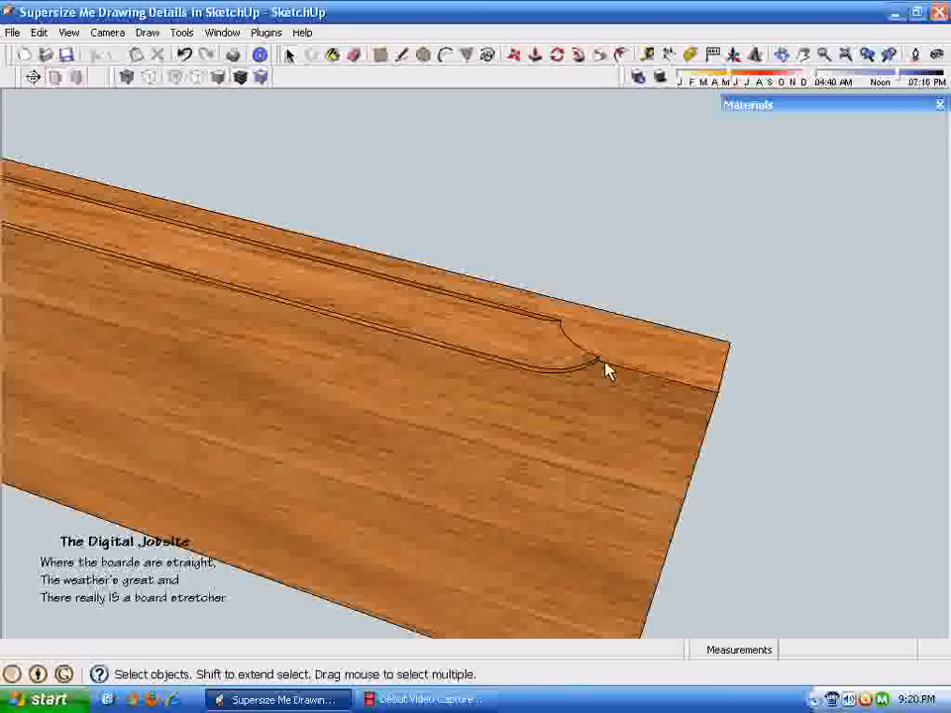
{"action": "scroll", "coordinate": [469, 333], "scroll_direction": "down", "scroll_amount": 1}
{"action": "left_click", "coordinate": [582, 410]}
{"action": "mouse_move", "coordinate": [582, 420]}
{"action": "middle_mouse_down"}
{"action": "mouse_move", "coordinate": [509, 463]}
{"action": "mouse_move", "coordinate": [456, 448]}
{"action": "mouse_move", "coordinate": [479, 409]}
{"action": "middle_mouse_up"}
{"action": "middle_click_drag", "start_coordinate": [508, 325], "coordinate": [491, 439]}
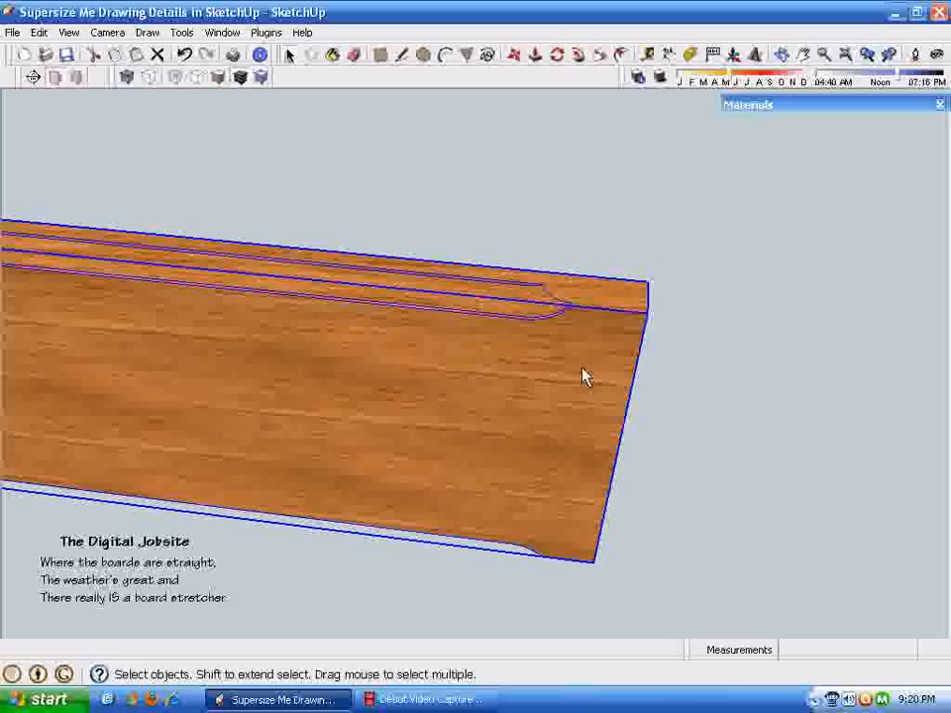
{"action": "mouse_move", "coordinate": [531, 400]}
{"action": "middle_mouse_down"}
{"action": "mouse_move", "coordinate": [473, 455]}
{"action": "mouse_move", "coordinate": [562, 497]}
{"action": "mouse_move", "coordinate": [598, 442]}
{"action": "middle_mouse_up"}
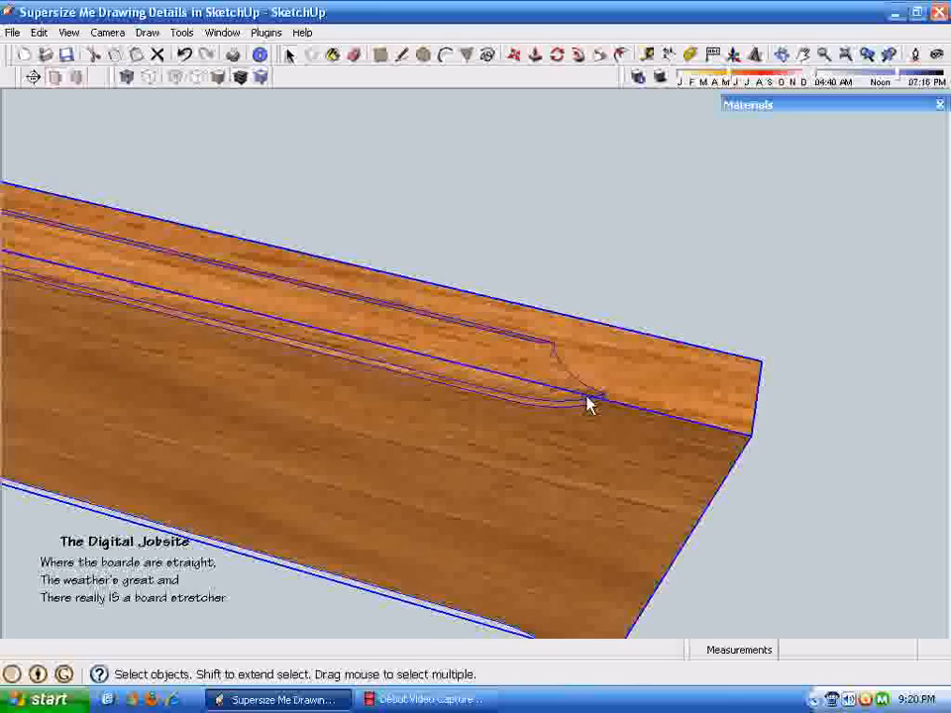
{"action": "middle_click_drag", "start_coordinate": [539, 418], "coordinate": [554, 535]}
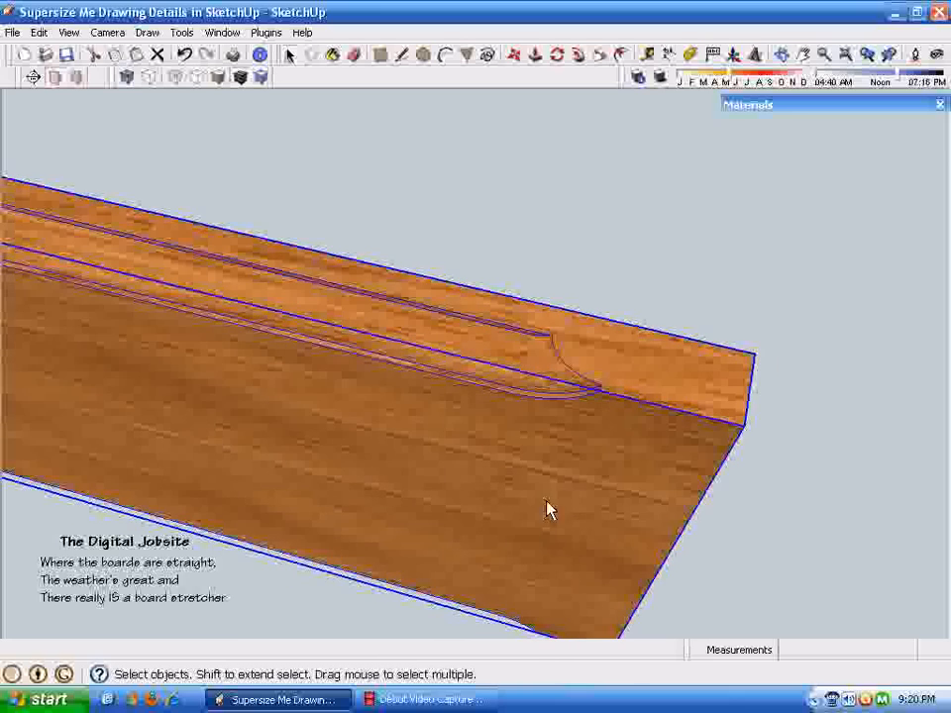
{"action": "middle_click_drag", "start_coordinate": [563, 371], "coordinate": [589, 286]}
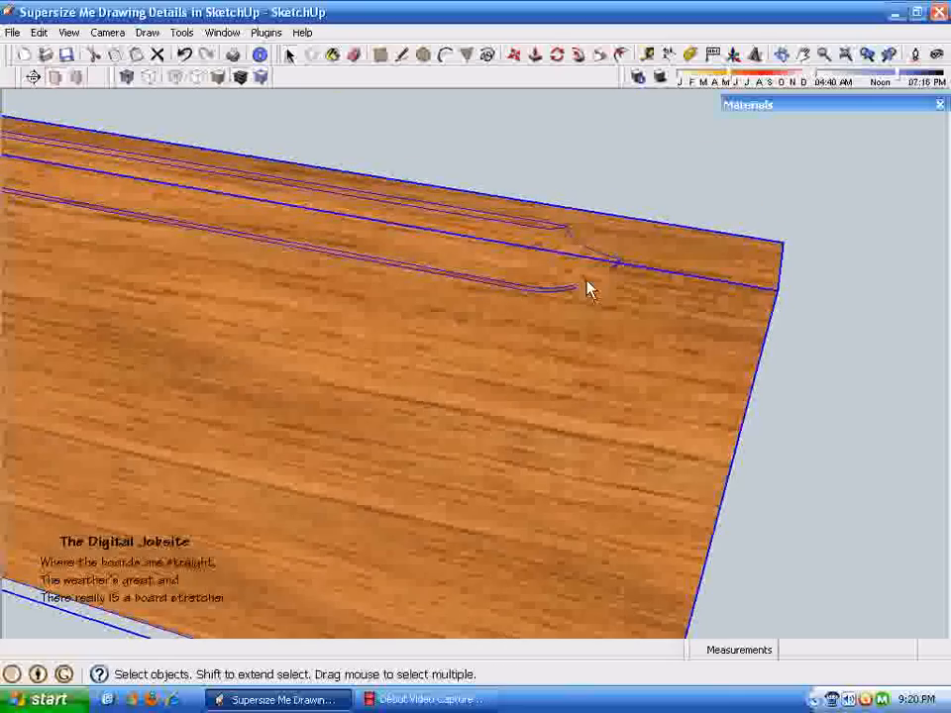
{"action": "middle_click_drag", "start_coordinate": [496, 431], "coordinate": [357, 386]}
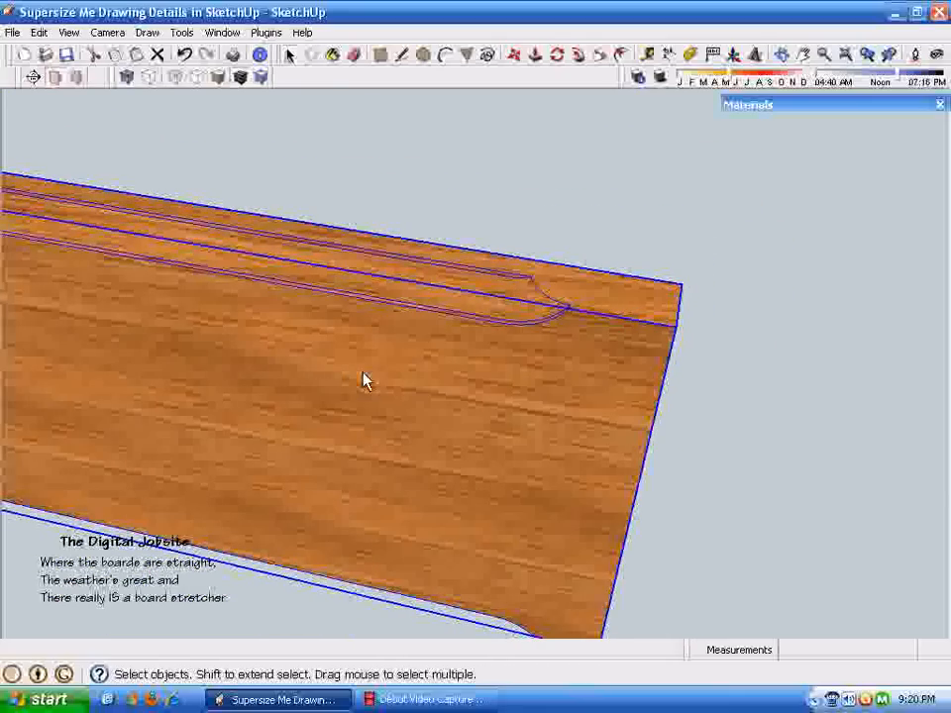
{"action": "double_click", "coordinate": [409, 430]}
{"action": "triple_click", "coordinate": [409, 430]}
{"action": "middle_click_drag", "start_coordinate": [715, 337], "coordinate": [393, 463]}
{"action": "left_click", "coordinate": [738, 340]}
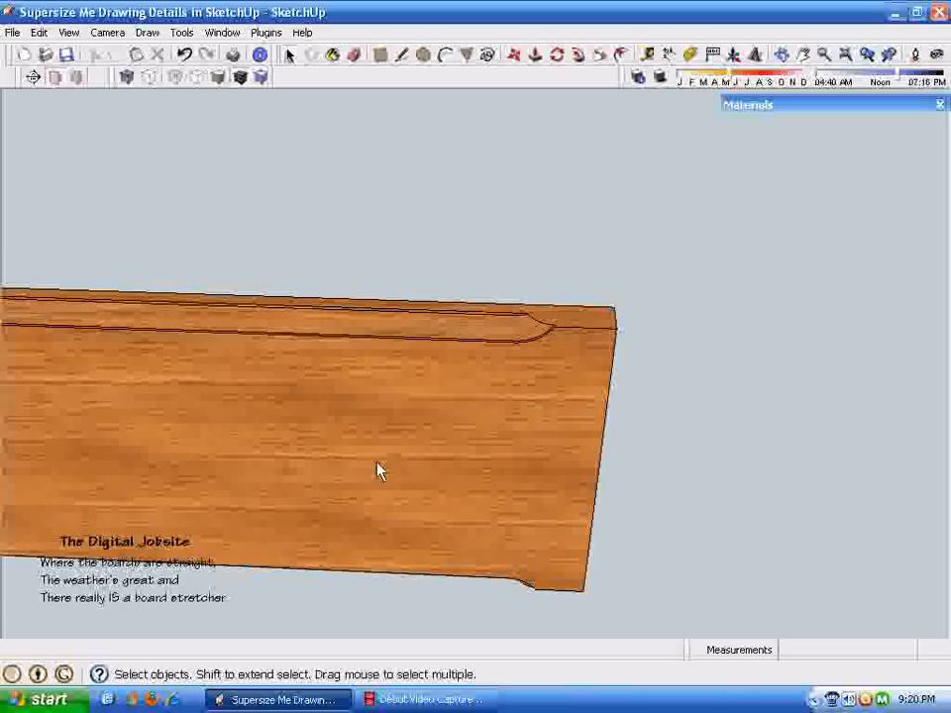
Step: Open the drawer front for editing and try moving the visible arcs at the groove's curved end along the board
{"action": "double_click", "coordinate": [378, 472]}
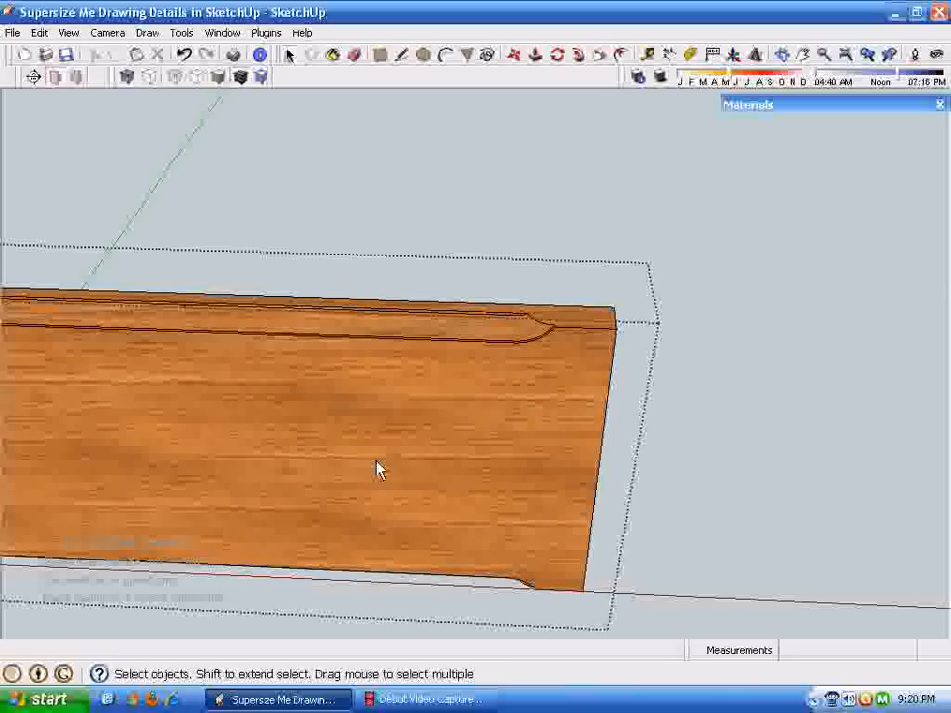
{"action": "middle_click_drag", "start_coordinate": [377, 471], "coordinate": [370, 303]}
{"action": "left_click_drag", "start_coordinate": [369, 295], "coordinate": [550, 479]}
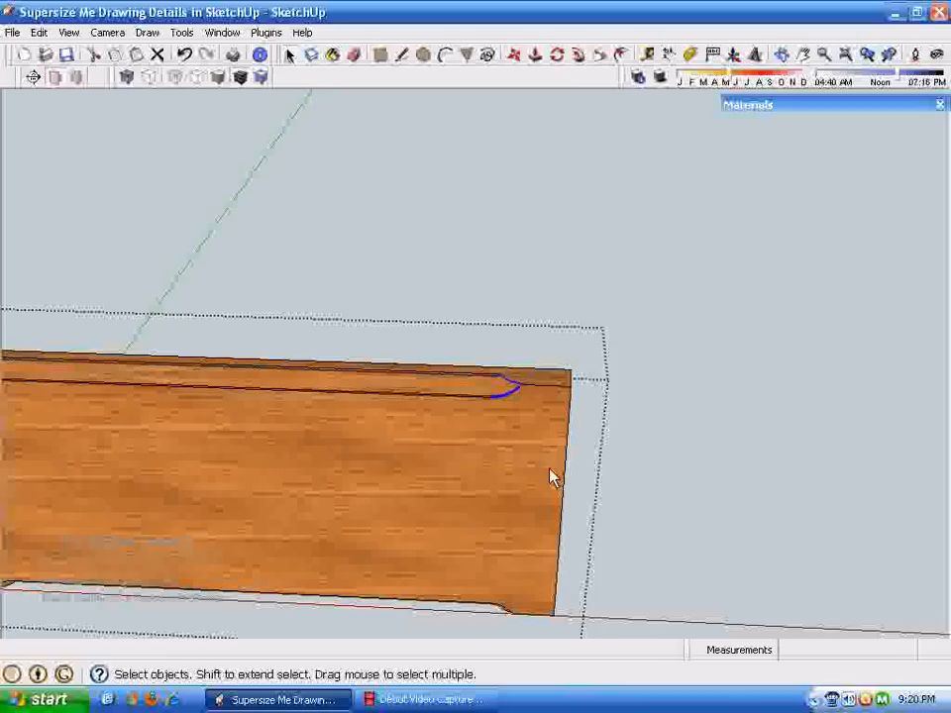
{"action": "middle_click_drag", "start_coordinate": [551, 477], "coordinate": [564, 456]}
{"action": "left_click", "coordinate": [514, 55]}
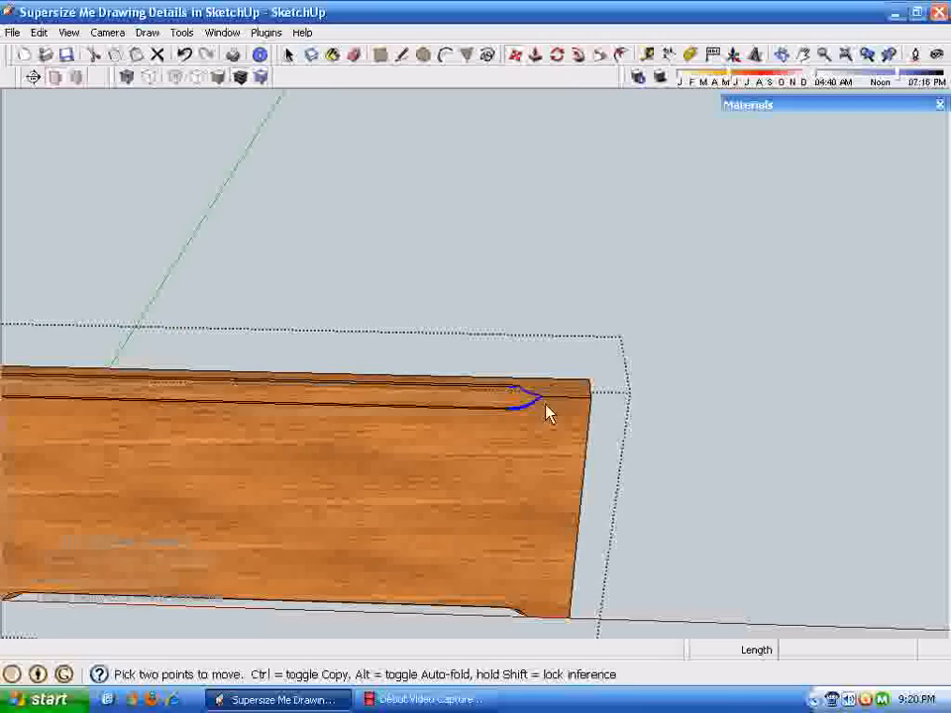
{"action": "middle_click_drag", "start_coordinate": [392, 410], "coordinate": [530, 493]}
{"action": "left_click", "coordinate": [530, 492]}
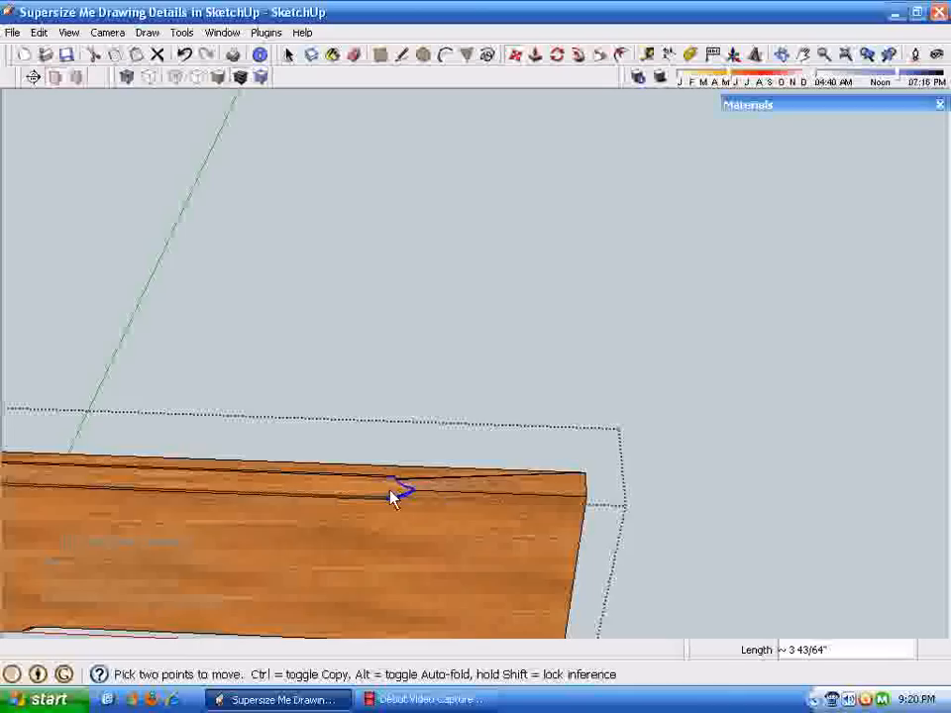
{"action": "middle_click_drag", "start_coordinate": [389, 490], "coordinate": [433, 356]}
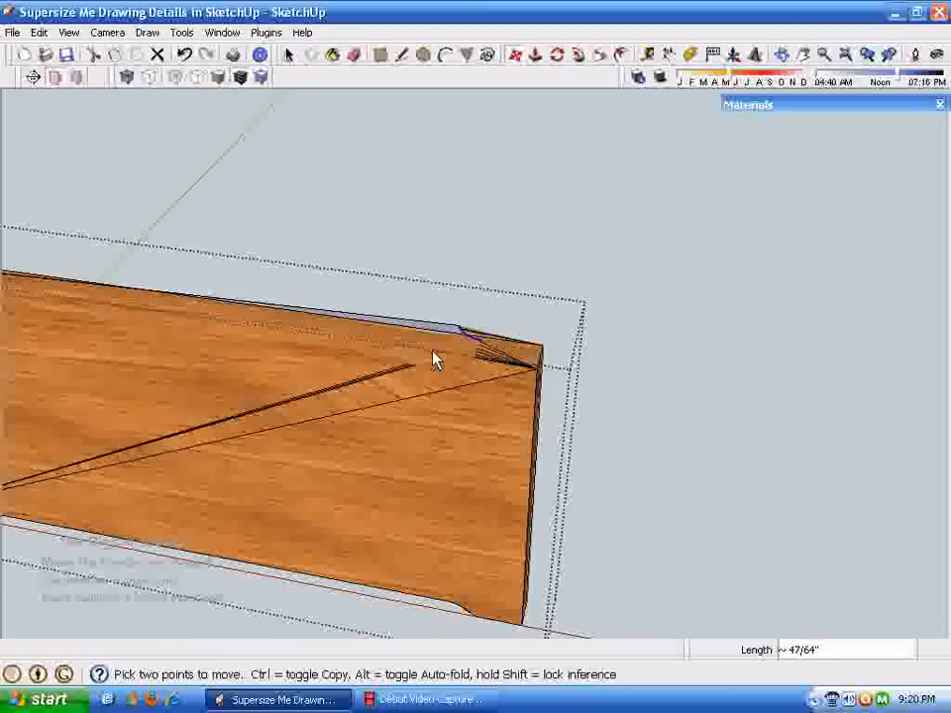
{"action": "left_click", "coordinate": [392, 350]}
Step: Inspect the edges around the moved groove end, undo the move, and leave the drawer front's group
{"action": "middle_click_drag", "start_coordinate": [461, 469], "coordinate": [404, 459]}
{"action": "scroll", "coordinate": [426, 459], "scroll_direction": "up", "scroll_amount": 8}
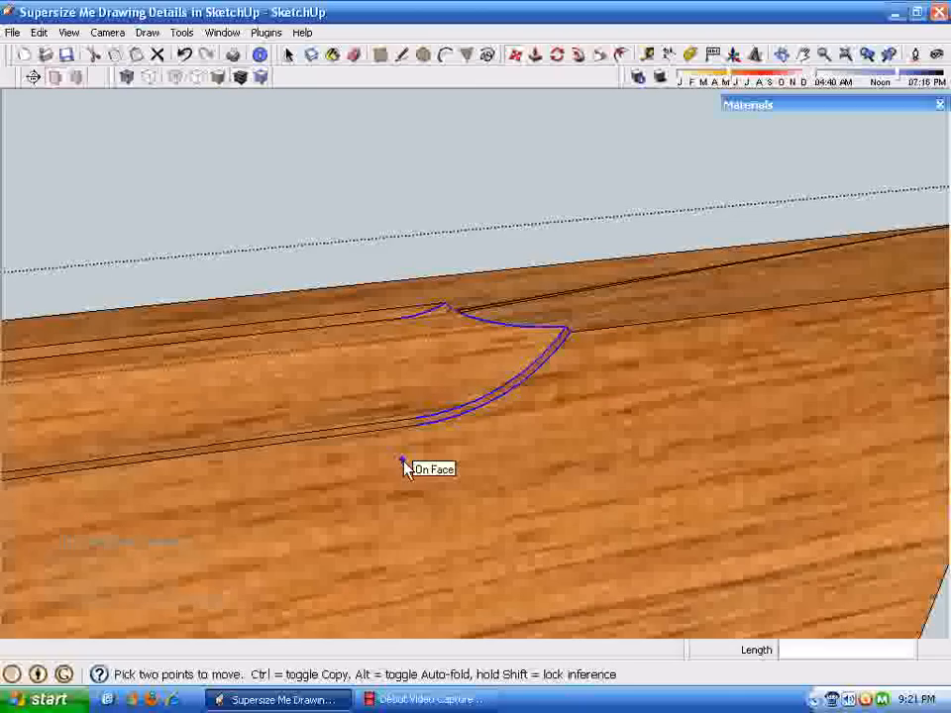
{"action": "middle_click_drag", "start_coordinate": [452, 490], "coordinate": [528, 431]}
{"action": "middle_click_drag", "start_coordinate": [459, 418], "coordinate": [286, 243]}
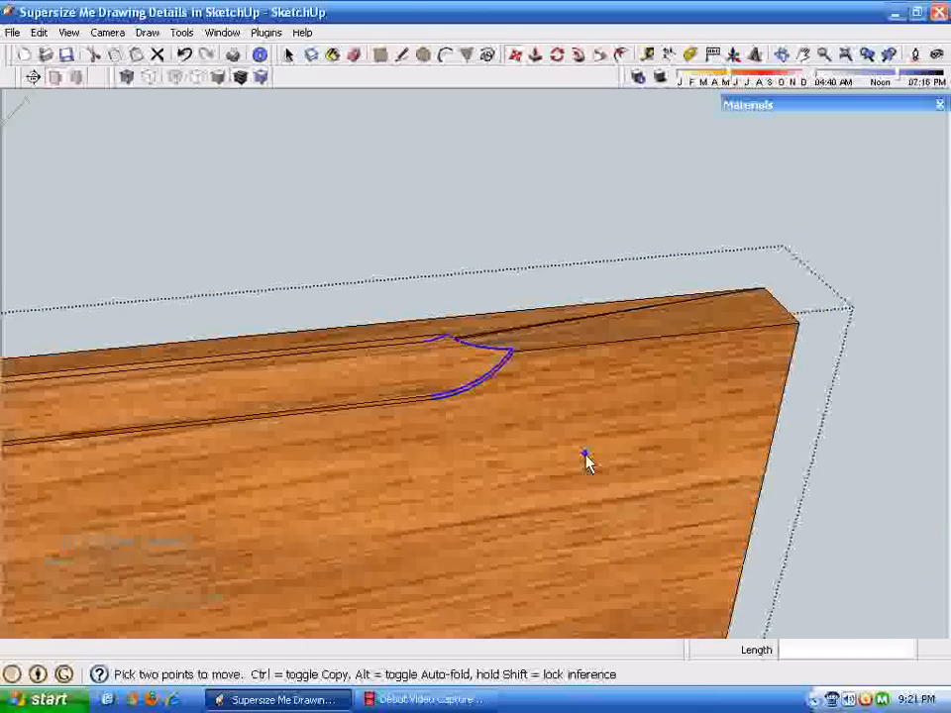
{"action": "key", "text": "space"}
{"action": "left_click", "coordinate": [383, 232]}
{"action": "middle_click_drag", "start_coordinate": [639, 505], "coordinate": [442, 552]}
{"action": "double_click", "coordinate": [450, 544]}
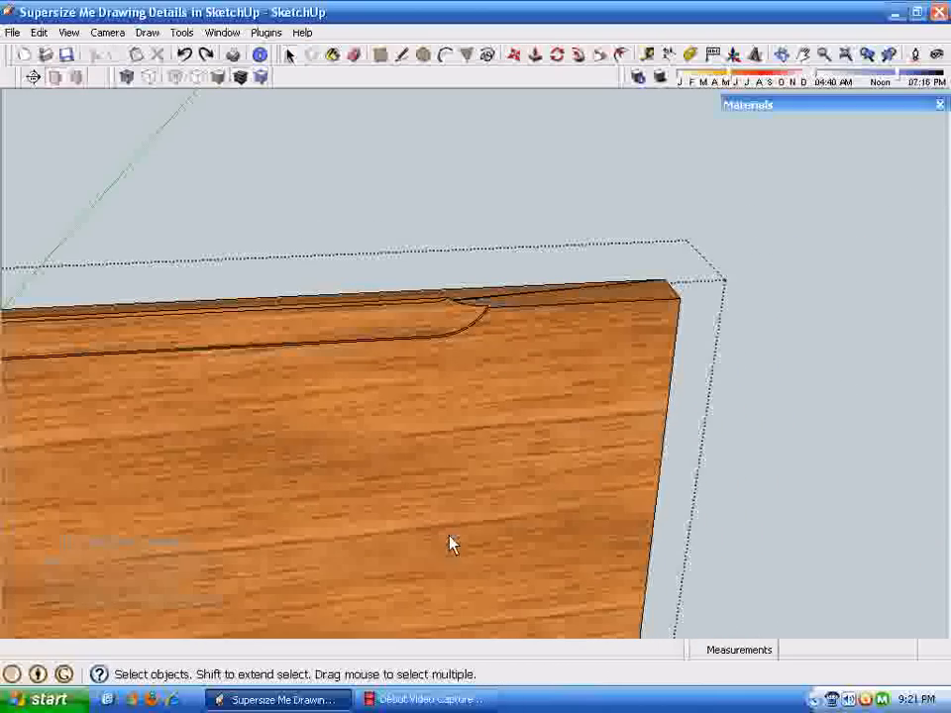
{"action": "left_click", "coordinate": [366, 195]}
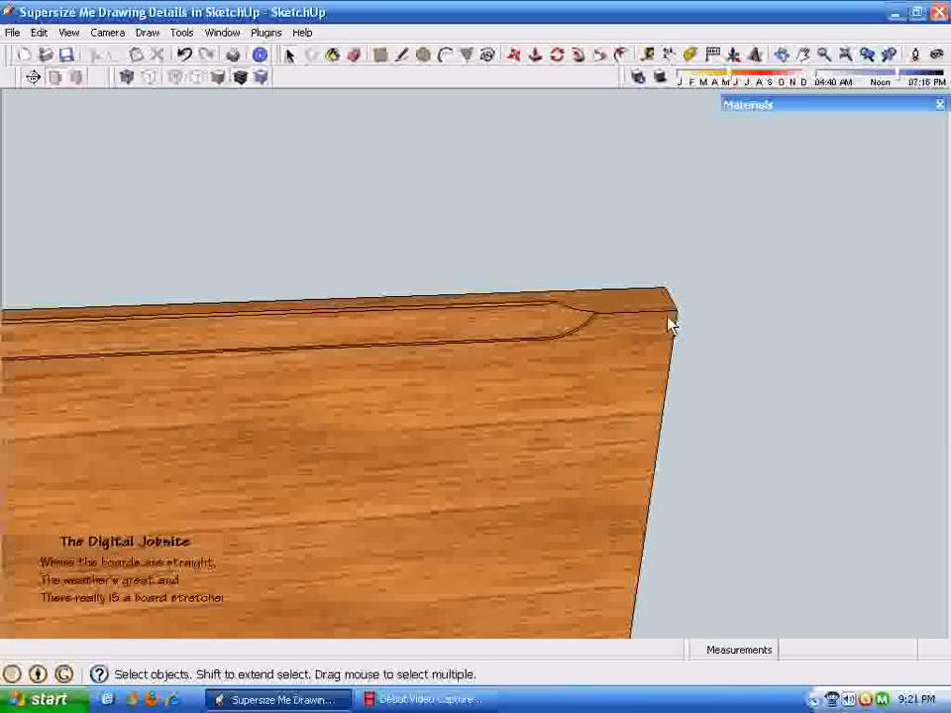
Step: Reopen the drawer front and try stretching it lengthwise by moving the geometry at its end outward
{"action": "mouse_move", "coordinate": [591, 381]}
{"action": "middle_mouse_down"}
{"action": "mouse_move", "coordinate": [551, 392]}
{"action": "mouse_move", "coordinate": [458, 363]}
{"action": "middle_mouse_up"}
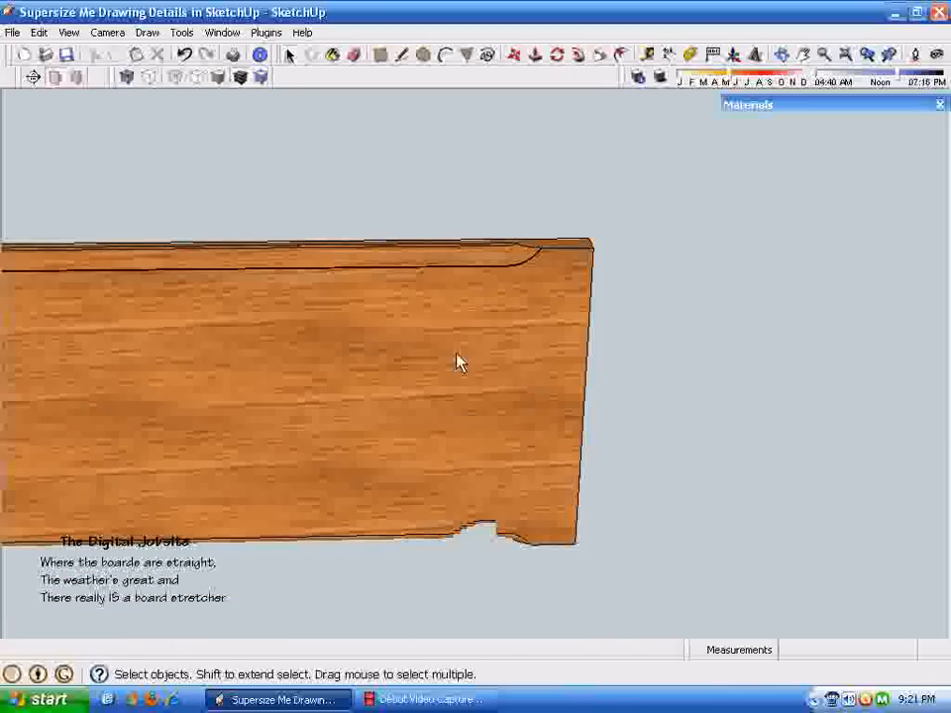
{"action": "left_click_drag", "start_coordinate": [303, 116], "coordinate": [685, 579]}
{"action": "left_click", "coordinate": [472, 405]}
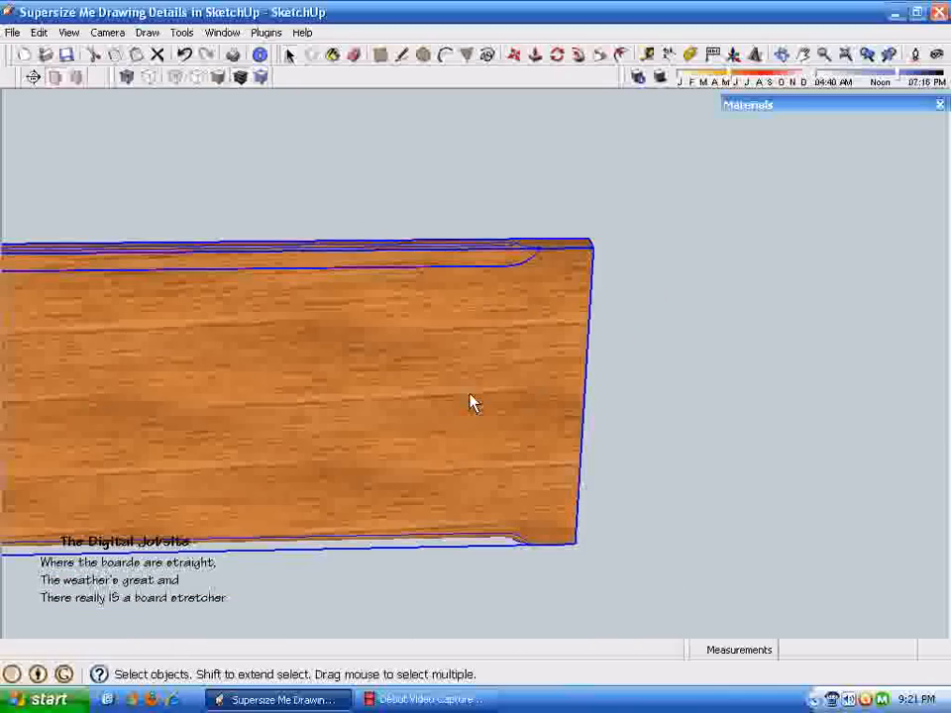
{"action": "double_click", "coordinate": [427, 375]}
{"action": "left_click_drag", "start_coordinate": [542, 508], "coordinate": [678, 603]}
{"action": "middle_click_drag", "start_coordinate": [671, 453], "coordinate": [484, 255]}
{"action": "left_click", "coordinate": [514, 57]}
{"action": "left_click", "coordinate": [539, 260]}
{"action": "left_click", "coordinate": [683, 314]}
{"action": "key", "text": "space"}
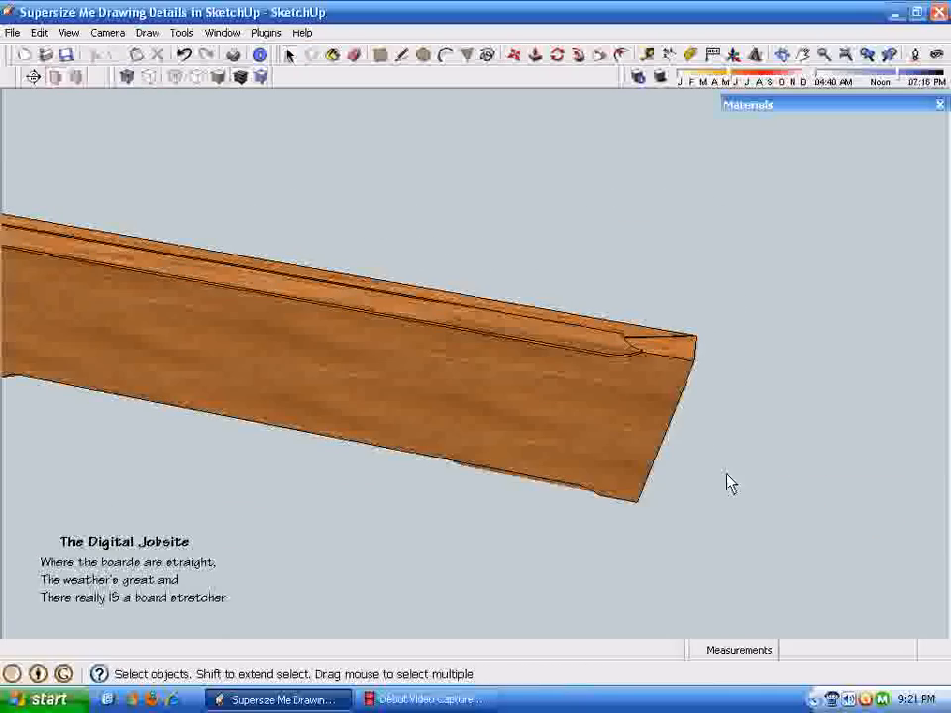
Step: Undo the stretch and turn on the display of hidden geometry while editing the drawer front
{"action": "middle_click_drag", "start_coordinate": [648, 485], "coordinate": [336, 444]}
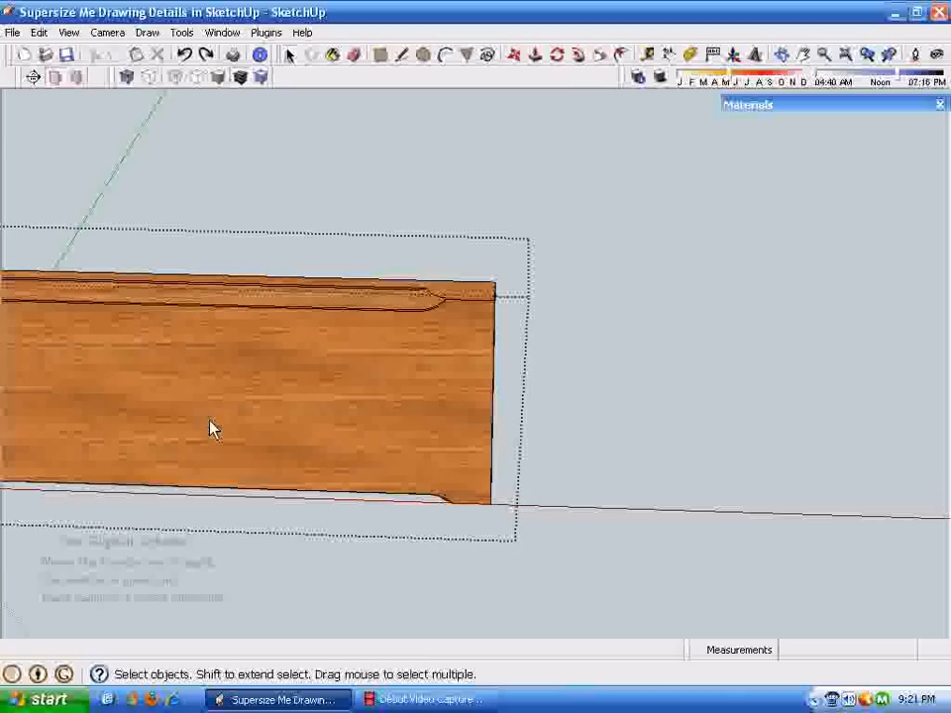
{"action": "left_click", "coordinate": [74, 40]}
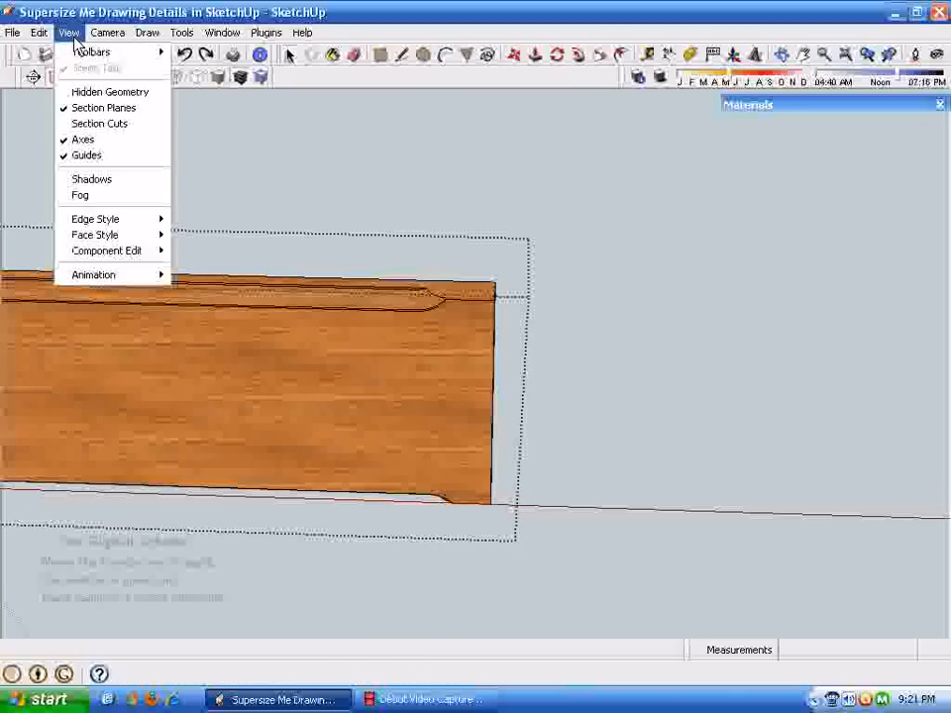
{"action": "left_click", "coordinate": [77, 107]}
{"action": "middle_click_drag", "start_coordinate": [63, 100], "coordinate": [403, 524]}
{"action": "scroll", "coordinate": [367, 509], "scroll_direction": "up", "scroll_amount": 4}
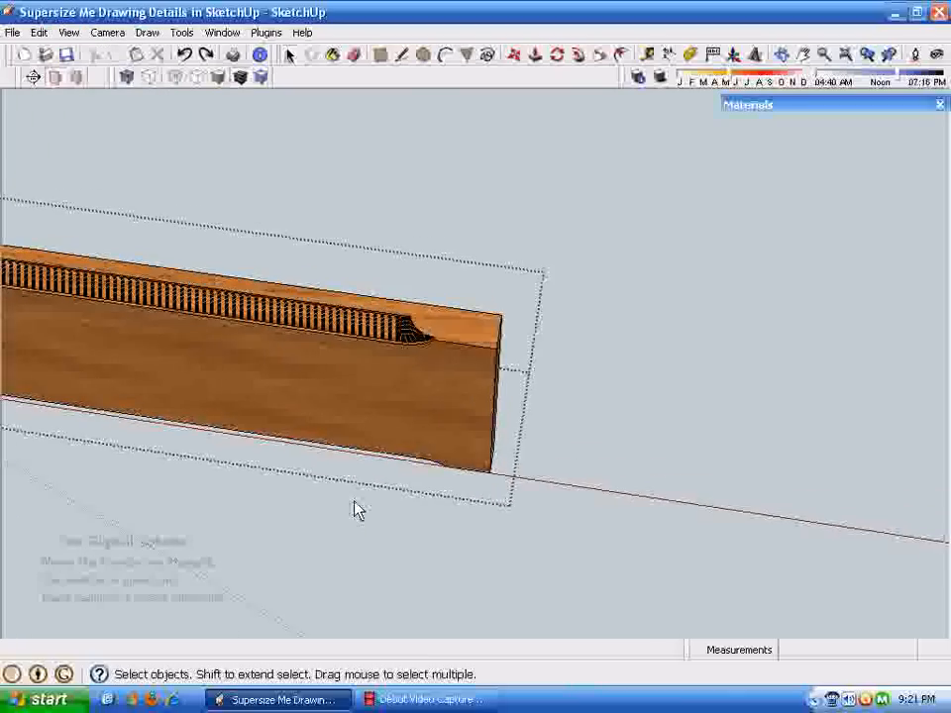
Step: Select the curved end of the drawer front's upper groove with all its hidden geometry and move it 1 inch inward along the board
{"action": "middle_click_drag", "start_coordinate": [397, 497], "coordinate": [411, 332]}
{"action": "left_click_drag", "start_coordinate": [368, 273], "coordinate": [511, 448]}
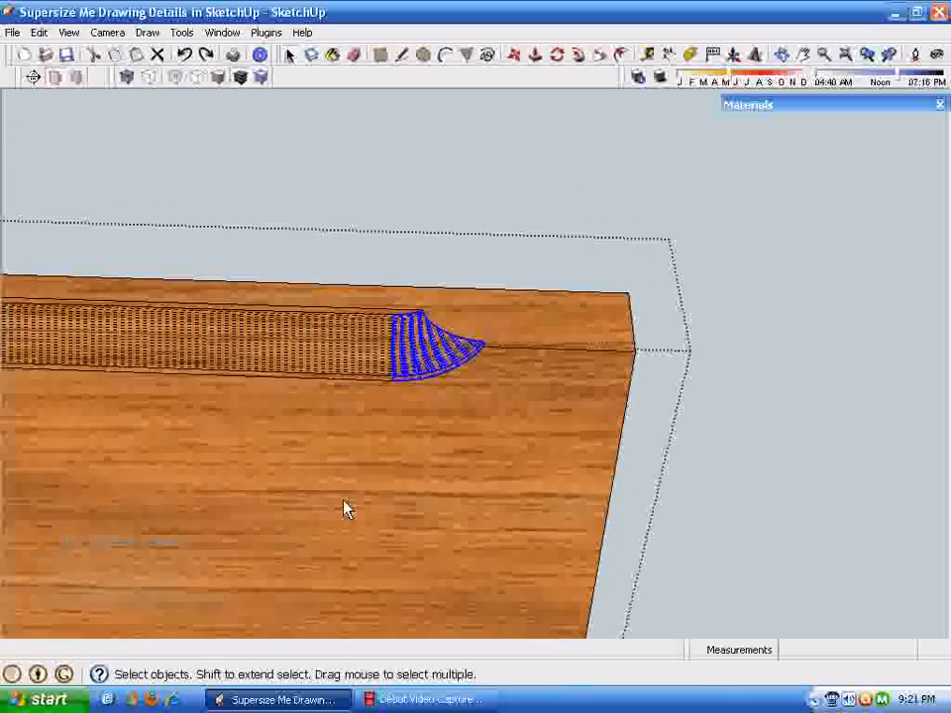
{"action": "scroll", "coordinate": [353, 539], "scroll_direction": "up", "scroll_amount": 5}
{"action": "scroll", "coordinate": [364, 485], "scroll_direction": "up", "scroll_amount": 2}
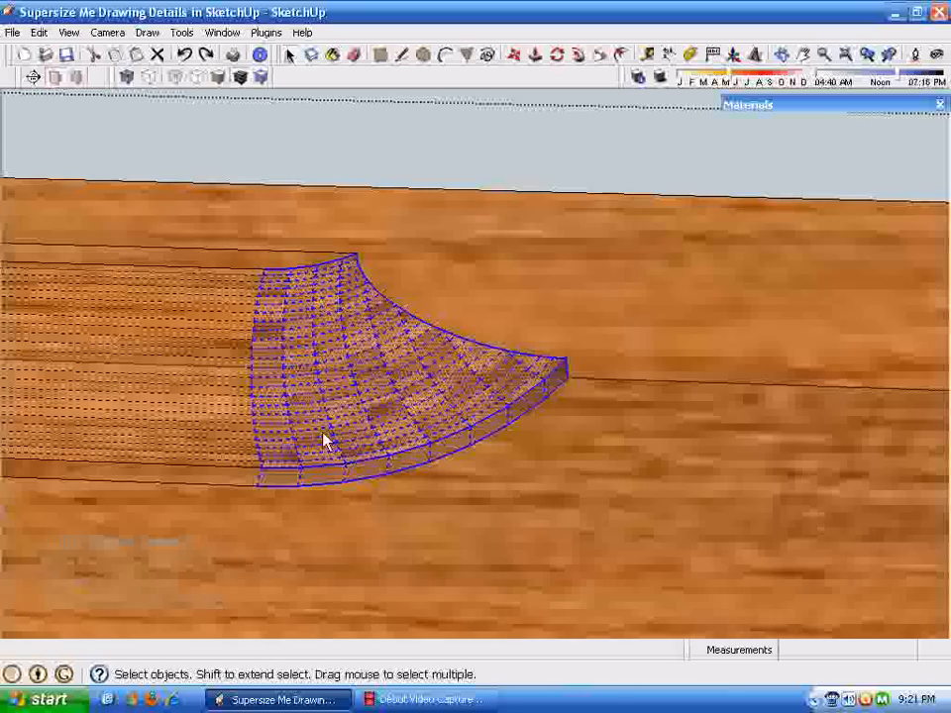
{"action": "scroll", "coordinate": [405, 476], "scroll_direction": "up", "scroll_amount": 6}
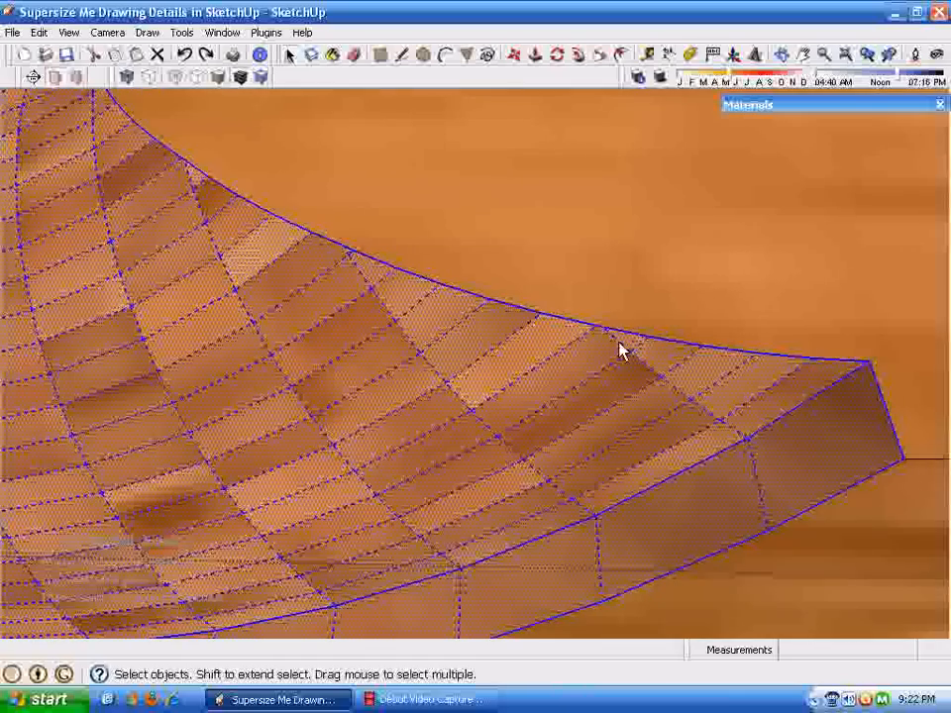
{"action": "scroll", "coordinate": [443, 302], "scroll_direction": "down", "scroll_amount": 10}
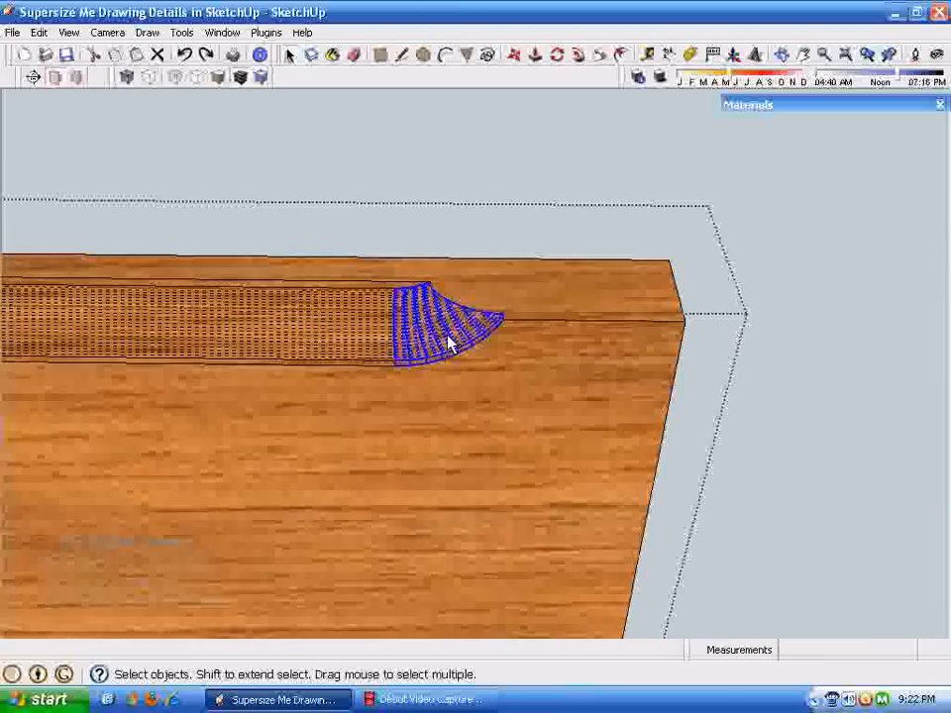
{"action": "left_click", "coordinate": [514, 55]}
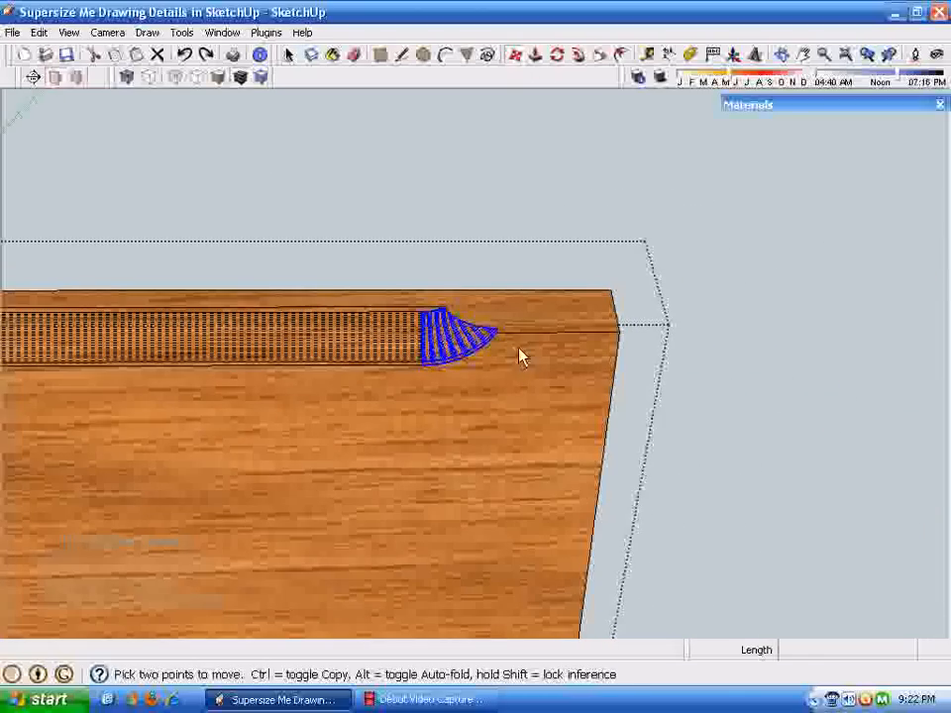
{"action": "left_click", "coordinate": [503, 342]}
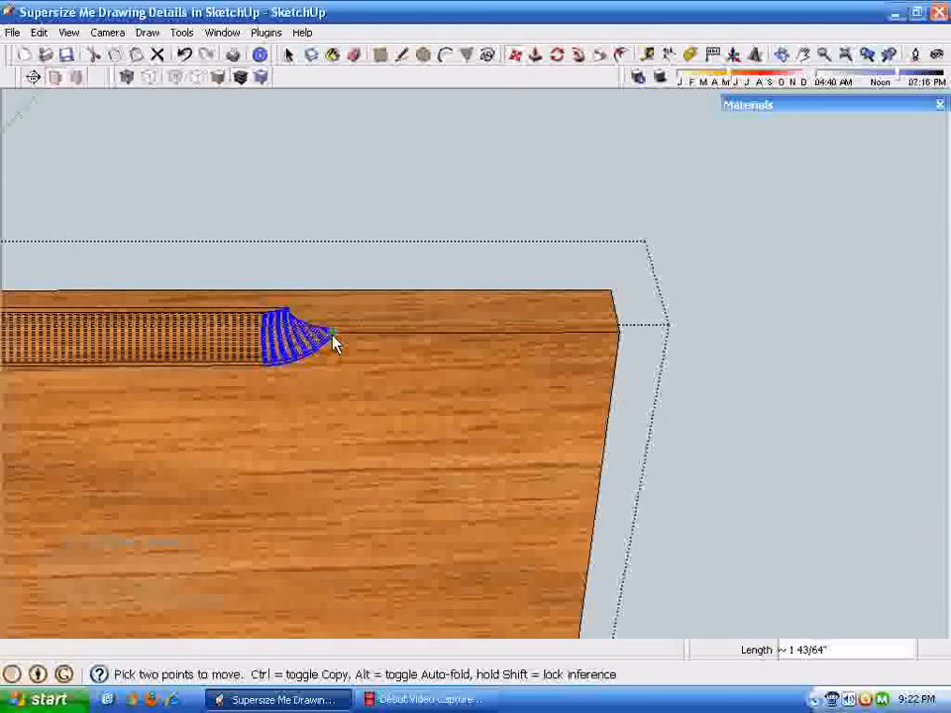
{"action": "key", "text": "Return"}
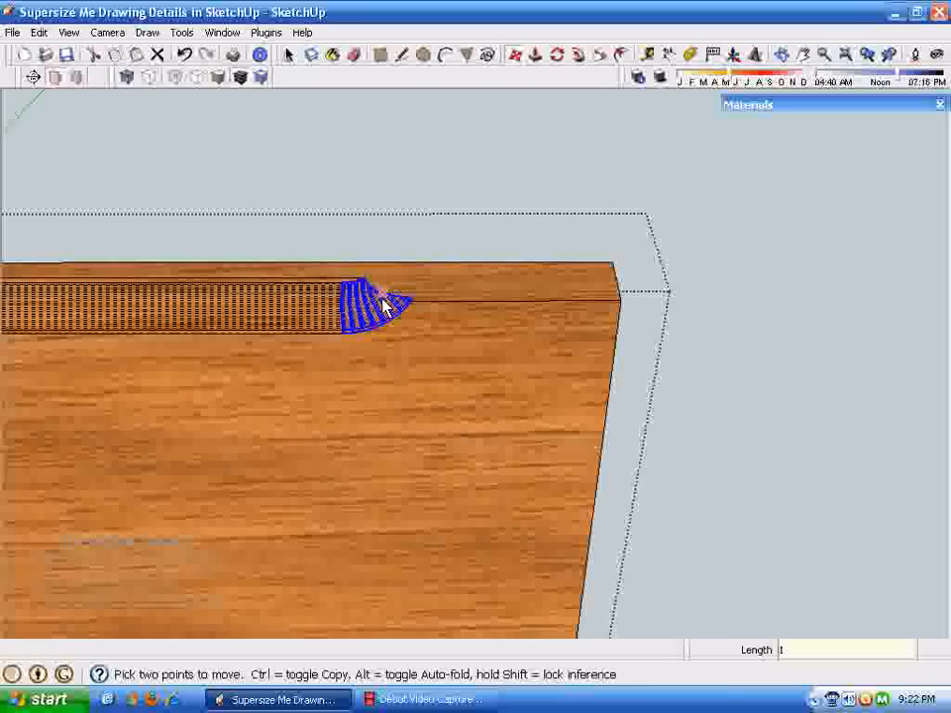
{"action": "key", "text": "space"}
{"action": "left_click", "coordinate": [508, 216]}
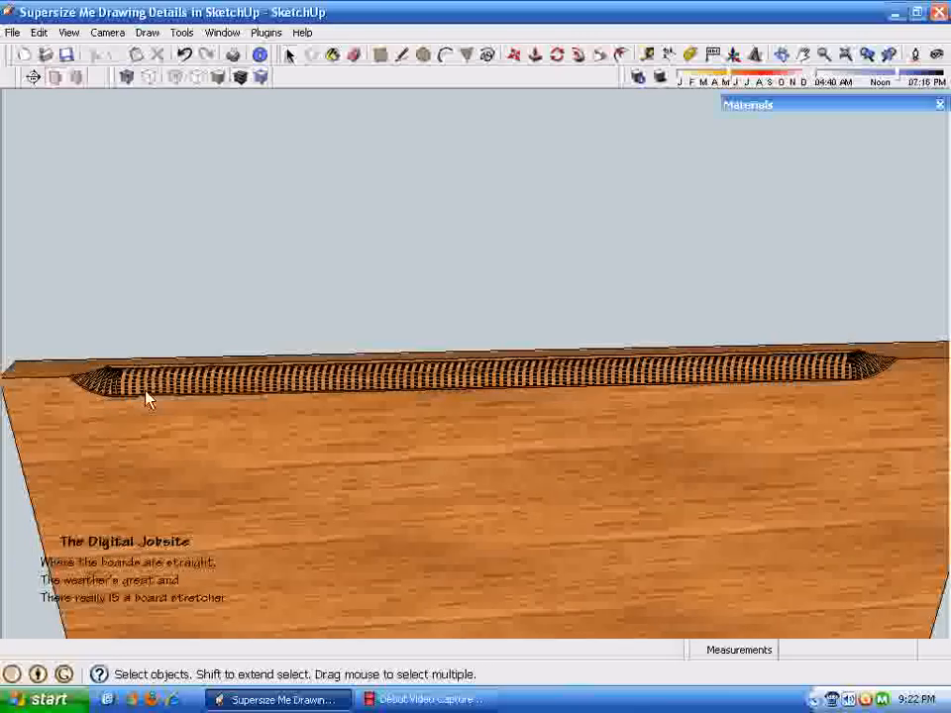
Step: Reopen the drawer front, select the geometry at its far end including both groove ends, and move it 4 1/8 inches inward
{"action": "left_click_drag", "start_coordinate": [227, 437], "coordinate": [230, 436]}
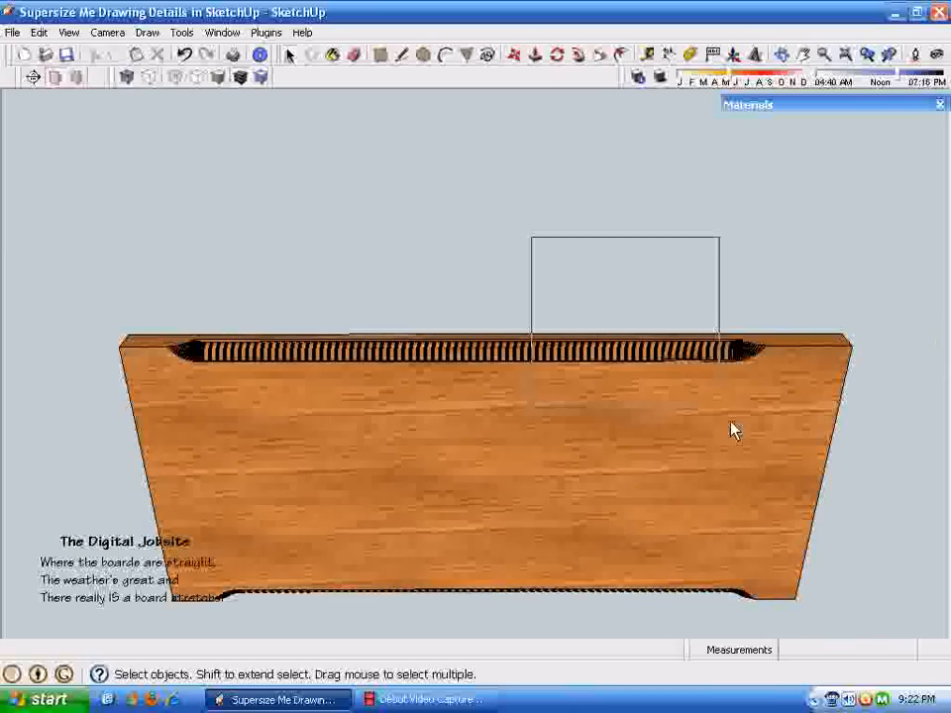
{"action": "left_click_drag", "start_coordinate": [734, 431], "coordinate": [674, 471]}
{"action": "left_click", "coordinate": [674, 472]}
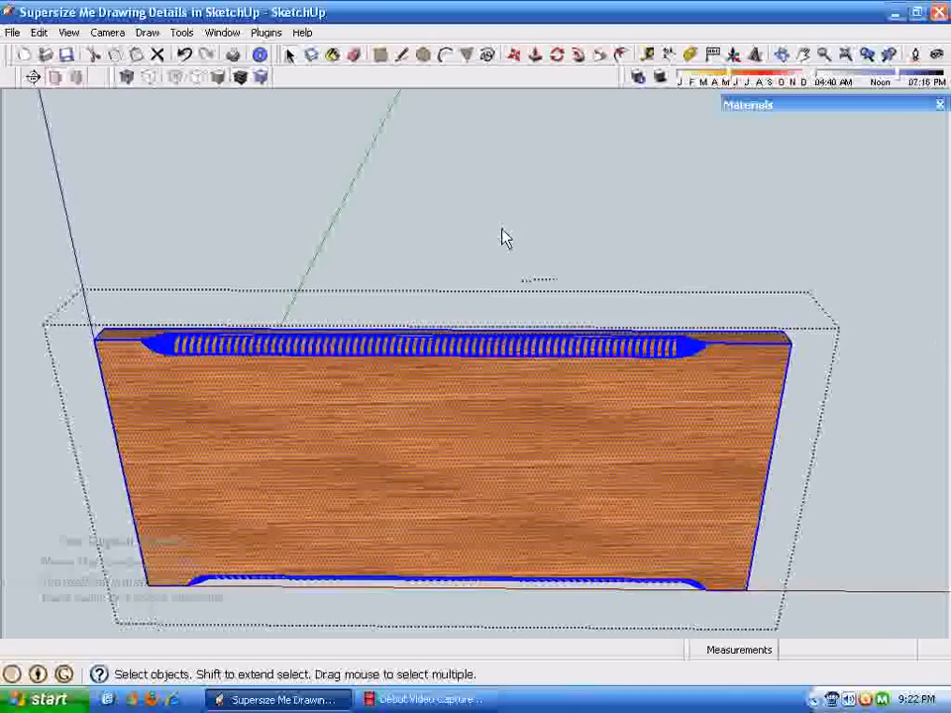
{"action": "left_click_drag", "start_coordinate": [502, 237], "coordinate": [844, 656]}
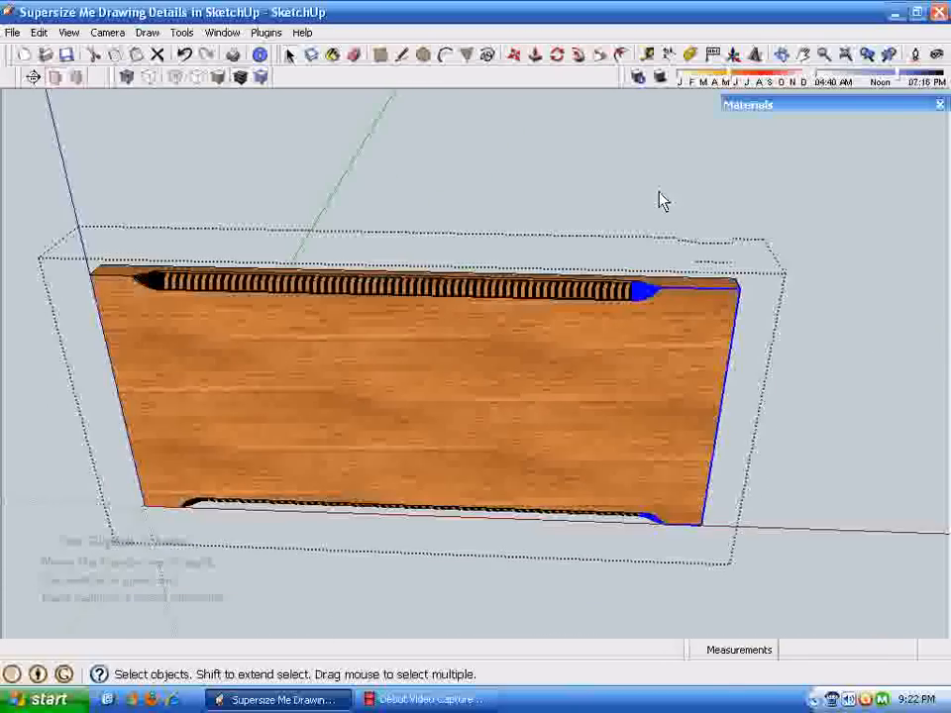
{"action": "left_click", "coordinate": [516, 54]}
{"action": "middle_click_drag", "start_coordinate": [607, 182], "coordinate": [746, 313]}
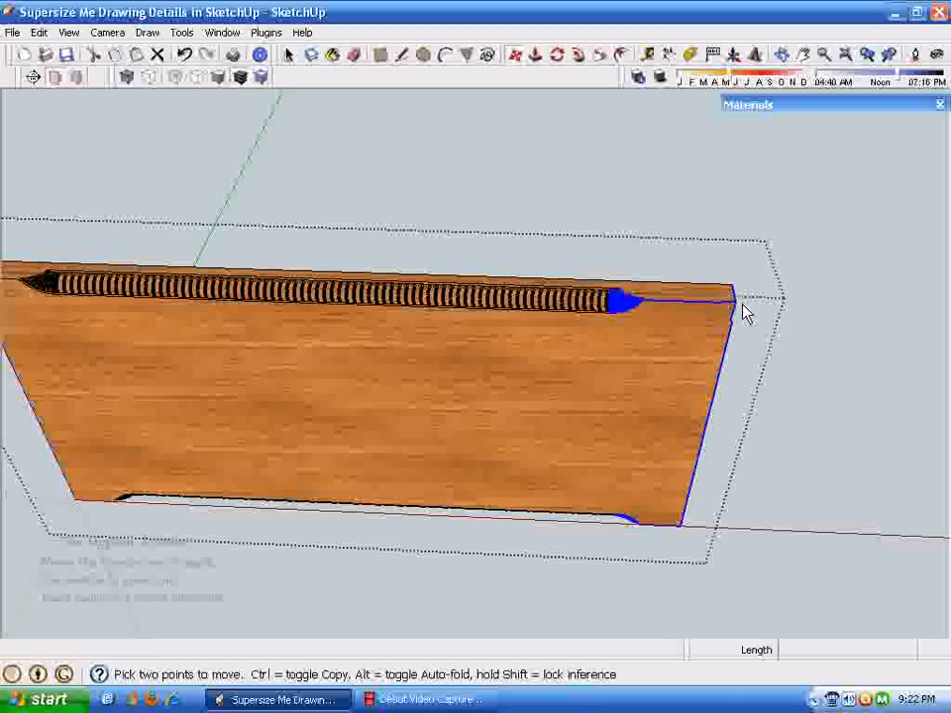
{"action": "left_click", "coordinate": [745, 313]}
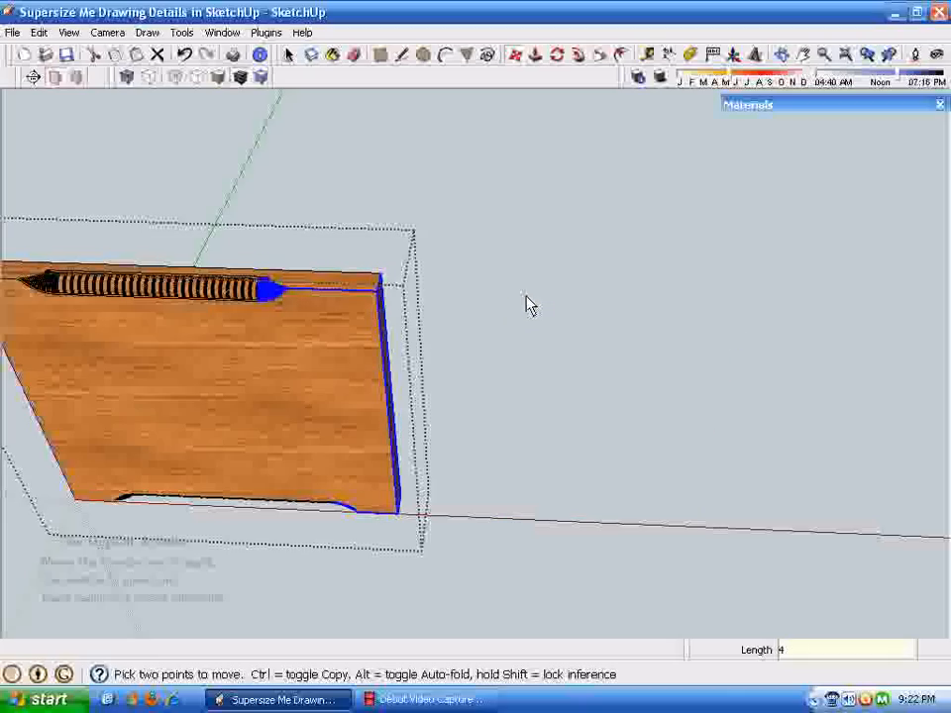
{"action": "key", "text": "Escape"}
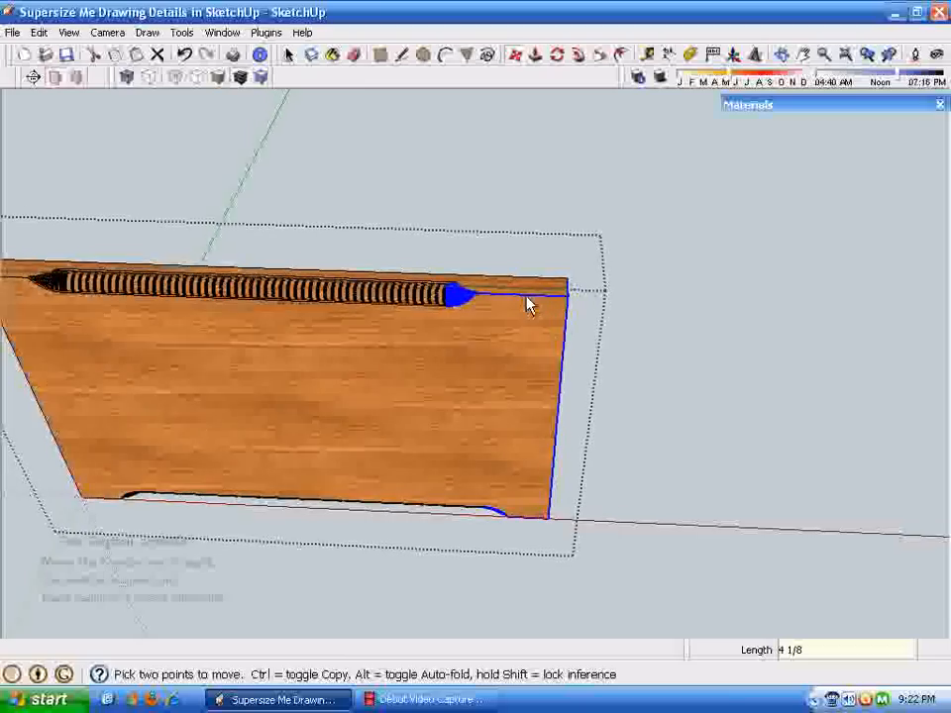
{"action": "key", "text": "space"}
{"action": "left_click", "coordinate": [593, 411]}
{"action": "scroll", "coordinate": [593, 411], "scroll_direction": "up", "scroll_amount": 5}
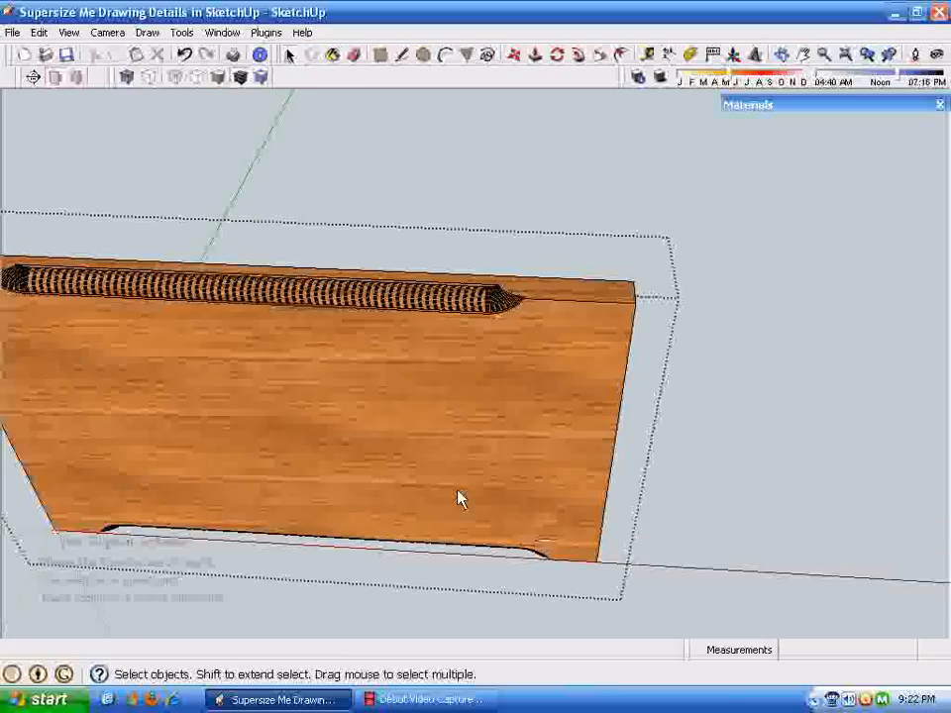
Step: Turn off the display of hidden geometry and leave the drawer front's group
{"action": "middle_click_drag", "start_coordinate": [112, 358], "coordinate": [89, 59]}
{"action": "left_click", "coordinate": [68, 32]}
{"action": "left_click", "coordinate": [82, 94]}
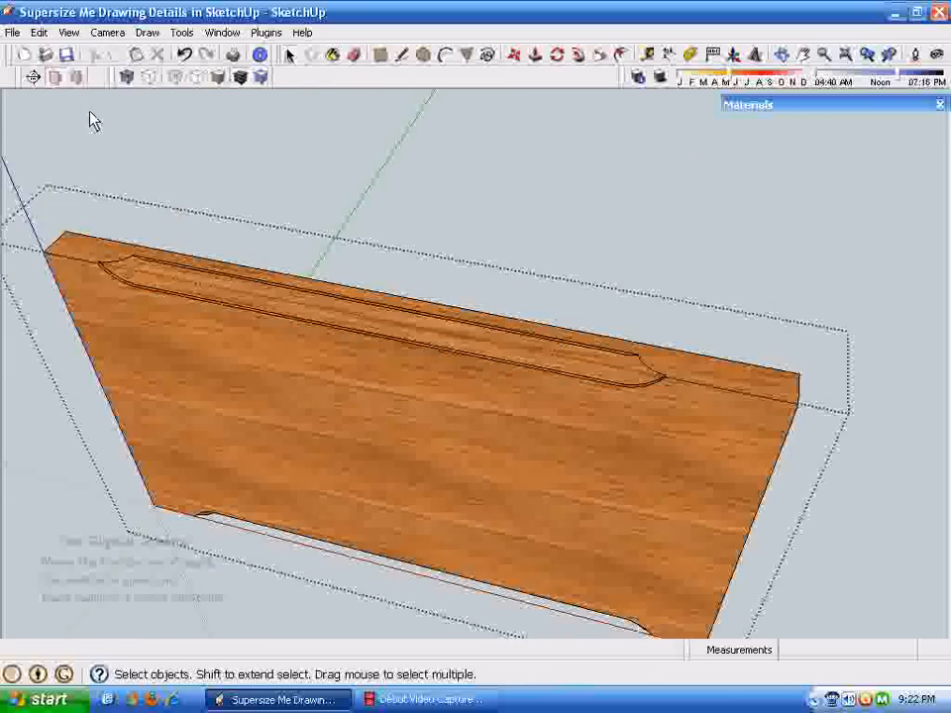
{"action": "middle_click_drag", "start_coordinate": [93, 120], "coordinate": [600, 438]}
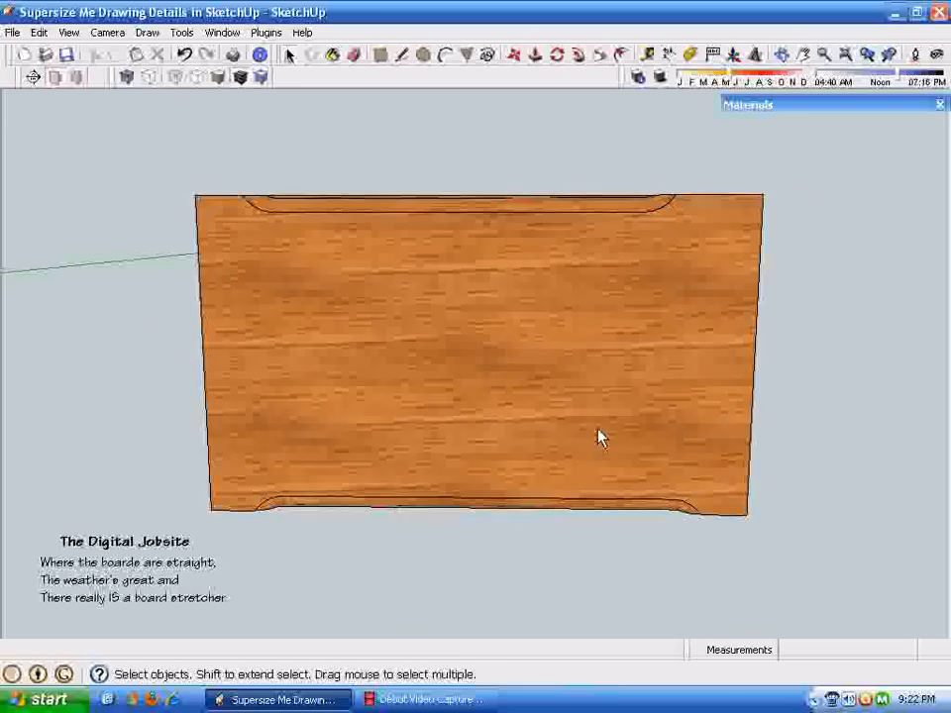
{"action": "middle_click_drag", "start_coordinate": [741, 325], "coordinate": [268, 257]}
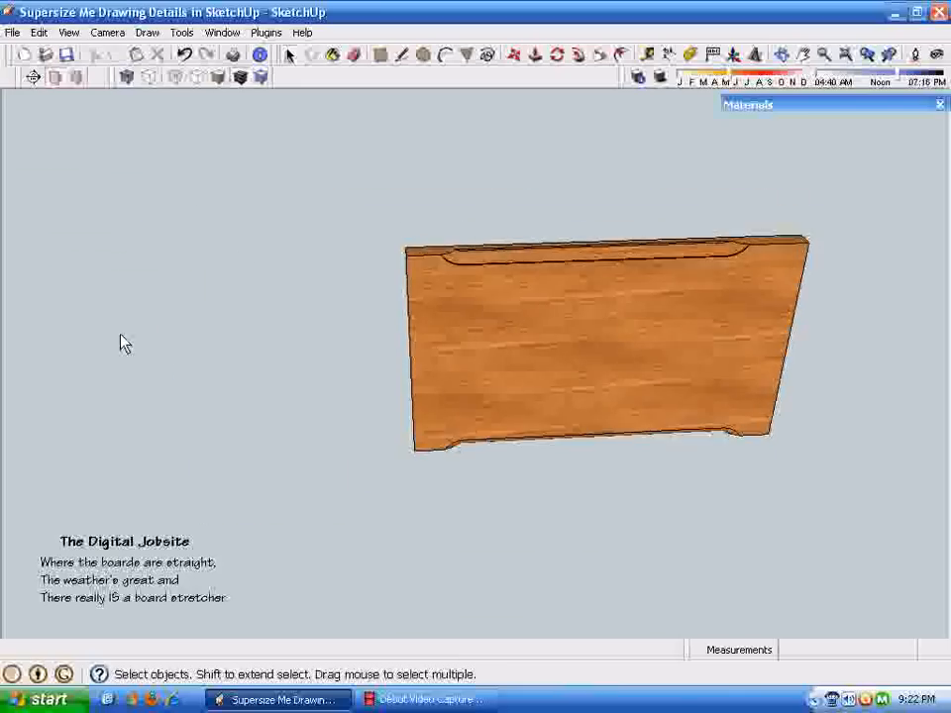
{"action": "middle_click_drag", "start_coordinate": [107, 358], "coordinate": [576, 315]}
{"action": "middle_click_drag", "start_coordinate": [222, 307], "coordinate": [567, 301]}
{"action": "middle_click_drag", "start_coordinate": [554, 364], "coordinate": [764, 373]}
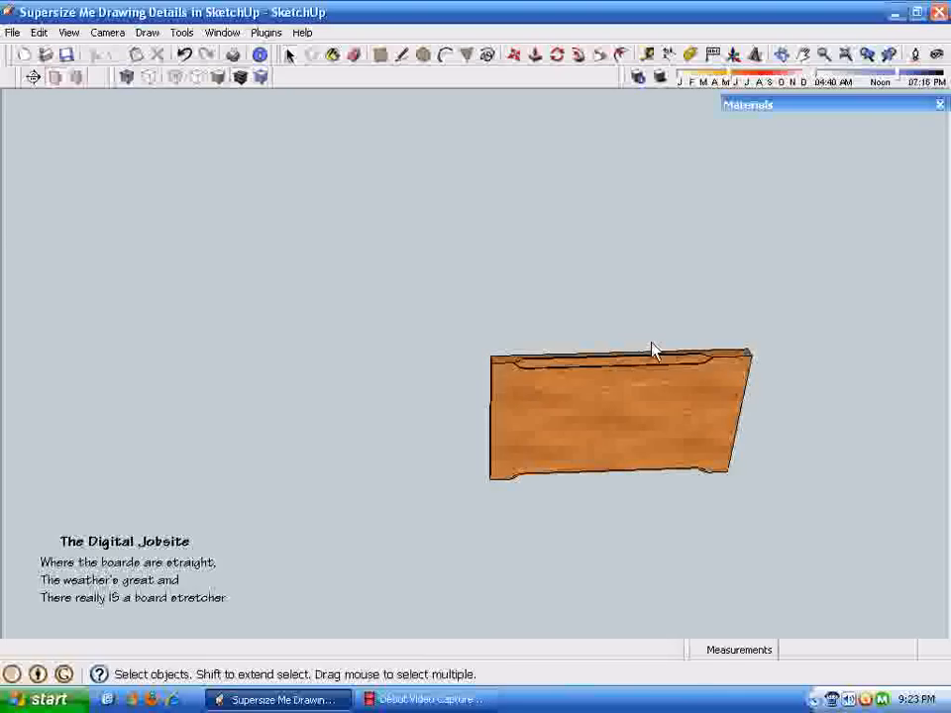
{"action": "middle_click_drag", "start_coordinate": [654, 352], "coordinate": [598, 386]}
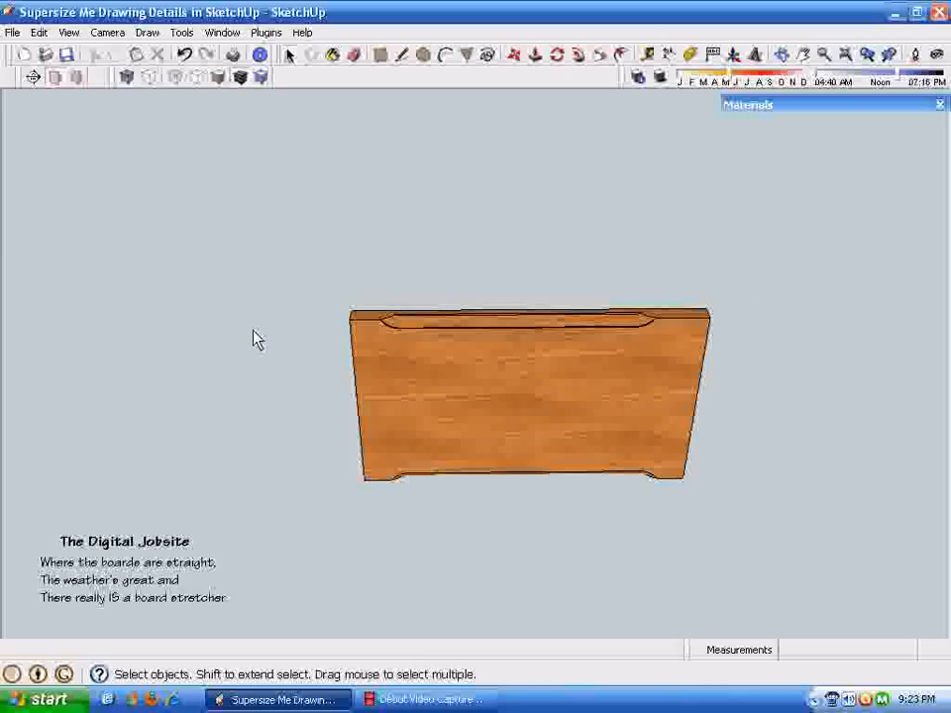
Step: Open the component library and search it for "super size"
{"action": "left_click", "coordinate": [223, 33]}
{"action": "left_click", "coordinate": [227, 106]}
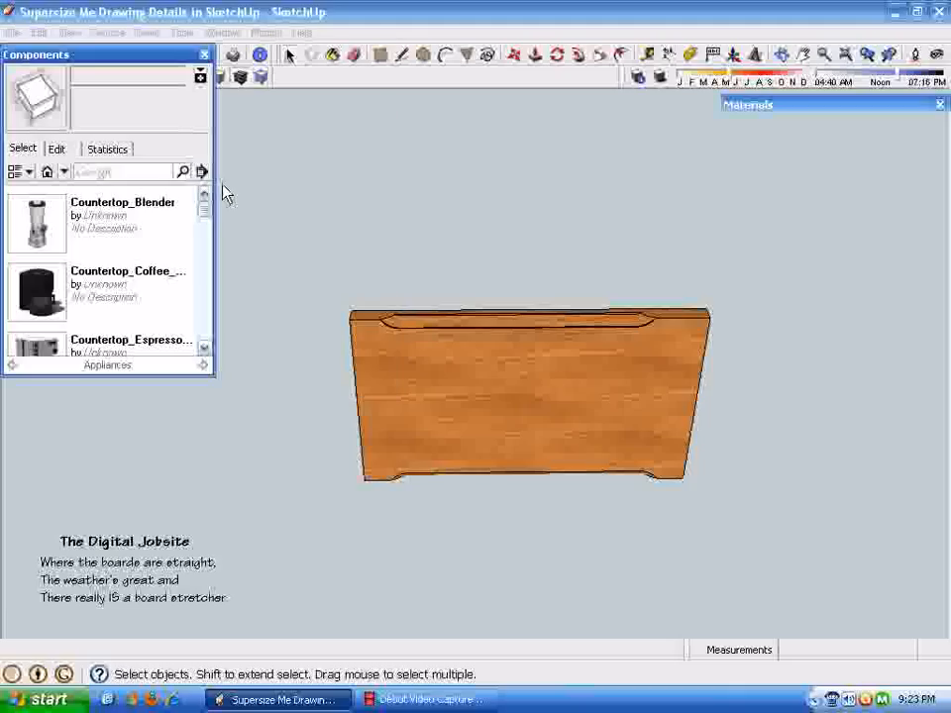
{"action": "left_click", "coordinate": [103, 176]}
{"action": "type", "text": "super size"}
{"action": "left_click", "coordinate": [183, 173]}
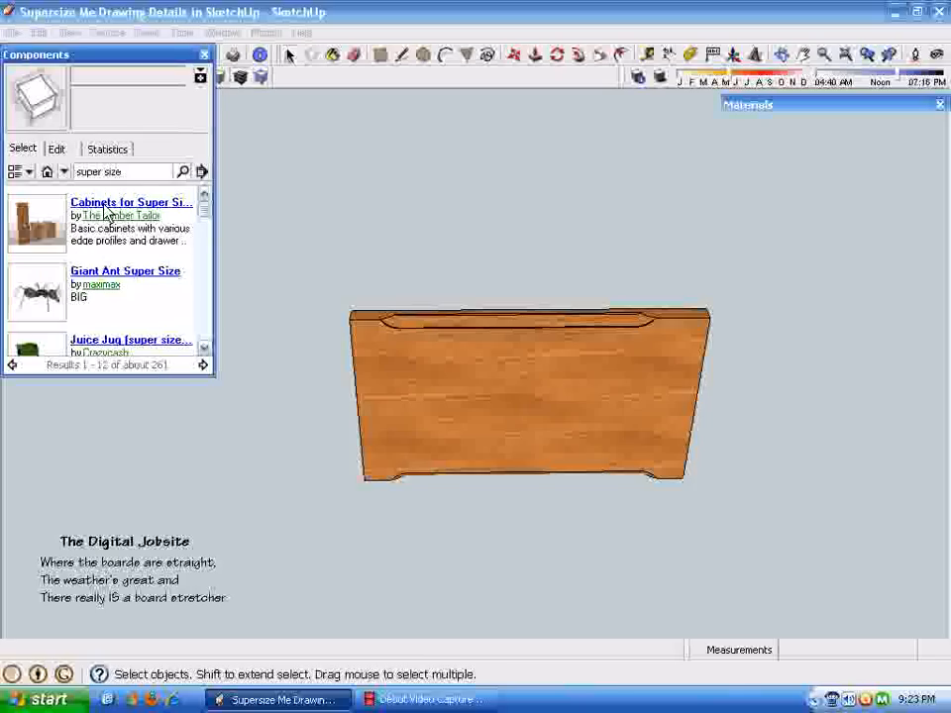
Step: View the 3D Warehouse page of the Cabinets for Super Size Me model, and close it together with the component library
{"action": "left_click", "coordinate": [105, 216]}
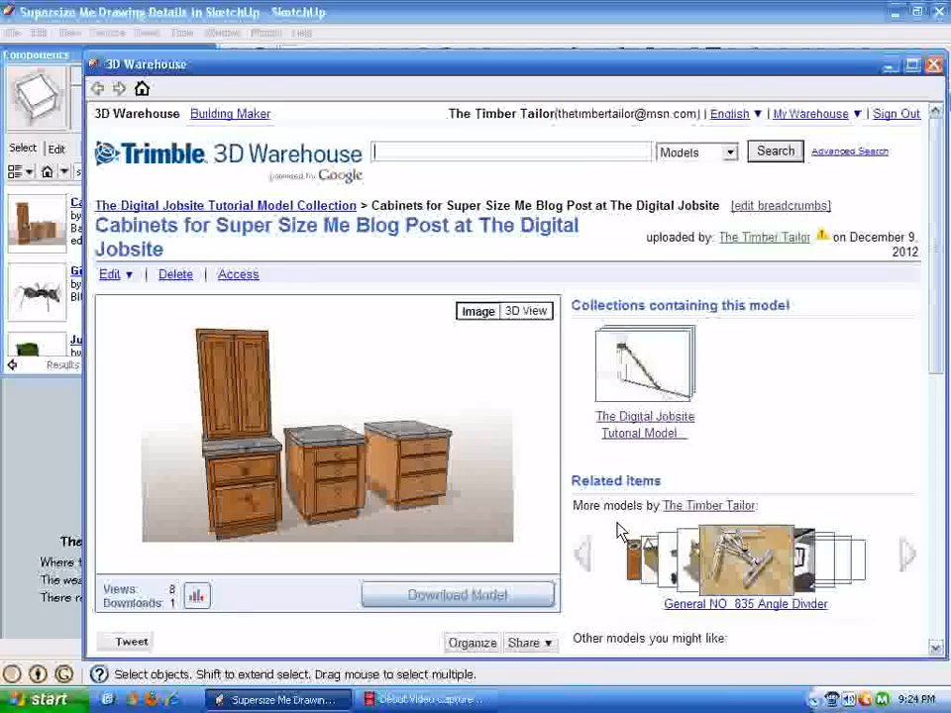
{"action": "left_click", "coordinate": [935, 66]}
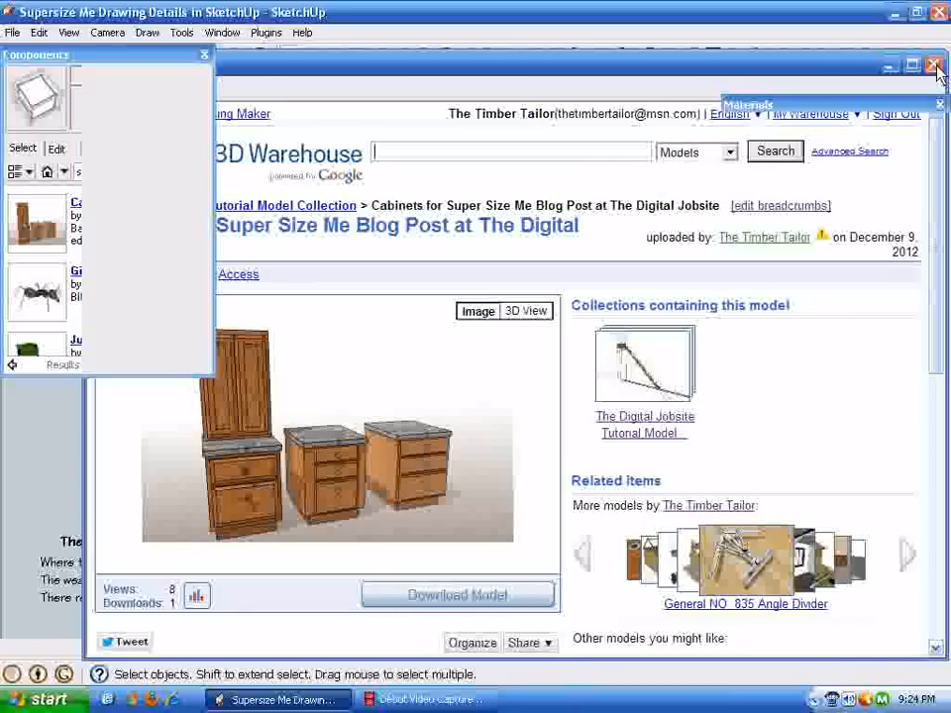
{"action": "left_click", "coordinate": [205, 56]}
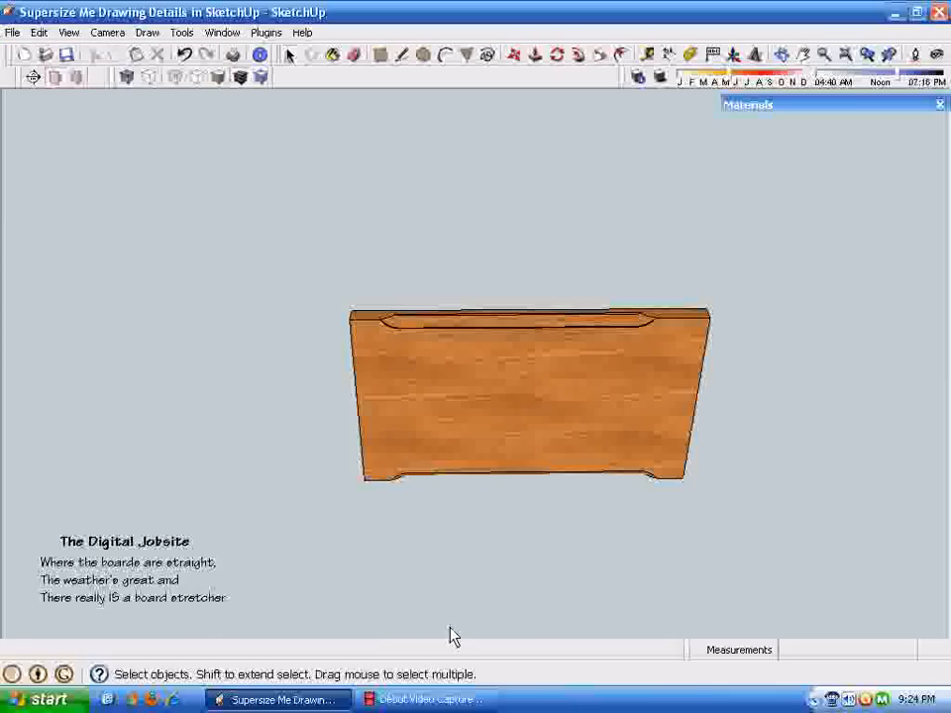
{"action": "left_click", "coordinate": [409, 700]}
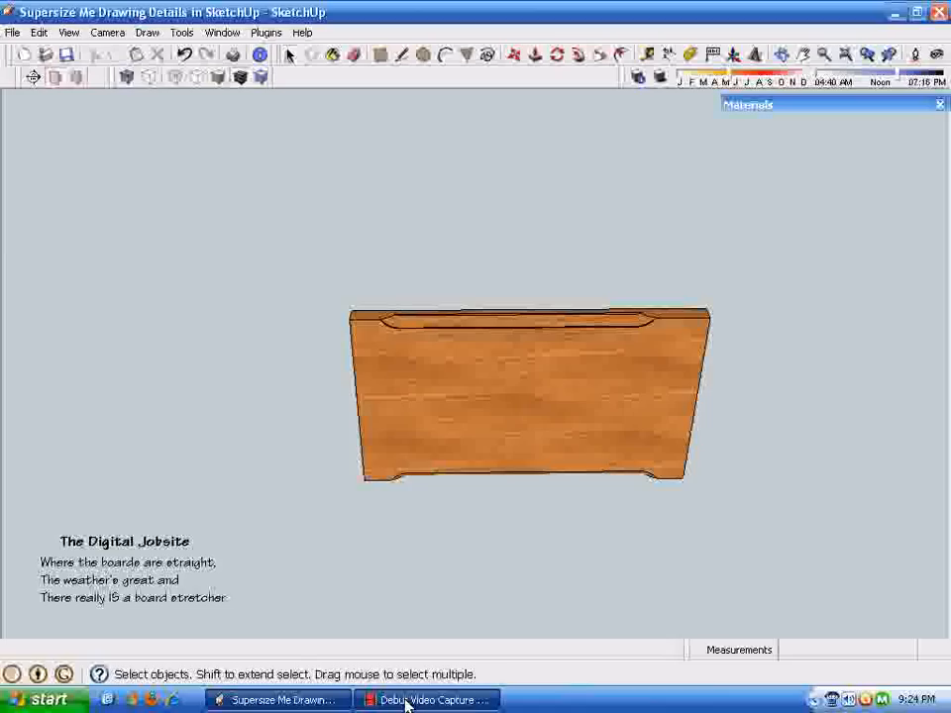